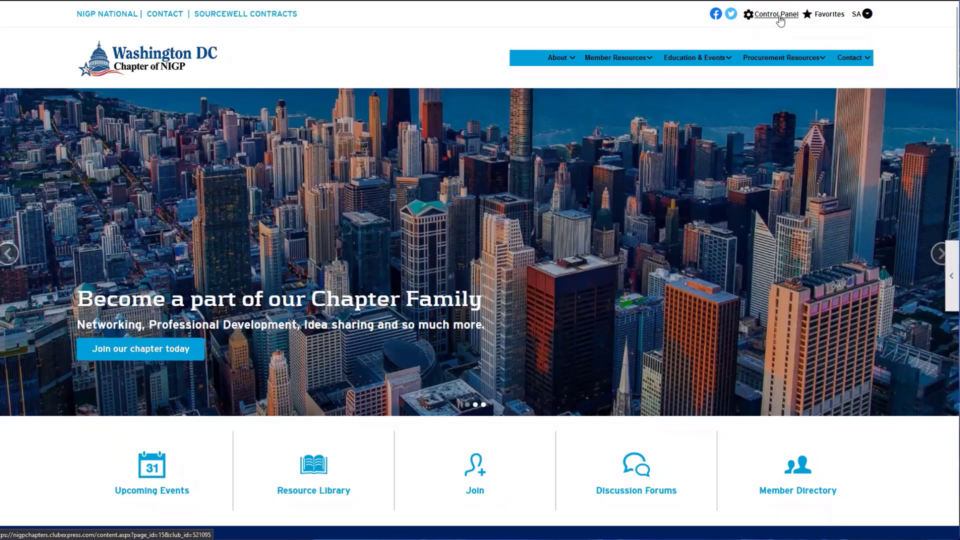
Step: Open the Events Manager from the website modules in the Control Panel
{"action": "left_click", "coordinate": [780, 18]}
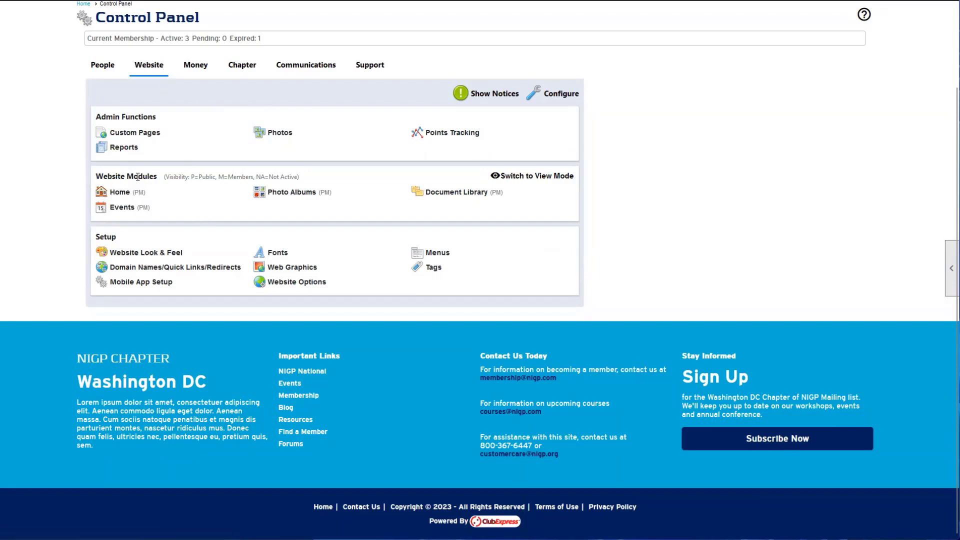
{"action": "left_click", "coordinate": [123, 208]}
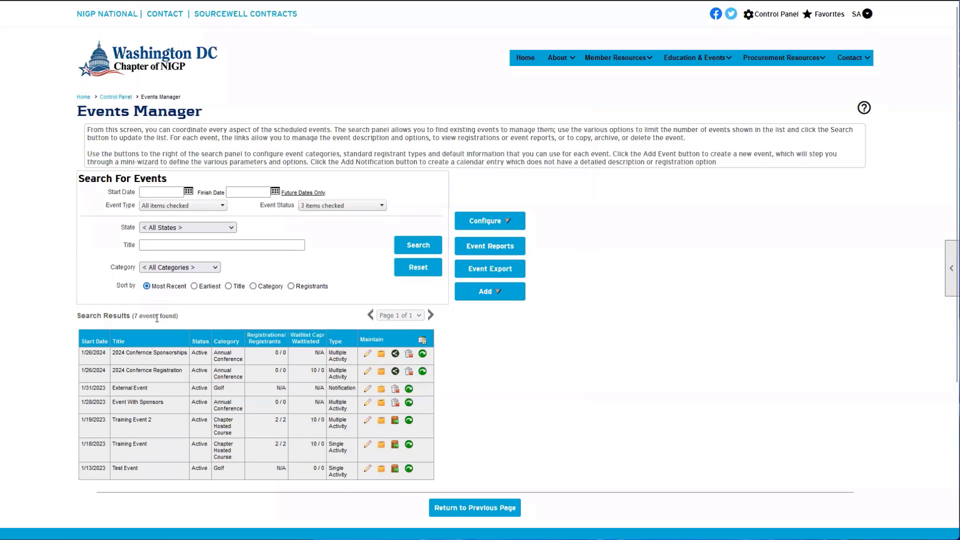
{"action": "left_click", "coordinate": [402, 242]}
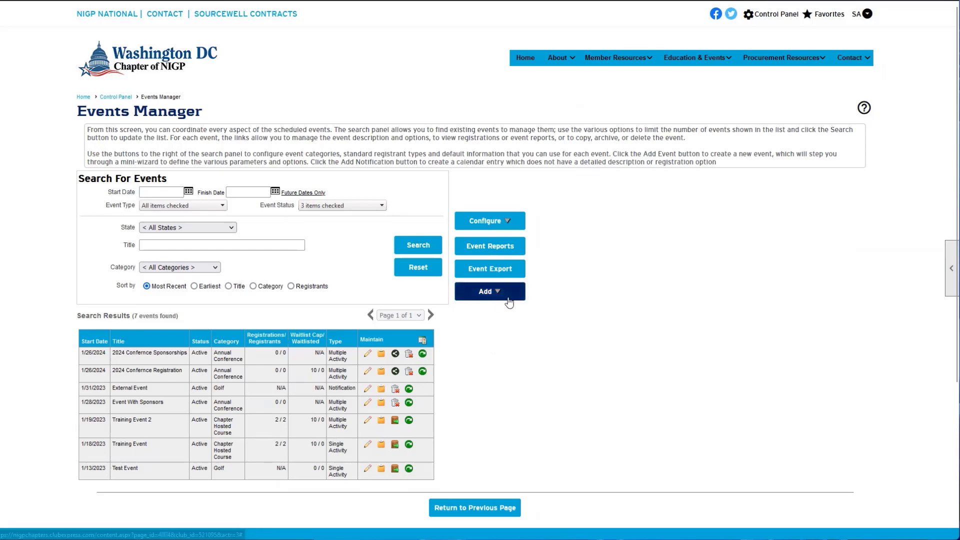
{"action": "left_click", "coordinate": [508, 299]}
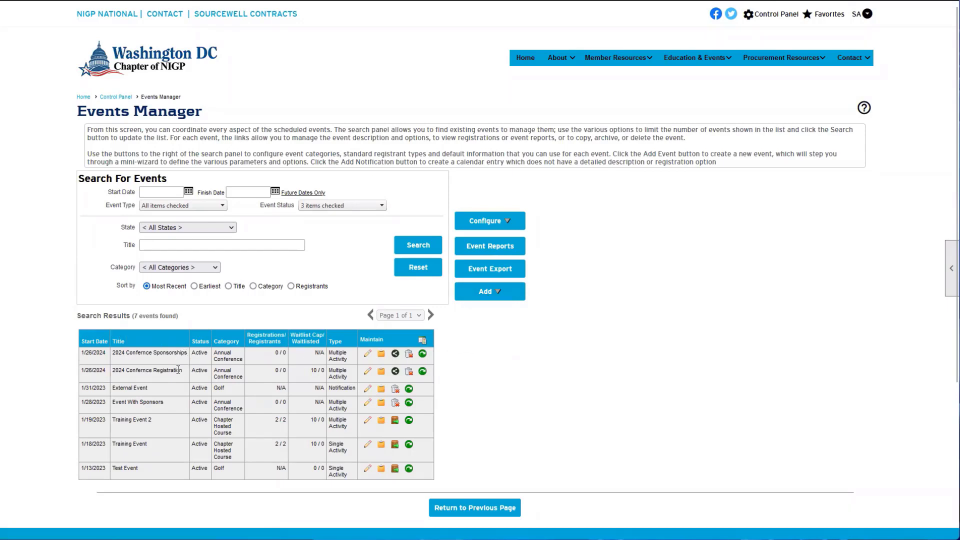
Step: Examine the 2024 Confernce Sponsorships and 2024 Confernce Registration entries in the events list
{"action": "mouse_move", "coordinate": [184, 371]}
{"action": "left_mouse_down"}
{"action": "mouse_move", "coordinate": [117, 372]}
{"action": "mouse_move", "coordinate": [114, 354]}
{"action": "mouse_move", "coordinate": [190, 359]}
{"action": "left_mouse_up"}
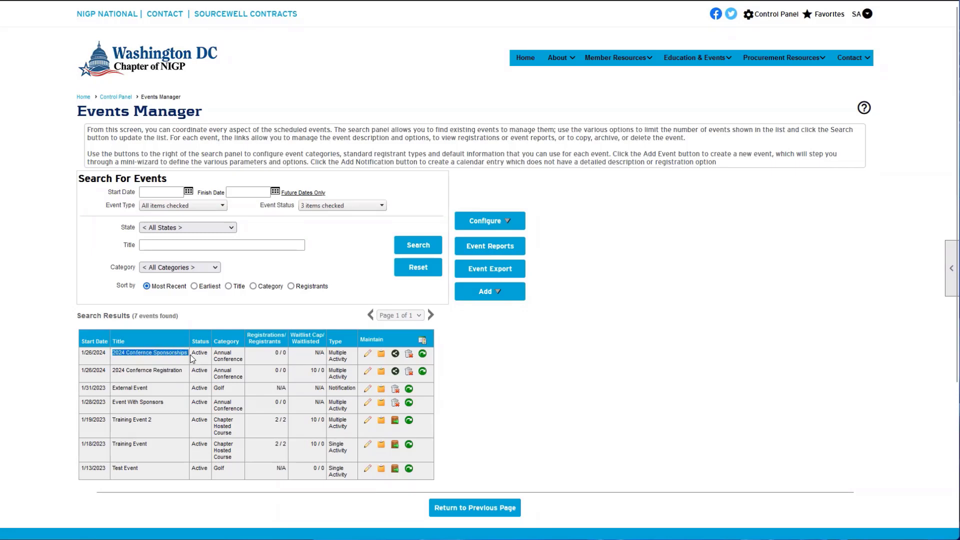
{"action": "left_click", "coordinate": [185, 376]}
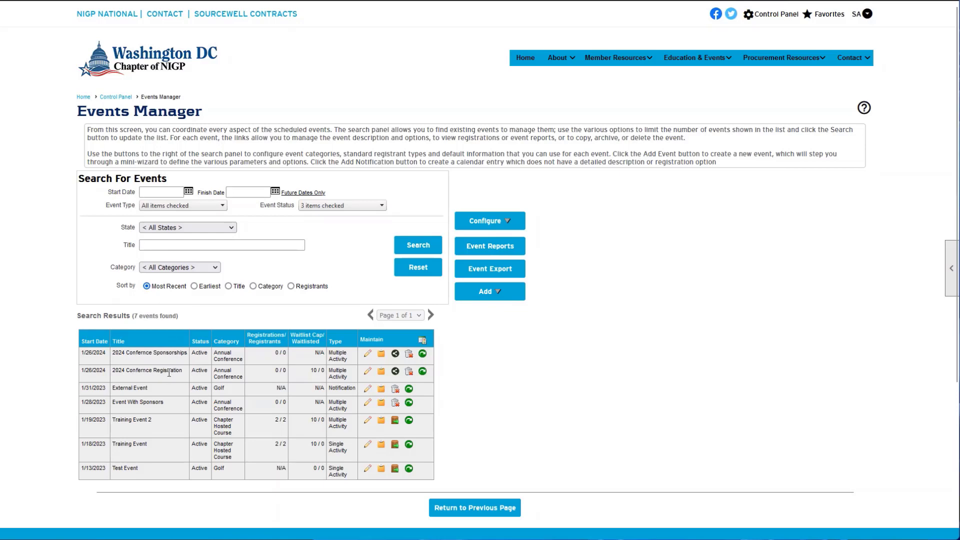
{"action": "mouse_move", "coordinate": [95, 371]}
{"action": "left_mouse_down"}
{"action": "mouse_move", "coordinate": [113, 373]}
{"action": "mouse_move", "coordinate": [80, 371]}
{"action": "left_mouse_up"}
{"action": "left_click", "coordinate": [82, 372]}
{"action": "left_click_drag", "start_coordinate": [113, 356], "coordinate": [196, 357]}
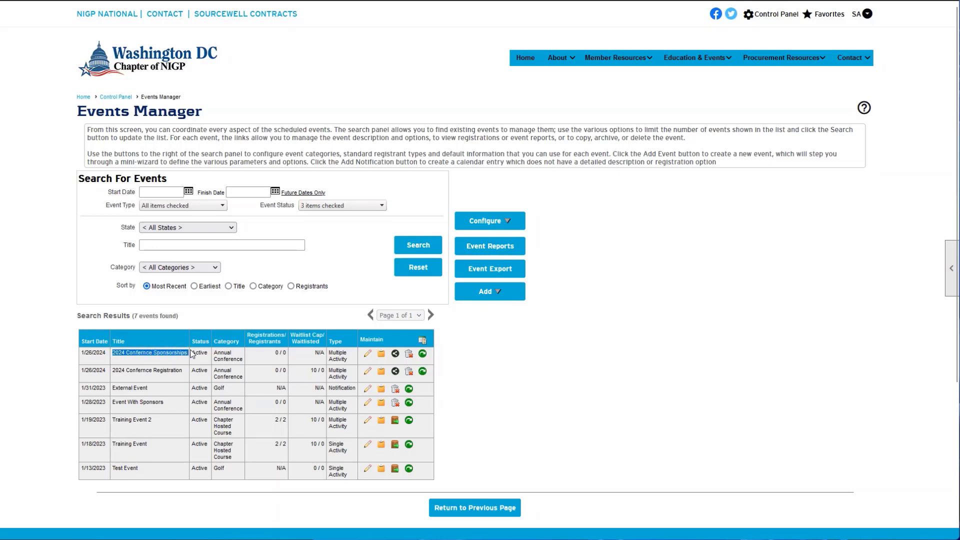
{"action": "left_click", "coordinate": [146, 367]}
{"action": "left_click_drag", "start_coordinate": [115, 370], "coordinate": [174, 371]}
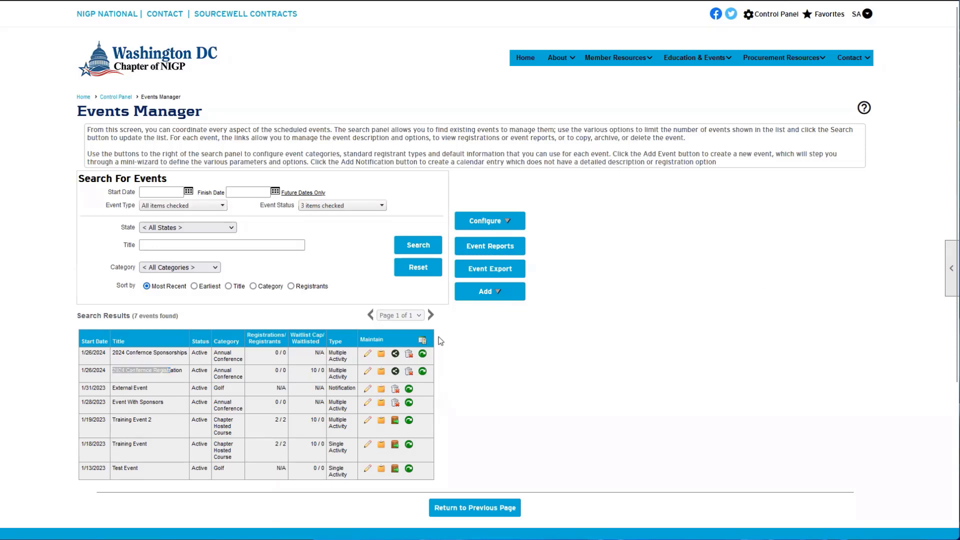
{"action": "mouse_move", "coordinate": [185, 373]}
{"action": "left_mouse_down"}
{"action": "mouse_move", "coordinate": [117, 372]}
{"action": "mouse_move", "coordinate": [173, 373]}
{"action": "left_mouse_up"}
{"action": "left_click", "coordinate": [118, 373]}
{"action": "left_click", "coordinate": [170, 371]}
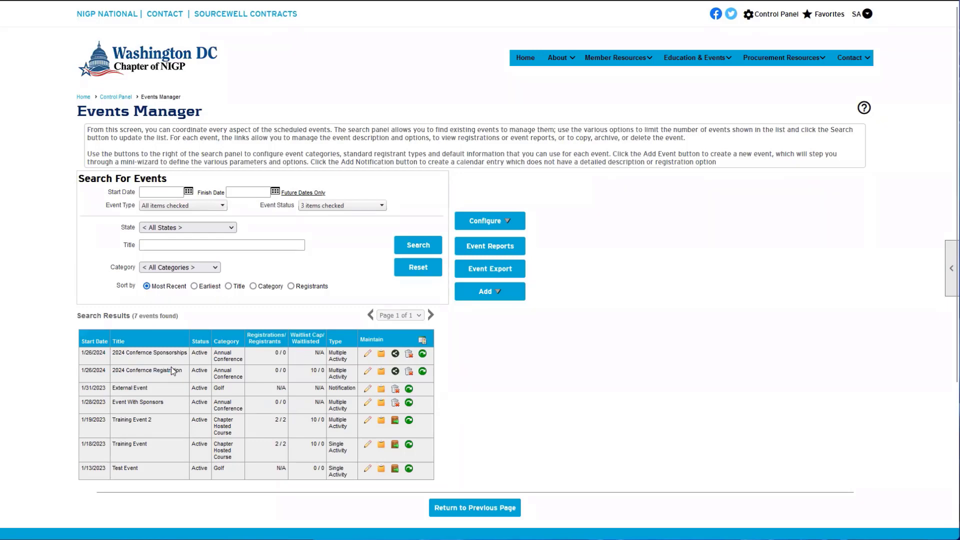
{"action": "left_click_drag", "start_coordinate": [114, 353], "coordinate": [174, 355]}
{"action": "left_click", "coordinate": [174, 355]}
{"action": "left_click_drag", "start_coordinate": [114, 371], "coordinate": [182, 372]}
{"action": "left_click", "coordinate": [178, 372]}
Step: Open the 2024 Confernce Registration event's Basic Info for editing and review its fields and additional information options
{"action": "left_click", "coordinate": [368, 373]}
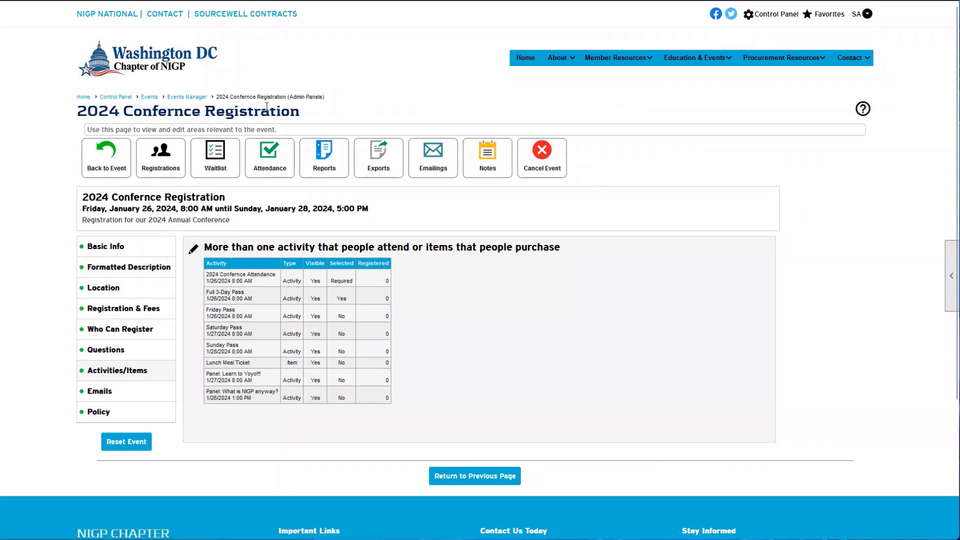
{"action": "left_click_drag", "start_coordinate": [201, 112], "coordinate": [297, 116]}
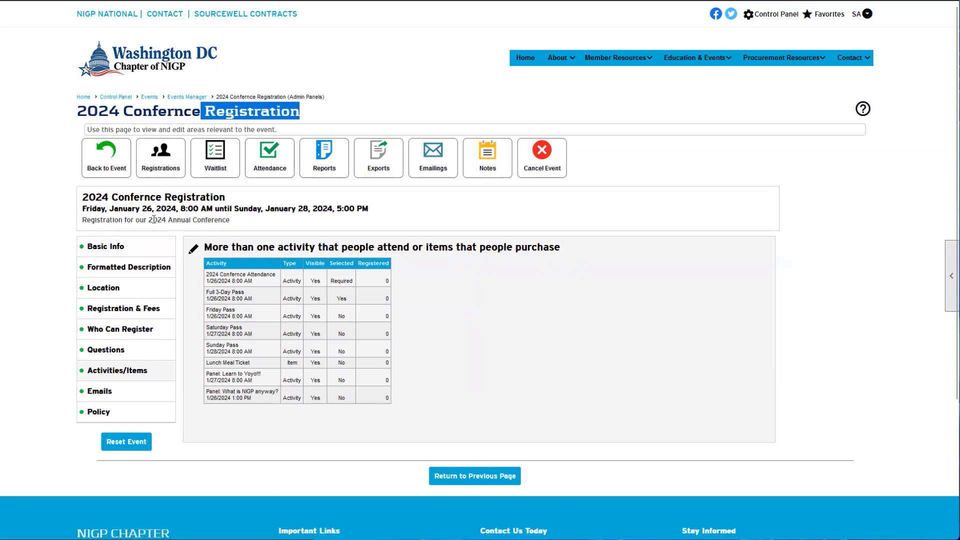
{"action": "left_click", "coordinate": [129, 246]}
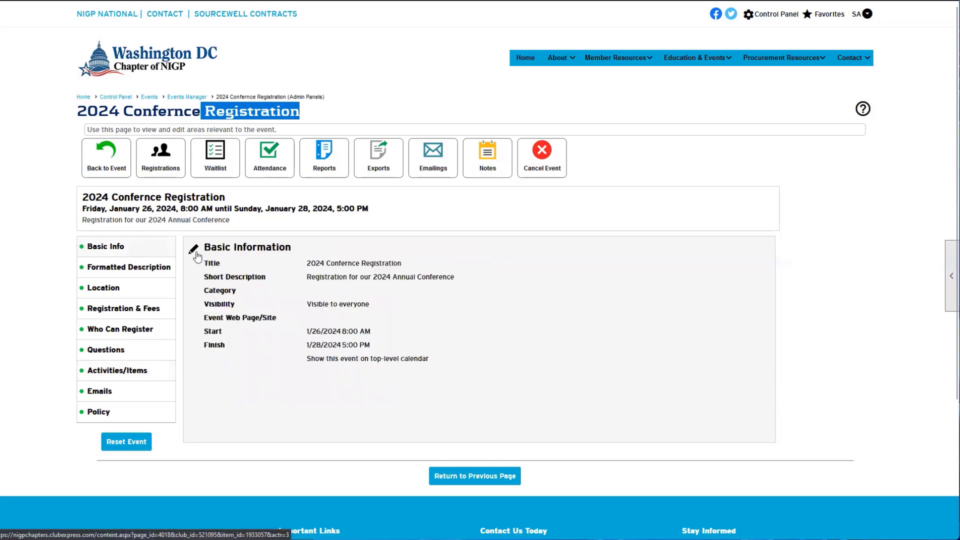
{"action": "left_click", "coordinate": [194, 250]}
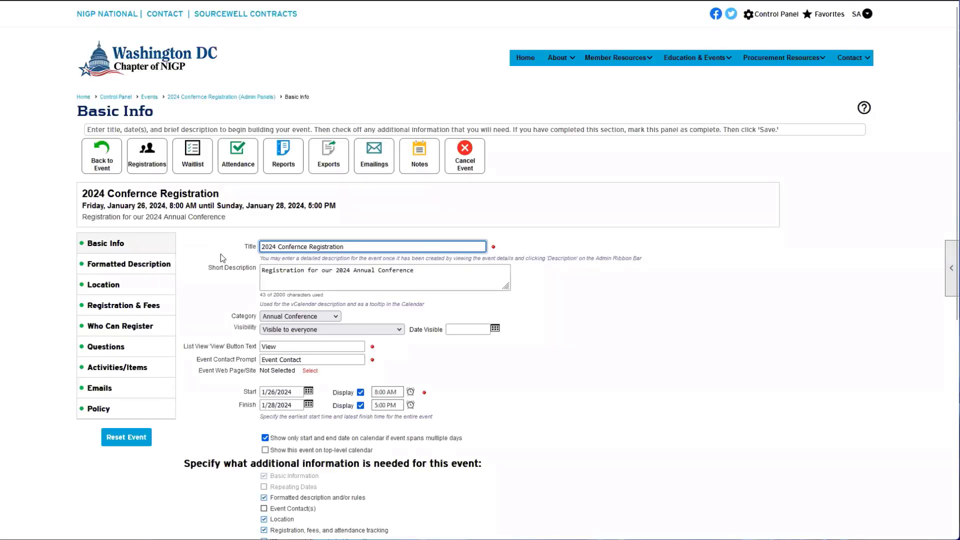
{"action": "scroll", "coordinate": [220, 254], "scroll_direction": "down", "scroll_amount": 3}
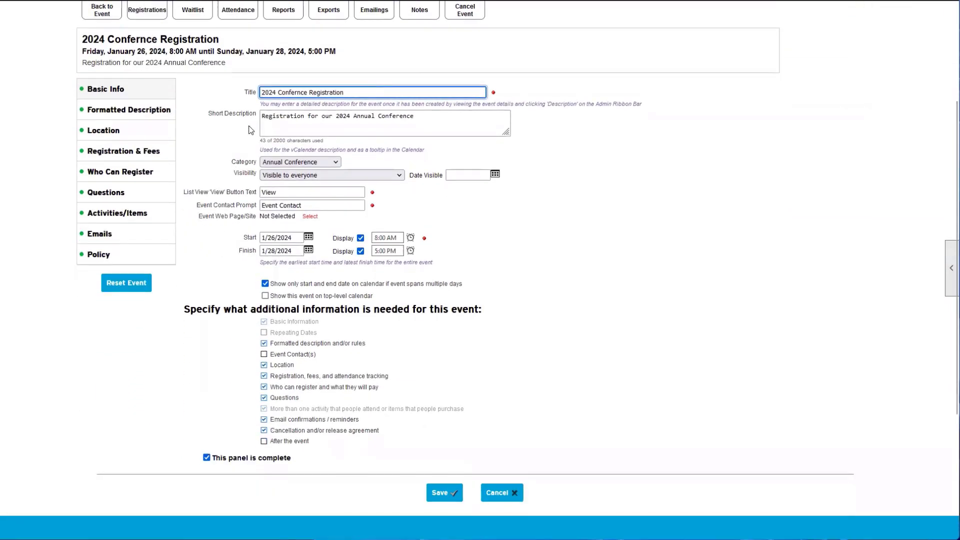
{"action": "left_click", "coordinate": [273, 81]}
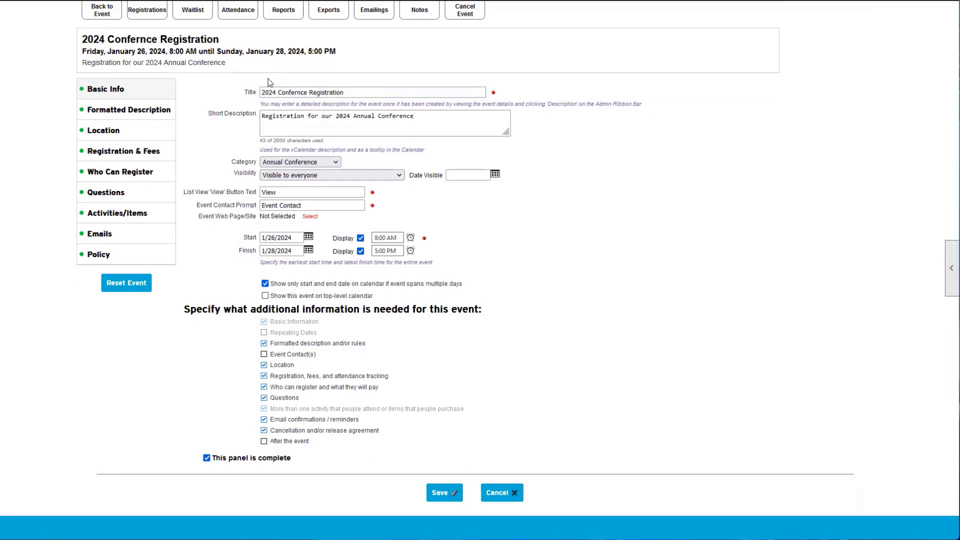
{"action": "scroll", "coordinate": [230, 126], "scroll_direction": "up", "scroll_amount": 1}
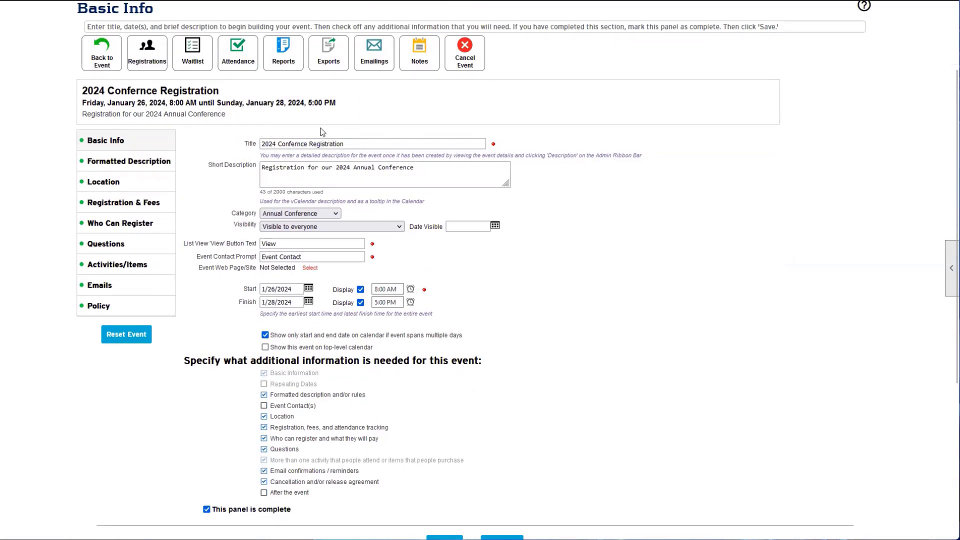
{"action": "scroll", "coordinate": [320, 131], "scroll_direction": "up", "scroll_amount": 2}
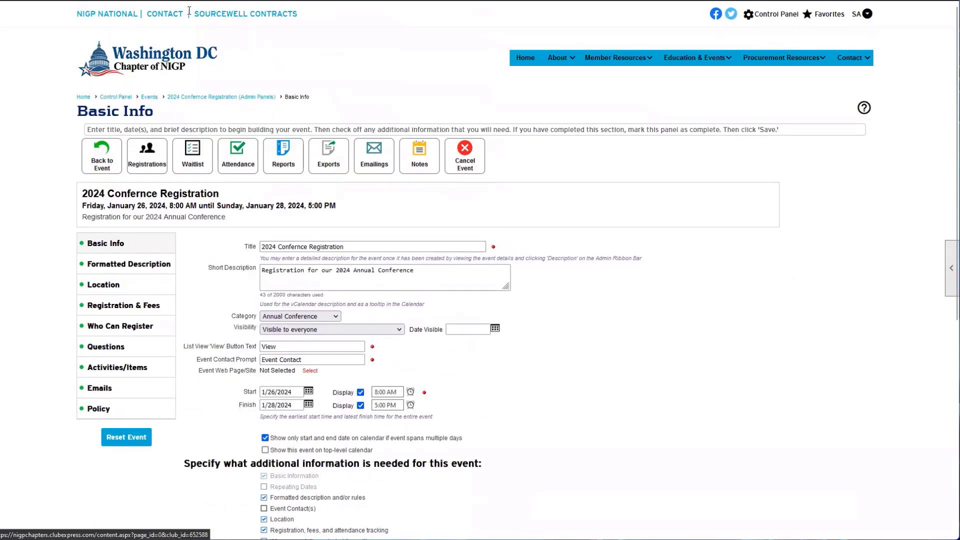
Step: Start a new full event from the Events Manager in a separate browser tab
{"action": "left_click", "coordinate": [173, 1]}
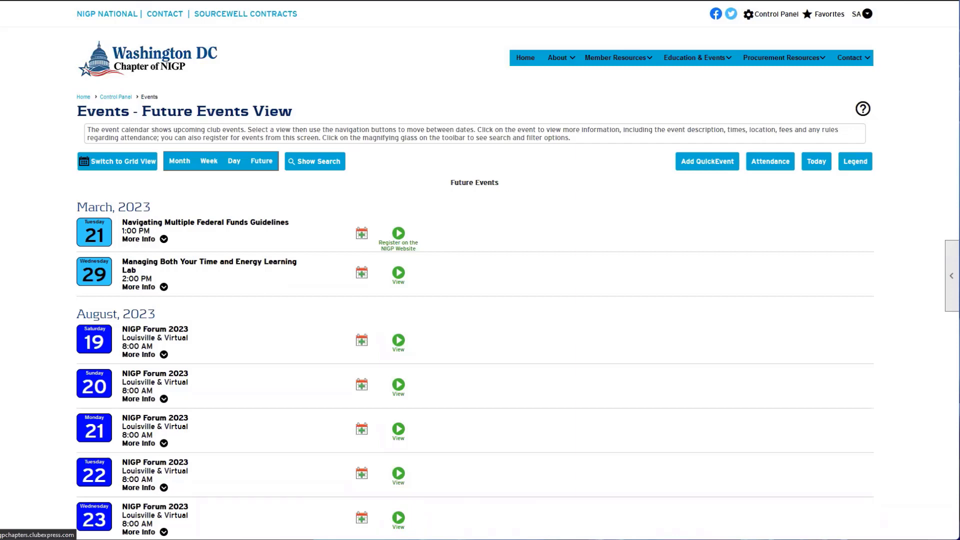
{"action": "left_click", "coordinate": [490, 291]}
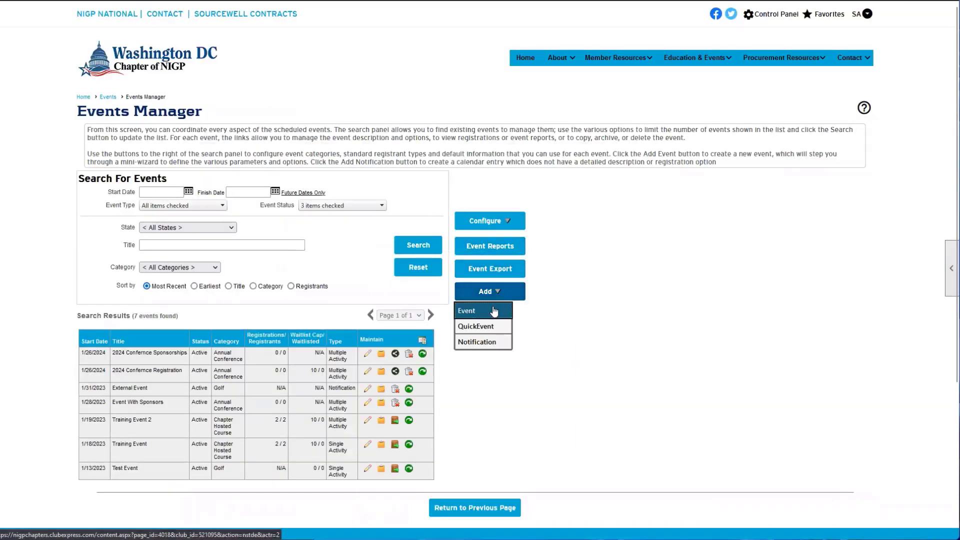
{"action": "left_click", "coordinate": [494, 312]}
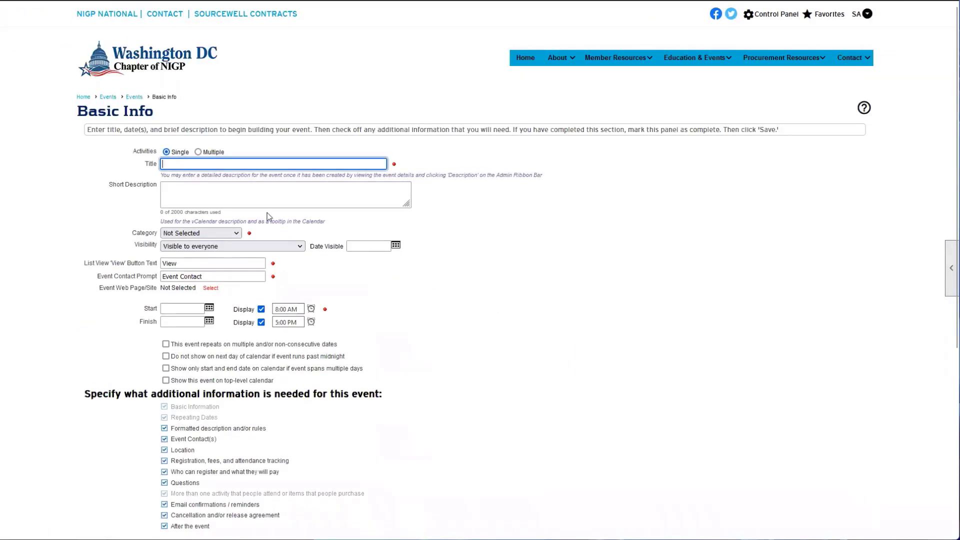
Step: Set the new event's activities to Multiple in its basic information
{"action": "left_click", "coordinate": [110, 110]}
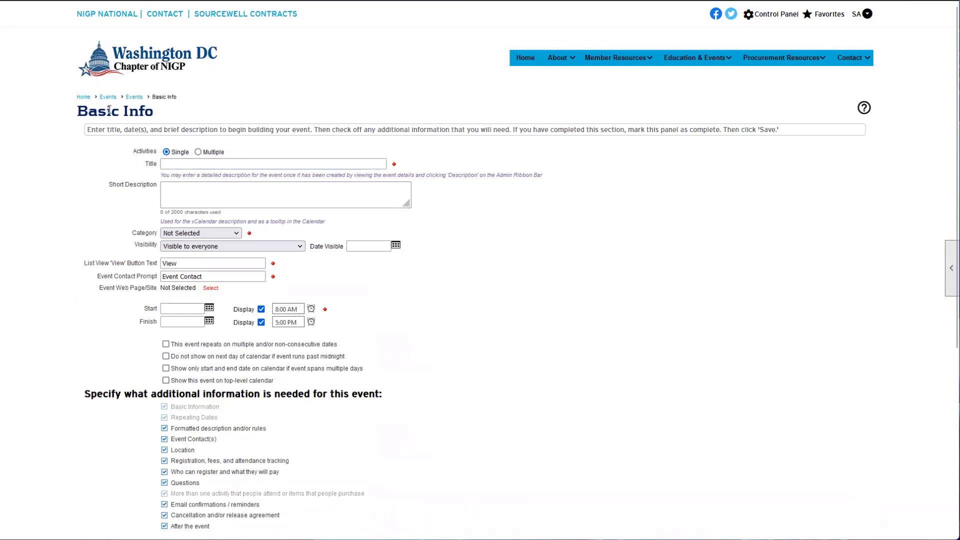
{"action": "triple_click", "coordinate": [110, 111]}
{"action": "left_click", "coordinate": [163, 132]}
{"action": "left_click_drag", "start_coordinate": [133, 151], "coordinate": [243, 156]}
{"action": "left_click", "coordinate": [244, 156]}
{"action": "left_click", "coordinate": [198, 153]}
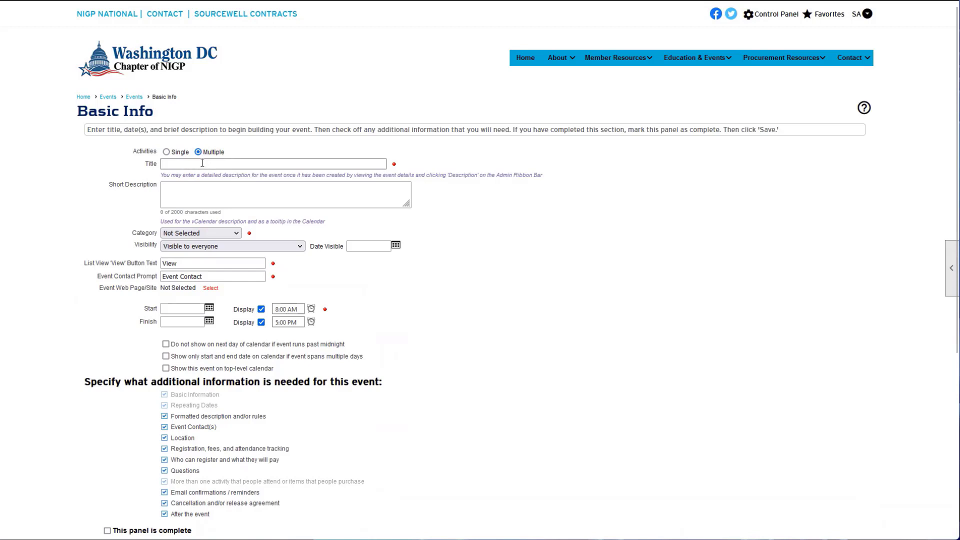
Step: Review the remaining basic information fields and options on the new multiple-activity event form
{"action": "scroll", "coordinate": [217, 135], "scroll_direction": "down", "scroll_amount": 2}
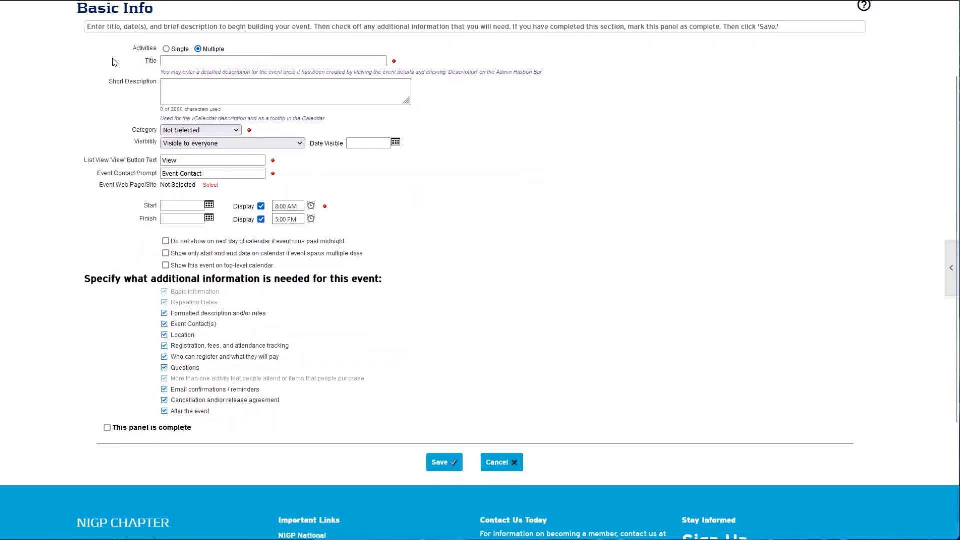
{"action": "left_click_drag", "start_coordinate": [149, 78], "coordinate": [205, 231]}
{"action": "scroll", "coordinate": [107, 199], "scroll_direction": "up", "scroll_amount": 2}
{"action": "left_click", "coordinate": [105, 198]}
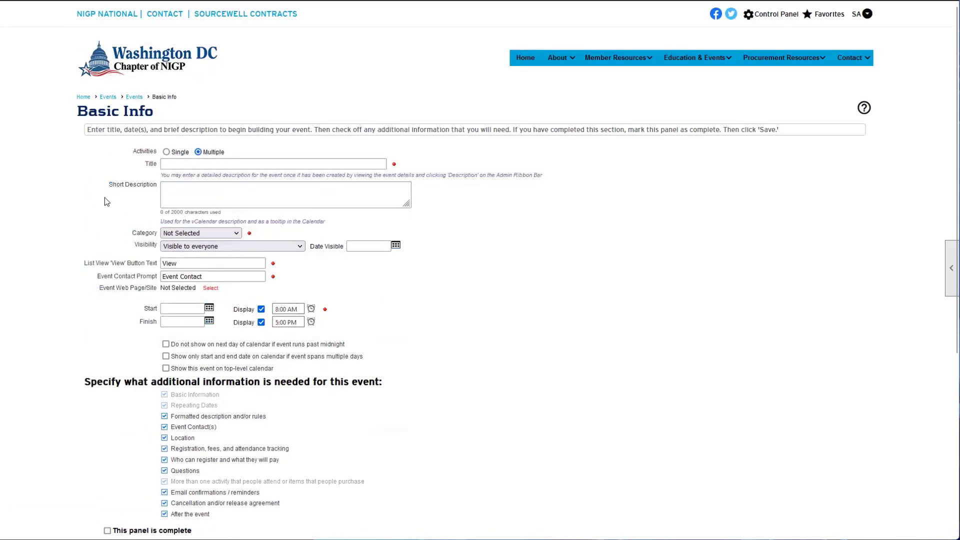
{"action": "scroll", "coordinate": [105, 198], "scroll_direction": "down", "scroll_amount": 1}
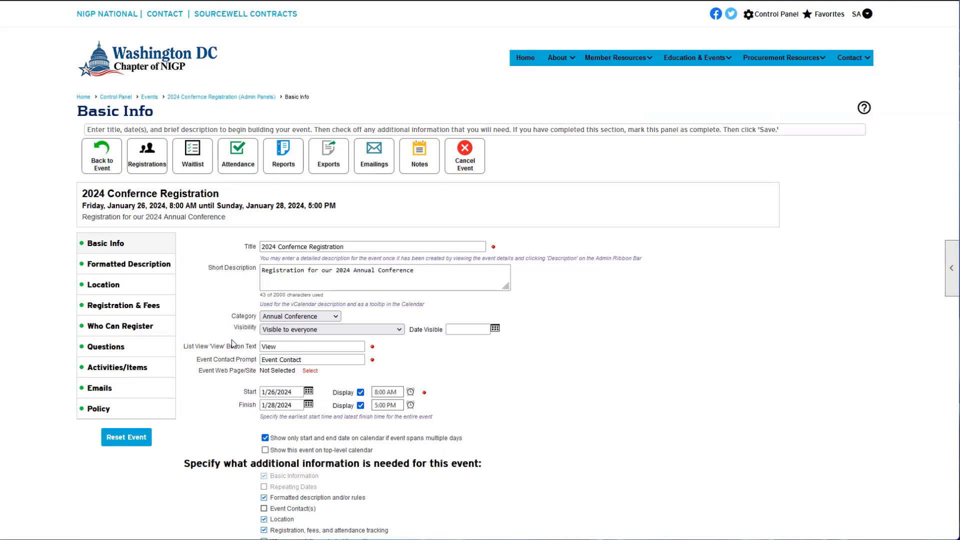
Step: Open the Registration & Fees settings of the 2024 Confernce Registration event for editing
{"action": "scroll", "coordinate": [228, 338], "scroll_direction": "down", "scroll_amount": 1}
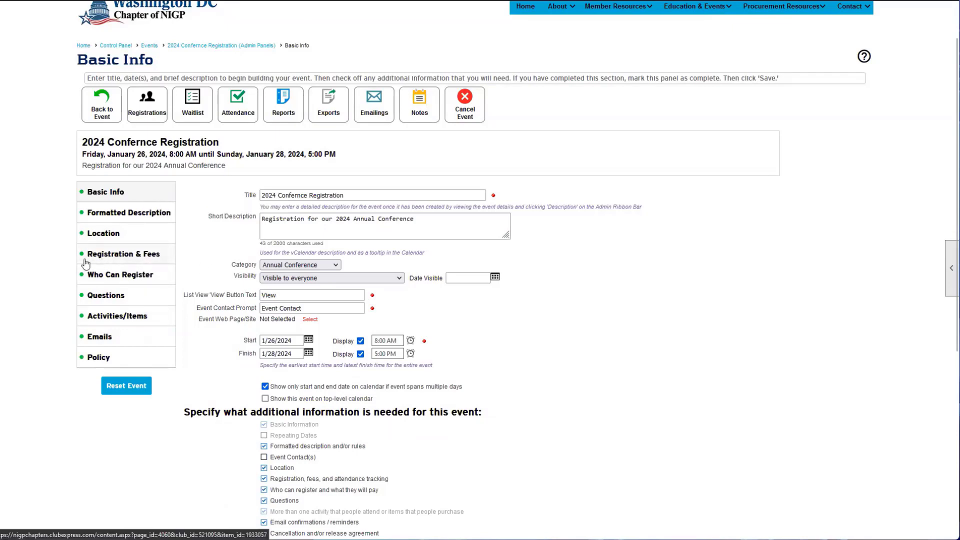
{"action": "left_click", "coordinate": [123, 261]}
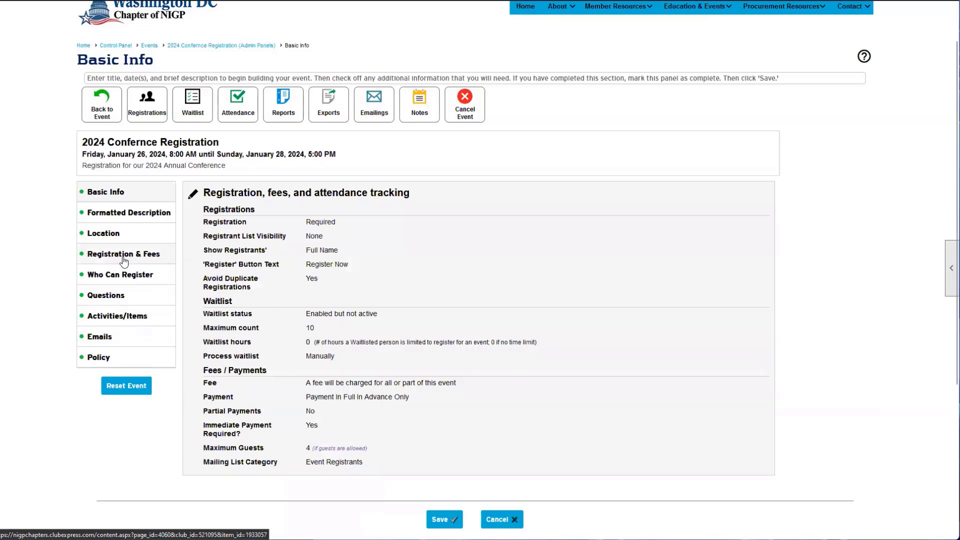
{"action": "left_click", "coordinate": [191, 198]}
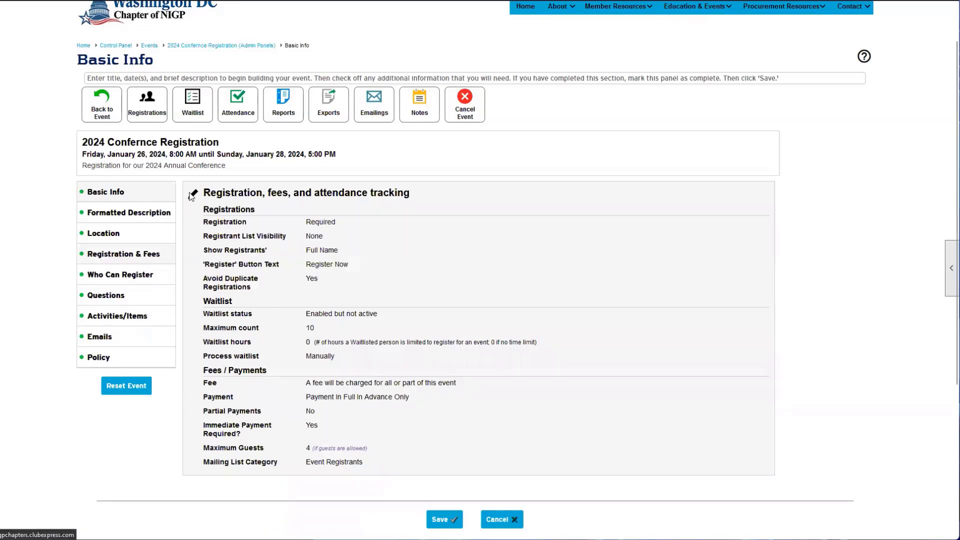
{"action": "scroll", "coordinate": [189, 209], "scroll_direction": "down", "scroll_amount": 2}
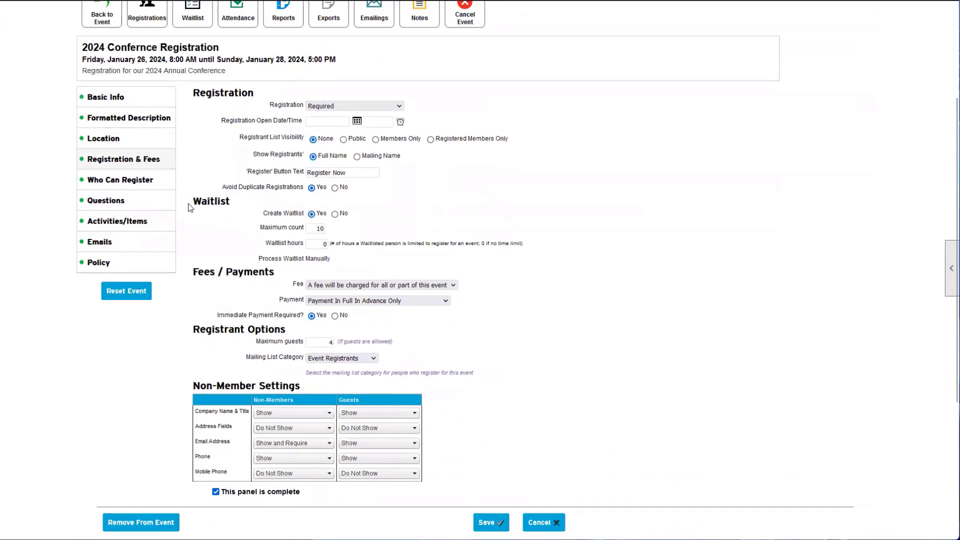
Step: Examine the event's waitlist settings, including whether a waitlist is created and how it is processed
{"action": "left_click_drag", "start_coordinate": [191, 202], "coordinate": [238, 204]}
{"action": "left_click", "coordinate": [230, 214]}
{"action": "mouse_move", "coordinate": [261, 260]}
{"action": "left_mouse_down"}
{"action": "mouse_move", "coordinate": [325, 260]}
{"action": "mouse_move", "coordinate": [260, 260]}
{"action": "left_mouse_up"}
{"action": "left_click", "coordinate": [338, 263]}
{"action": "left_click", "coordinate": [282, 262]}
{"action": "left_click_drag", "start_coordinate": [306, 260], "coordinate": [331, 259]}
{"action": "left_click_drag", "start_coordinate": [260, 212], "coordinate": [329, 216]}
{"action": "scroll", "coordinate": [344, 262], "scroll_direction": "up", "scroll_amount": 1}
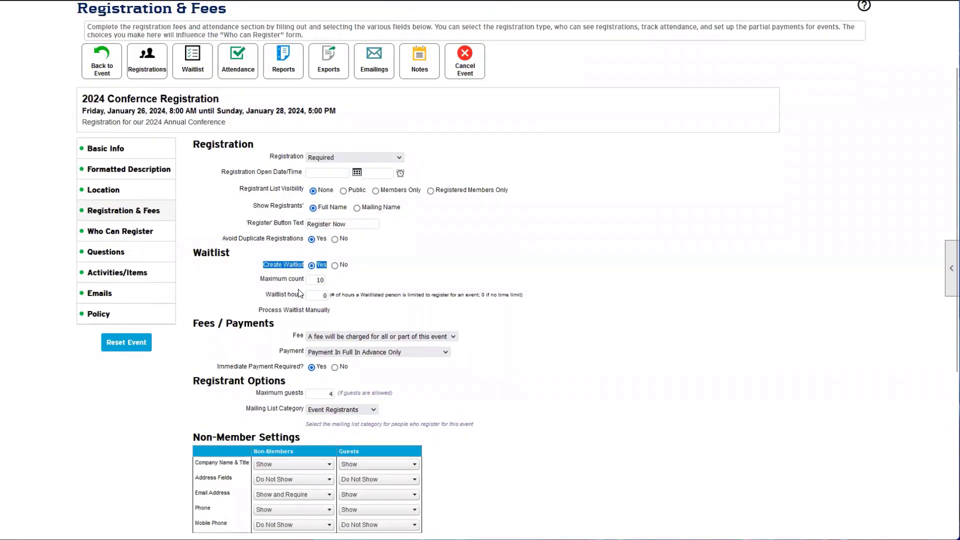
{"action": "left_click_drag", "start_coordinate": [307, 313], "coordinate": [334, 311]}
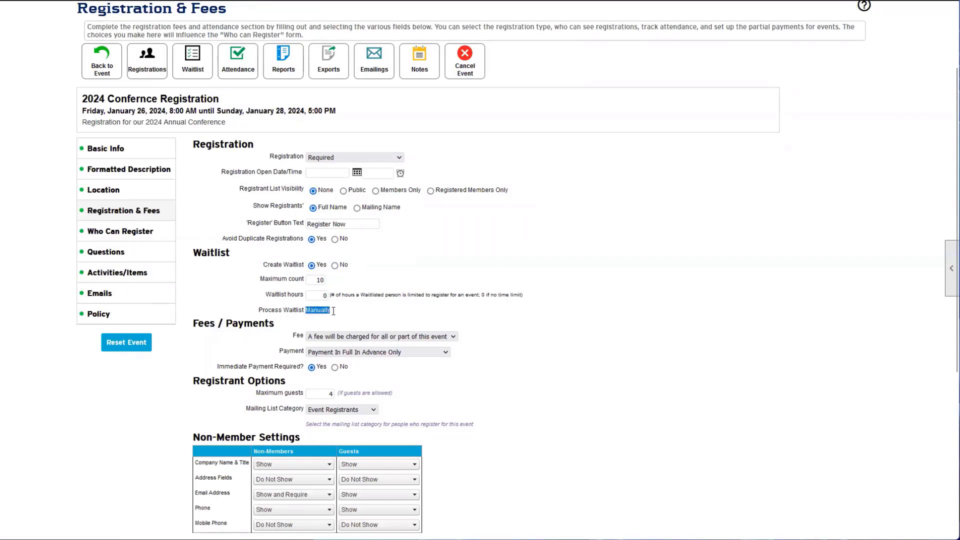
{"action": "left_click", "coordinate": [334, 310]}
Step: Turn off waitlist creation for the event and turn it back on
{"action": "left_click", "coordinate": [334, 265]}
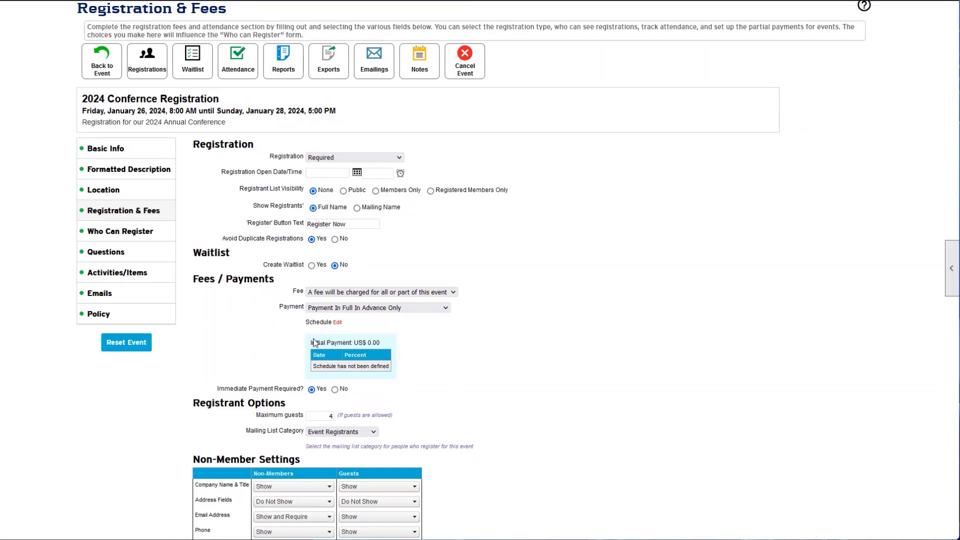
{"action": "left_click", "coordinate": [311, 268]}
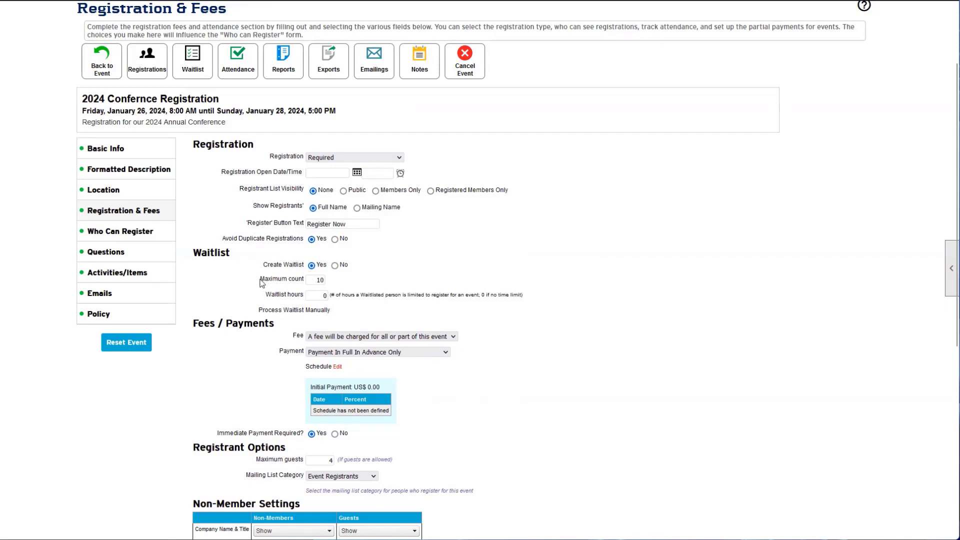
Step: Try a limit of 6 waitlist hours and return the value to 0
{"action": "left_click_drag", "start_coordinate": [260, 281], "coordinate": [303, 299]}
{"action": "left_click", "coordinate": [322, 297]}
{"action": "left_click", "coordinate": [318, 296]}
{"action": "type", "text": "6"}
{"action": "left_click_drag", "start_coordinate": [310, 295], "coordinate": [345, 296]}
{"action": "scroll", "coordinate": [322, 332], "scroll_direction": "down", "scroll_amount": 2}
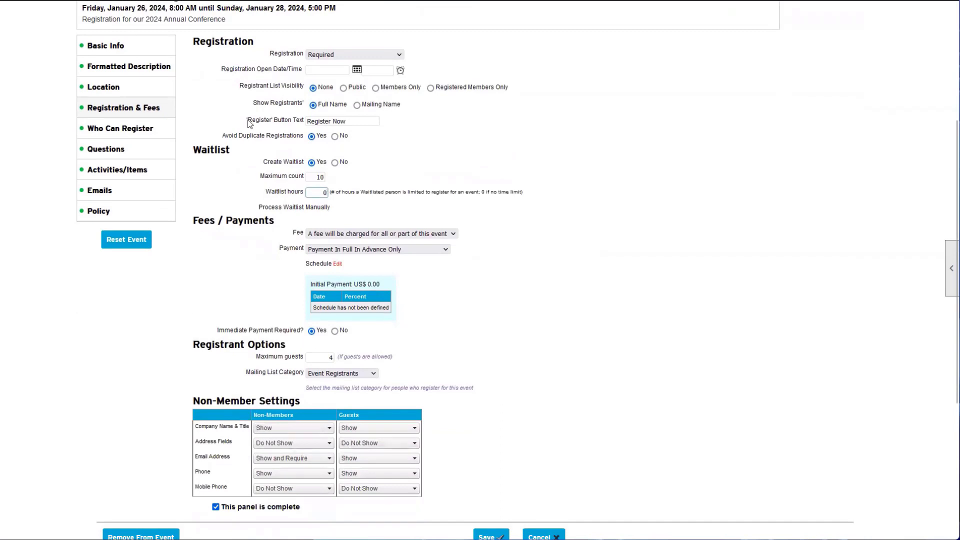
{"action": "scroll", "coordinate": [224, 218], "scroll_direction": "up", "scroll_amount": 1}
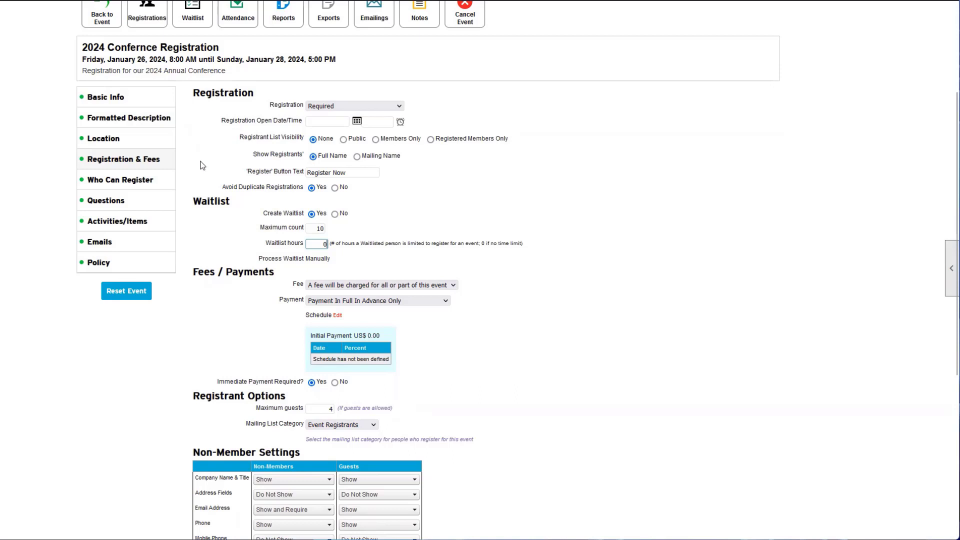
Step: Open the event's Who Can Register settings and bring the list of allowed registrant types into view
{"action": "left_click", "coordinate": [131, 183]}
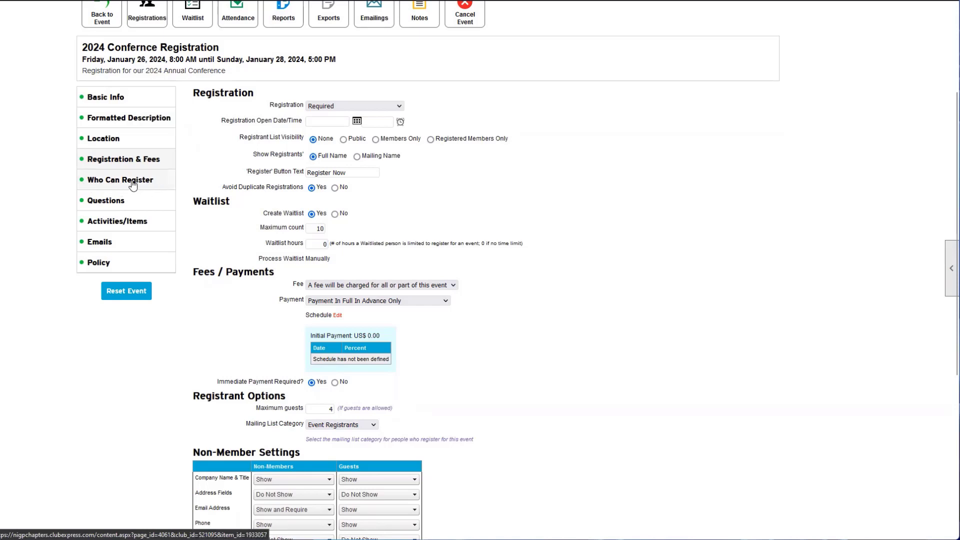
{"action": "scroll", "coordinate": [278, 233], "scroll_direction": "down", "scroll_amount": 2}
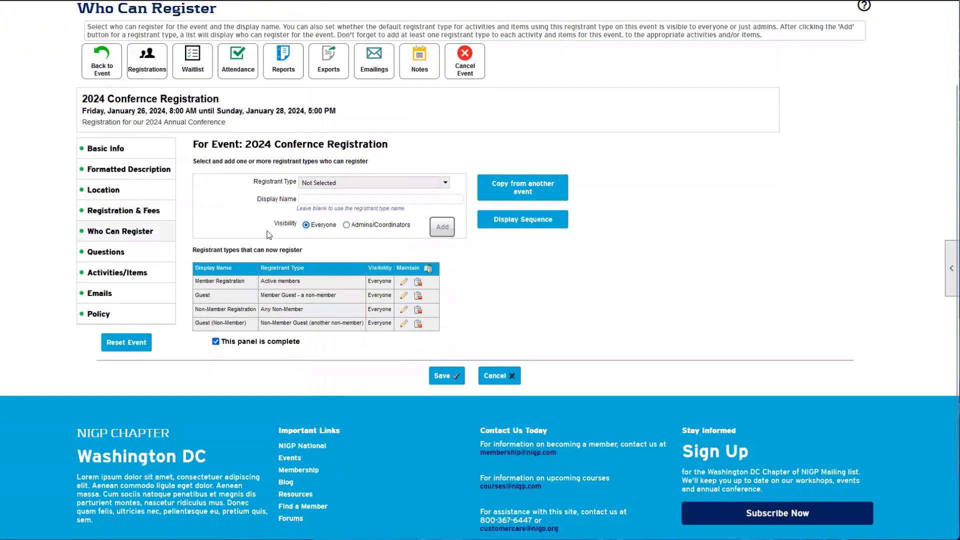
{"action": "scroll", "coordinate": [176, 207], "scroll_direction": "down", "scroll_amount": 1}
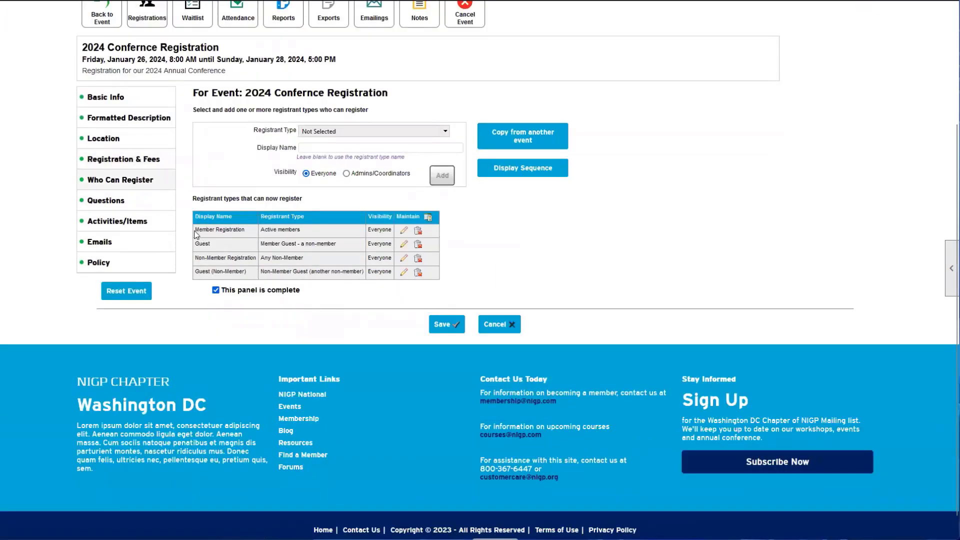
Step: Examine the member, non-member and guest registrant types, comparing their display names with their registrant types
{"action": "left_click_drag", "start_coordinate": [195, 230], "coordinate": [239, 229]}
{"action": "left_click", "coordinate": [239, 230]}
{"action": "left_click_drag", "start_coordinate": [261, 245], "coordinate": [301, 245]}
{"action": "left_click", "coordinate": [301, 245]}
{"action": "left_click_drag", "start_coordinate": [195, 258], "coordinate": [243, 259]}
{"action": "left_click", "coordinate": [244, 259]}
{"action": "left_click_drag", "start_coordinate": [195, 230], "coordinate": [241, 229]}
{"action": "left_click_drag", "start_coordinate": [199, 257], "coordinate": [254, 278]}
{"action": "left_click", "coordinate": [255, 256]}
{"action": "left_click", "coordinate": [254, 277]}
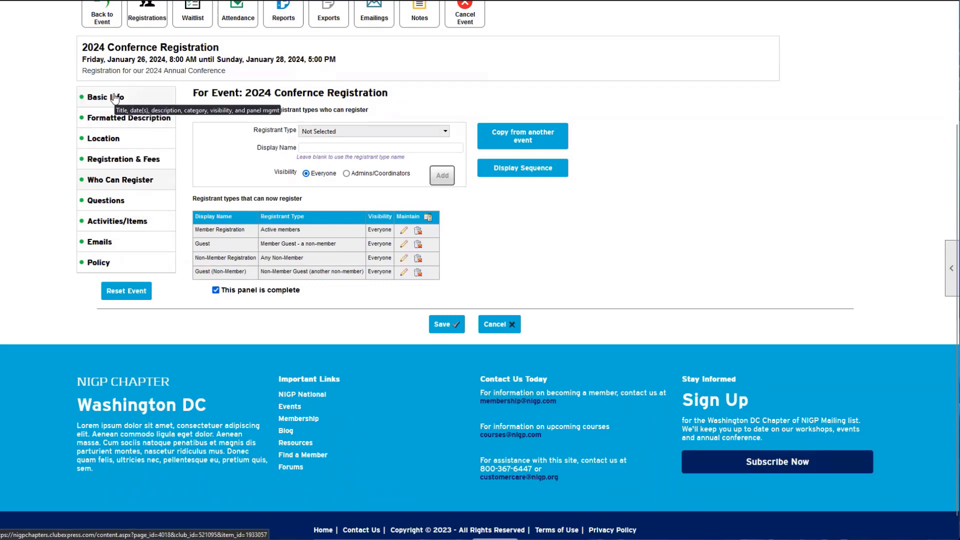
Step: Review the event's activities and items summary and open it for editing
{"action": "left_click", "coordinate": [132, 226]}
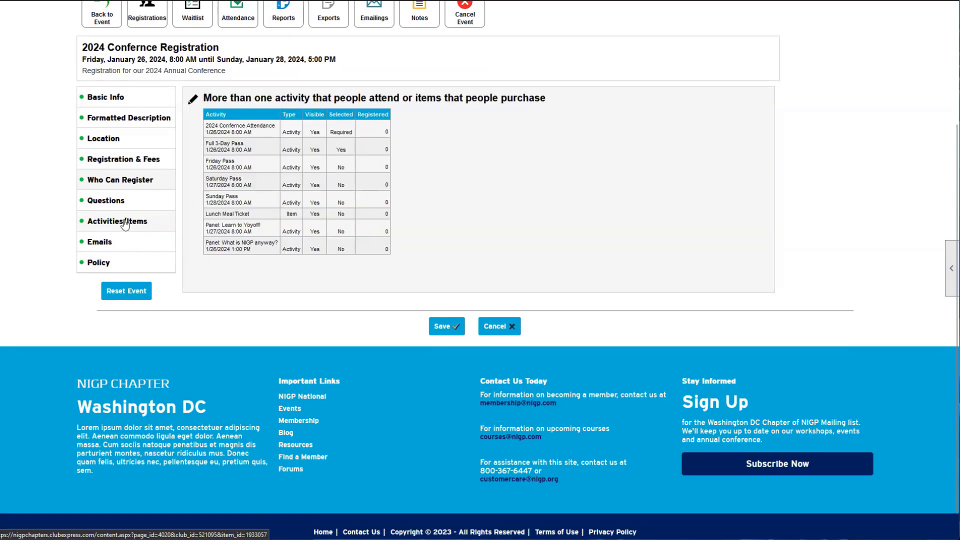
{"action": "left_click_drag", "start_coordinate": [224, 132], "coordinate": [294, 260]}
{"action": "left_click", "coordinate": [294, 260]}
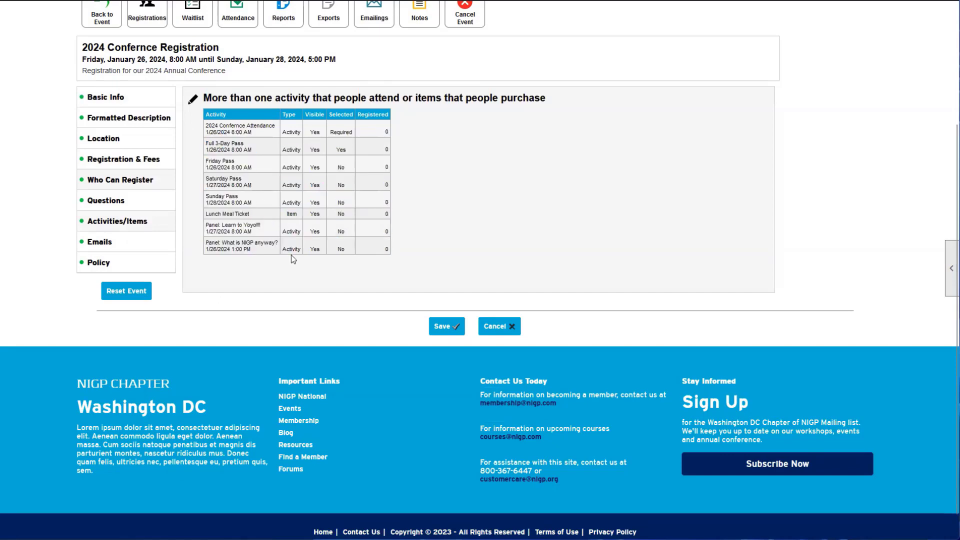
{"action": "left_click", "coordinate": [193, 101]}
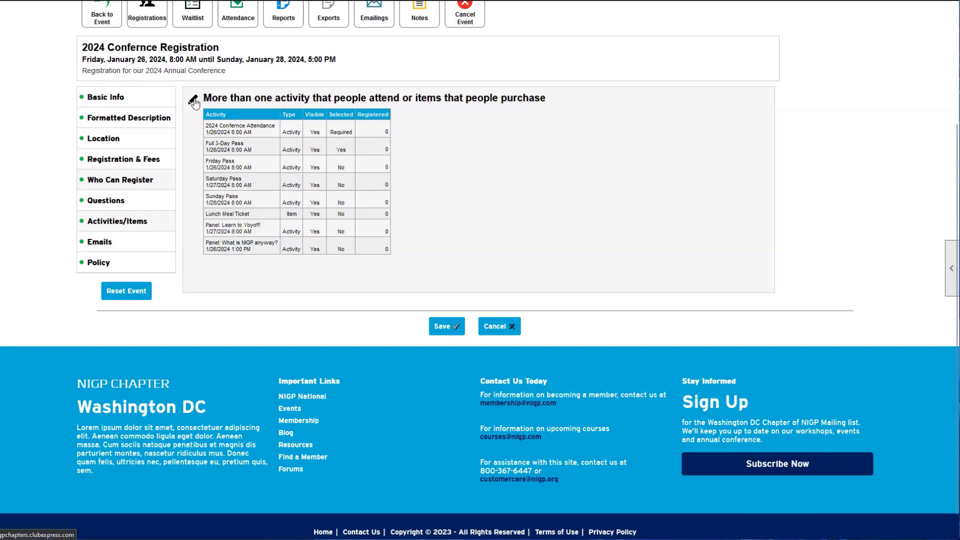
{"action": "scroll", "coordinate": [305, 260], "scroll_direction": "down", "scroll_amount": 4}
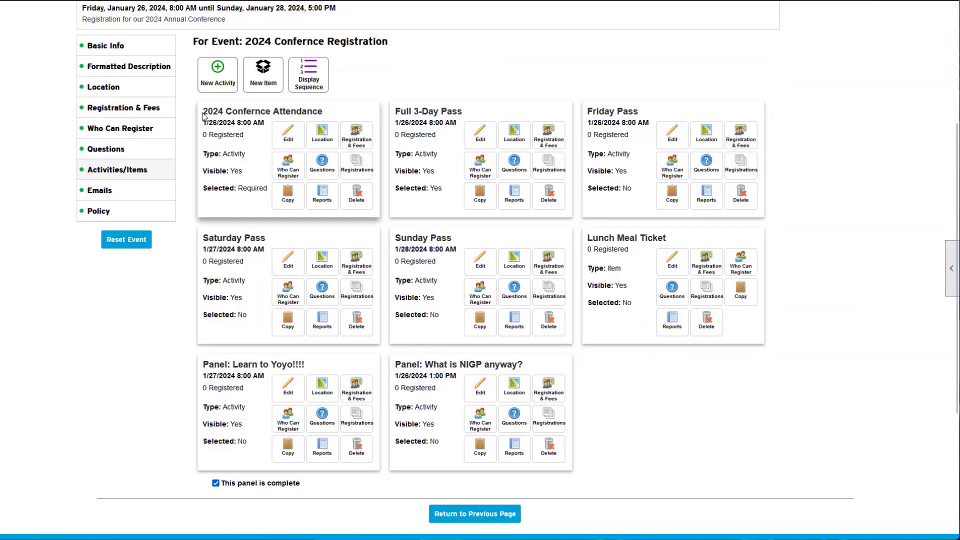
Step: Examine the 2024 Confernce Attendance activity and its selection setting among the event's activities
{"action": "left_click_drag", "start_coordinate": [202, 116], "coordinate": [335, 117]}
{"action": "left_click", "coordinate": [335, 117]}
{"action": "mouse_move", "coordinate": [203, 115]}
{"action": "left_mouse_down"}
{"action": "mouse_move", "coordinate": [324, 112]}
{"action": "mouse_move", "coordinate": [202, 112]}
{"action": "left_mouse_up"}
{"action": "left_click", "coordinate": [324, 112]}
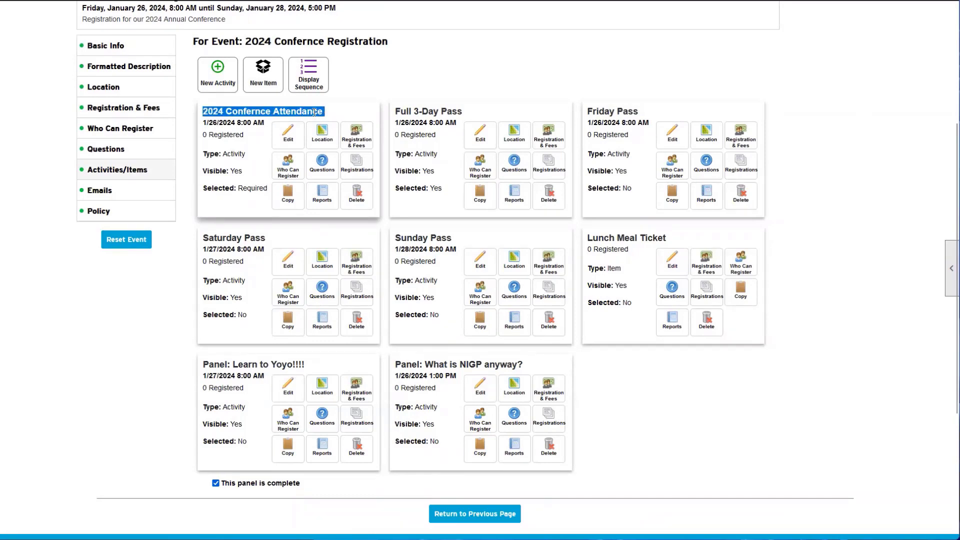
{"action": "scroll", "coordinate": [310, 176], "scroll_direction": "up", "scroll_amount": 1}
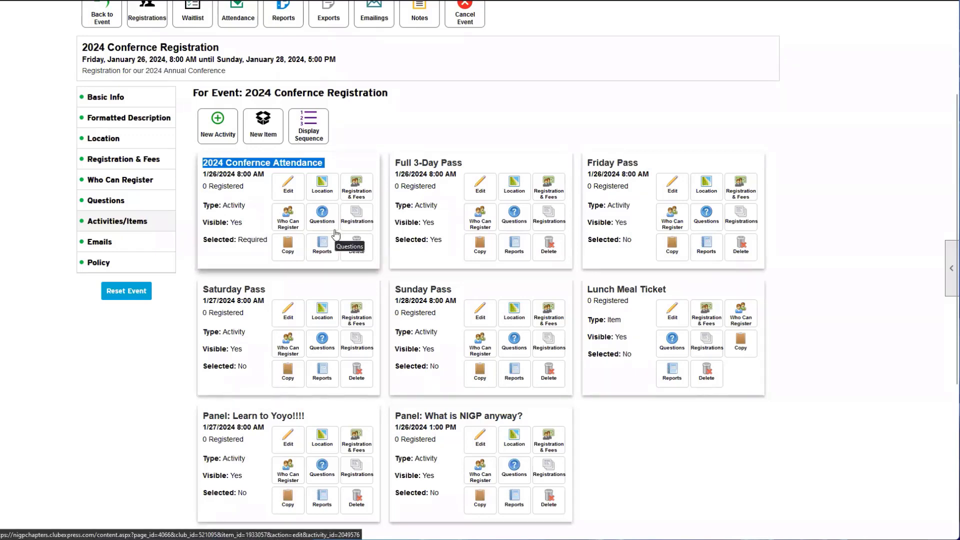
{"action": "left_click", "coordinate": [204, 165]}
{"action": "left_click_drag", "start_coordinate": [204, 165], "coordinate": [322, 164]}
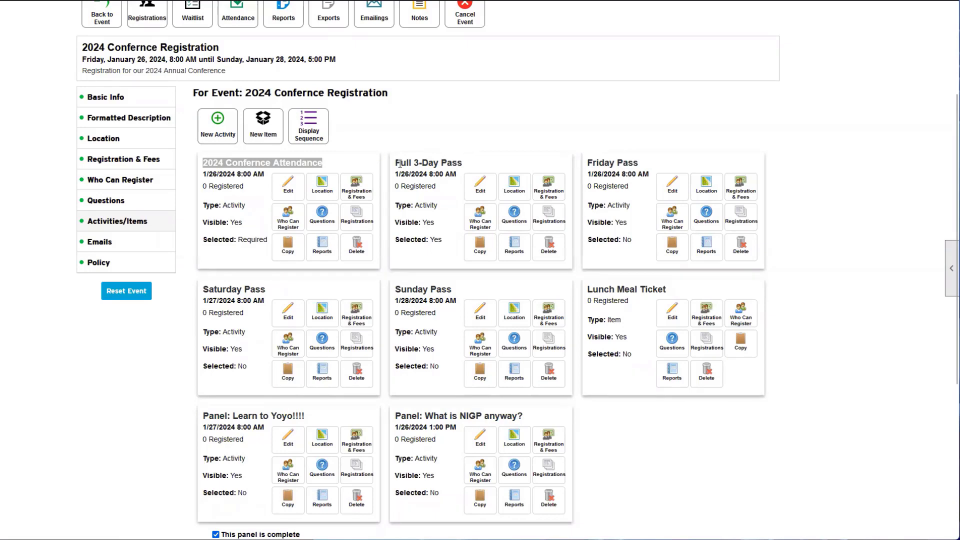
Step: Examine the Full 3-Day Pass, single-day passes and Lunch Meal Ticket, comparing their activity and item types
{"action": "left_click_drag", "start_coordinate": [394, 167], "coordinate": [463, 165]}
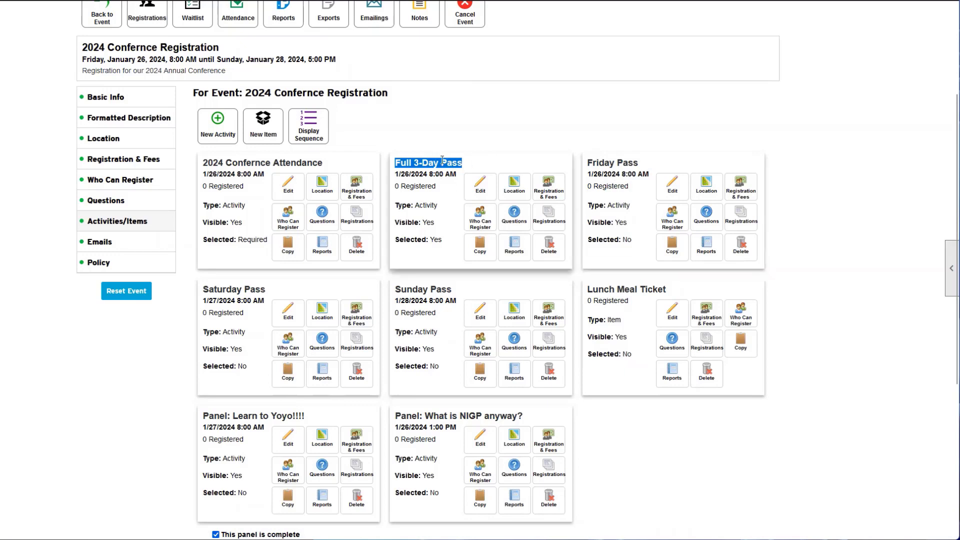
{"action": "left_click", "coordinate": [608, 165]}
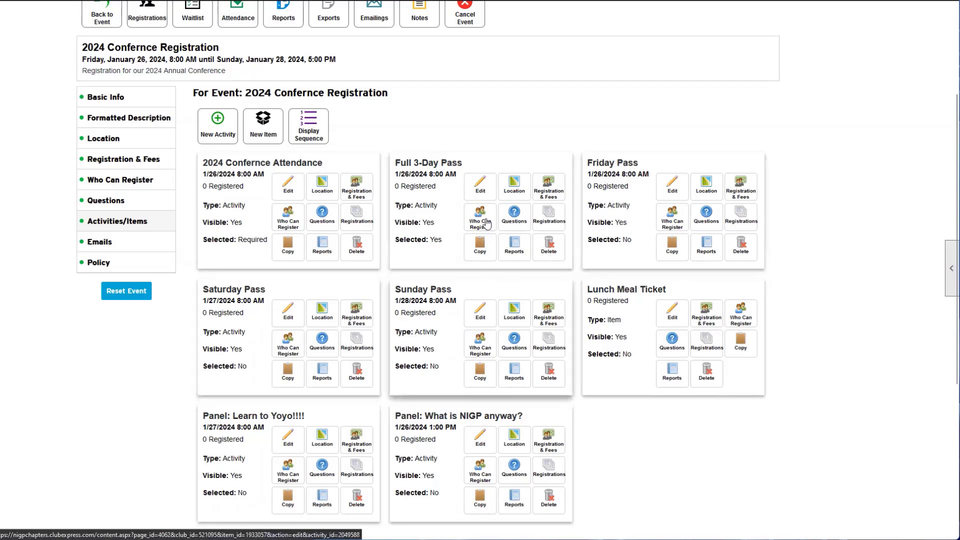
{"action": "scroll", "coordinate": [601, 230], "scroll_direction": "down", "scroll_amount": 1}
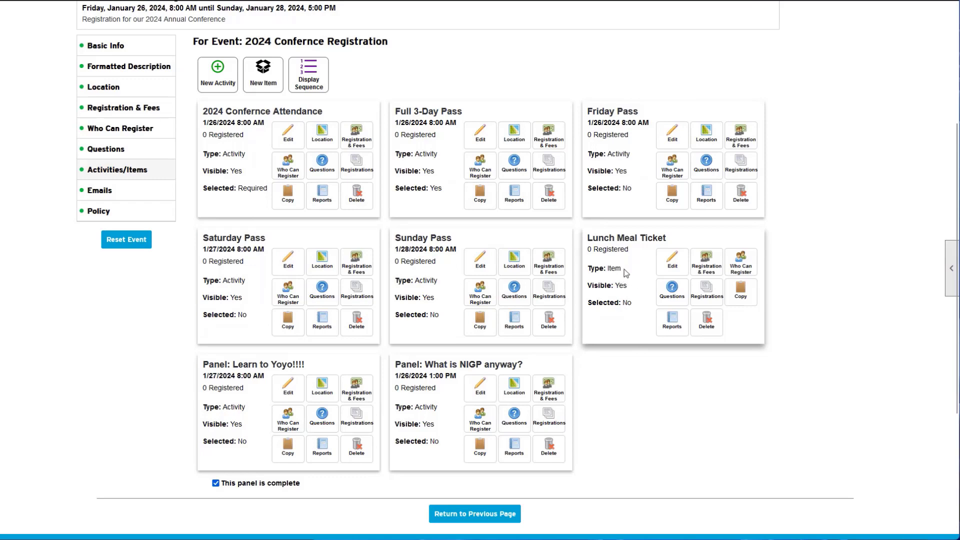
{"action": "scroll", "coordinate": [599, 289], "scroll_direction": "up", "scroll_amount": 1}
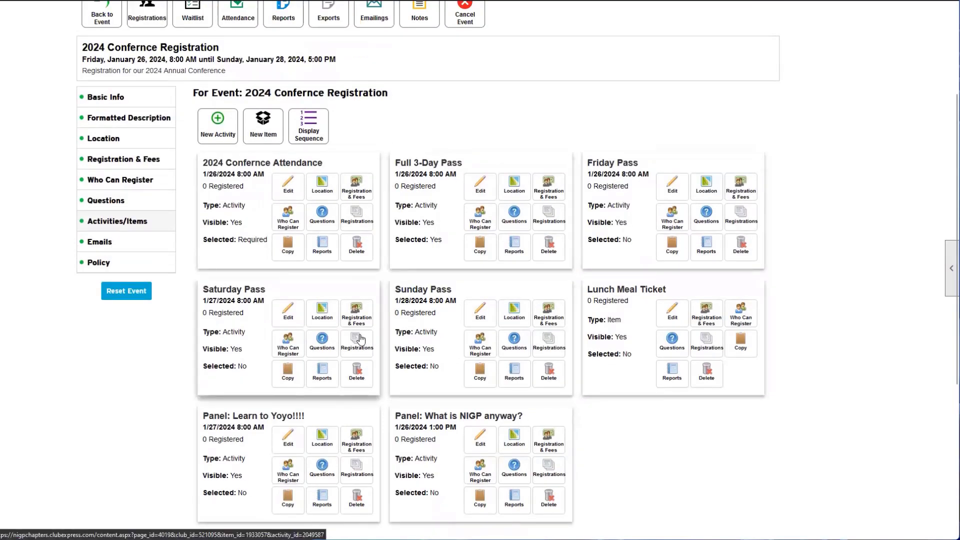
{"action": "left_click_drag", "start_coordinate": [415, 333], "coordinate": [444, 339]}
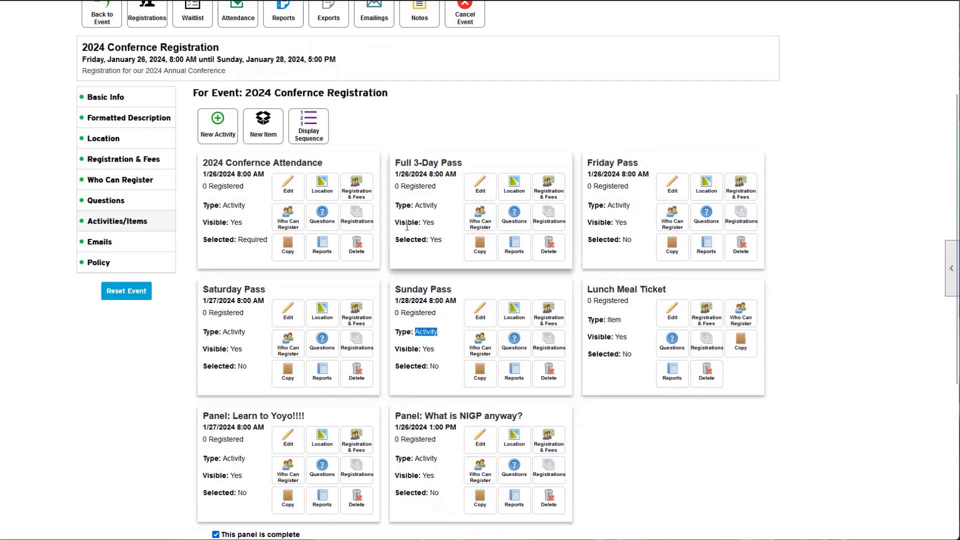
{"action": "left_click_drag", "start_coordinate": [418, 207], "coordinate": [439, 208]}
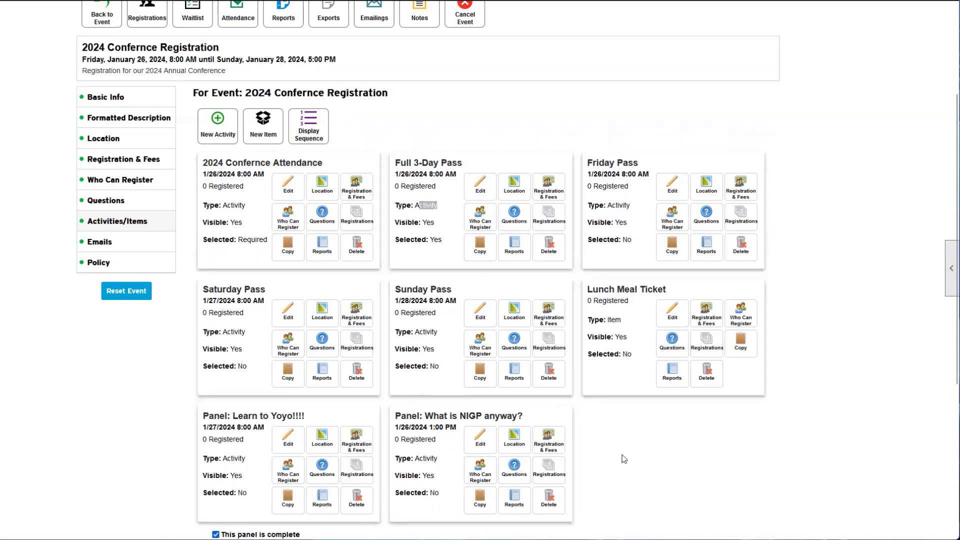
{"action": "left_click", "coordinate": [503, 516]}
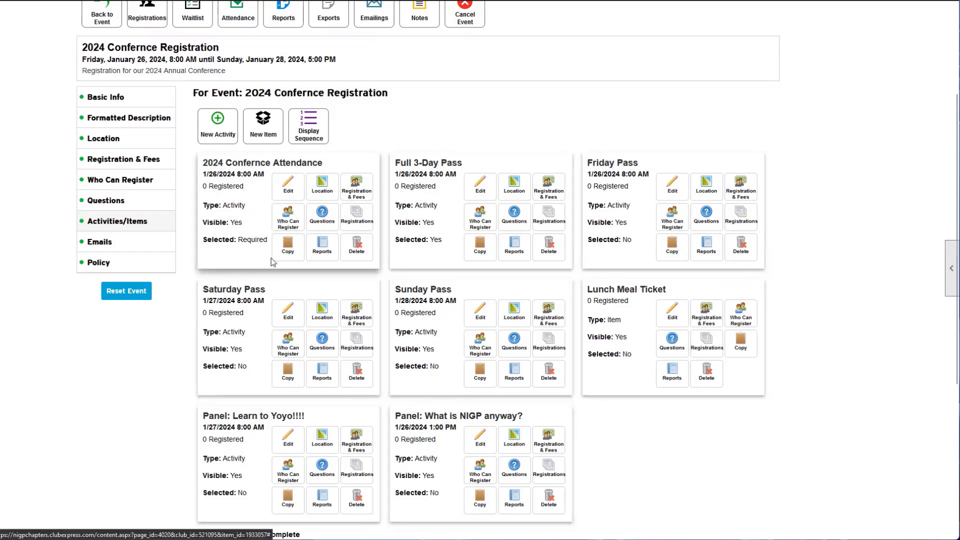
Step: Start a new activity for the event and examine its title and description fields
{"action": "left_click", "coordinate": [222, 131]}
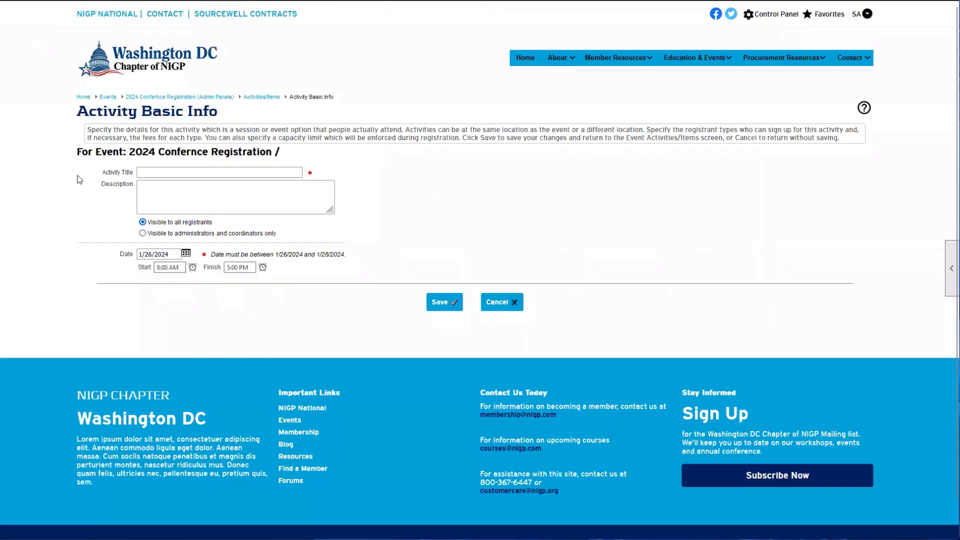
{"action": "left_click_drag", "start_coordinate": [102, 172], "coordinate": [133, 173]}
{"action": "left_click", "coordinate": [150, 173]}
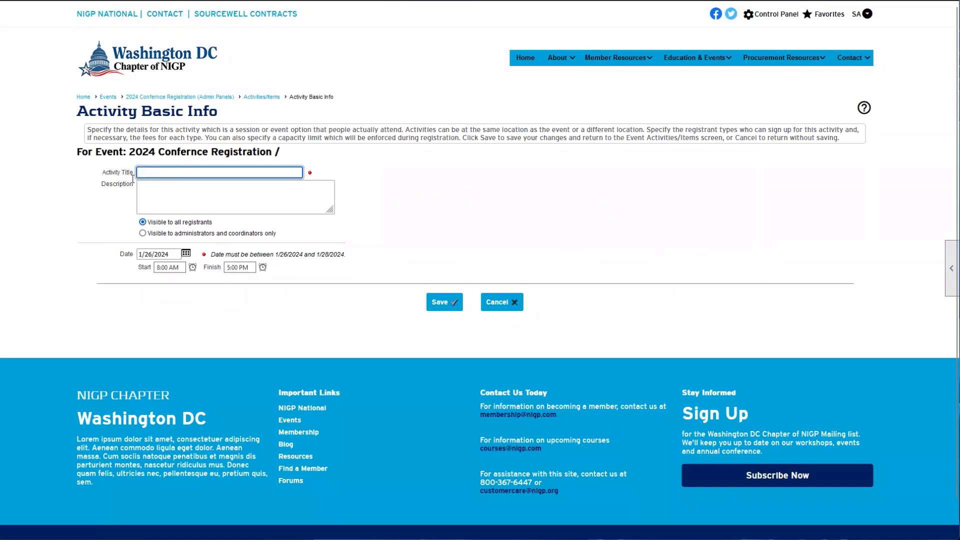
{"action": "left_click_drag", "start_coordinate": [101, 184], "coordinate": [137, 186]}
{"action": "left_click", "coordinate": [159, 205]}
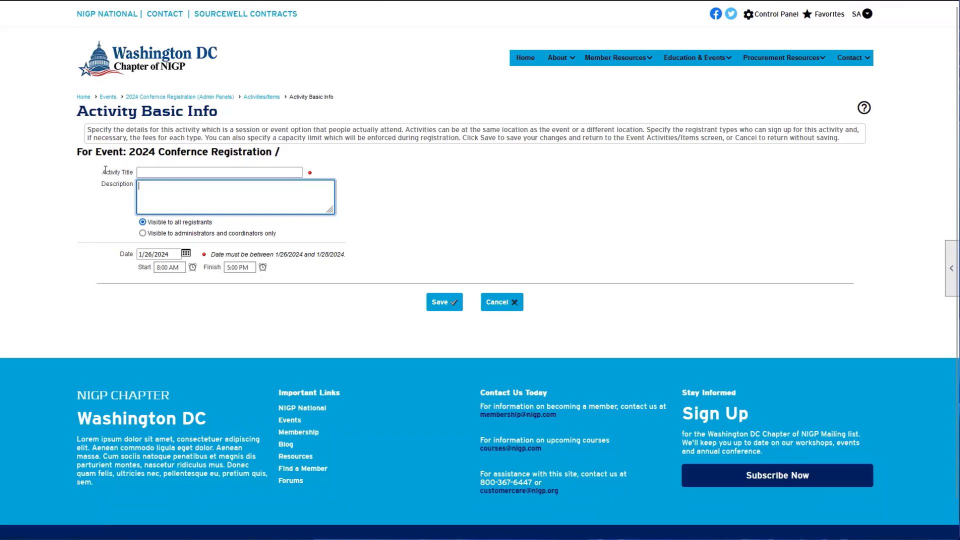
{"action": "left_click_drag", "start_coordinate": [105, 172], "coordinate": [131, 173]}
{"action": "left_click", "coordinate": [156, 172]}
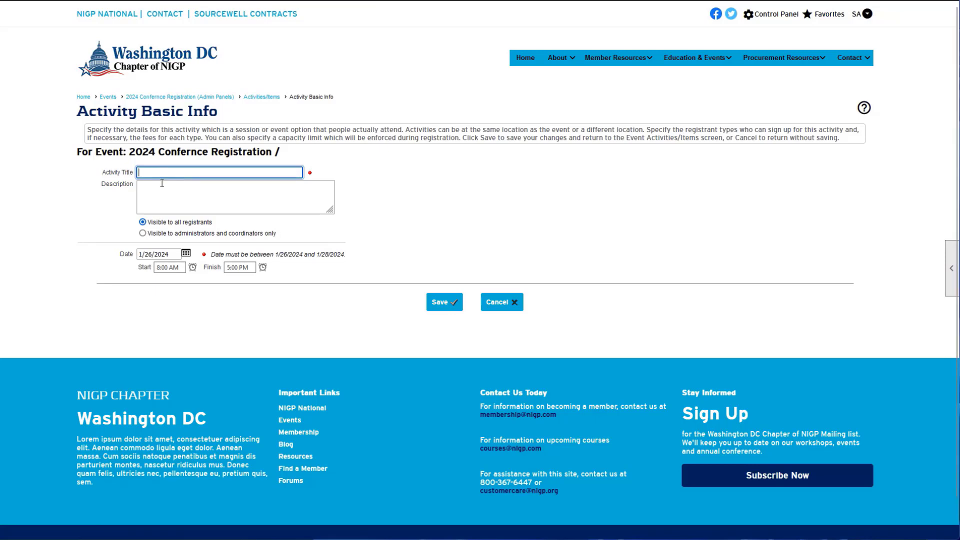
{"action": "key", "text": "Tab"}
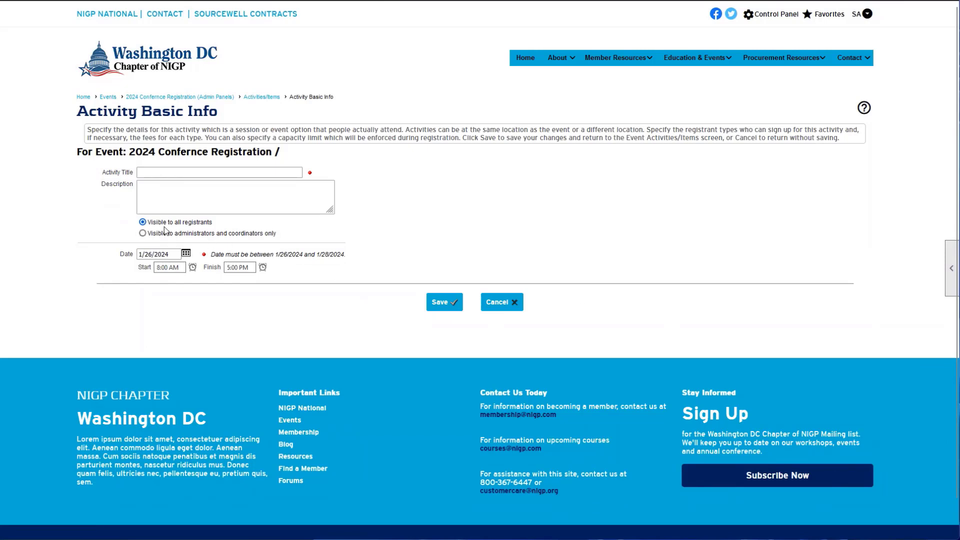
Step: Examine the new activity's visibility options for all registrants and for administrators and coordinators only
{"action": "left_click_drag", "start_coordinate": [224, 223], "coordinate": [143, 229]}
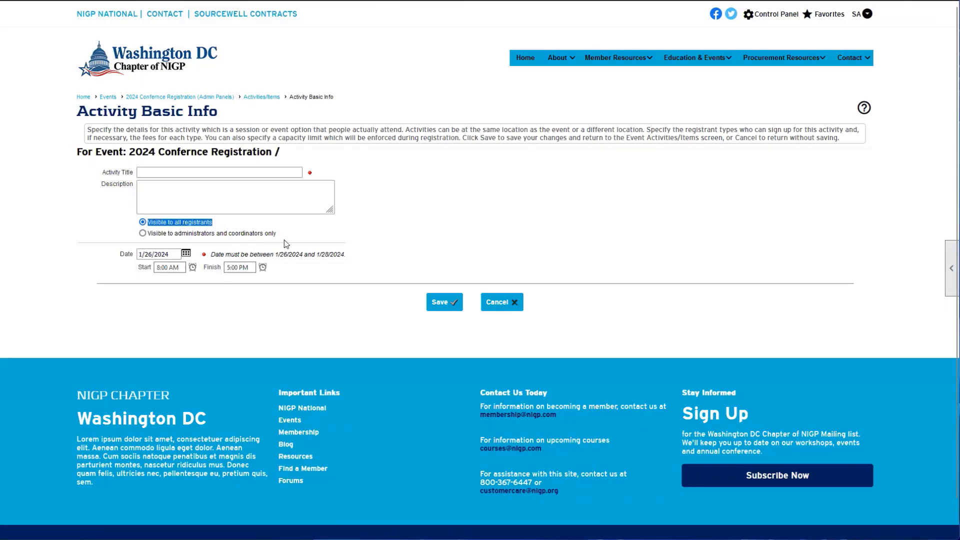
{"action": "left_click_drag", "start_coordinate": [277, 234], "coordinate": [145, 239]}
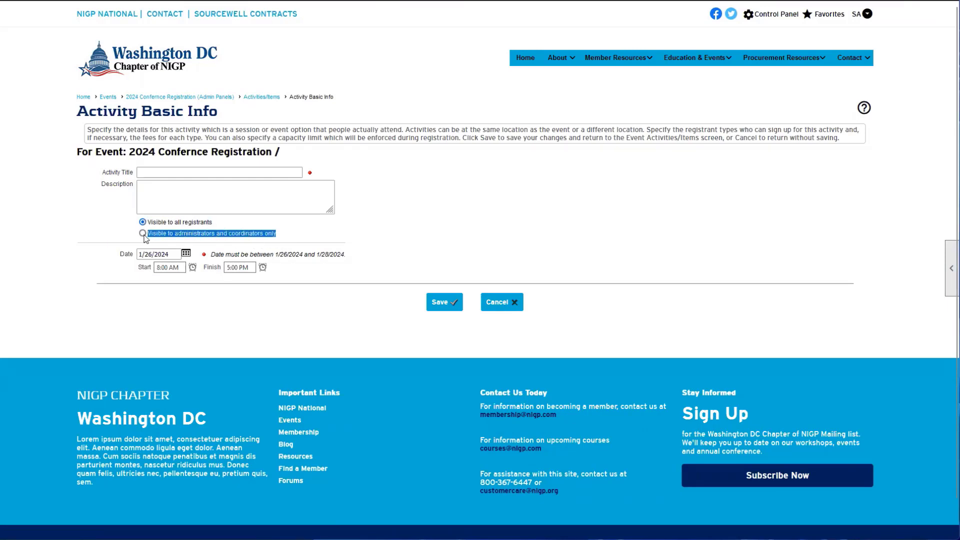
{"action": "left_click", "coordinate": [277, 243]}
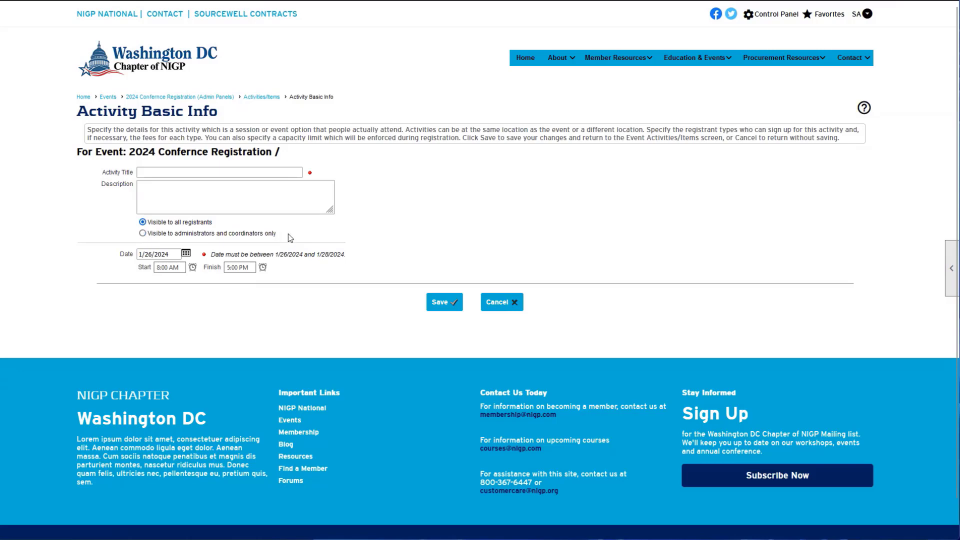
{"action": "left_click_drag", "start_coordinate": [293, 234], "coordinate": [147, 237]}
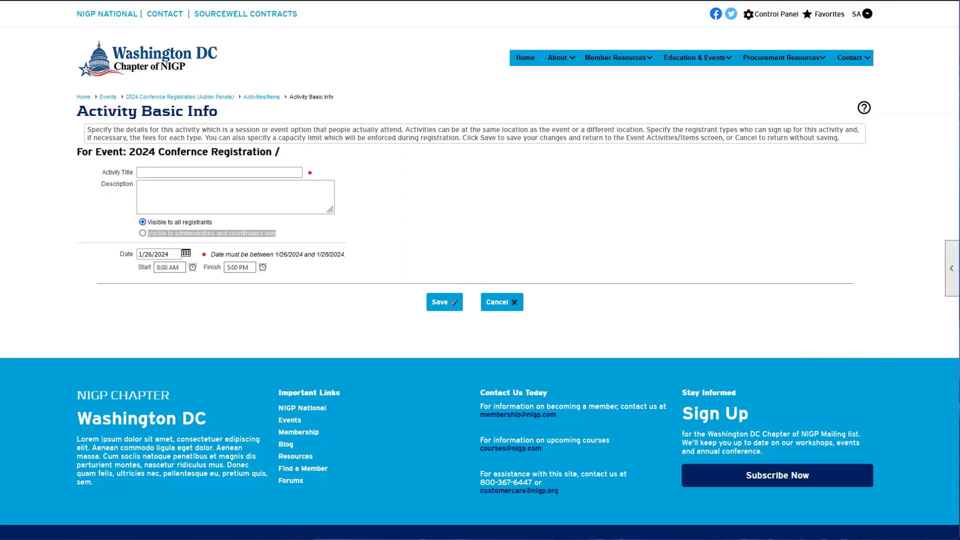
{"action": "left_click", "coordinate": [283, 243]}
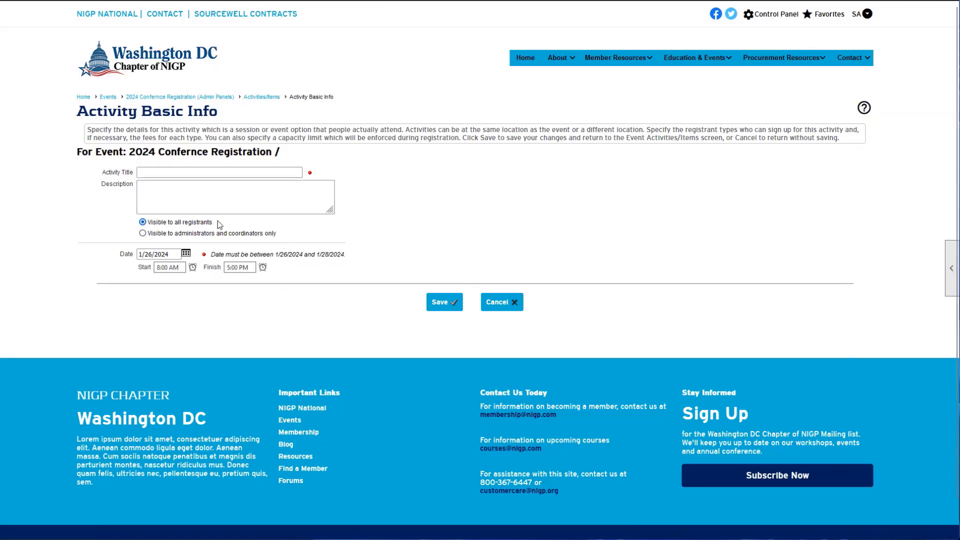
{"action": "left_click_drag", "start_coordinate": [217, 221], "coordinate": [165, 222]}
{"action": "left_click_drag", "start_coordinate": [283, 237], "coordinate": [220, 224]}
{"action": "left_click", "coordinate": [220, 224]}
Step: Examine the new activity's date field and the date range allowed for it
{"action": "double_click", "coordinate": [128, 254]}
{"action": "left_click", "coordinate": [165, 269]}
{"action": "left_click_drag", "start_coordinate": [173, 255], "coordinate": [136, 256]}
{"action": "left_click", "coordinate": [134, 273]}
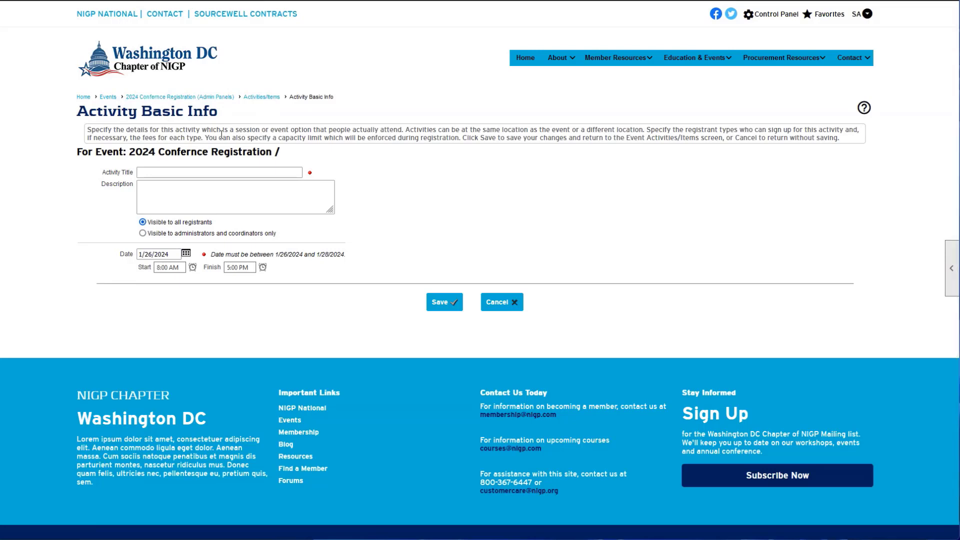
{"action": "left_click", "coordinate": [139, 255]}
{"action": "left_click_drag", "start_coordinate": [139, 256], "coordinate": [170, 256]}
{"action": "left_click", "coordinate": [169, 255]}
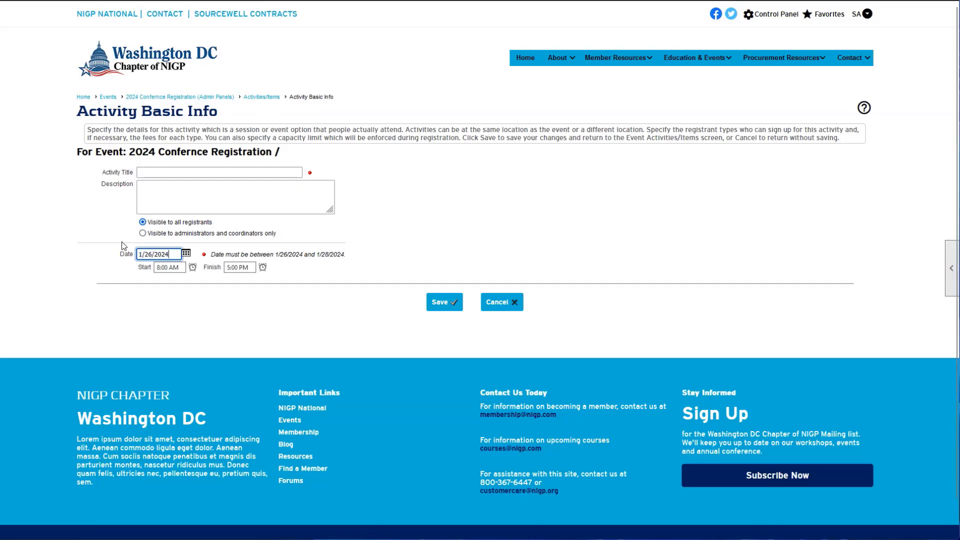
{"action": "left_click", "coordinate": [140, 260]}
{"action": "left_click_drag", "start_coordinate": [139, 256], "coordinate": [166, 255]}
{"action": "left_click_drag", "start_coordinate": [210, 255], "coordinate": [341, 259]}
{"action": "left_click", "coordinate": [347, 256]}
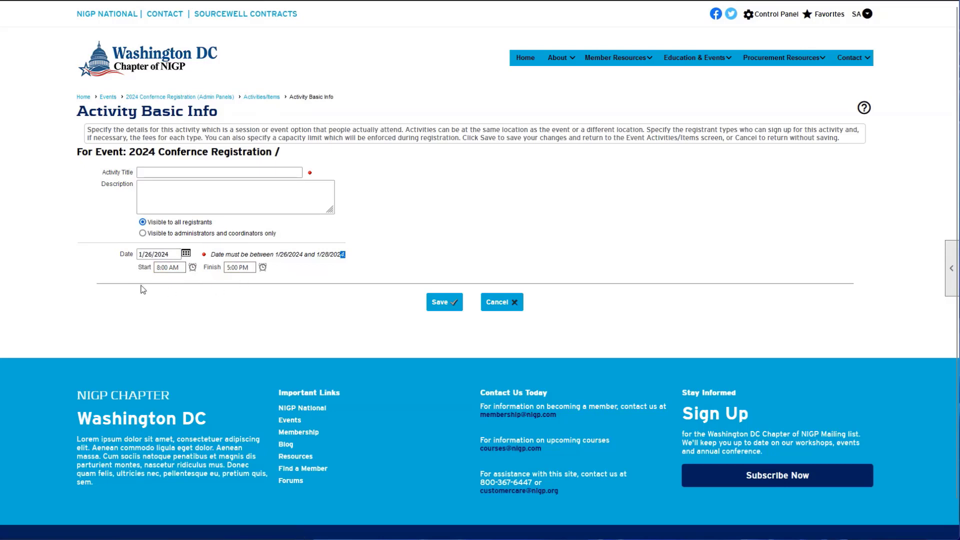
Step: Cancel the new activity and look over the existing activity and item cards of the event
{"action": "left_click", "coordinate": [502, 304]}
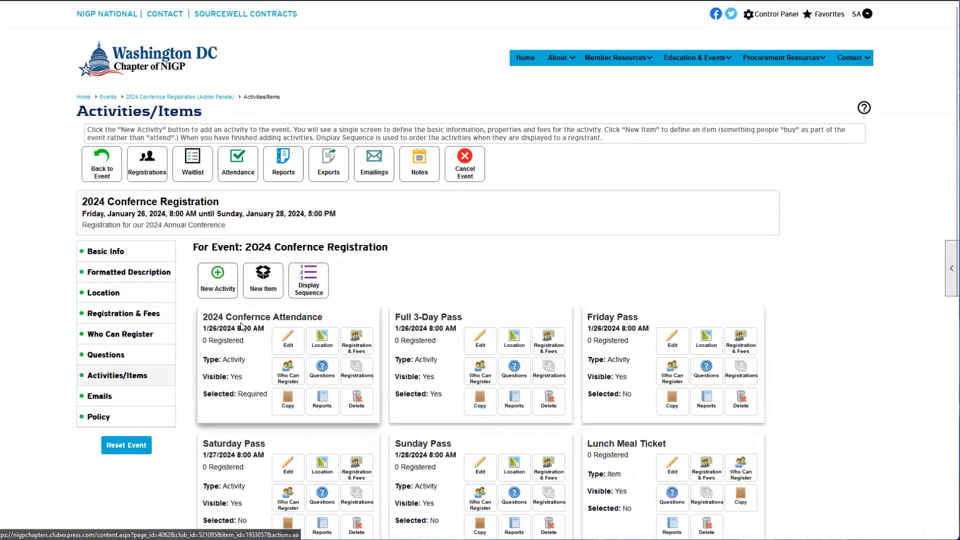
{"action": "scroll", "coordinate": [337, 339], "scroll_direction": "down", "scroll_amount": 1}
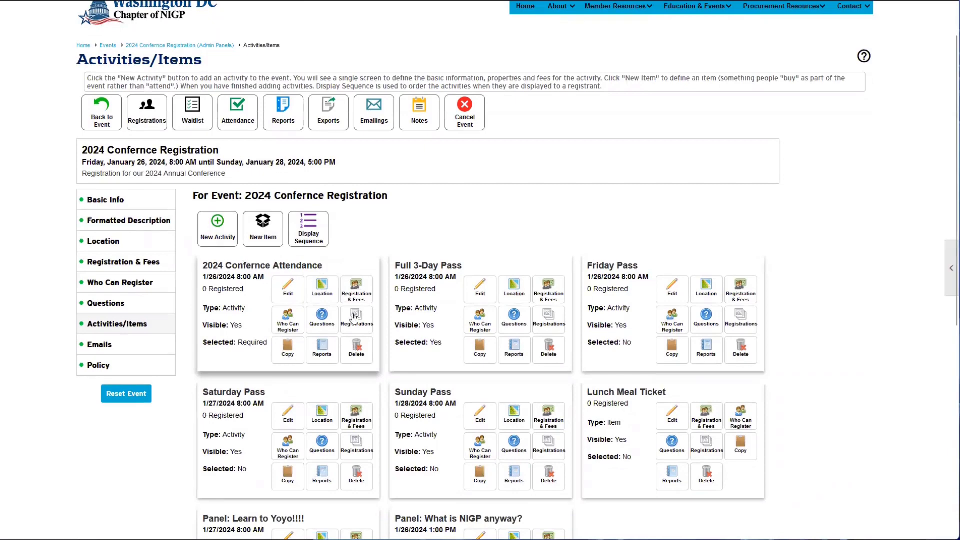
{"action": "scroll", "coordinate": [356, 327], "scroll_direction": "down", "scroll_amount": 1}
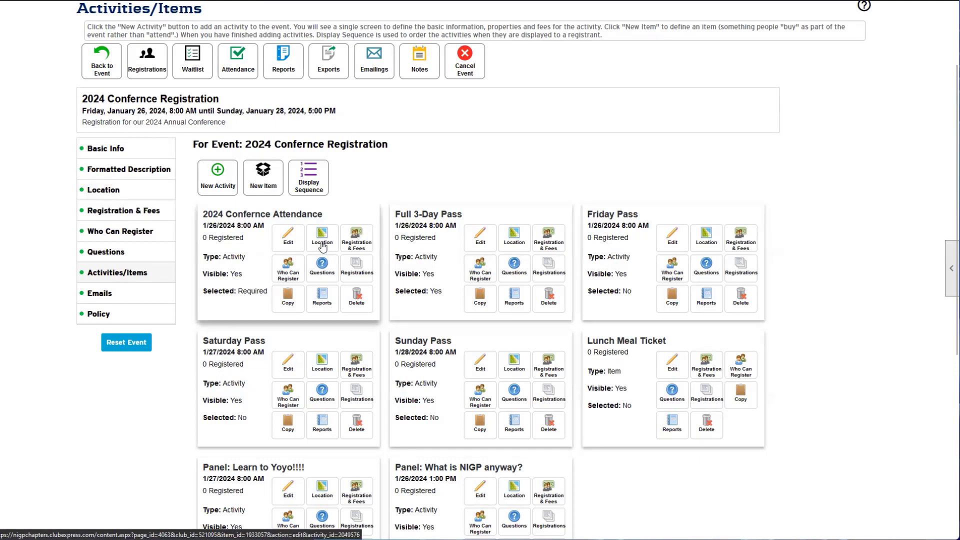
{"action": "scroll", "coordinate": [322, 250], "scroll_direction": "down", "scroll_amount": 2}
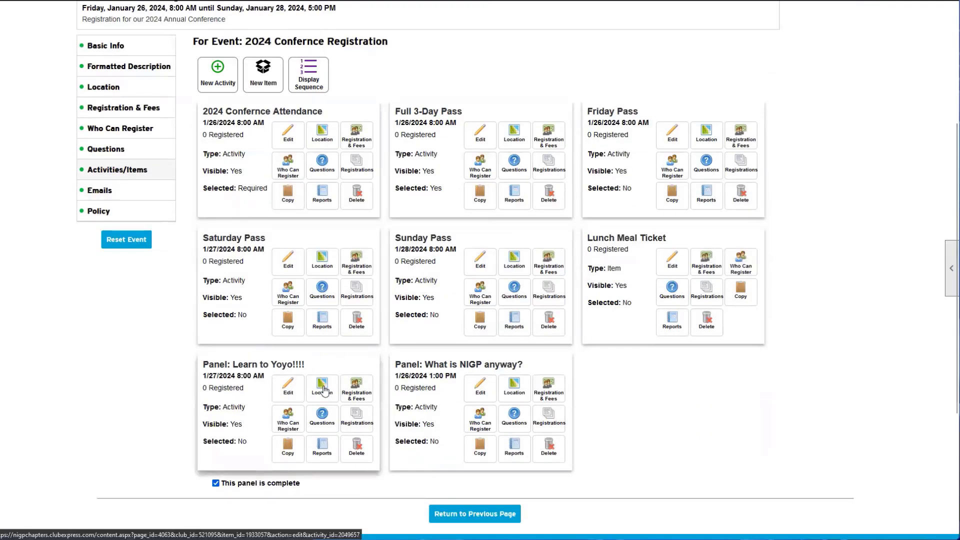
Step: Open the location settings of the 2024 Confernce Attendance activity and examine the option to use the event's location
{"action": "scroll", "coordinate": [324, 390], "scroll_direction": "up", "scroll_amount": 2}
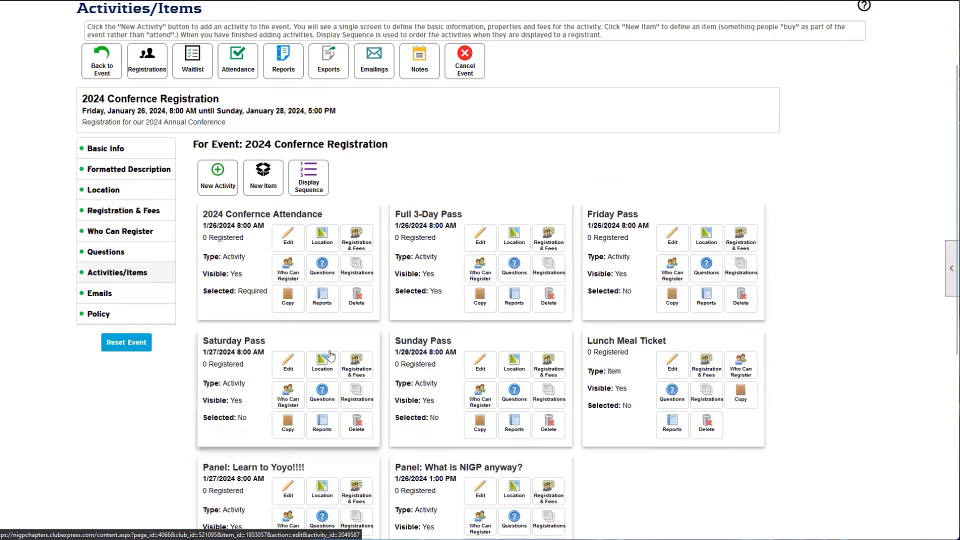
{"action": "left_click", "coordinate": [322, 236]}
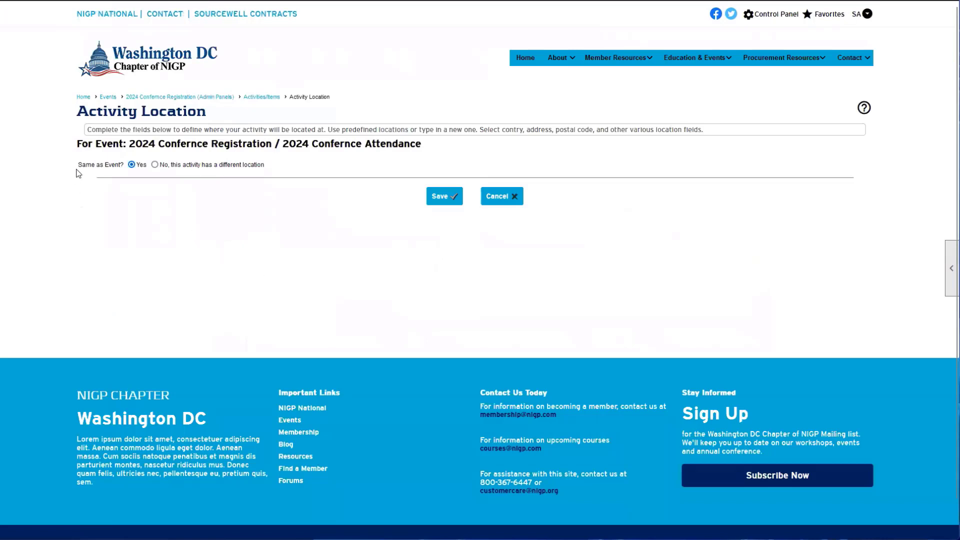
{"action": "left_click_drag", "start_coordinate": [80, 171], "coordinate": [149, 182]}
{"action": "left_click", "coordinate": [234, 206]}
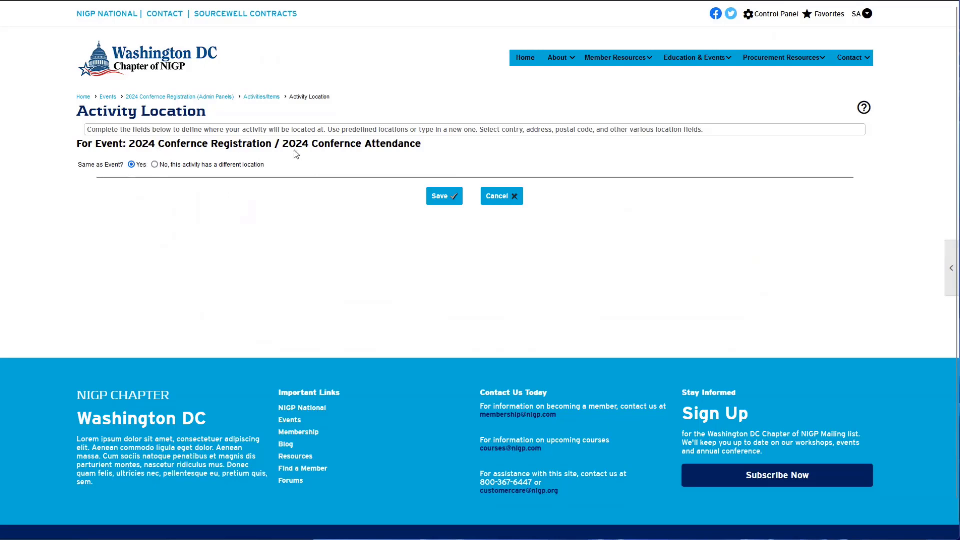
{"action": "left_click_drag", "start_coordinate": [283, 144], "coordinate": [412, 154]}
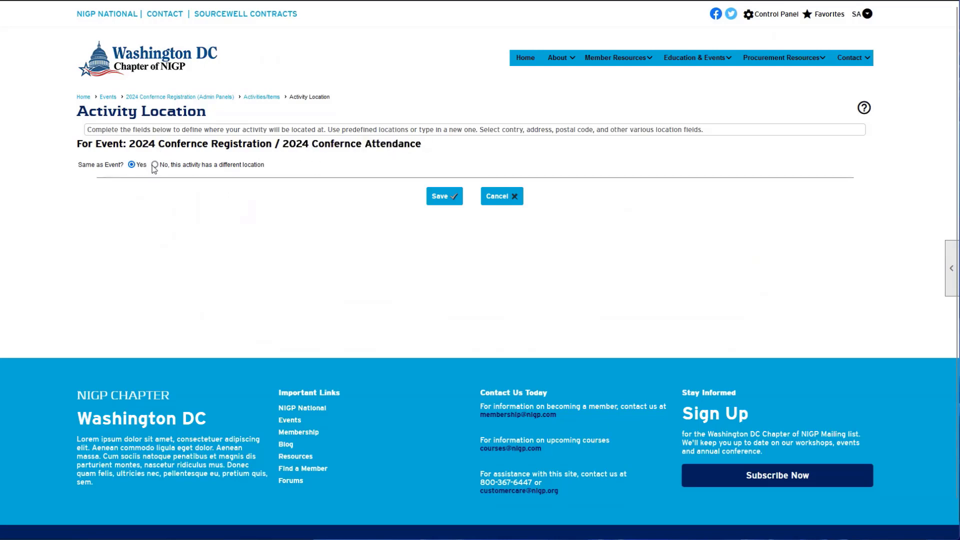
Step: Give the activity a different location, examine the physical address and videoconferencing fields, and cancel without saving
{"action": "left_click", "coordinate": [154, 165]}
{"action": "left_click_drag", "start_coordinate": [191, 164], "coordinate": [271, 165]}
{"action": "left_click", "coordinate": [271, 165]}
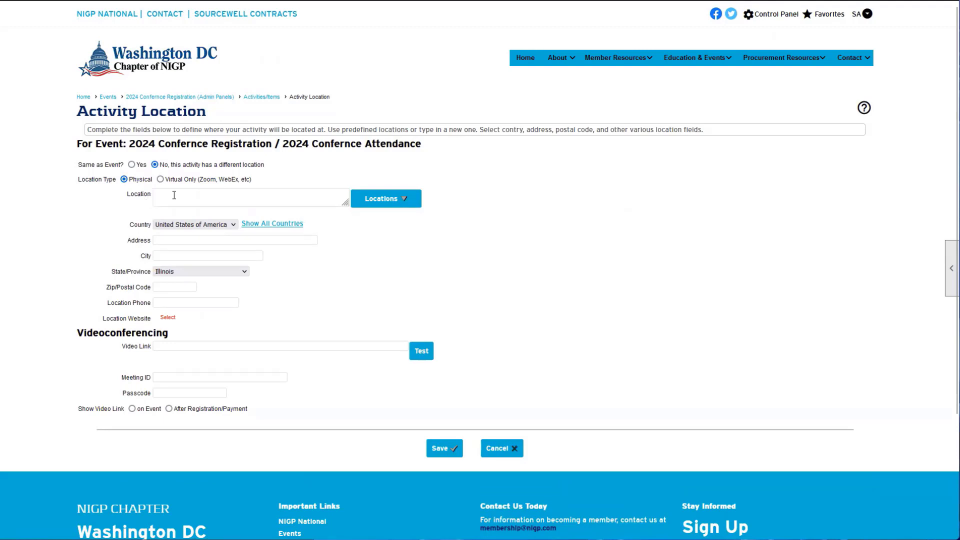
{"action": "left_click", "coordinate": [180, 240]}
{"action": "left_click_drag", "start_coordinate": [87, 333], "coordinate": [176, 350]}
{"action": "left_click", "coordinate": [176, 350]}
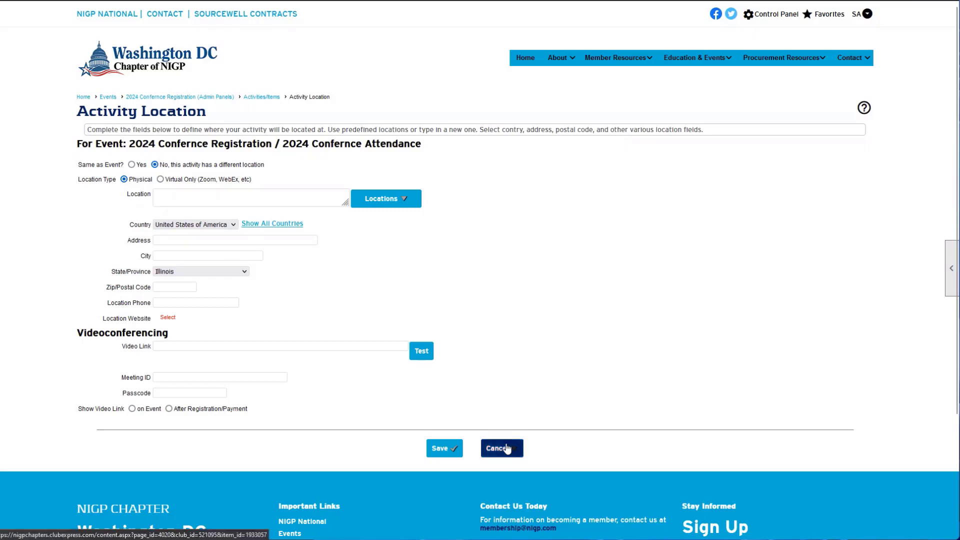
{"action": "left_click", "coordinate": [506, 448]}
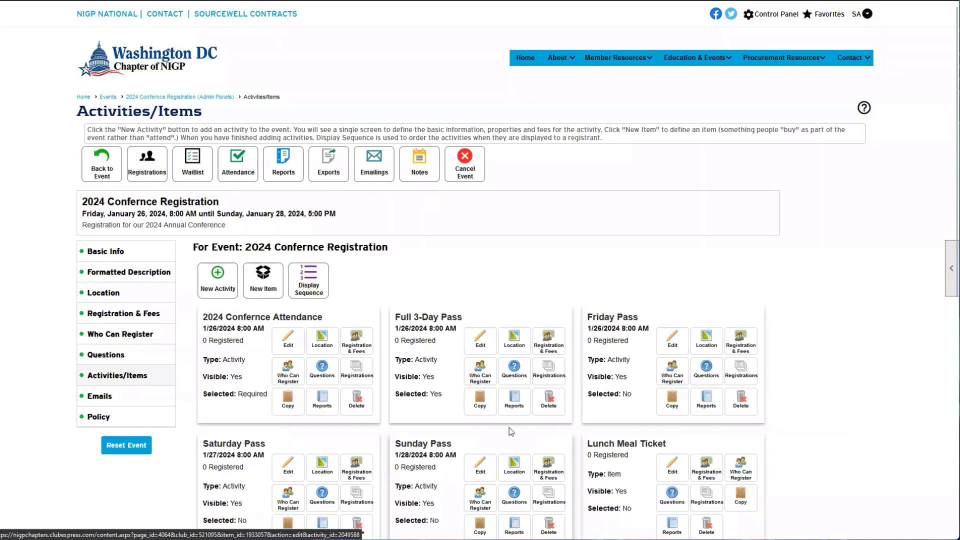
Step: Open the registration and fee settings of the Friday Pass activity and examine its registration screen option
{"action": "scroll", "coordinate": [469, 412], "scroll_direction": "down", "scroll_amount": 3}
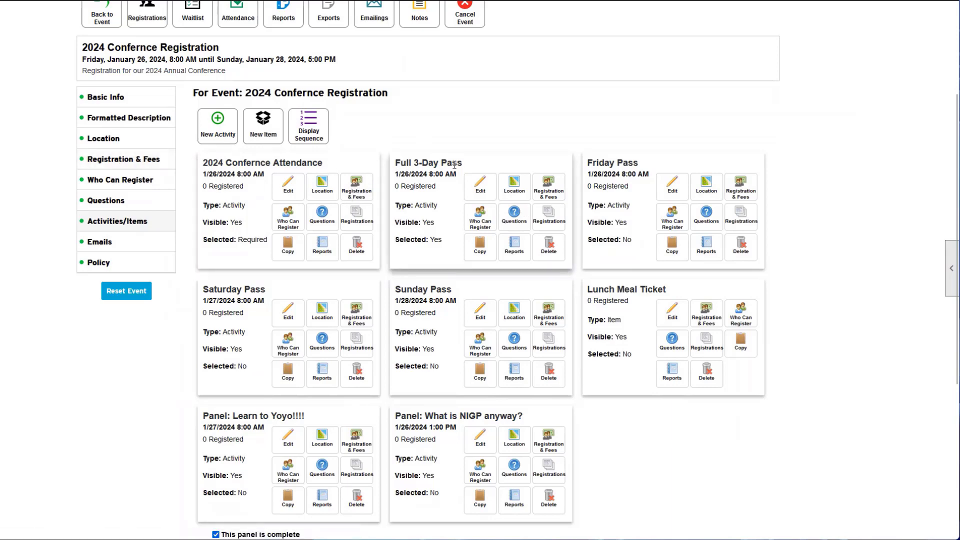
{"action": "left_click", "coordinate": [741, 188]}
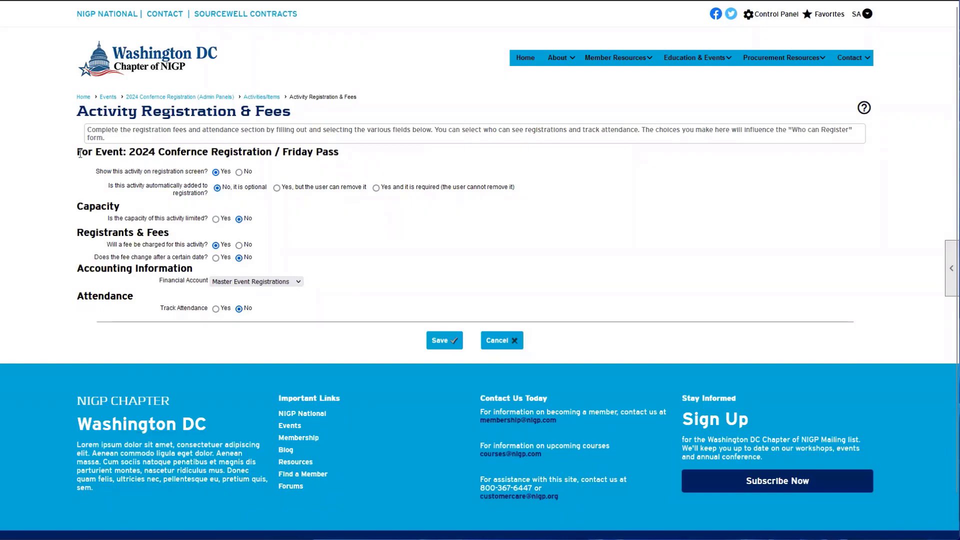
{"action": "left_click_drag", "start_coordinate": [80, 153], "coordinate": [209, 181]}
{"action": "left_click", "coordinate": [208, 182]}
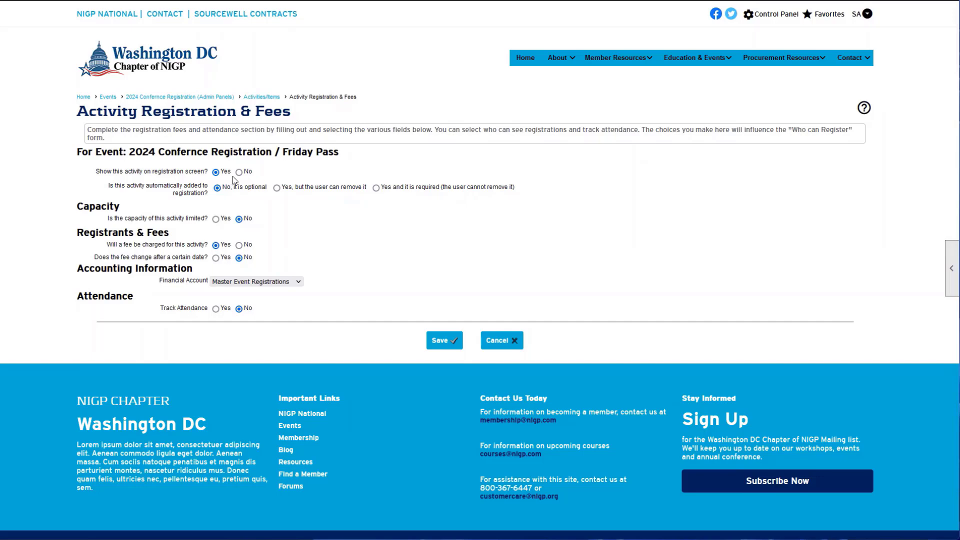
Step: Hide the Friday Pass from the registration screen, then set it to be shown again
{"action": "left_click", "coordinate": [239, 172]}
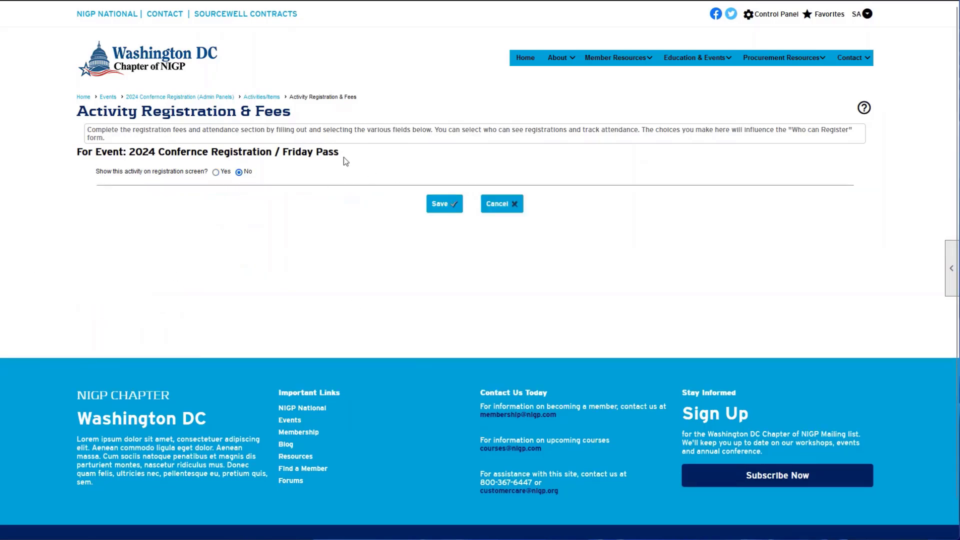
{"action": "left_click_drag", "start_coordinate": [288, 152], "coordinate": [371, 160]}
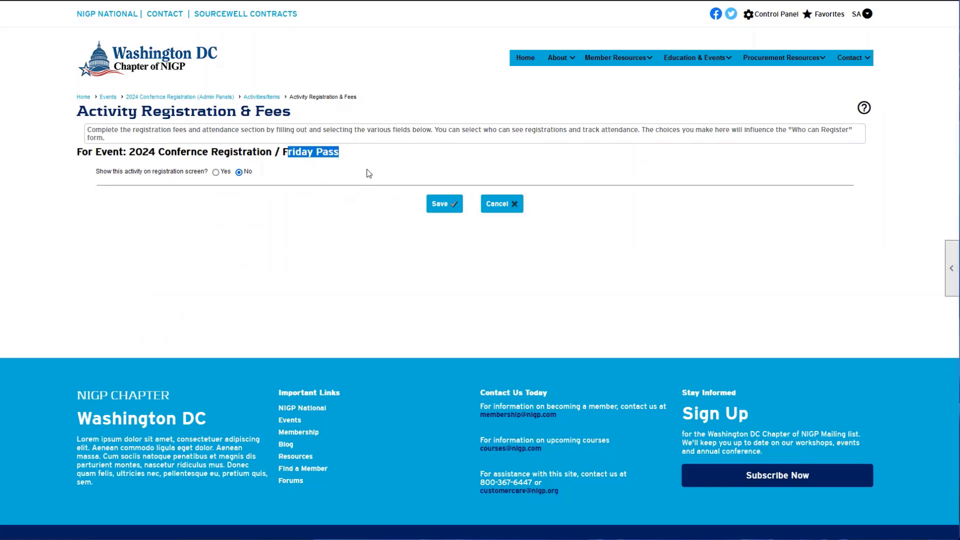
{"action": "left_click_drag", "start_coordinate": [279, 152], "coordinate": [359, 159]}
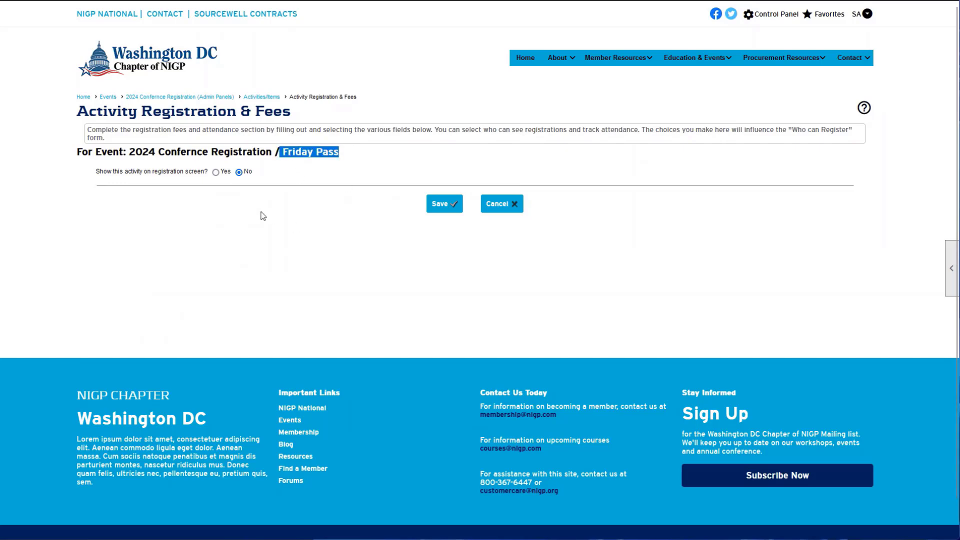
{"action": "left_click", "coordinate": [215, 172]}
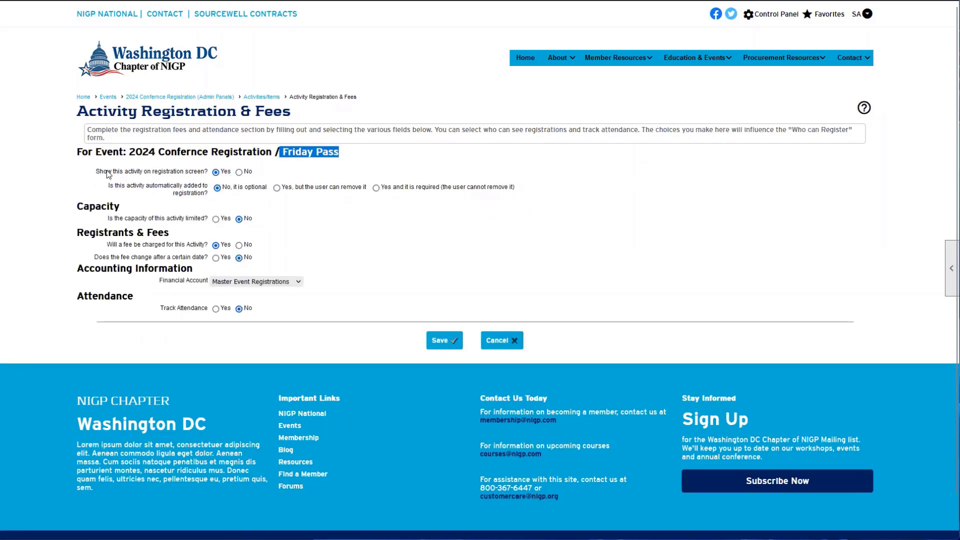
{"action": "left_click_drag", "start_coordinate": [107, 173], "coordinate": [170, 175]}
{"action": "left_click", "coordinate": [170, 175]}
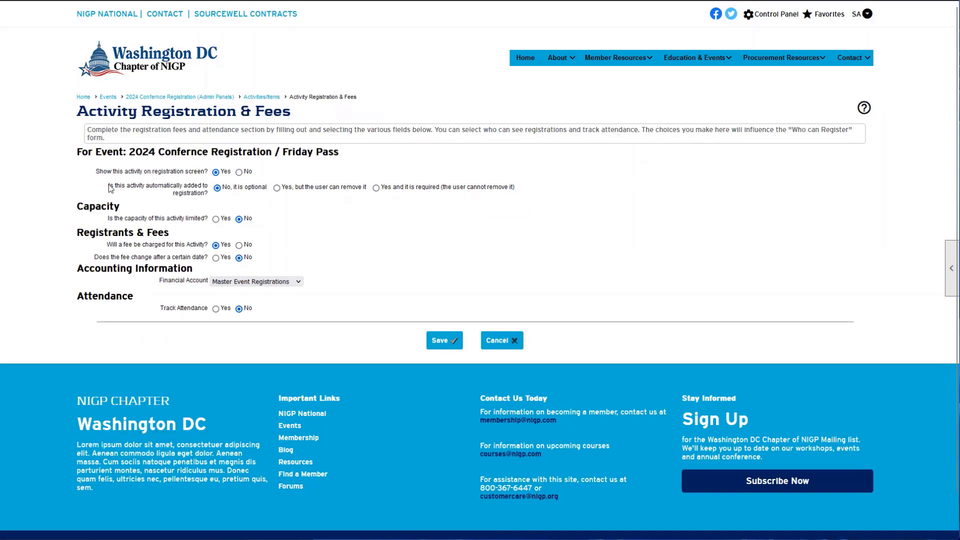
Step: Set the Friday Pass to be added automatically but removable by the user, examine the other choices, and cancel the changes
{"action": "left_click_drag", "start_coordinate": [107, 186], "coordinate": [200, 195]}
{"action": "left_click", "coordinate": [161, 192]}
{"action": "left_click_drag", "start_coordinate": [222, 188], "coordinate": [269, 192]}
{"action": "left_click", "coordinate": [265, 202]}
{"action": "left_click", "coordinate": [291, 189]}
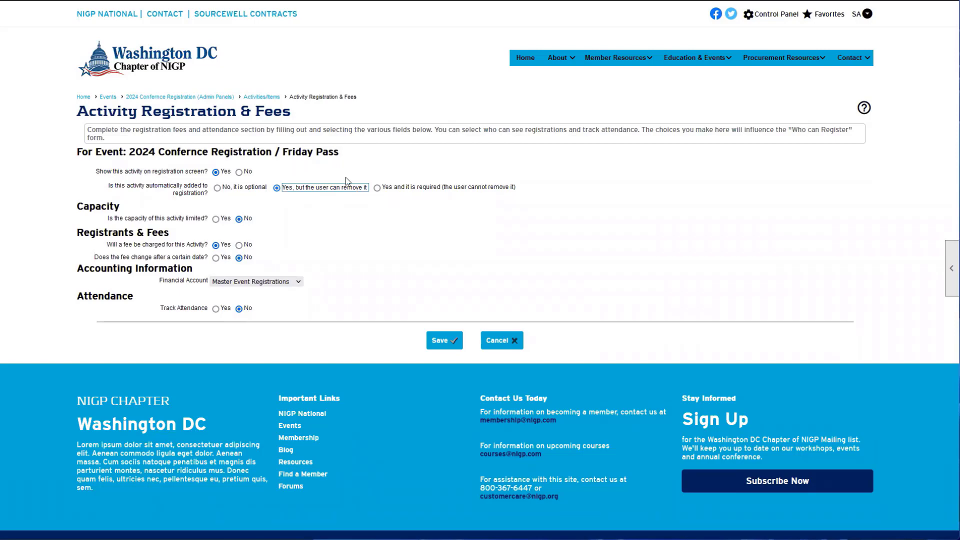
{"action": "left_click_drag", "start_coordinate": [382, 188], "coordinate": [446, 205]}
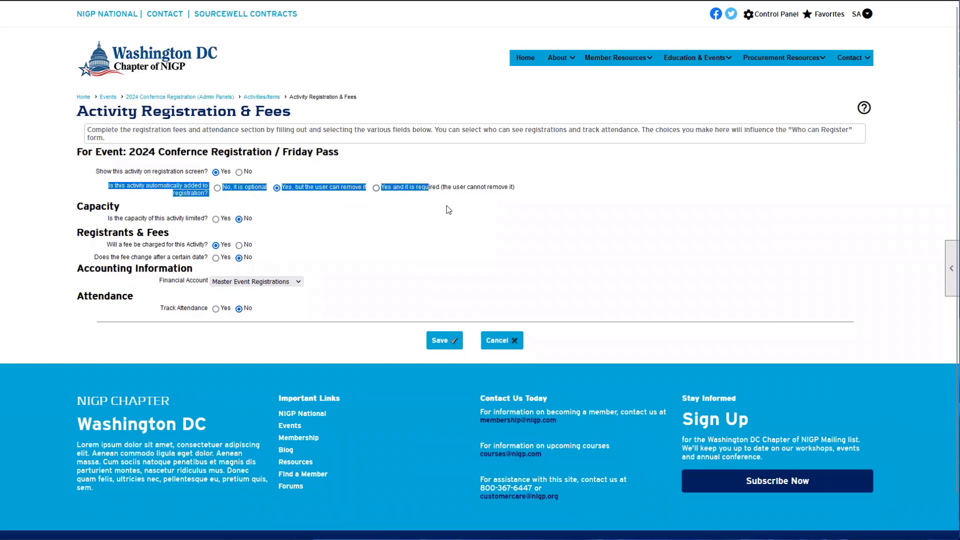
{"action": "left_click", "coordinate": [447, 206]}
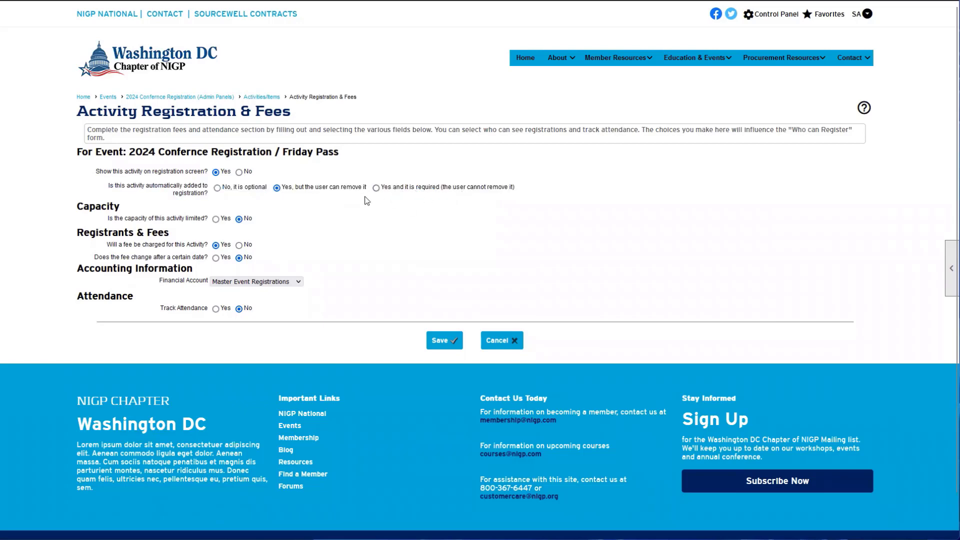
{"action": "left_click", "coordinate": [485, 342]}
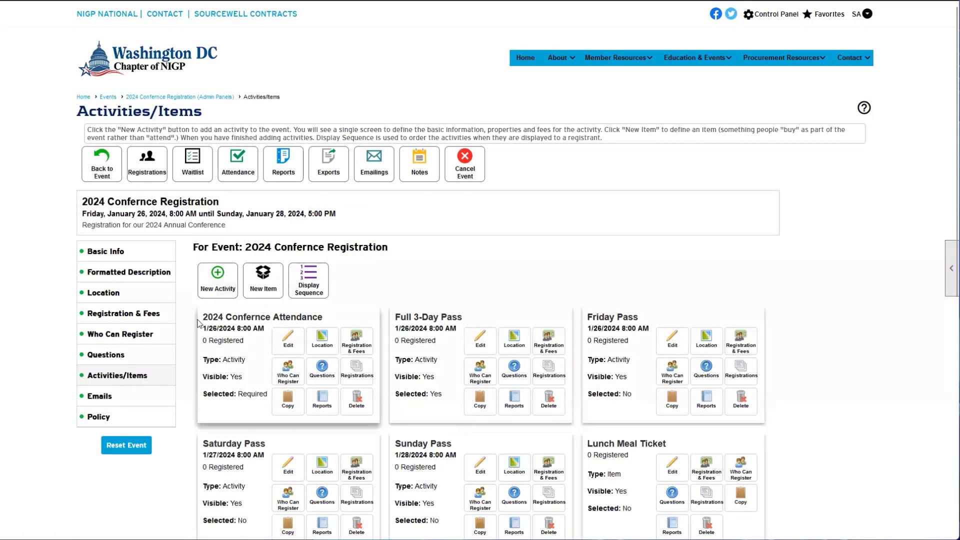
Step: Open the registration and fee settings of the 2024 Confernce Attendance activity and examine its required auto-add option
{"action": "left_click_drag", "start_coordinate": [202, 318], "coordinate": [331, 323]}
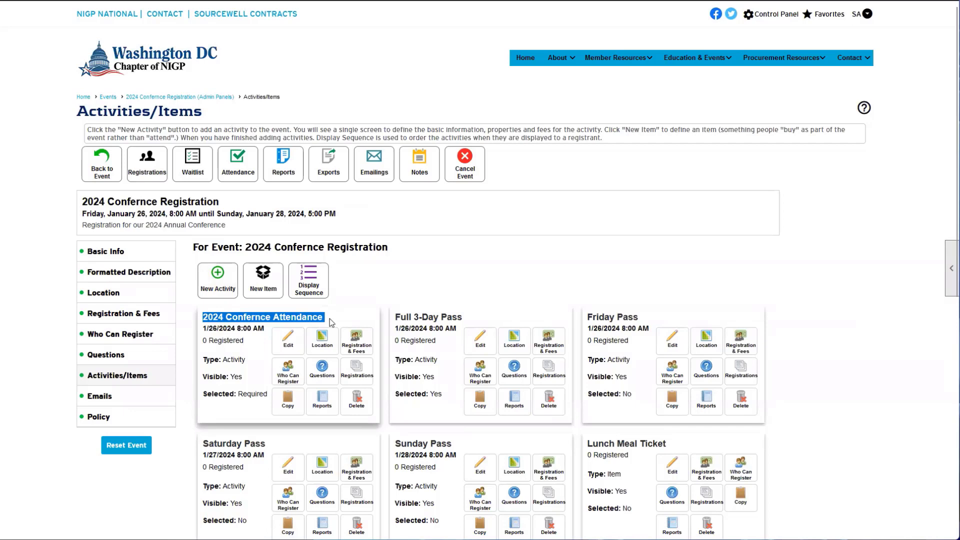
{"action": "left_click", "coordinate": [357, 343]}
{"action": "scroll", "coordinate": [380, 200], "scroll_direction": "down", "scroll_amount": 1}
{"action": "left_click_drag", "start_coordinate": [381, 139], "coordinate": [475, 128]}
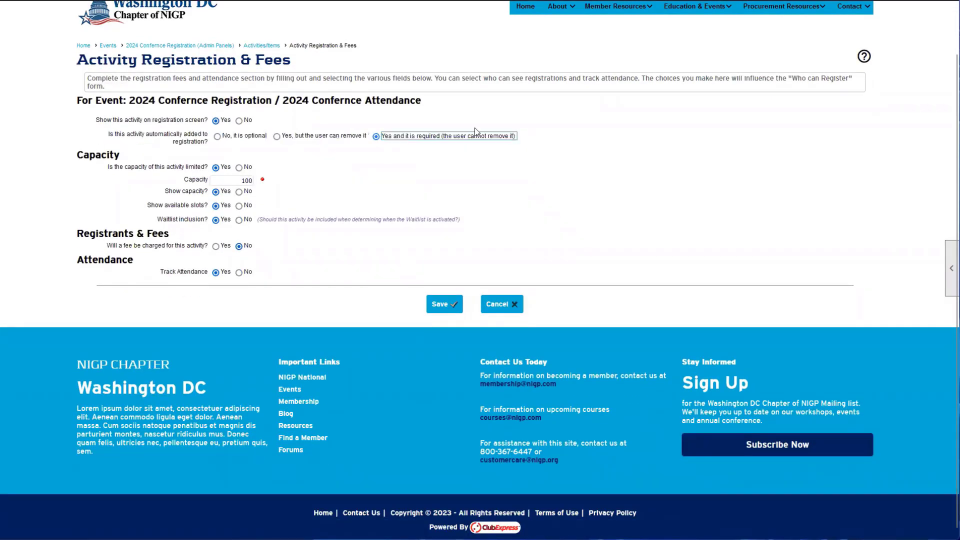
{"action": "left_click_drag", "start_coordinate": [283, 102], "coordinate": [424, 103]}
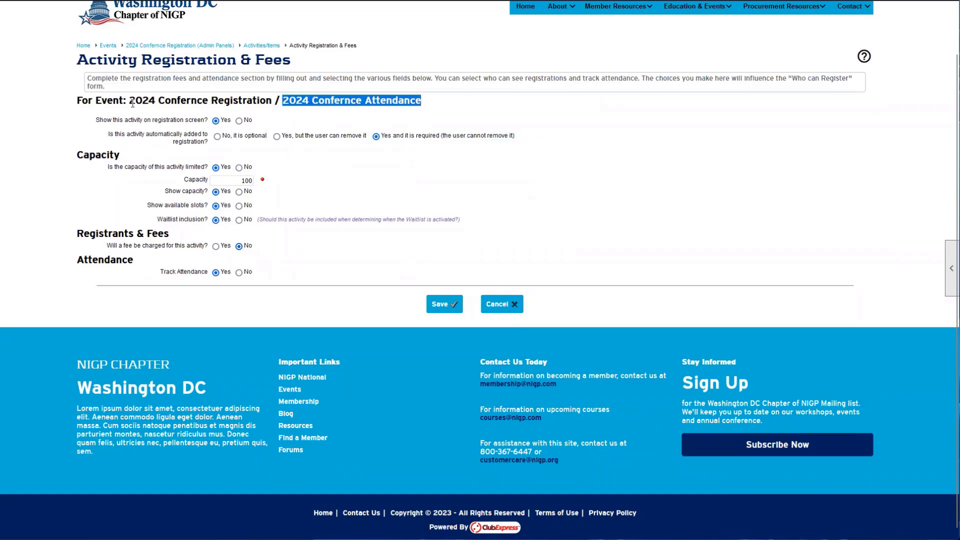
{"action": "left_click_drag", "start_coordinate": [129, 101], "coordinate": [307, 101]}
{"action": "left_click", "coordinate": [310, 99]}
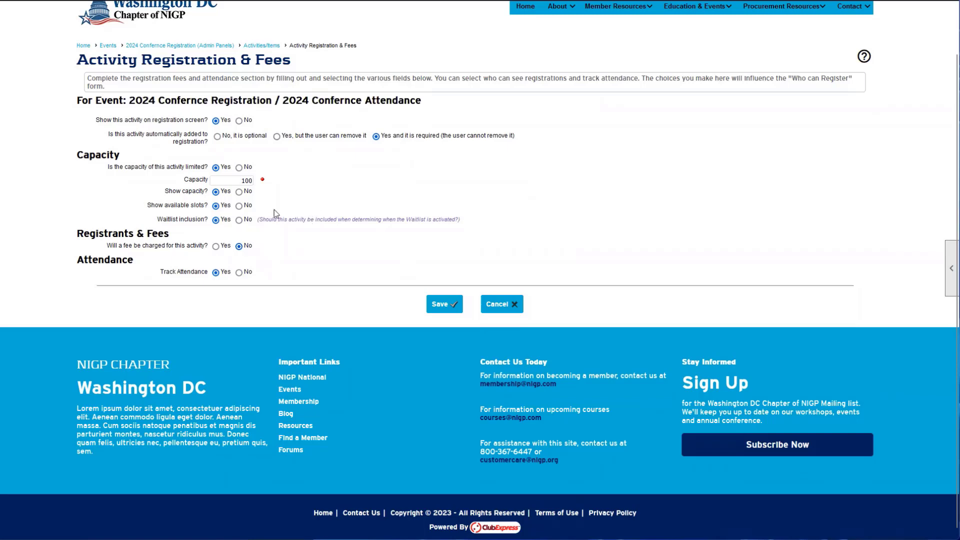
Step: Examine the attendance activity's fee question together with its option making it required and non-removable
{"action": "left_click_drag", "start_coordinate": [103, 245], "coordinate": [202, 248]}
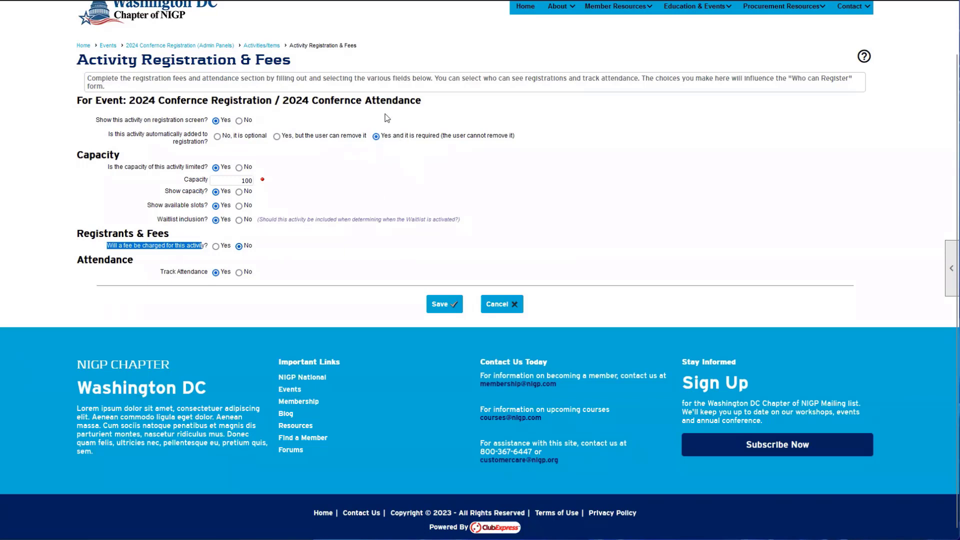
{"action": "left_click_drag", "start_coordinate": [283, 100], "coordinate": [431, 99]}
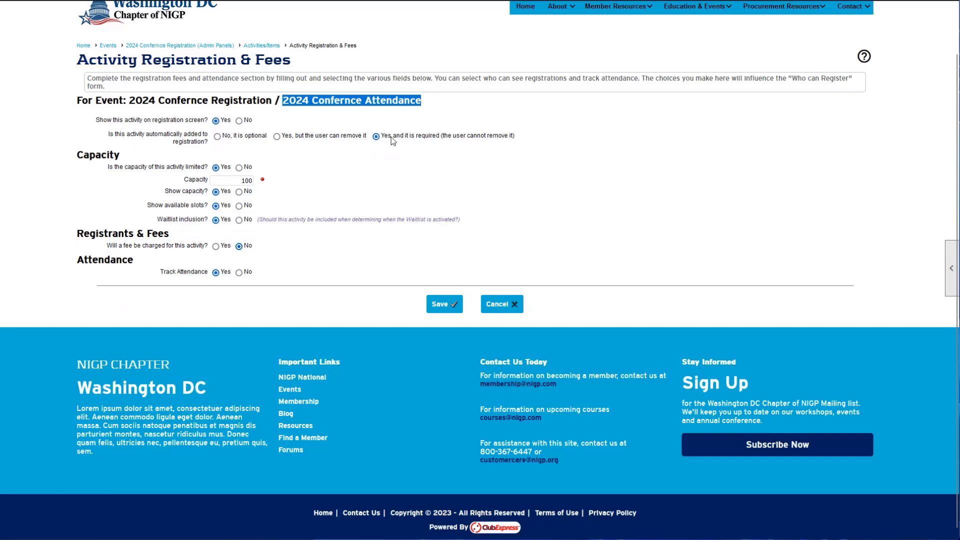
{"action": "left_click_drag", "start_coordinate": [391, 137], "coordinate": [525, 137]}
{"action": "left_click", "coordinate": [526, 136]}
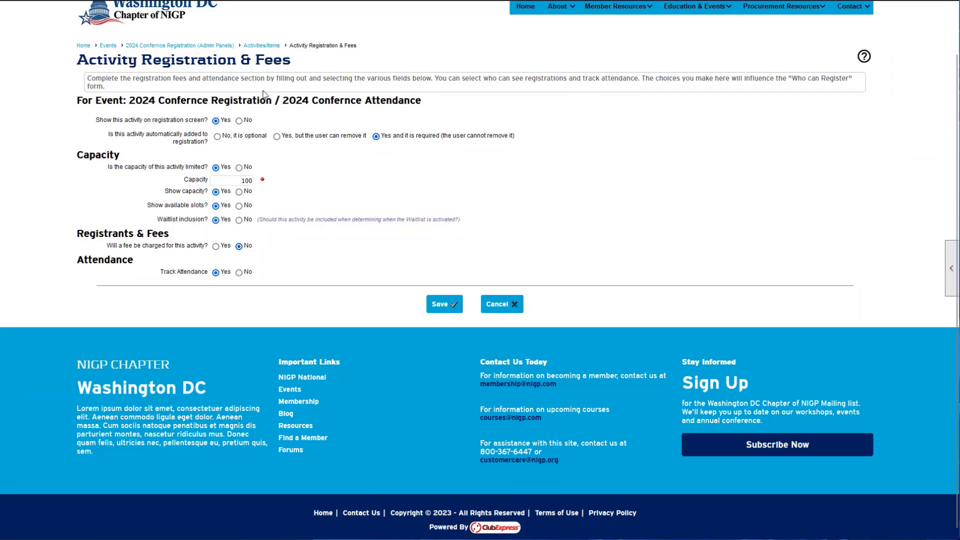
{"action": "left_click_drag", "start_coordinate": [284, 102], "coordinate": [436, 101]}
{"action": "left_click", "coordinate": [437, 101]}
{"action": "left_click_drag", "start_coordinate": [380, 136], "coordinate": [521, 136]}
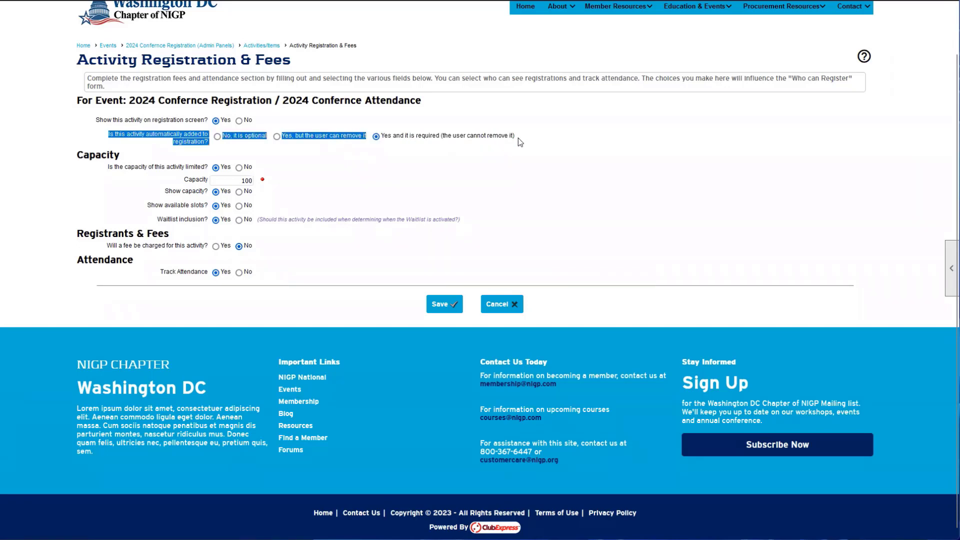
{"action": "left_click", "coordinate": [513, 150]}
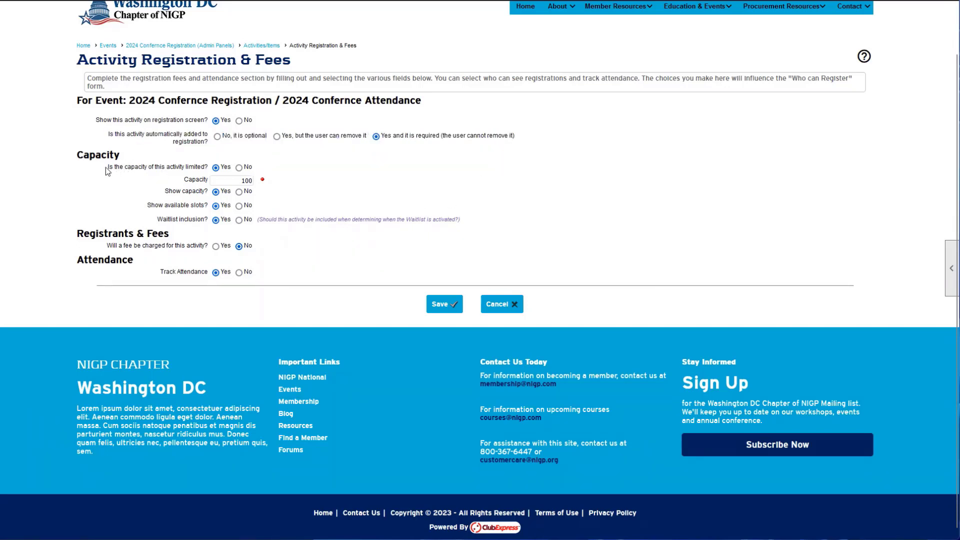
Step: Review the attendance activity's capacity limit and set its capacity to 1000
{"action": "left_click_drag", "start_coordinate": [78, 156], "coordinate": [138, 173]}
{"action": "left_click", "coordinate": [126, 159]}
{"action": "left_click", "coordinate": [138, 173]}
{"action": "left_click_drag", "start_coordinate": [276, 101], "coordinate": [356, 102]}
{"action": "left_click", "coordinate": [327, 117]}
{"action": "left_click_drag", "start_coordinate": [220, 181], "coordinate": [288, 189]}
{"action": "key", "text": "End"}
{"action": "type", "text": "0"}
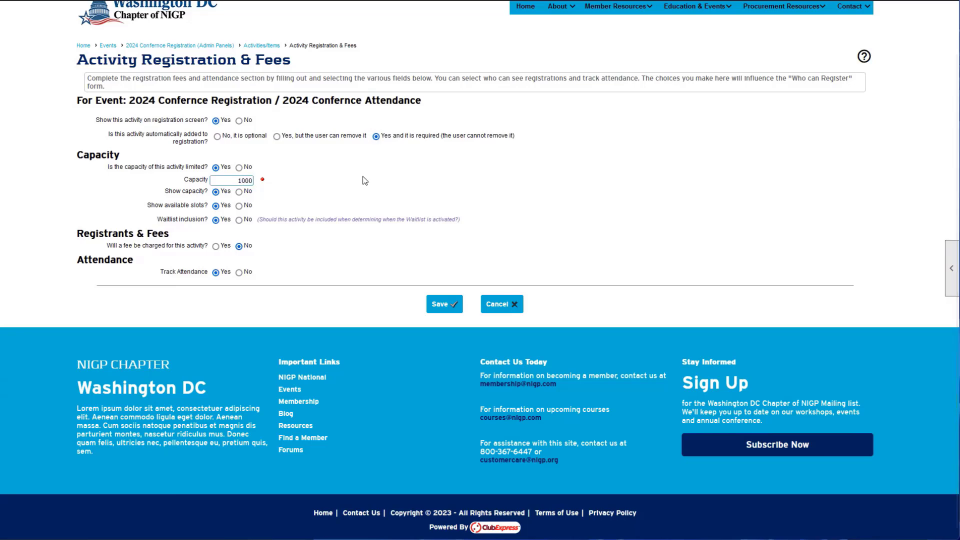
Step: Examine the attendance activity's options for showing its capacity and available slots
{"action": "double_click", "coordinate": [236, 183]}
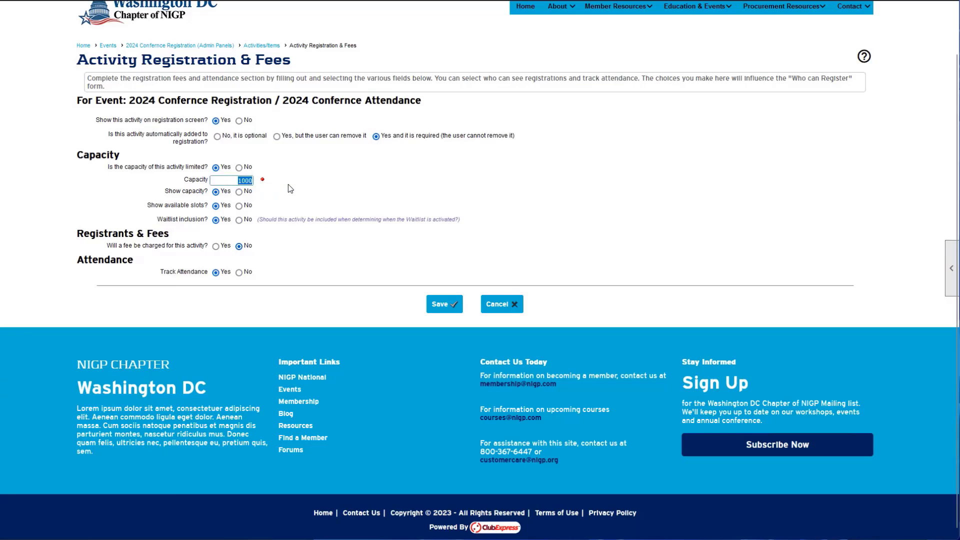
{"action": "left_click_drag", "start_coordinate": [139, 170], "coordinate": [201, 193]}
{"action": "left_click", "coordinate": [188, 171]}
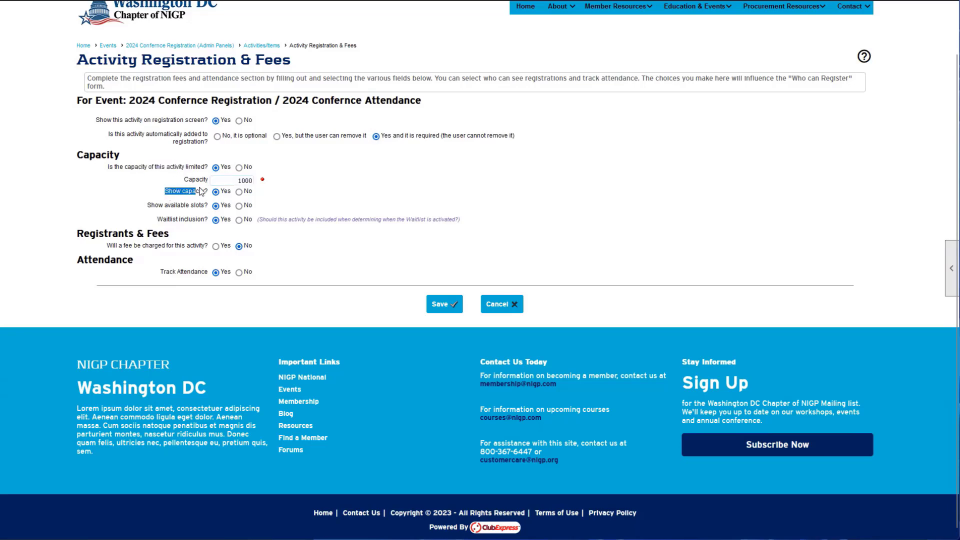
{"action": "left_click", "coordinate": [202, 191]}
{"action": "left_click_drag", "start_coordinate": [148, 205], "coordinate": [204, 201]}
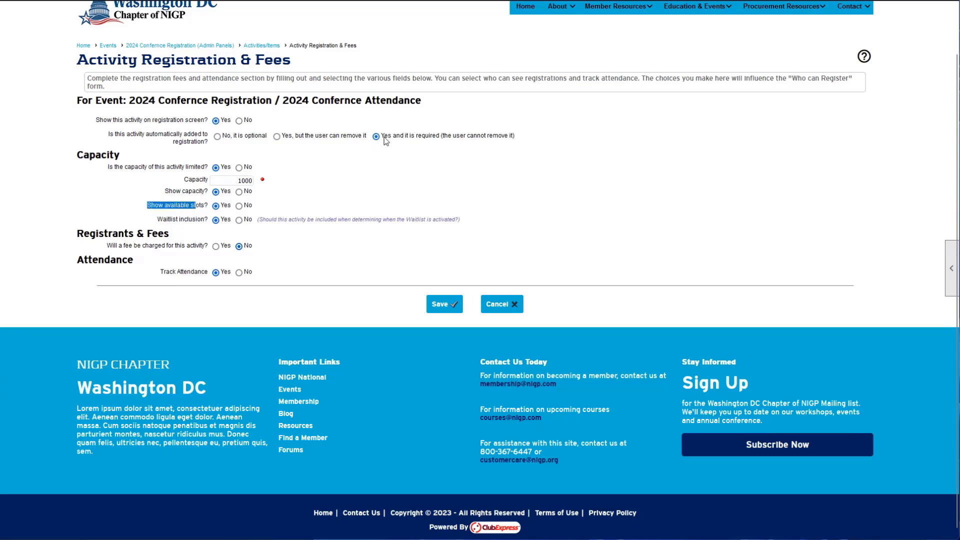
Step: Compare the attendance activity's required, non-removable option with its capacity limit
{"action": "left_click_drag", "start_coordinate": [384, 136], "coordinate": [520, 139]}
{"action": "left_click", "coordinate": [258, 175]}
{"action": "left_click_drag", "start_coordinate": [226, 181], "coordinate": [284, 181]}
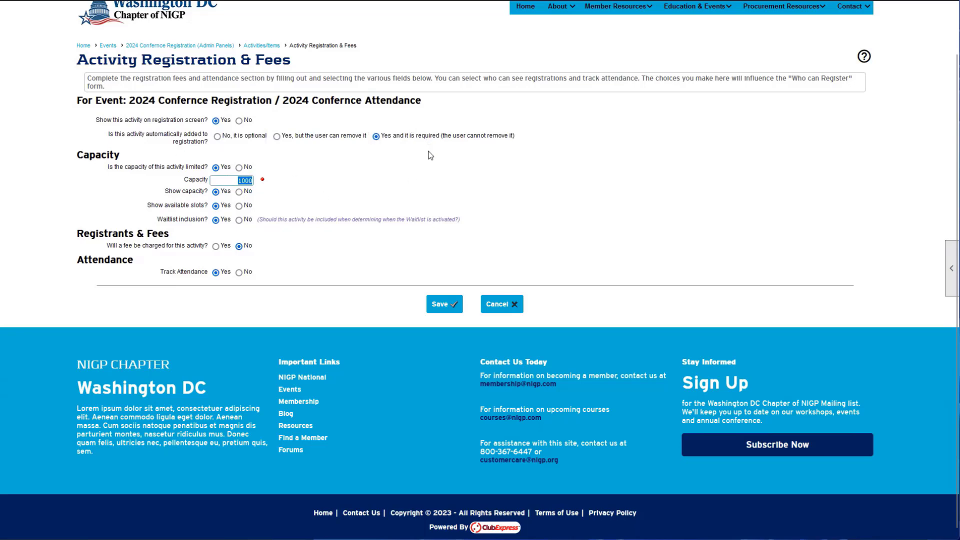
{"action": "left_click_drag", "start_coordinate": [383, 136], "coordinate": [516, 138]}
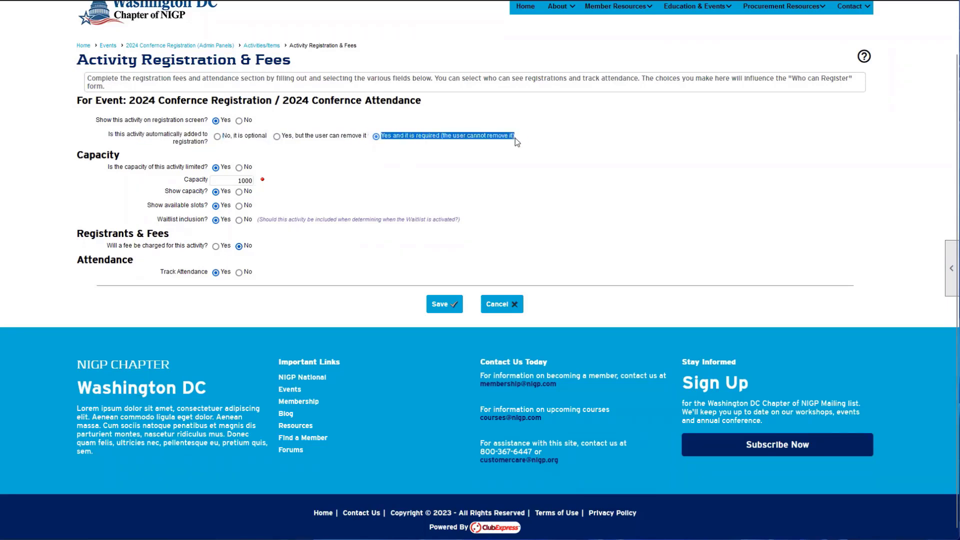
{"action": "double_click", "coordinate": [244, 180]}
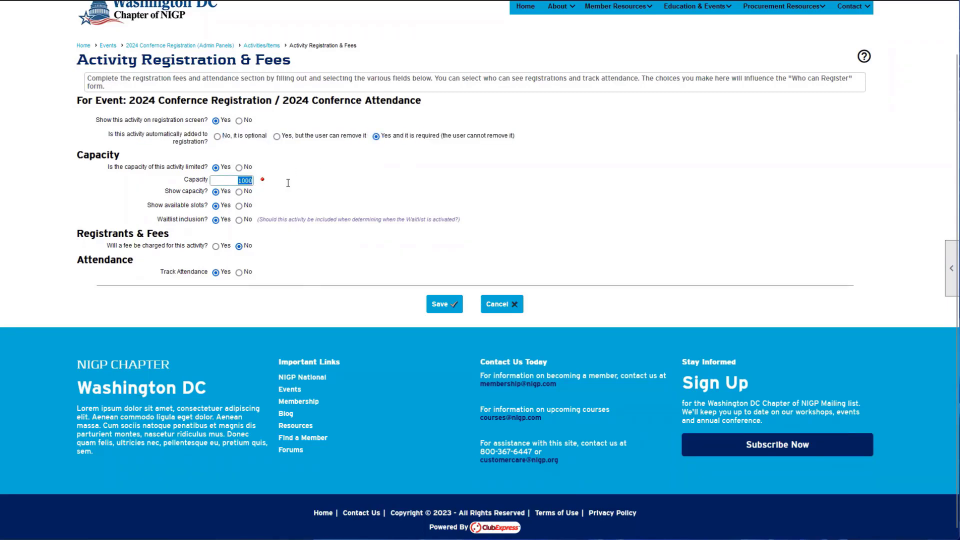
Step: Examine the attendance activity's capacity value together with the activity name and the Capacity section
{"action": "left_click_drag", "start_coordinate": [237, 182], "coordinate": [266, 179]}
{"action": "left_click_drag", "start_coordinate": [283, 101], "coordinate": [391, 100]}
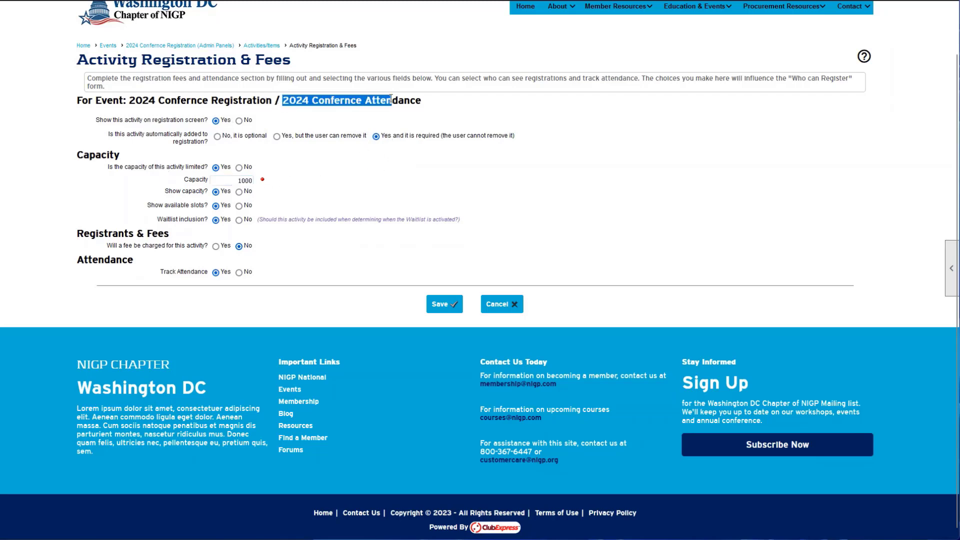
{"action": "left_click", "coordinate": [362, 132]}
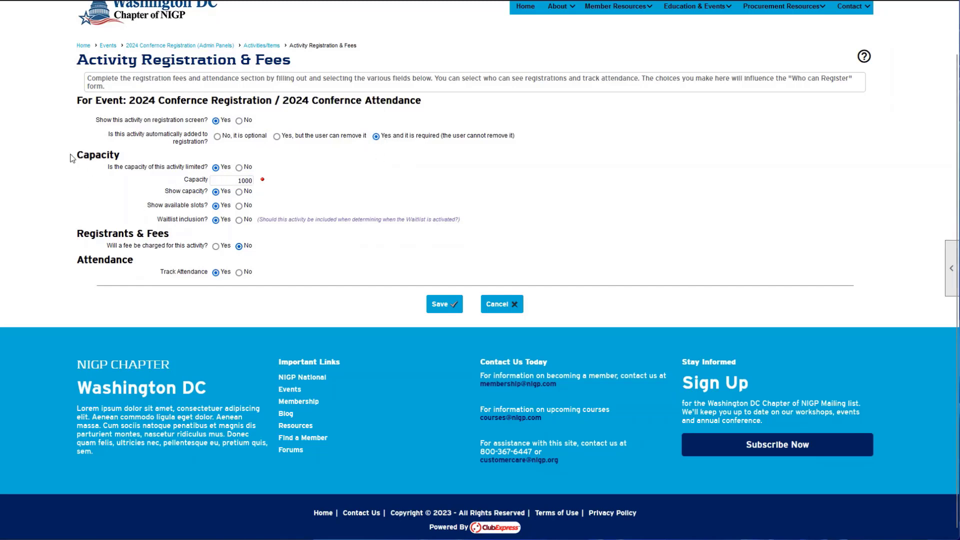
{"action": "left_click_drag", "start_coordinate": [77, 155], "coordinate": [133, 156]}
{"action": "left_click", "coordinate": [132, 156]}
Step: Examine the attendance activity's waitlist inclusion option
{"action": "left_click_drag", "start_coordinate": [156, 221], "coordinate": [207, 223]}
{"action": "left_click", "coordinate": [206, 222]}
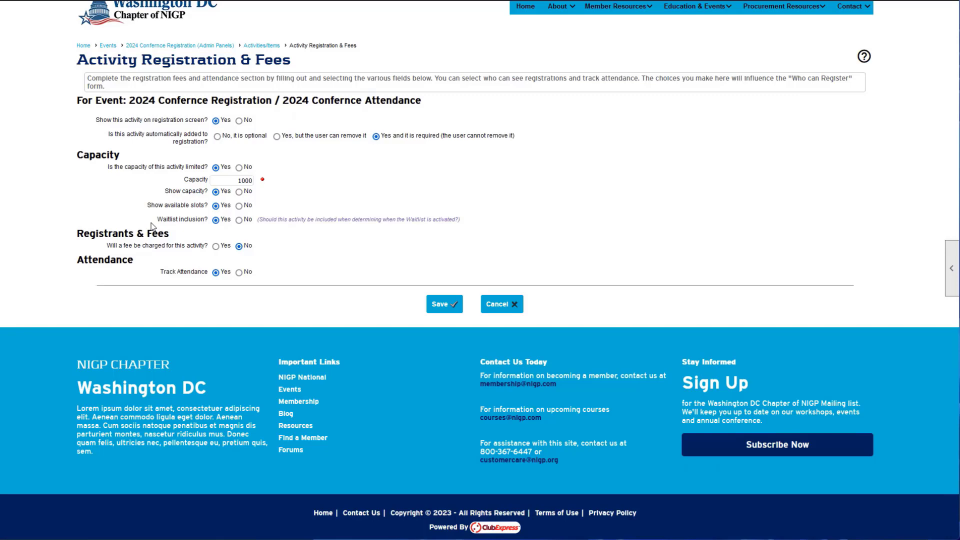
{"action": "left_click_drag", "start_coordinate": [157, 221], "coordinate": [209, 225]}
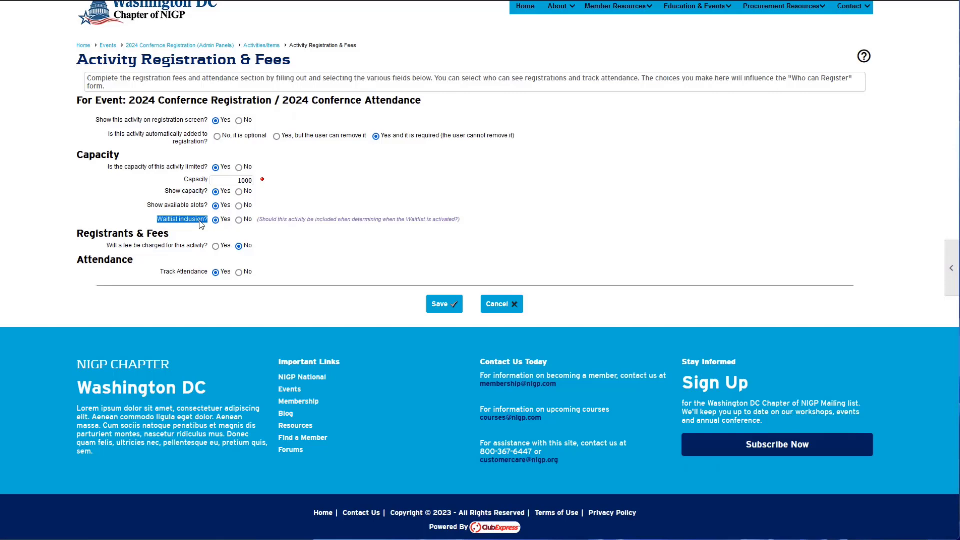
{"action": "left_click_drag", "start_coordinate": [157, 220], "coordinate": [209, 226]}
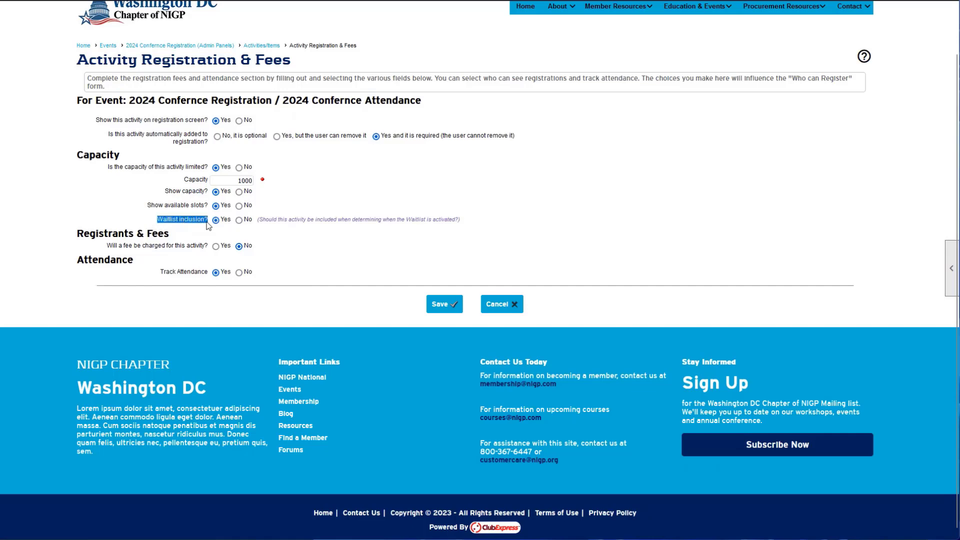
{"action": "left_click", "coordinate": [219, 226]}
Step: Compare the attendance activity's capacity value with its waitlist inclusion option
{"action": "double_click", "coordinate": [245, 180]}
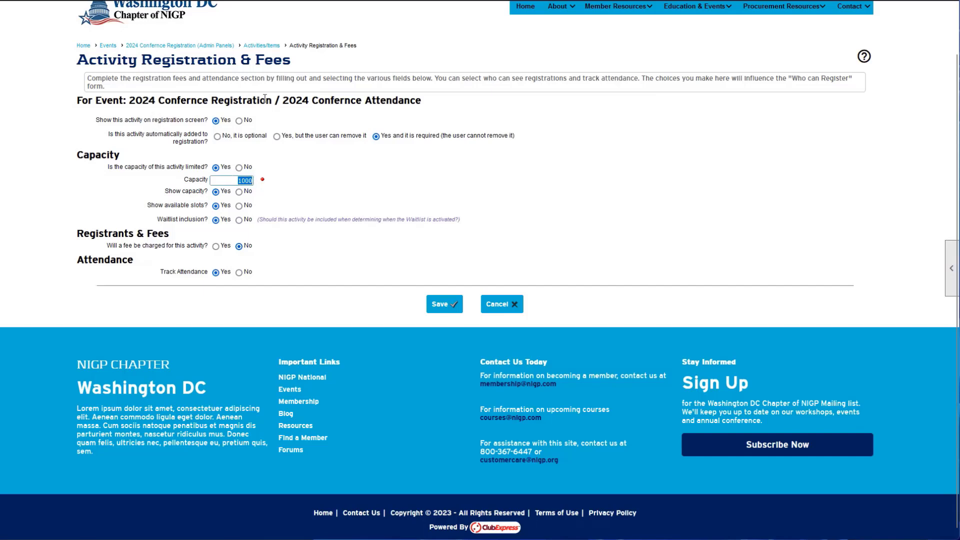
{"action": "left_click_drag", "start_coordinate": [283, 100], "coordinate": [444, 109]}
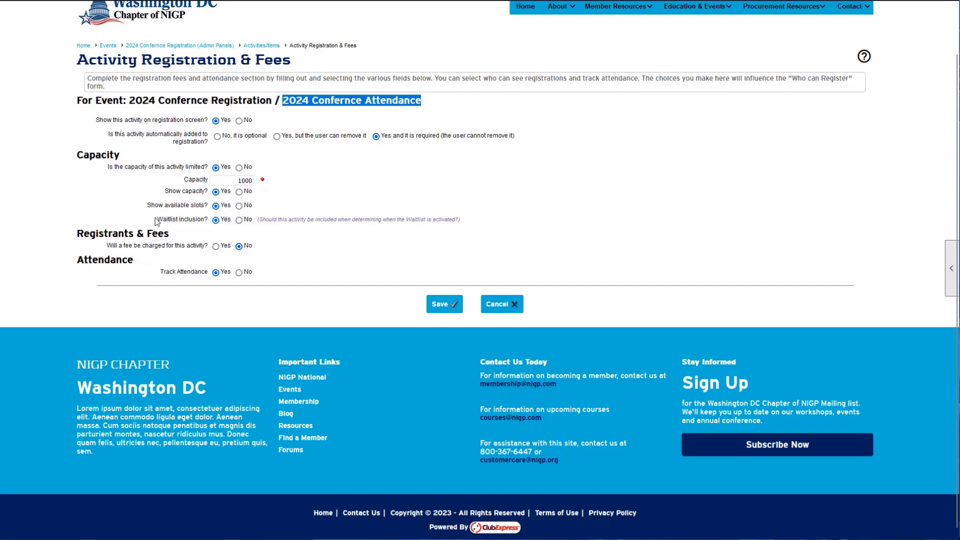
{"action": "left_click_drag", "start_coordinate": [156, 220], "coordinate": [211, 224]}
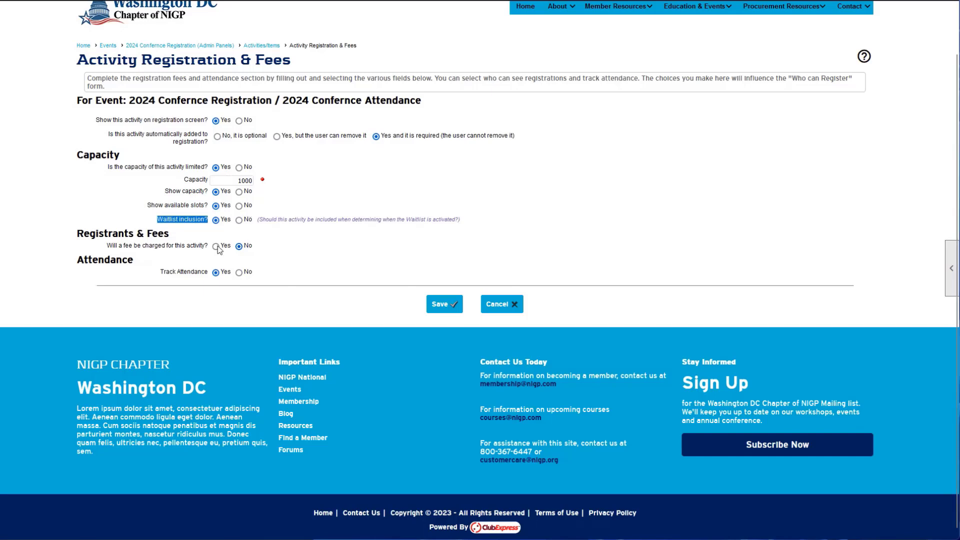
{"action": "left_click_drag", "start_coordinate": [139, 225], "coordinate": [210, 228]}
{"action": "left_click_drag", "start_coordinate": [239, 181], "coordinate": [269, 180]}
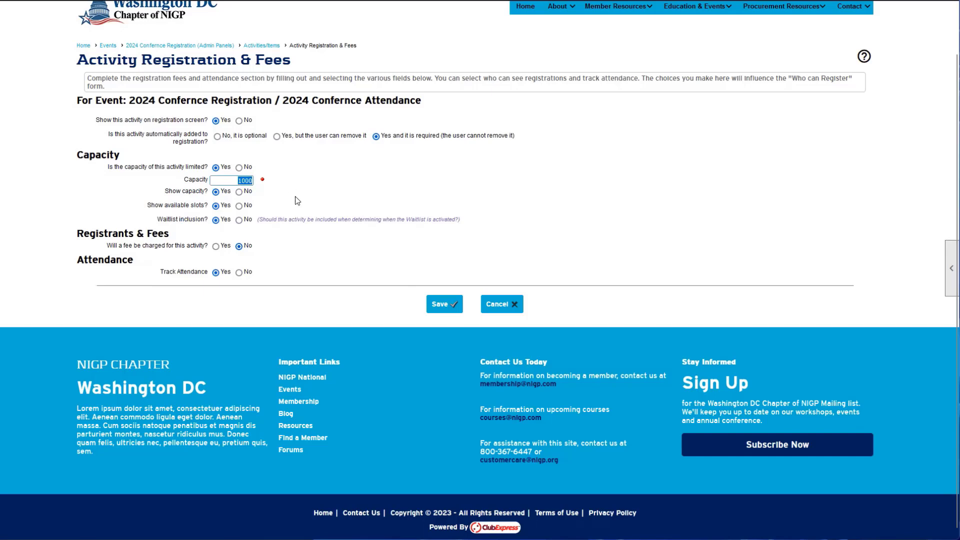
Step: Examine the attendance activity's Registrants & Fees section and its question about charging a fee
{"action": "left_click", "coordinate": [344, 261]}
{"action": "left_click_drag", "start_coordinate": [76, 235], "coordinate": [169, 235]}
{"action": "left_click", "coordinate": [169, 235]}
{"action": "left_click_drag", "start_coordinate": [104, 245], "coordinate": [150, 246]}
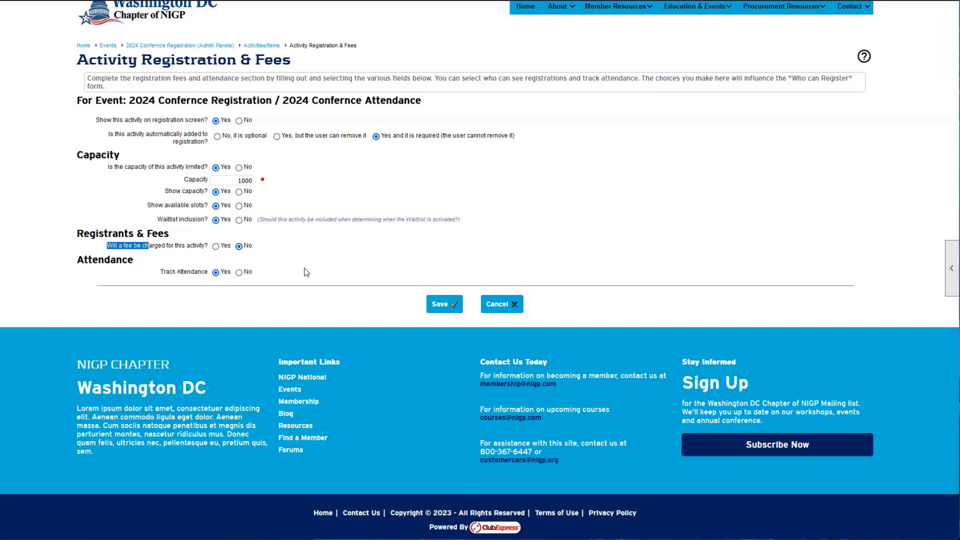
{"action": "left_click_drag", "start_coordinate": [203, 100], "coordinate": [447, 101]}
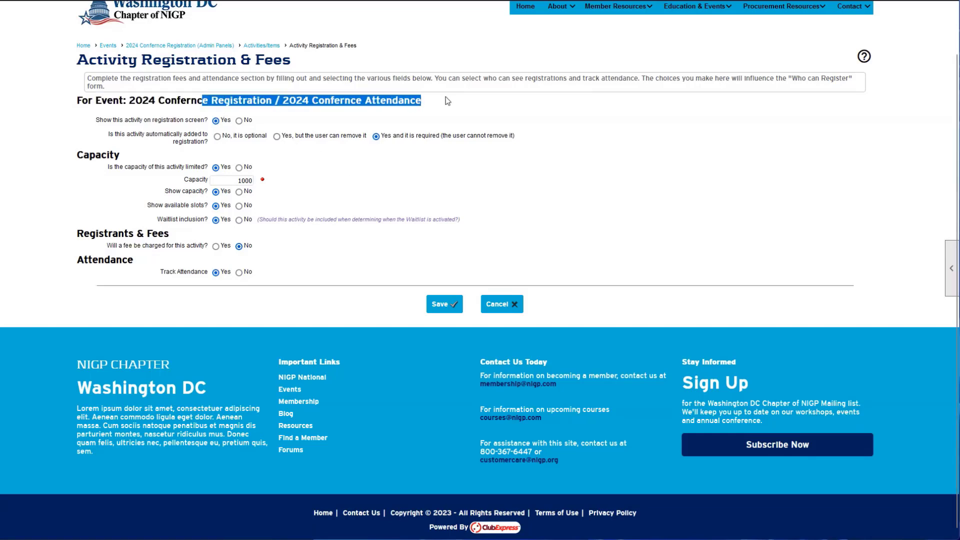
{"action": "left_click", "coordinate": [447, 101]}
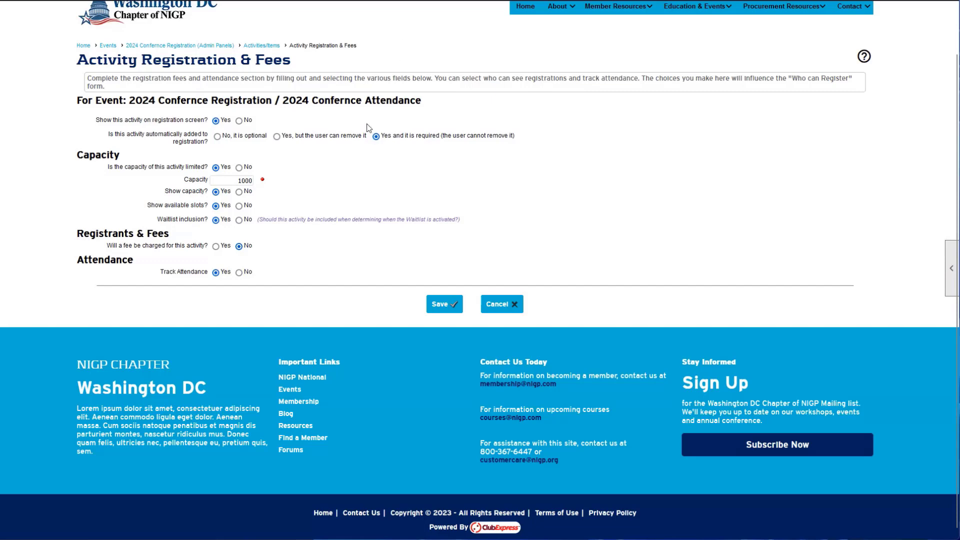
{"action": "left_click_drag", "start_coordinate": [362, 140], "coordinate": [367, 142]}
{"action": "left_click_drag", "start_coordinate": [90, 232], "coordinate": [152, 245]}
Step: Try charging a fee for the required attendance activity and switch the fee back off
{"action": "left_click", "coordinate": [215, 247]}
{"action": "left_click_drag", "start_coordinate": [290, 98], "coordinate": [433, 98]}
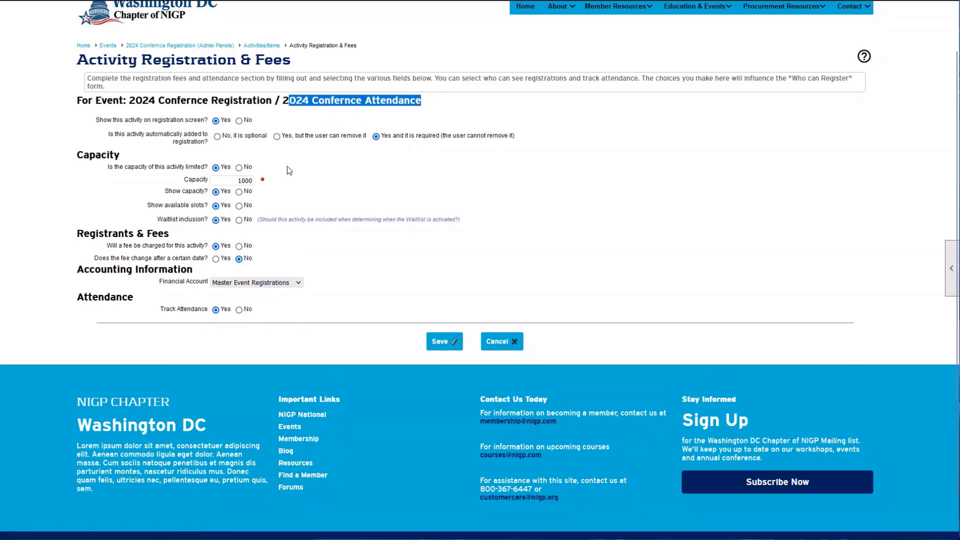
{"action": "left_click", "coordinate": [376, 136]}
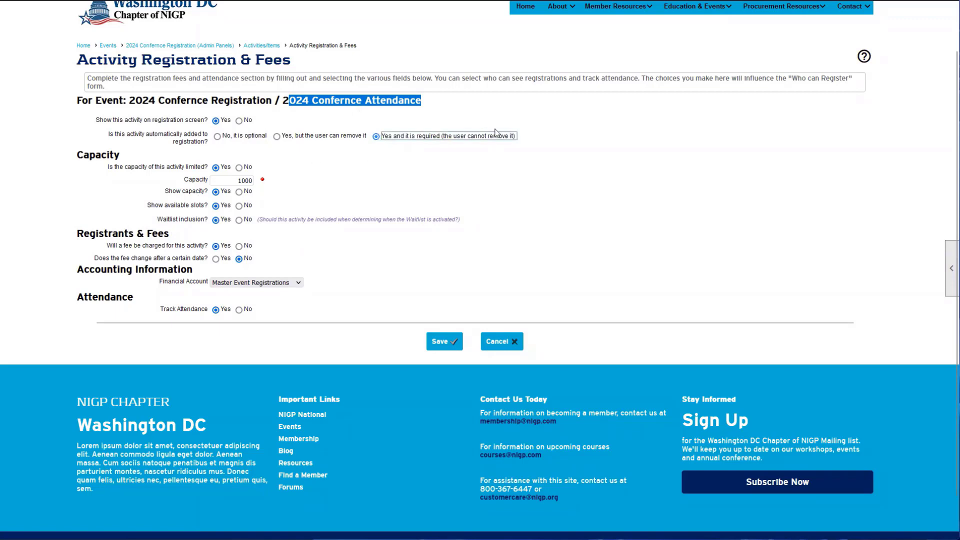
{"action": "left_click", "coordinate": [525, 143]}
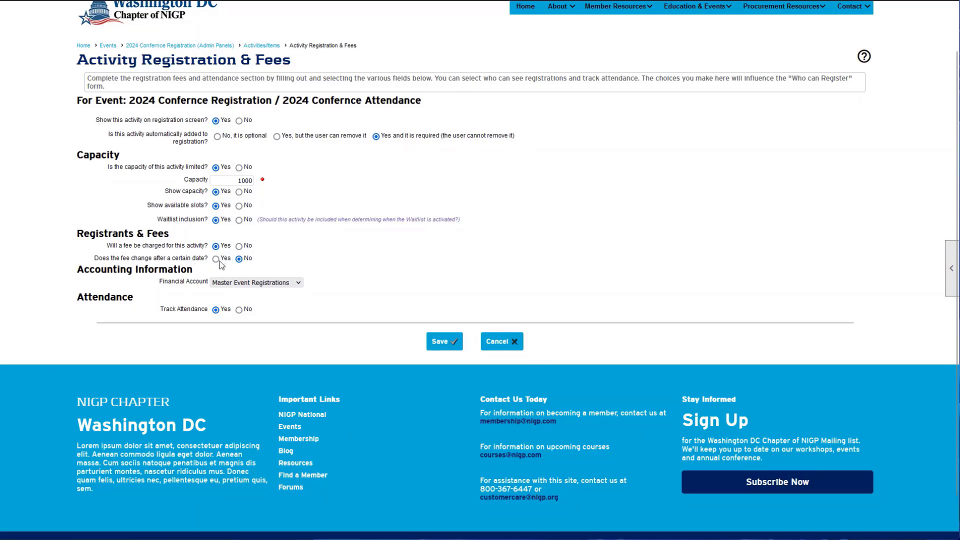
{"action": "left_click", "coordinate": [239, 246]}
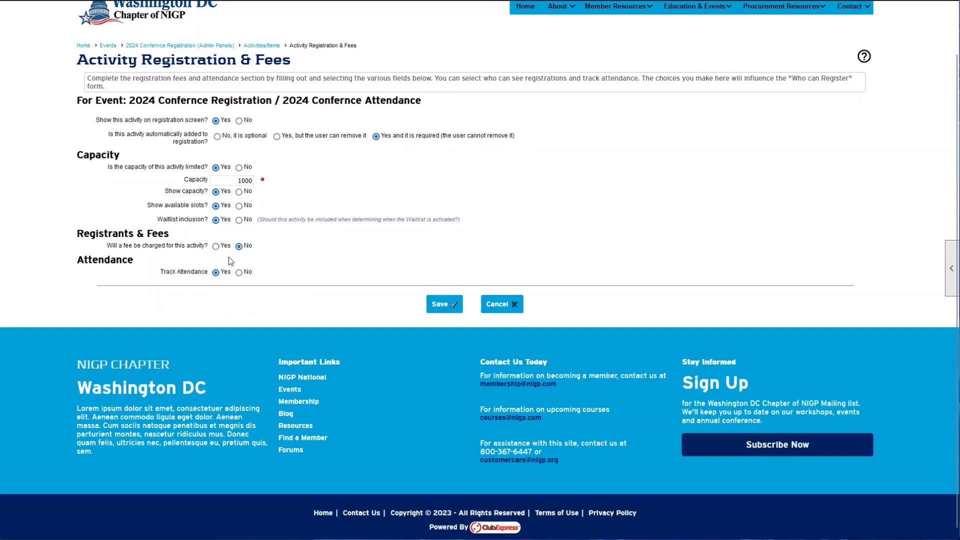
Step: Review the attendance activity's fee question and Track Attendance setting, and leave the form without saving
{"action": "left_click_drag", "start_coordinate": [112, 246], "coordinate": [208, 248]}
{"action": "left_click", "coordinate": [302, 254]}
{"action": "left_click_drag", "start_coordinate": [109, 263], "coordinate": [217, 274]}
{"action": "left_click", "coordinate": [236, 276]}
{"action": "triple_click", "coordinate": [252, 274]}
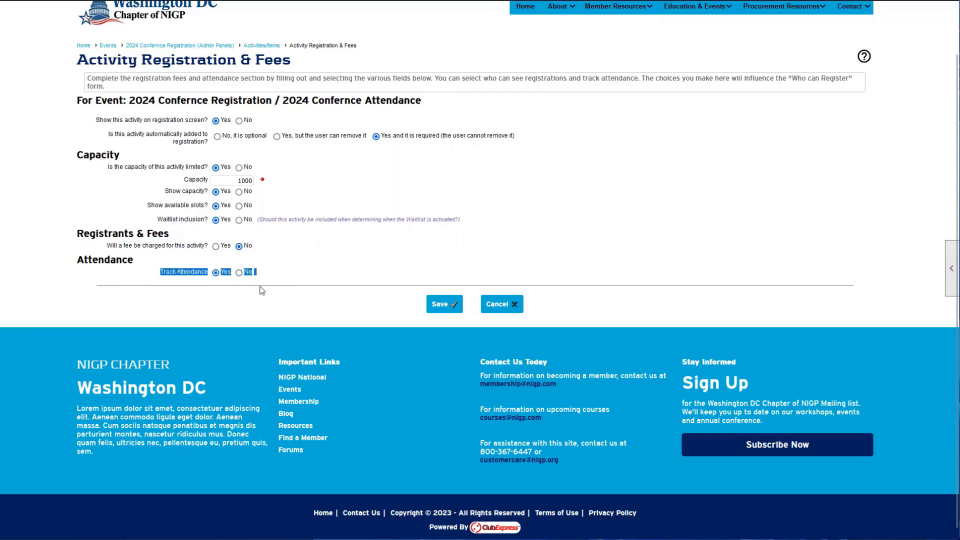
{"action": "left_click", "coordinate": [260, 288]}
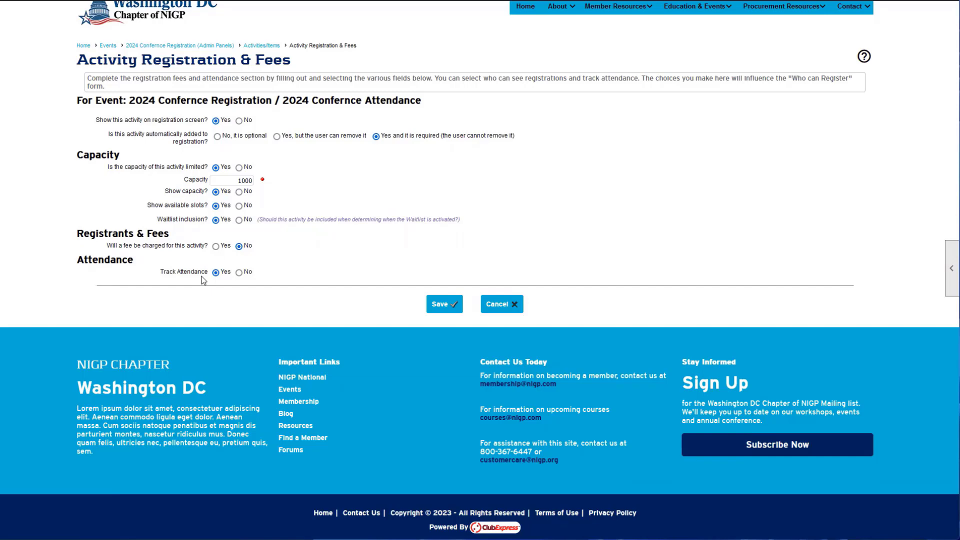
{"action": "left_click_drag", "start_coordinate": [160, 272], "coordinate": [206, 279]}
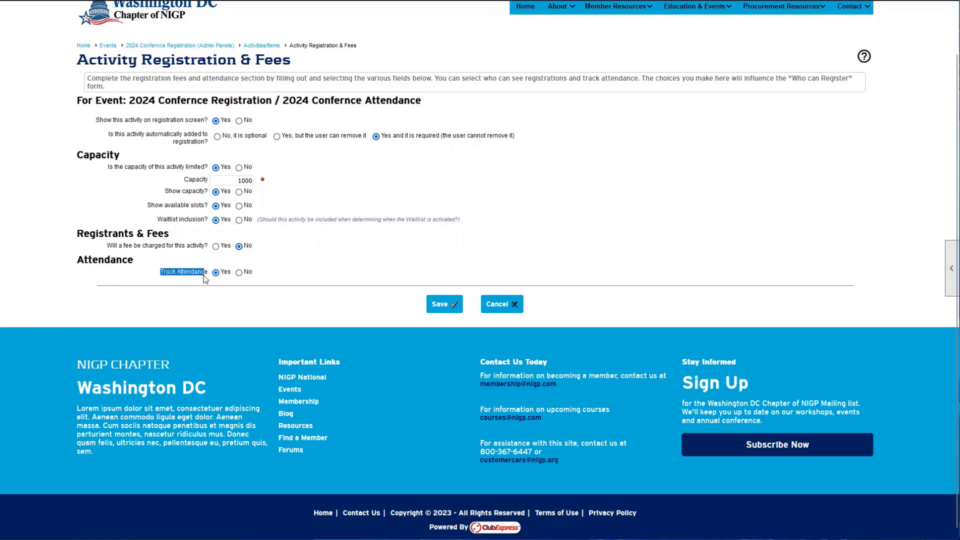
{"action": "left_click", "coordinate": [212, 295]}
{"action": "left_click", "coordinate": [502, 306]}
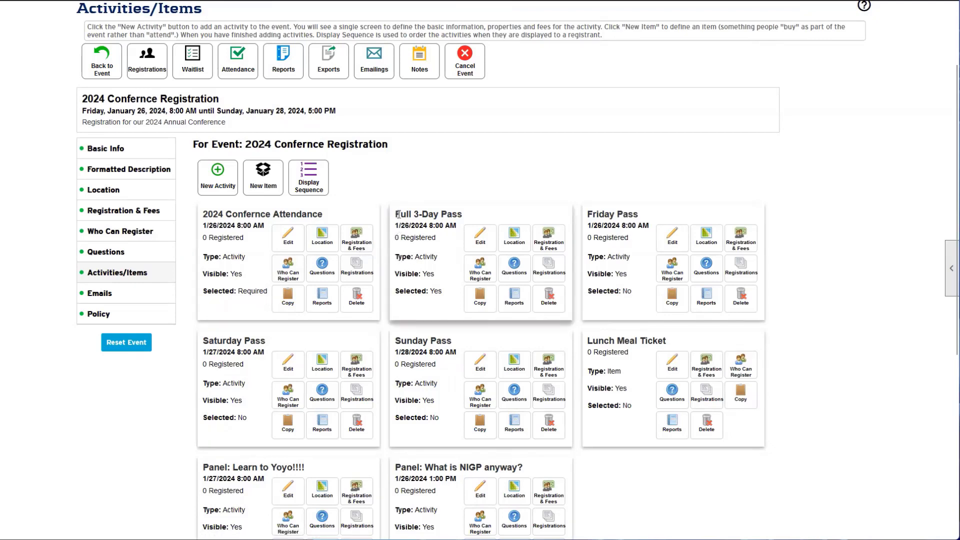
Step: Open the registration and fee settings of the Full 3-Day Pass activity
{"action": "left_click_drag", "start_coordinate": [397, 214], "coordinate": [464, 214]}
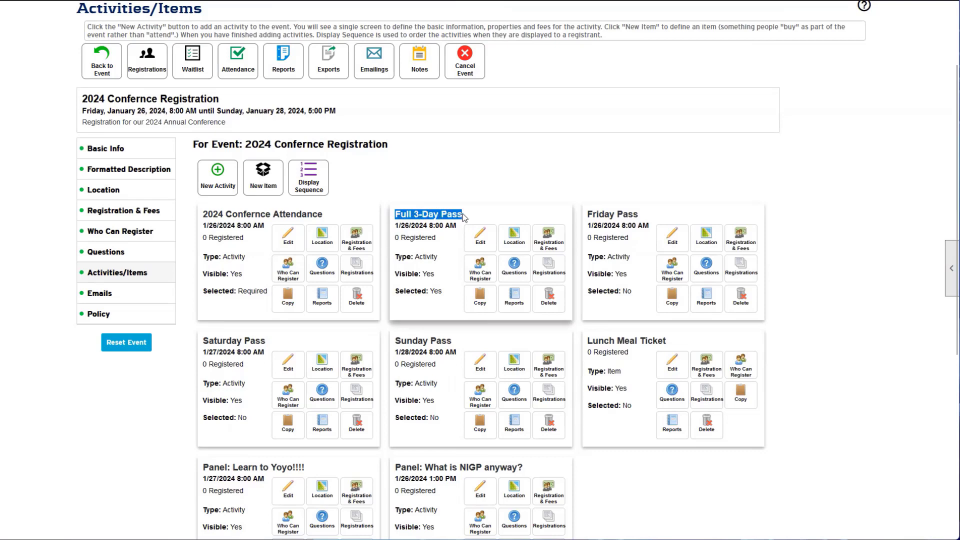
{"action": "left_click", "coordinate": [438, 193]}
{"action": "left_click_drag", "start_coordinate": [397, 216], "coordinate": [463, 216]}
{"action": "left_click", "coordinate": [478, 186]}
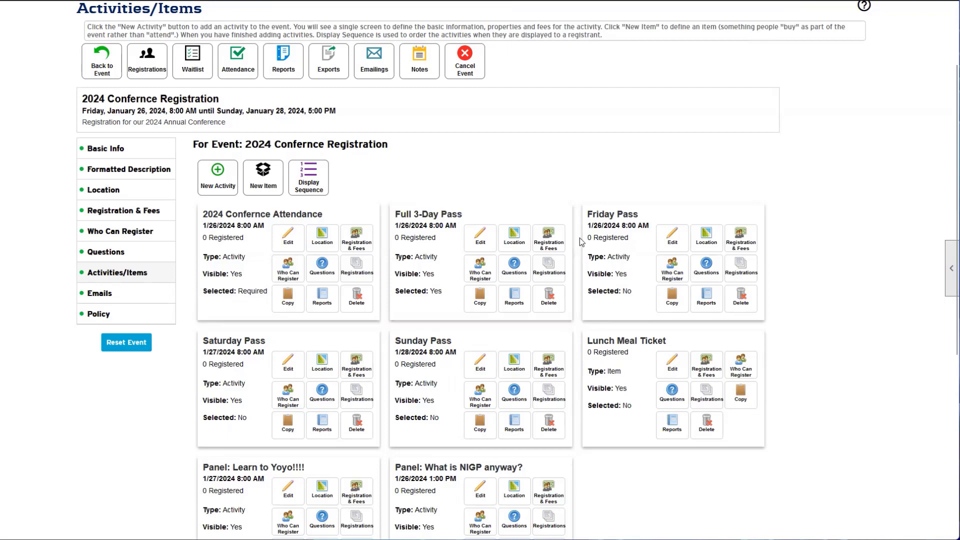
{"action": "left_click", "coordinate": [545, 247]}
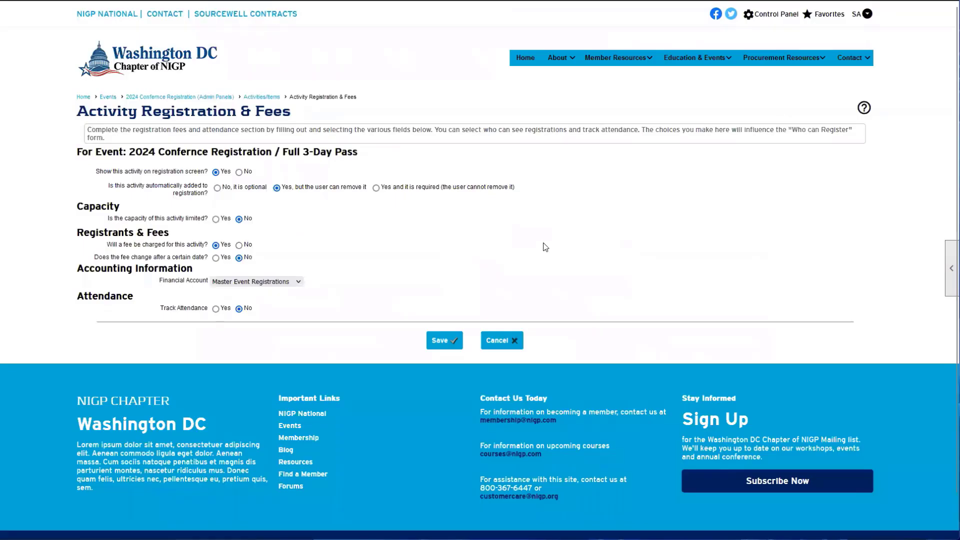
Step: Examine the Full 3-Day Pass's user-removable auto-add option and its capacity limit setting
{"action": "left_click_drag", "start_coordinate": [282, 189], "coordinate": [369, 189]}
{"action": "left_click", "coordinate": [369, 189]}
{"action": "left_click_drag", "start_coordinate": [283, 151], "coordinate": [376, 157]}
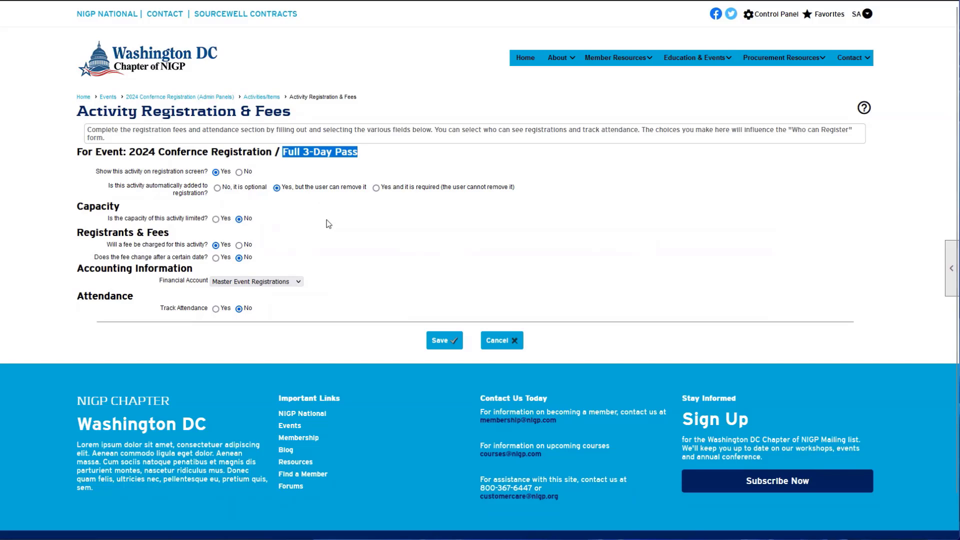
{"action": "left_click_drag", "start_coordinate": [282, 152], "coordinate": [346, 151]}
{"action": "left_click_drag", "start_coordinate": [132, 218], "coordinate": [268, 220]}
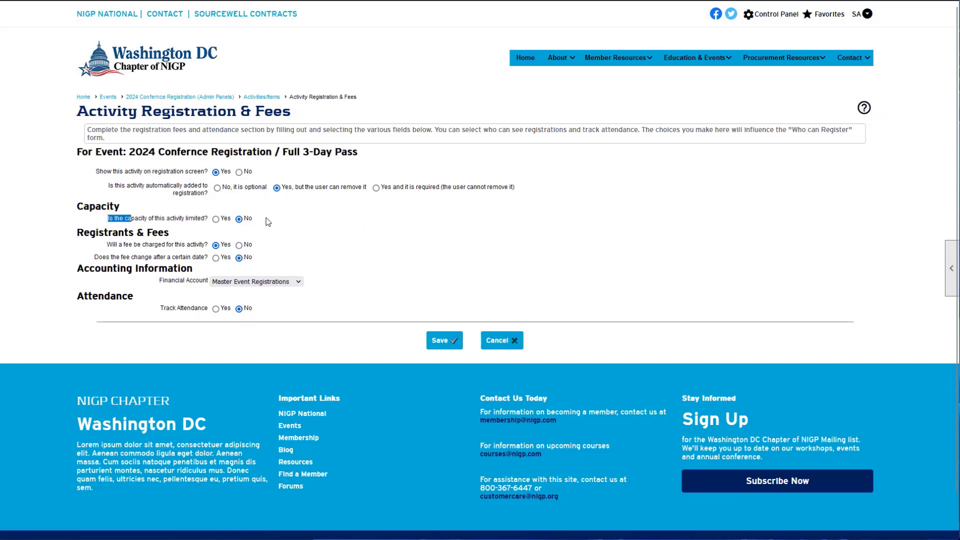
{"action": "left_click", "coordinate": [268, 222]}
{"action": "left_click_drag", "start_coordinate": [173, 219], "coordinate": [259, 220]}
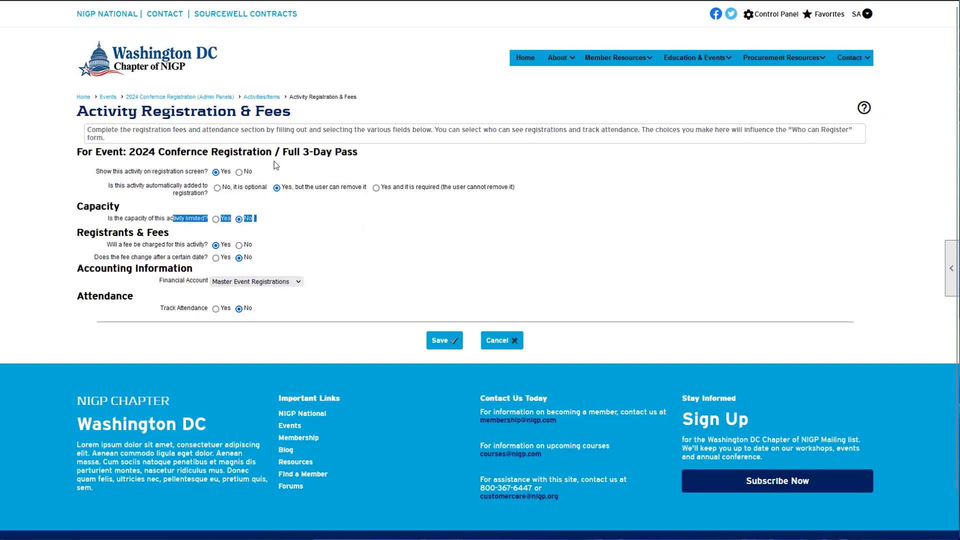
{"action": "left_click_drag", "start_coordinate": [279, 152], "coordinate": [367, 155]}
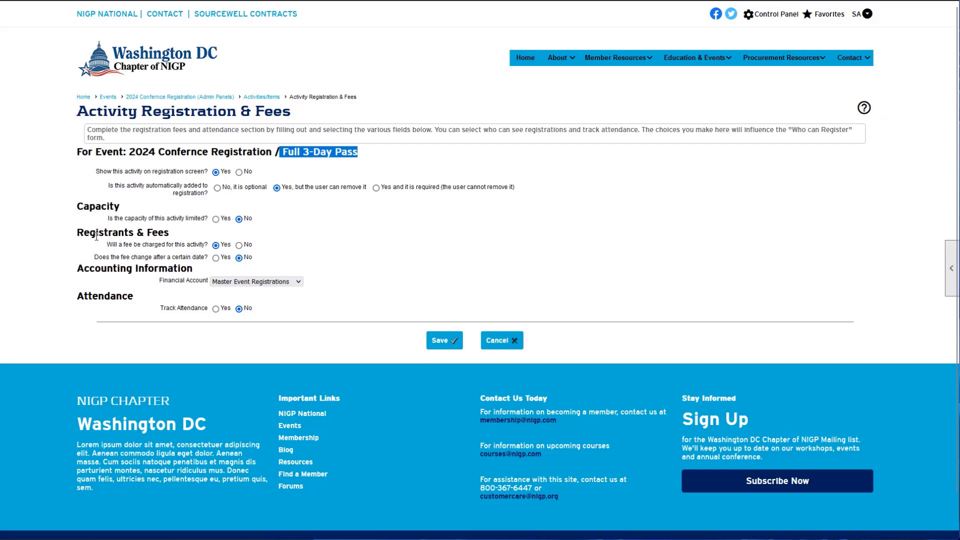
Step: Make the Full 3-Day Pass fee change after a certain date, with the change date 01/01/2024
{"action": "left_click_drag", "start_coordinate": [89, 233], "coordinate": [165, 233]}
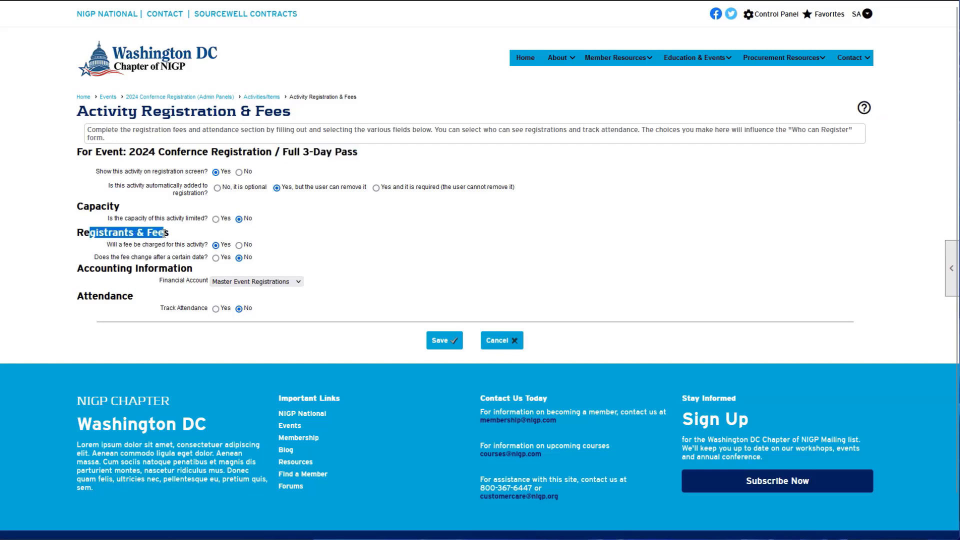
{"action": "left_click", "coordinate": [208, 246]}
{"action": "left_click_drag", "start_coordinate": [127, 258], "coordinate": [199, 261]}
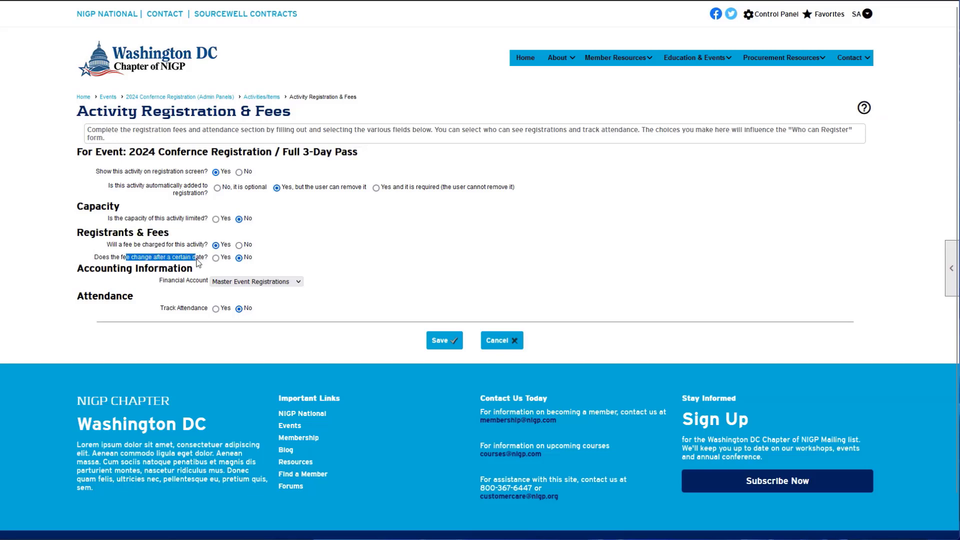
{"action": "left_click", "coordinate": [216, 258]}
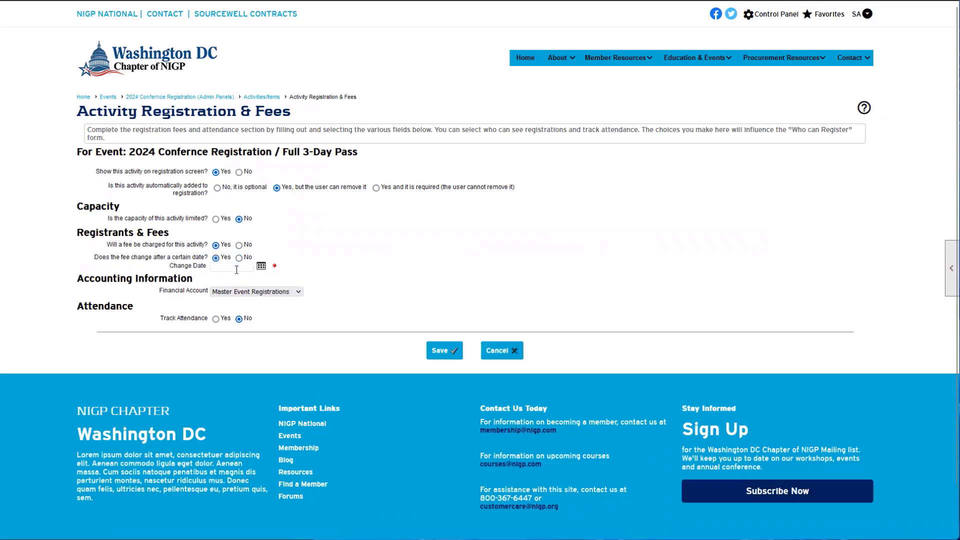
{"action": "left_click", "coordinate": [260, 266]}
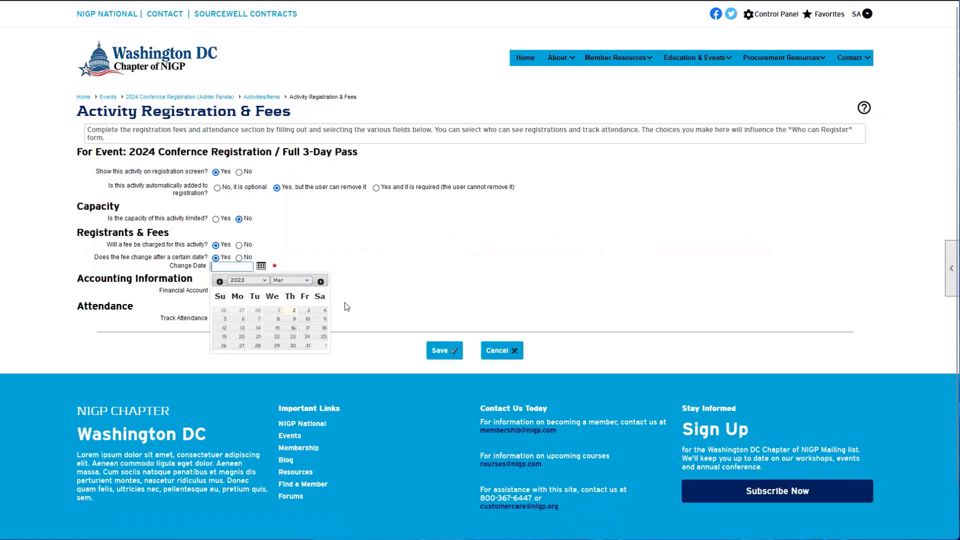
{"action": "left_click", "coordinate": [248, 281]}
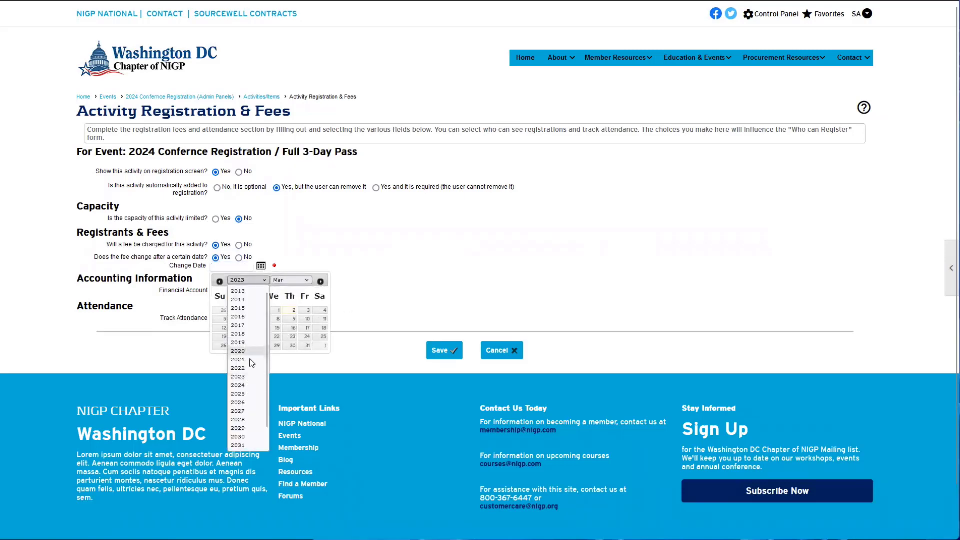
{"action": "left_click", "coordinate": [251, 389]}
{"action": "left_click", "coordinate": [298, 280]}
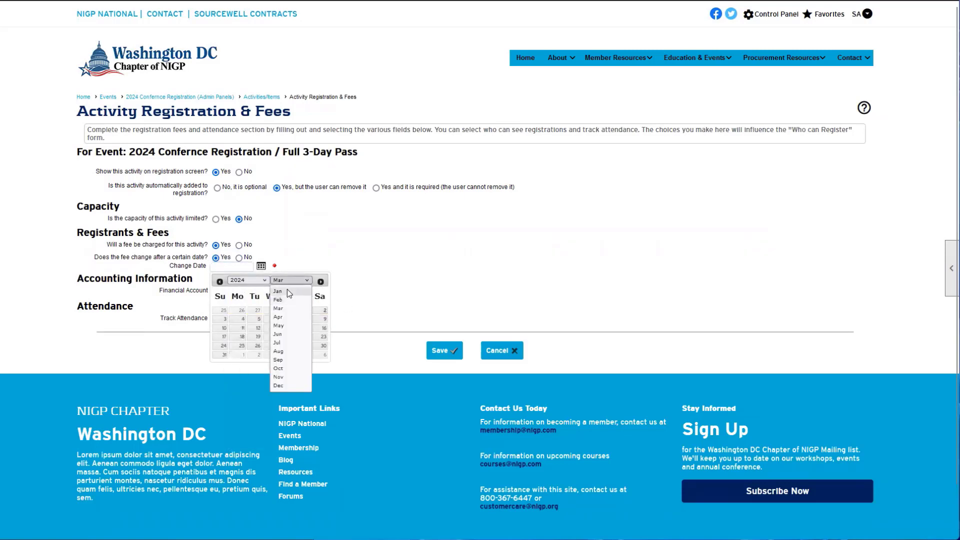
{"action": "left_click", "coordinate": [287, 289]}
{"action": "left_click", "coordinate": [238, 310]}
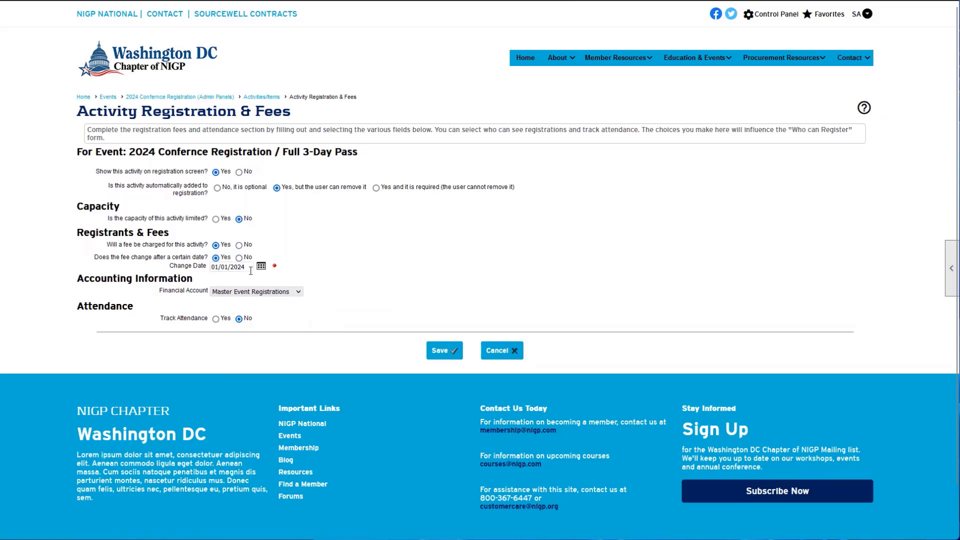
Step: Check the fee change date and save the Full 3-Day Pass's registration and fee settings
{"action": "left_click_drag", "start_coordinate": [176, 270], "coordinate": [212, 270]}
{"action": "left_click", "coordinate": [373, 272]}
{"action": "left_click", "coordinate": [435, 353]}
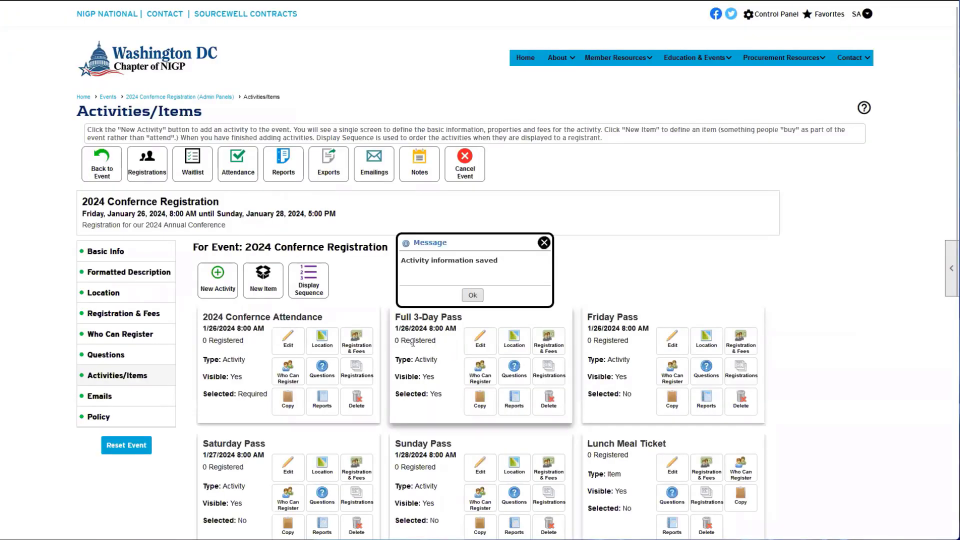
Step: Open the event-level list of who can register and examine each registrant type's display name, type and visibility
{"action": "left_click", "coordinate": [467, 295]}
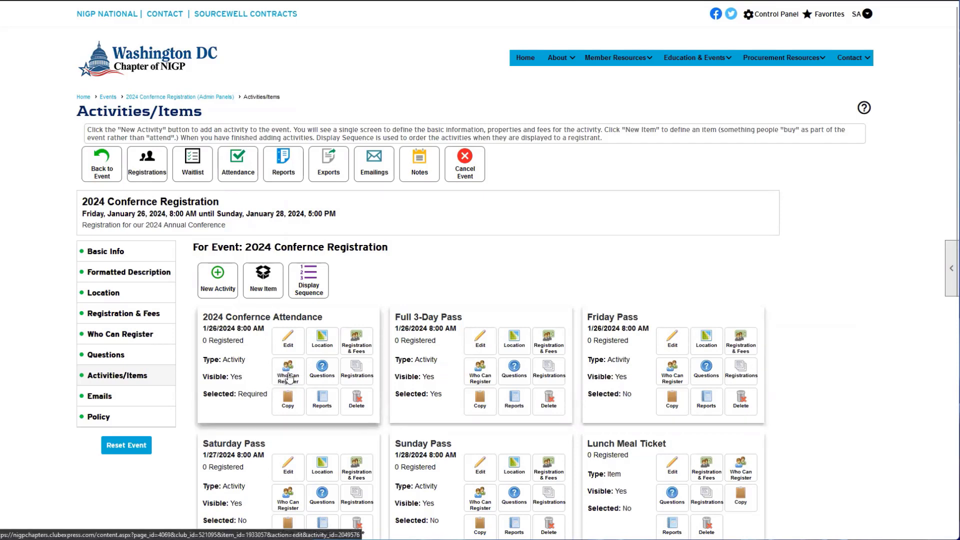
{"action": "left_click", "coordinate": [125, 341]}
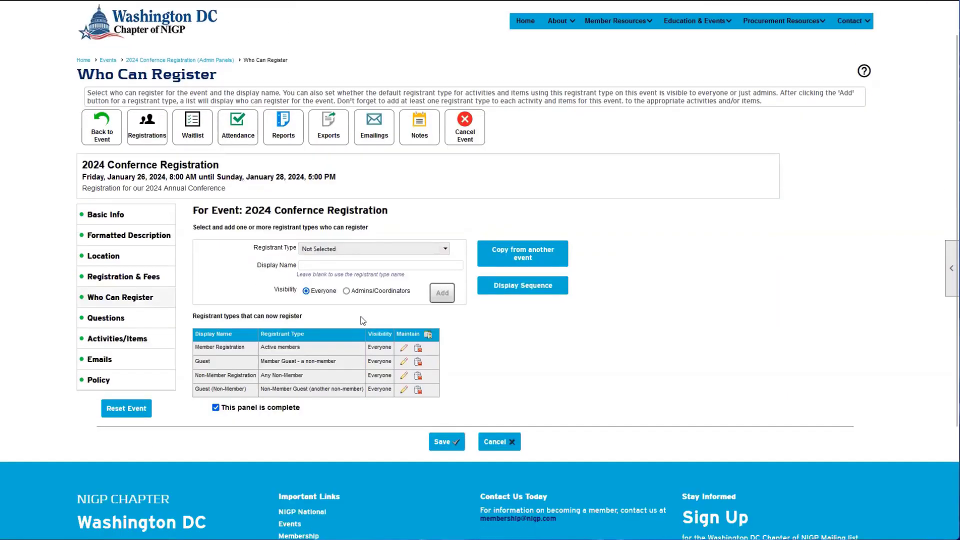
{"action": "scroll", "coordinate": [238, 309], "scroll_direction": "down", "scroll_amount": 2}
{"action": "left_click_drag", "start_coordinate": [195, 281], "coordinate": [253, 283]}
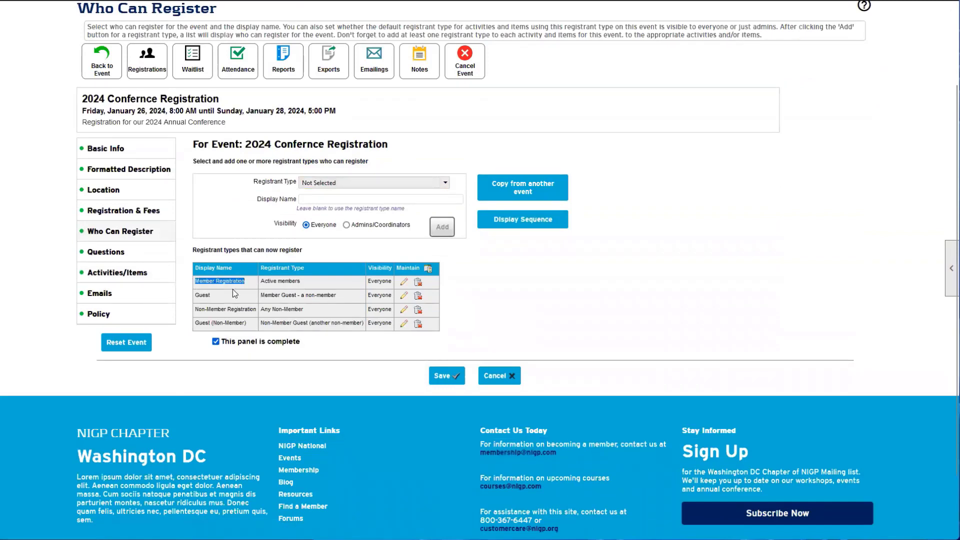
{"action": "left_click", "coordinate": [199, 300]}
{"action": "left_click_drag", "start_coordinate": [195, 309], "coordinate": [255, 310]}
{"action": "left_click_drag", "start_coordinate": [209, 282], "coordinate": [241, 278]}
{"action": "left_click_drag", "start_coordinate": [264, 296], "coordinate": [341, 298]}
{"action": "left_click", "coordinate": [340, 294]}
{"action": "left_click_drag", "start_coordinate": [195, 310], "coordinate": [249, 308]}
{"action": "left_click_drag", "start_coordinate": [231, 309], "coordinate": [334, 320]}
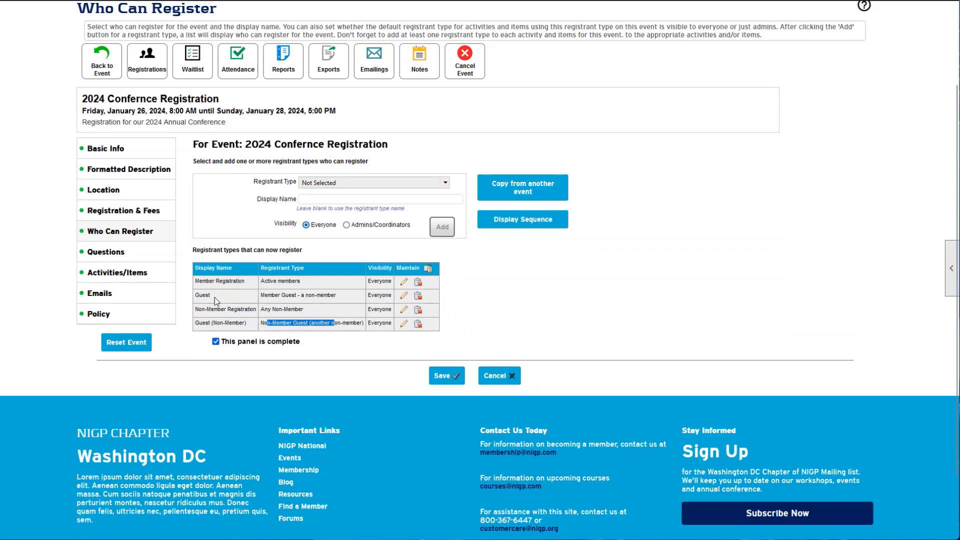
{"action": "left_click_drag", "start_coordinate": [210, 281], "coordinate": [247, 325]}
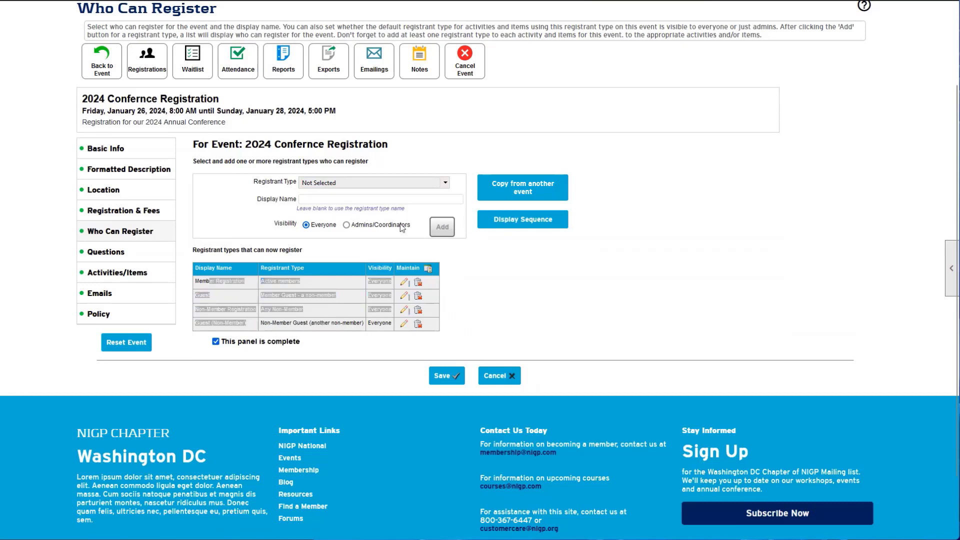
{"action": "left_click", "coordinate": [212, 290]}
Step: Return to the event's activities and open who can register for the 2024 Confernce Attendance activity
{"action": "mouse_move", "coordinate": [131, 272]}
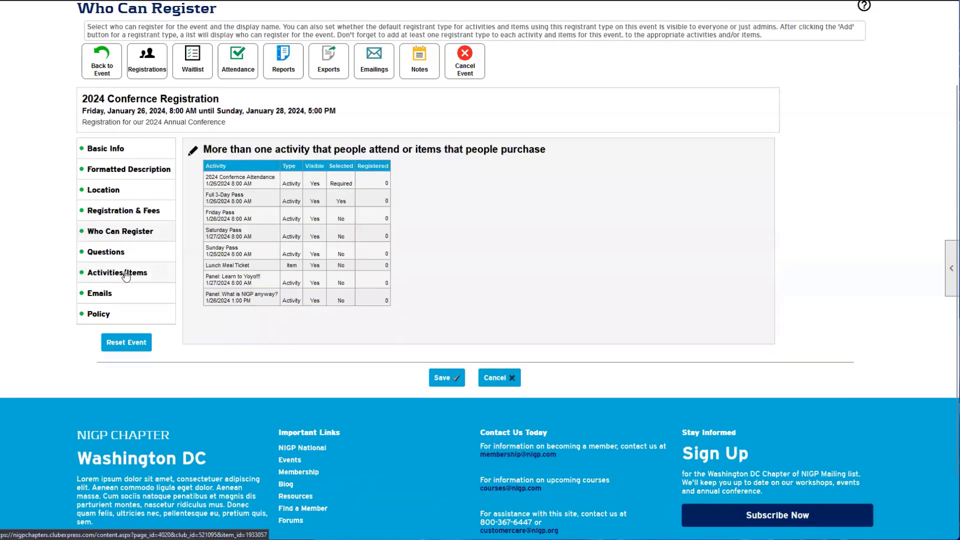
{"action": "left_click", "coordinate": [192, 151]}
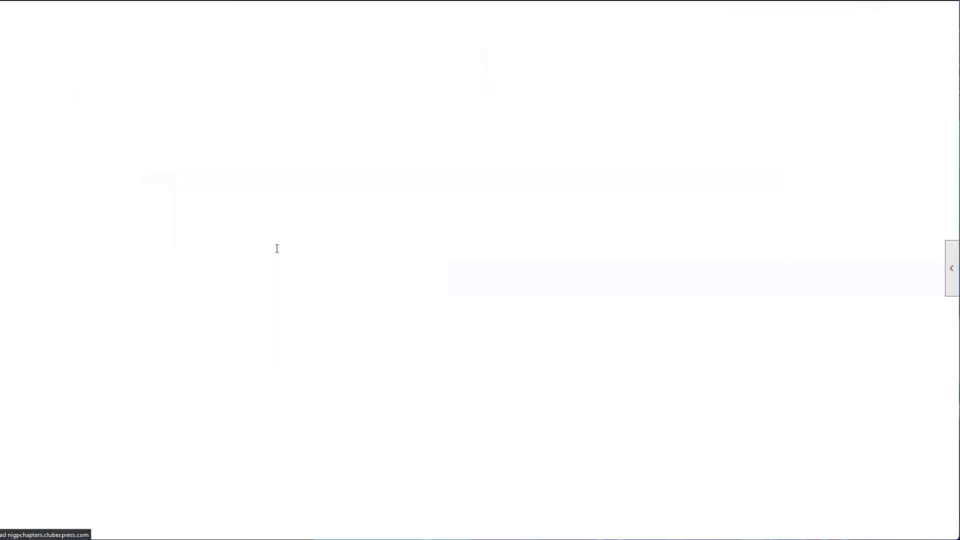
{"action": "scroll", "coordinate": [294, 289], "scroll_direction": "down", "scroll_amount": 4}
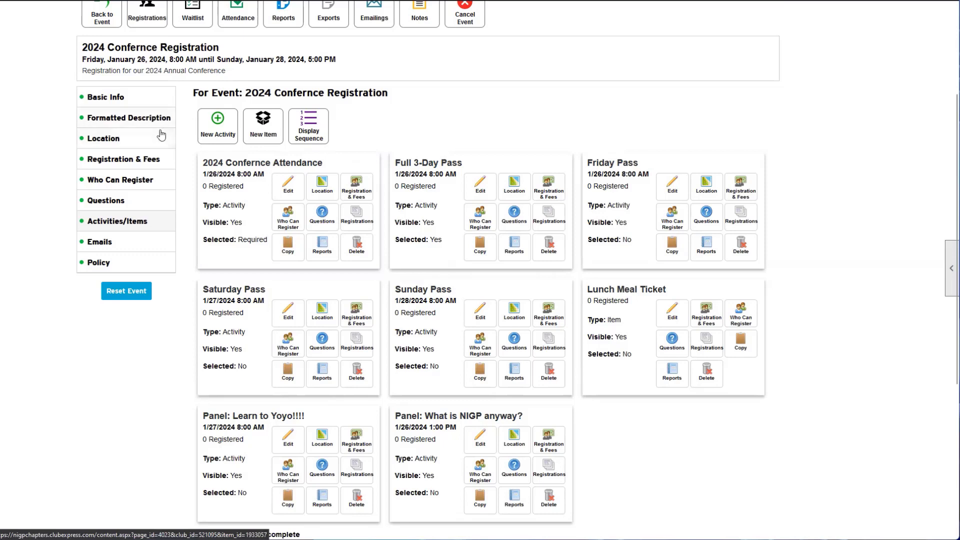
{"action": "left_click", "coordinate": [293, 226]}
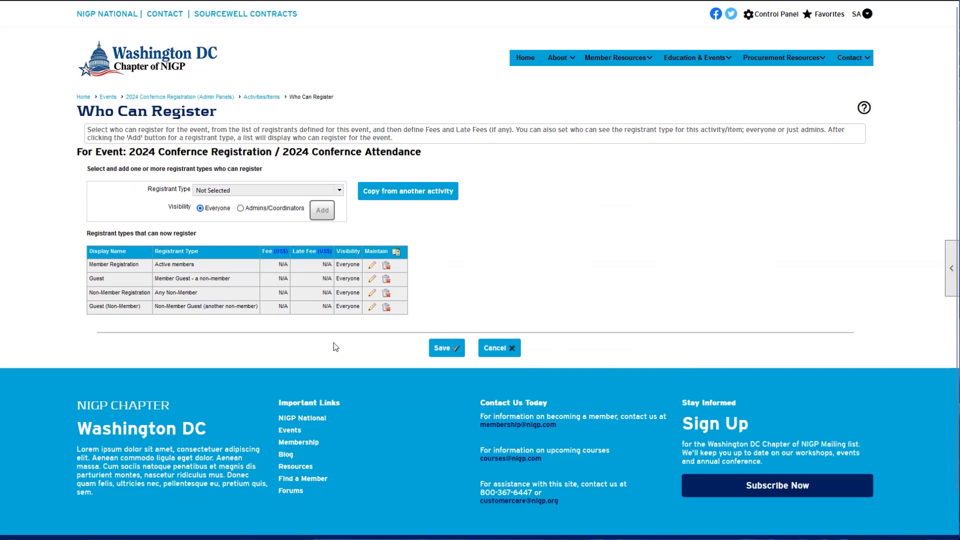
Step: Examine the 2024 Confernce Attendance activity's registrant types and fees, leaving without saving
{"action": "left_click_drag", "start_coordinate": [282, 151], "coordinate": [415, 152]}
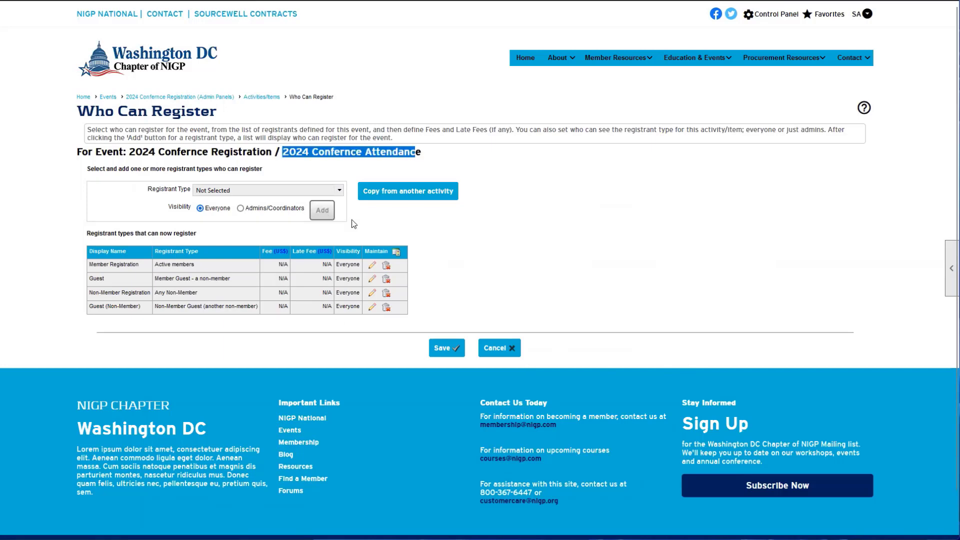
{"action": "left_click_drag", "start_coordinate": [281, 276], "coordinate": [274, 257]}
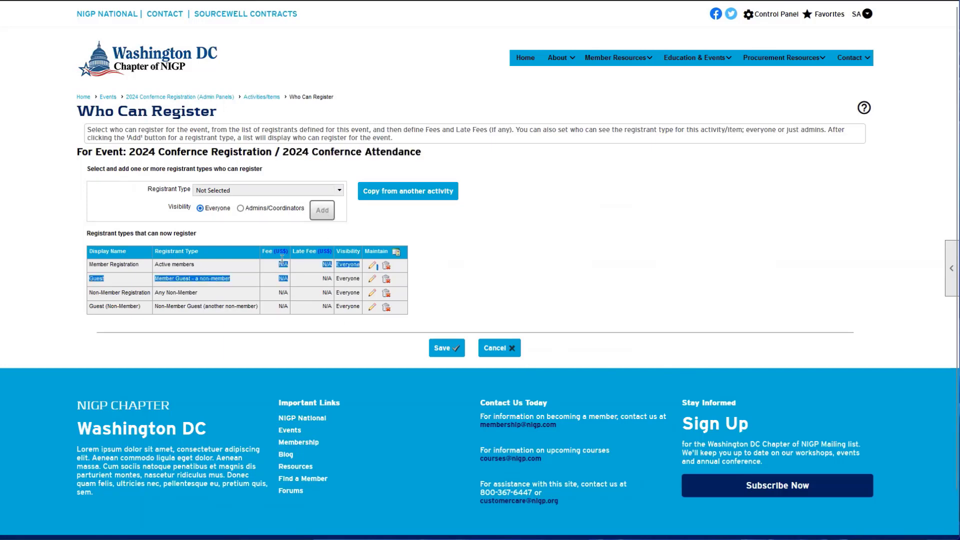
{"action": "left_click", "coordinate": [185, 291]}
{"action": "left_click_drag", "start_coordinate": [89, 264], "coordinate": [140, 265]}
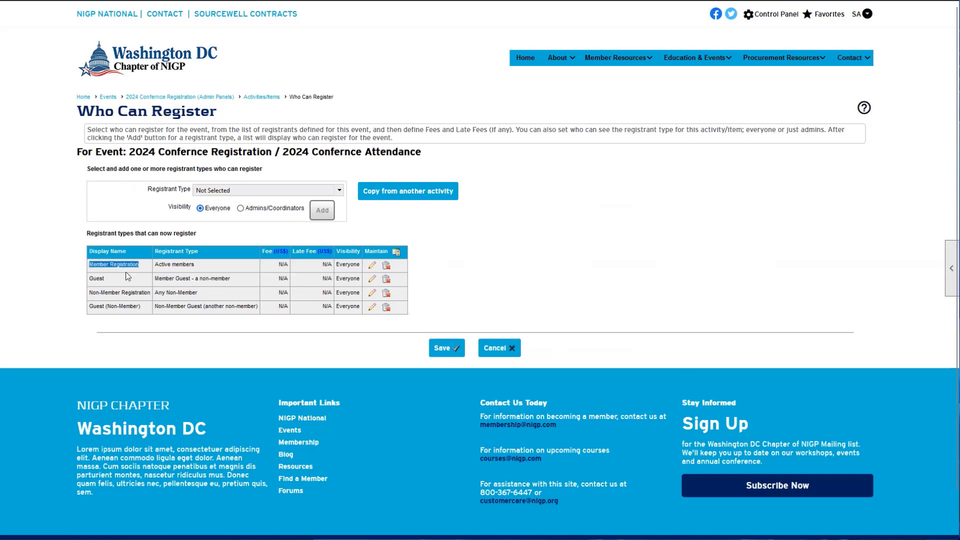
{"action": "left_click_drag", "start_coordinate": [95, 293], "coordinate": [129, 308]}
{"action": "left_click", "coordinate": [129, 308]}
{"action": "left_click", "coordinate": [505, 348]}
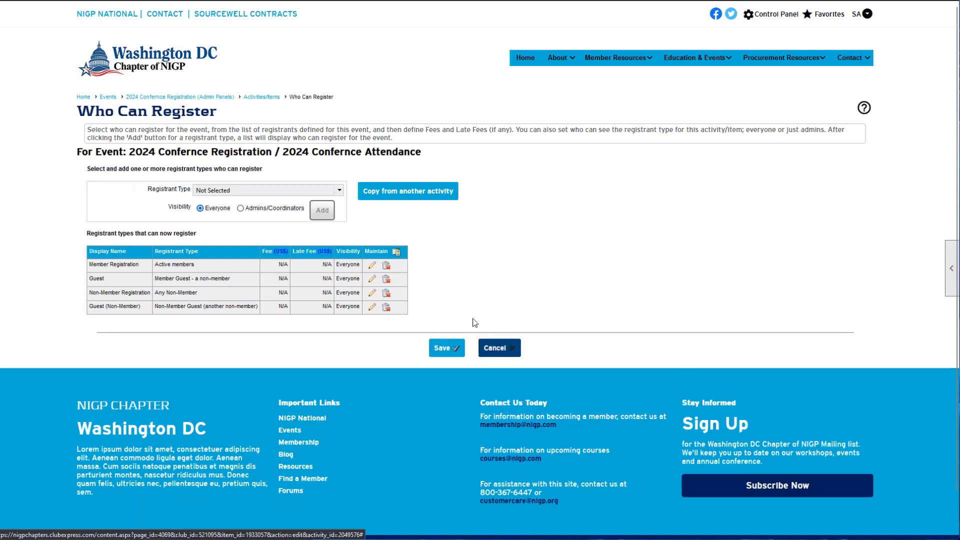
Step: Open who can register for the Full 3-Day Pass and examine the fee of each registrant type
{"action": "scroll", "coordinate": [470, 317], "scroll_direction": "down", "scroll_amount": 1}
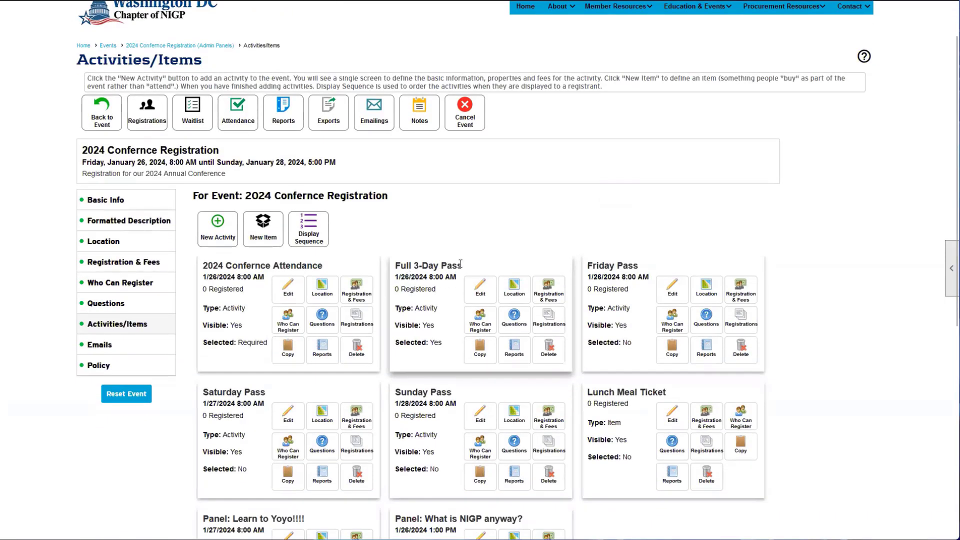
{"action": "left_click", "coordinate": [481, 330]}
{"action": "scroll", "coordinate": [487, 321], "scroll_direction": "down", "scroll_amount": 1}
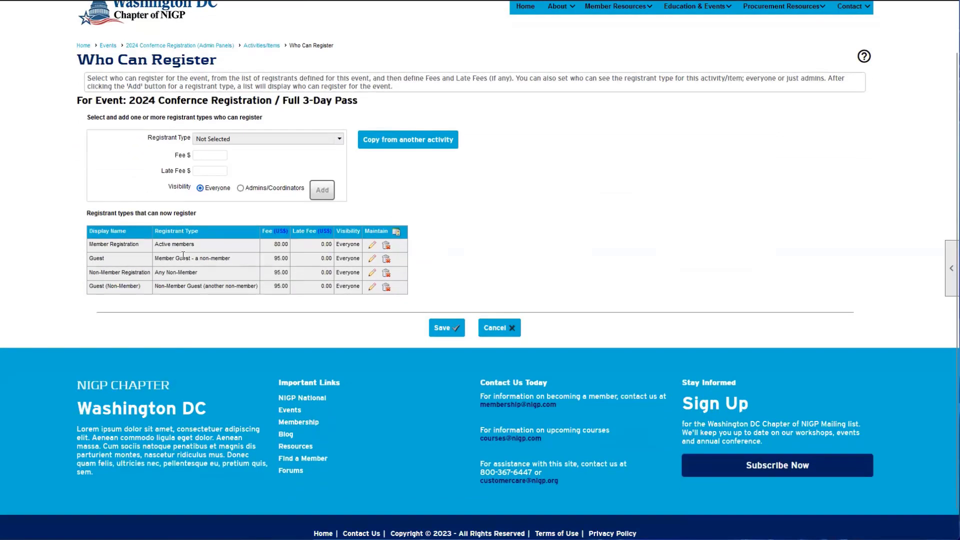
{"action": "left_click_drag", "start_coordinate": [96, 245], "coordinate": [107, 286]}
{"action": "left_click", "coordinate": [321, 251]}
{"action": "left_click_drag", "start_coordinate": [274, 244], "coordinate": [283, 244]}
{"action": "left_click_drag", "start_coordinate": [274, 245], "coordinate": [288, 245]}
{"action": "left_click_drag", "start_coordinate": [139, 244], "coordinate": [83, 250]}
{"action": "left_click", "coordinate": [83, 249]}
{"action": "left_click_drag", "start_coordinate": [275, 245], "coordinate": [285, 287]}
{"action": "left_click", "coordinate": [274, 289]}
{"action": "left_click", "coordinate": [338, 246]}
Step: Set the Full 3-Day Pass late fee for Member Registration to 90 and compare it with the regular fee
{"action": "left_click", "coordinate": [371, 249]}
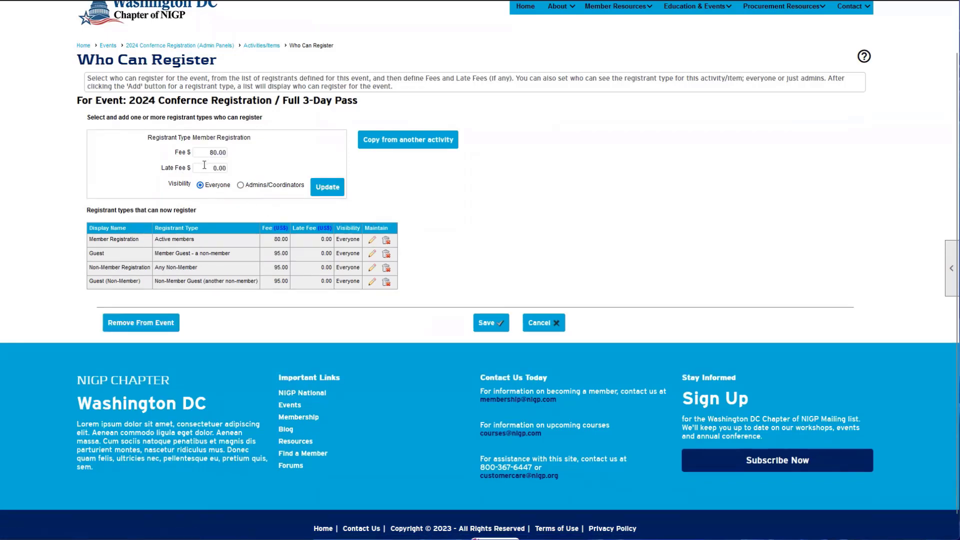
{"action": "left_click", "coordinate": [210, 168]}
{"action": "type", "text": "10"}
{"action": "left_click_drag", "start_coordinate": [216, 171], "coordinate": [234, 168]}
{"action": "left_click", "coordinate": [207, 153]}
{"action": "left_click", "coordinate": [220, 171]}
{"action": "type", "text": "90"}
{"action": "left_click", "coordinate": [319, 191]}
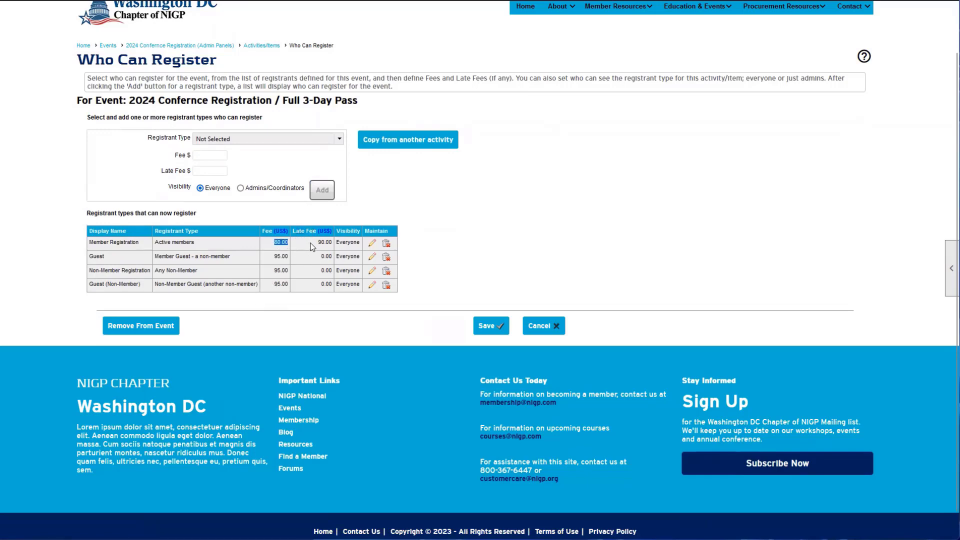
{"action": "left_click_drag", "start_coordinate": [318, 243], "coordinate": [331, 241]}
Step: Set the Full 3-Day Pass late fee for the Guest registrant type to 105
{"action": "left_click", "coordinate": [346, 258]}
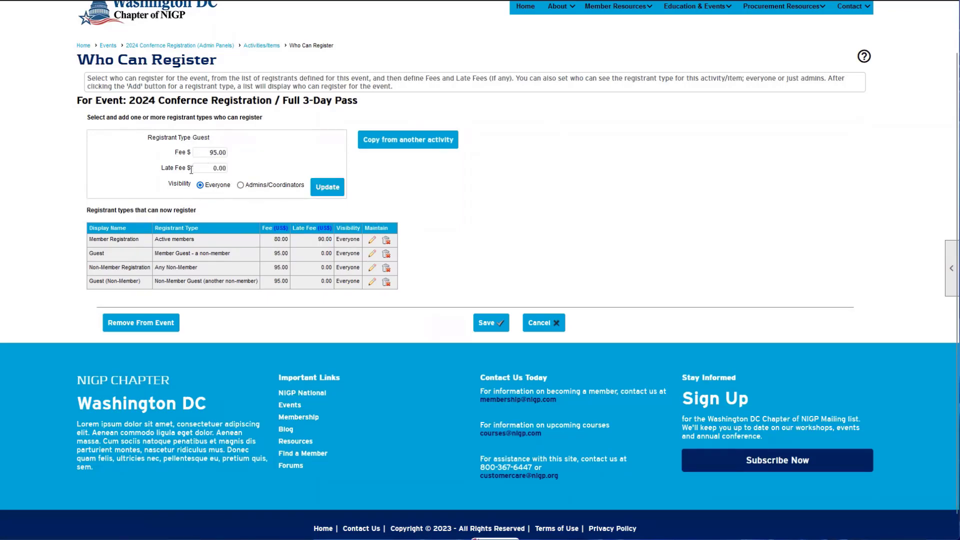
{"action": "double_click", "coordinate": [219, 168]}
{"action": "type", "text": "105"}
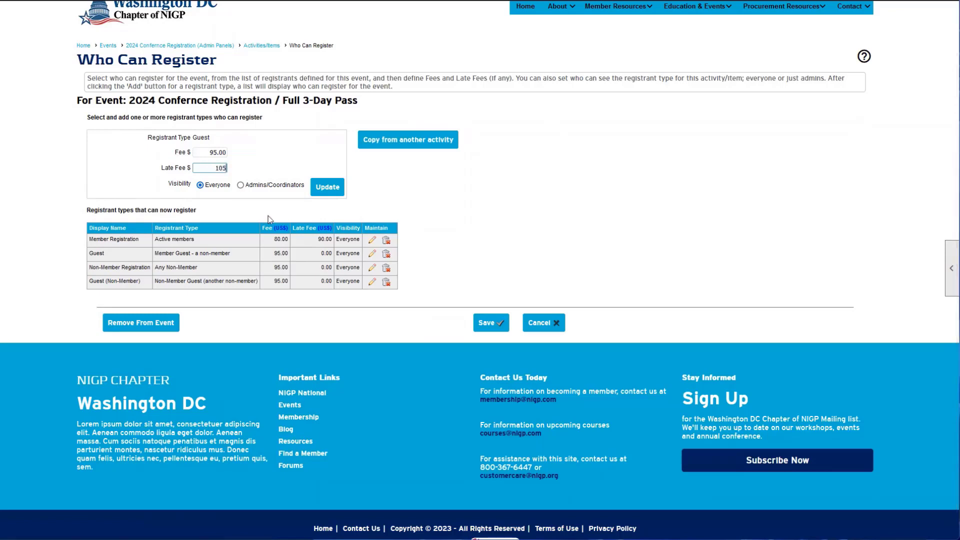
{"action": "left_click", "coordinate": [320, 190]}
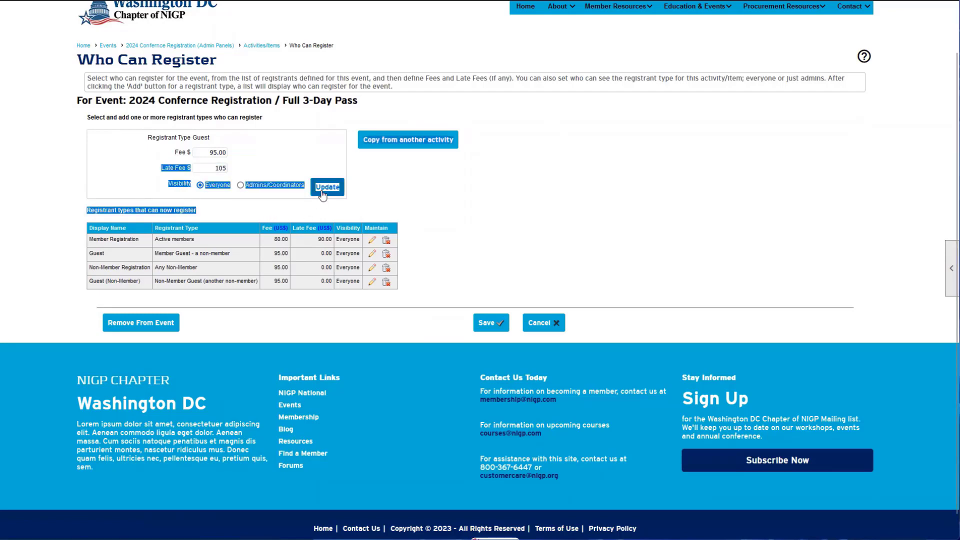
Step: Set the Full 3-Day Pass late fee for the Non-Member Registration type to 105
{"action": "left_click", "coordinate": [372, 271]}
{"action": "left_click", "coordinate": [206, 170]}
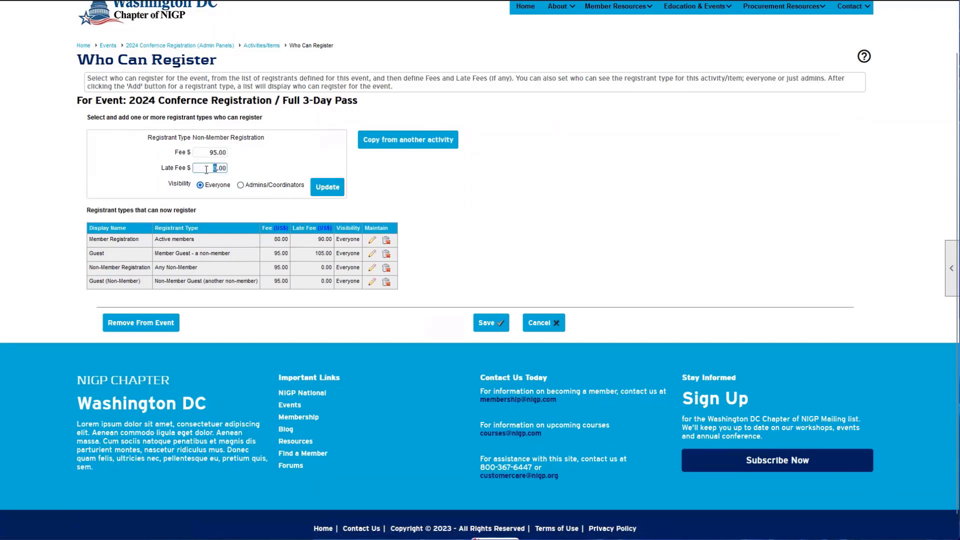
{"action": "double_click", "coordinate": [206, 170]}
{"action": "type", "text": "105"}
{"action": "left_click", "coordinate": [318, 189]}
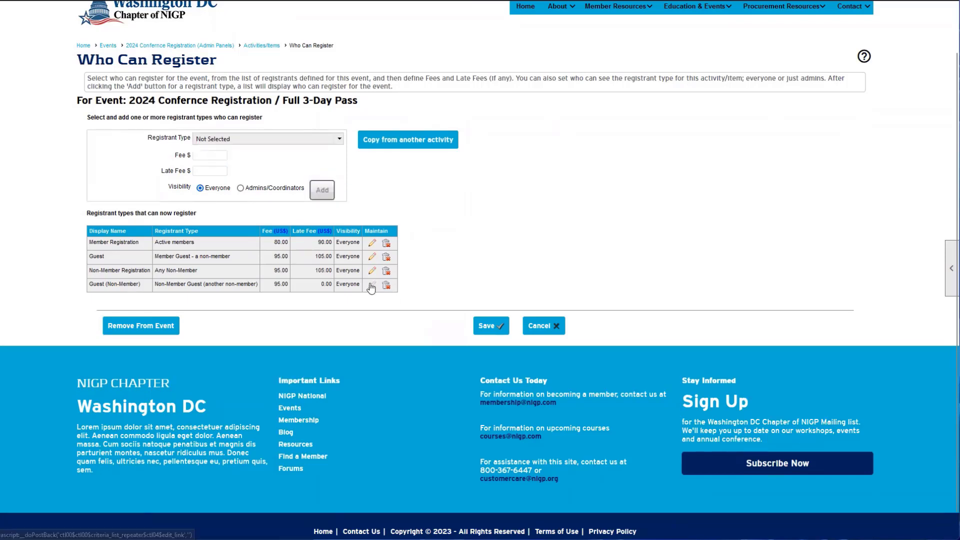
Step: Set the Guest (Non-Member) late fee to 105 and save the Full 3-Day Pass's registrant types
{"action": "left_click", "coordinate": [371, 286]}
{"action": "double_click", "coordinate": [222, 168]}
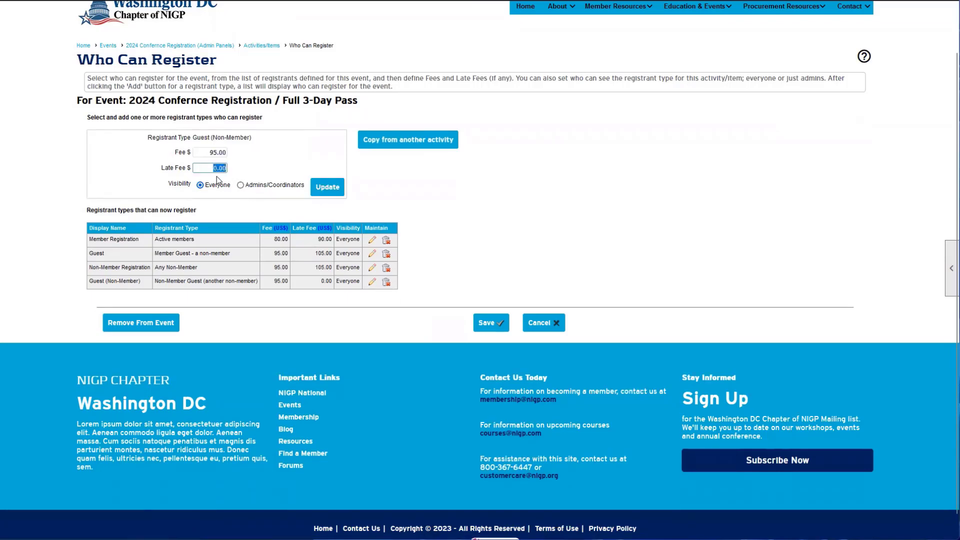
{"action": "type", "text": "105"}
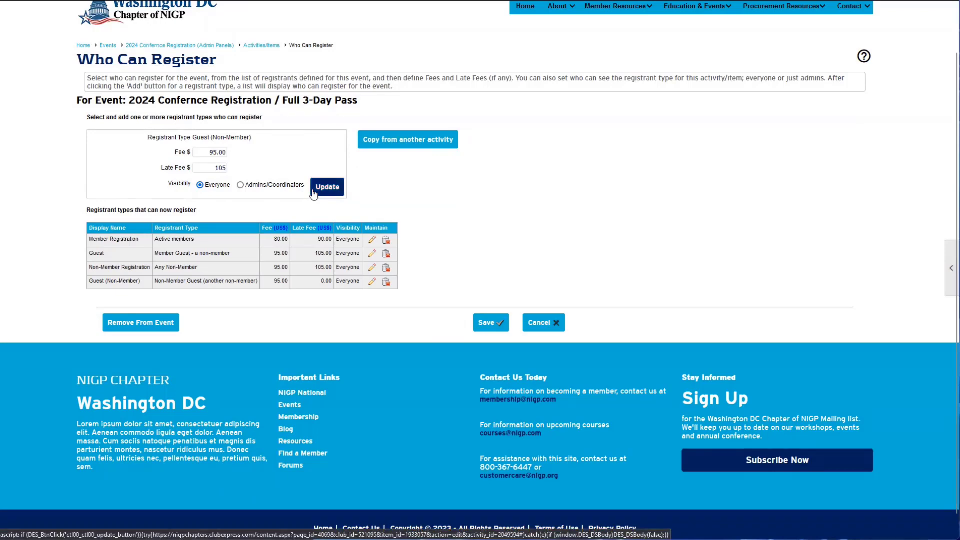
{"action": "left_click", "coordinate": [313, 194]}
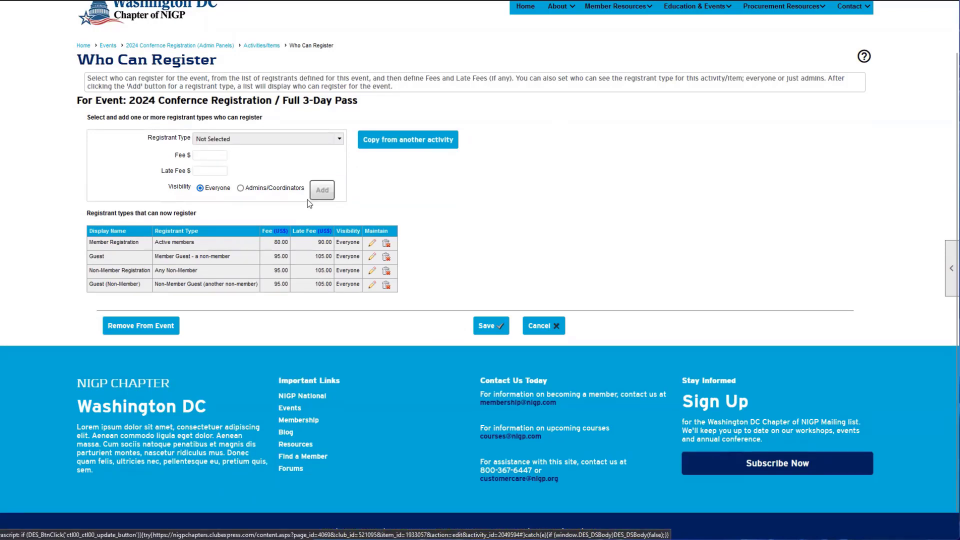
{"action": "left_click", "coordinate": [489, 326]}
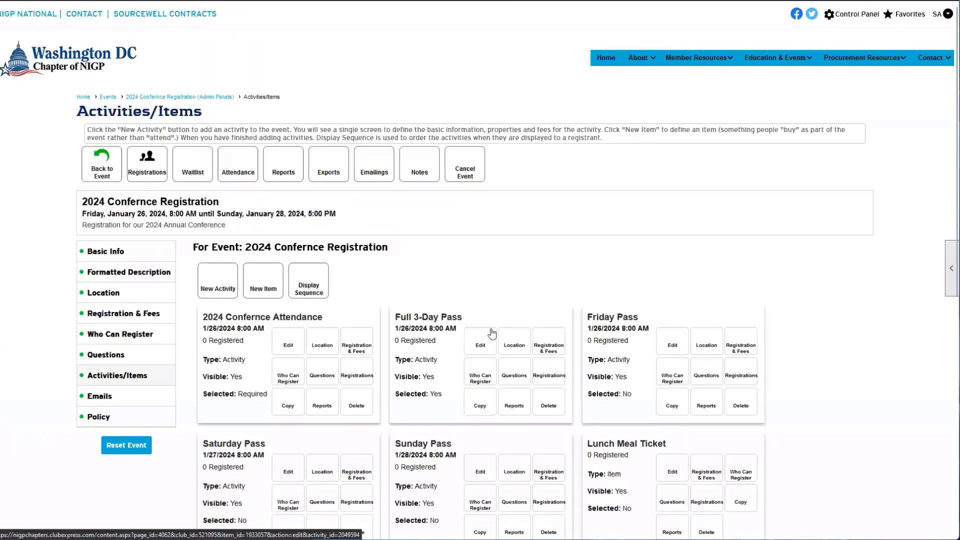
Step: Open who can register for the Friday Pass and examine the fees of its member, guest and non-member registrant types
{"action": "scroll", "coordinate": [367, 319], "scroll_direction": "down", "scroll_amount": 4}
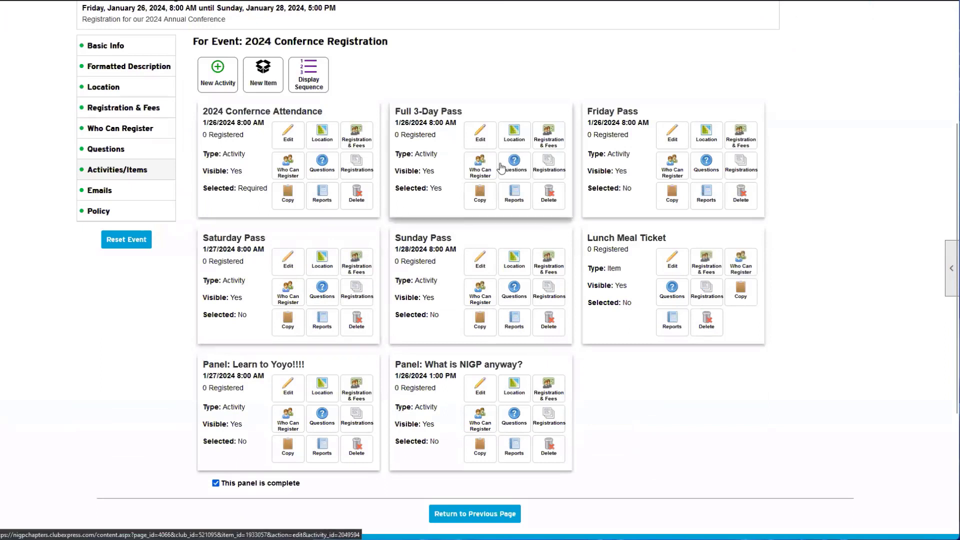
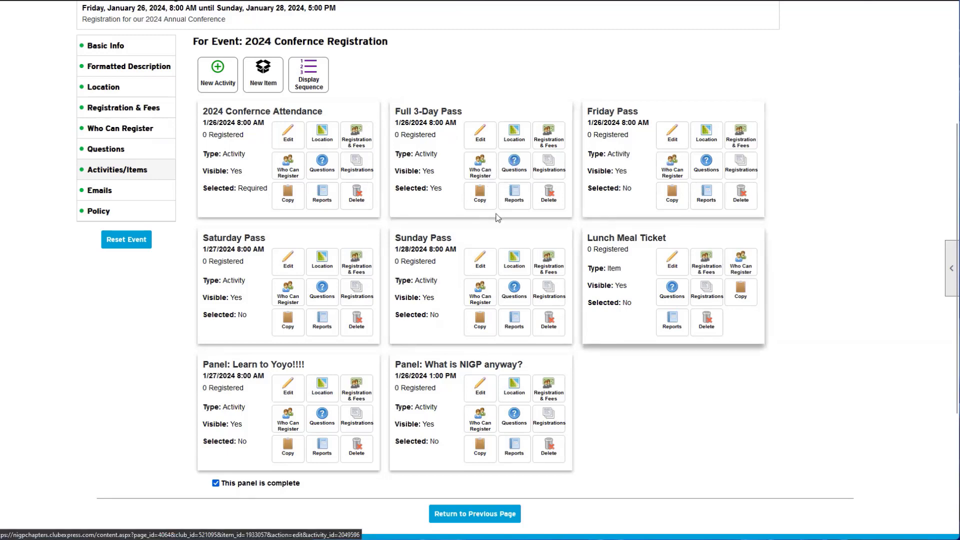
{"action": "left_click", "coordinate": [671, 172]}
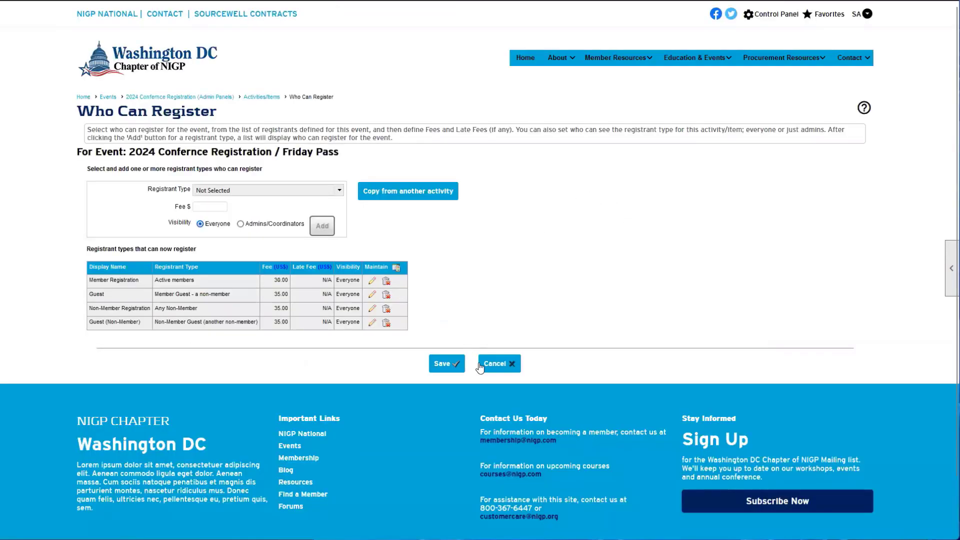
{"action": "left_click", "coordinate": [286, 281]}
{"action": "mouse_move", "coordinate": [277, 283]}
{"action": "left_mouse_down"}
{"action": "mouse_move", "coordinate": [278, 305]}
{"action": "mouse_move", "coordinate": [277, 295]}
{"action": "left_mouse_up"}
{"action": "left_click", "coordinate": [284, 303]}
{"action": "double_click", "coordinate": [275, 281]}
{"action": "double_click", "coordinate": [278, 294]}
{"action": "left_click_drag", "start_coordinate": [289, 309], "coordinate": [282, 309]}
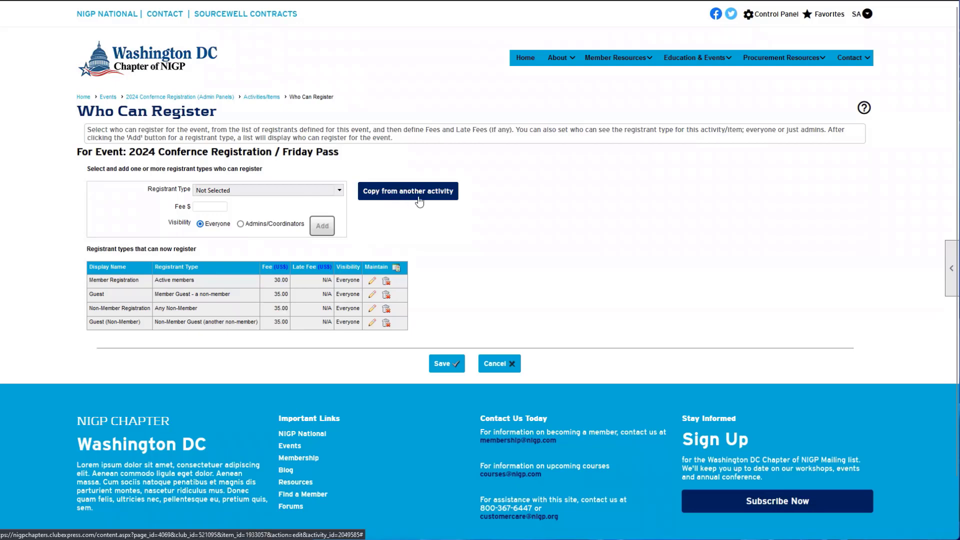
Step: View which activities the Friday Pass's registrant types can be copied from, leaving without copying or saving
{"action": "left_click", "coordinate": [380, 193]}
{"action": "left_click", "coordinate": [500, 193]}
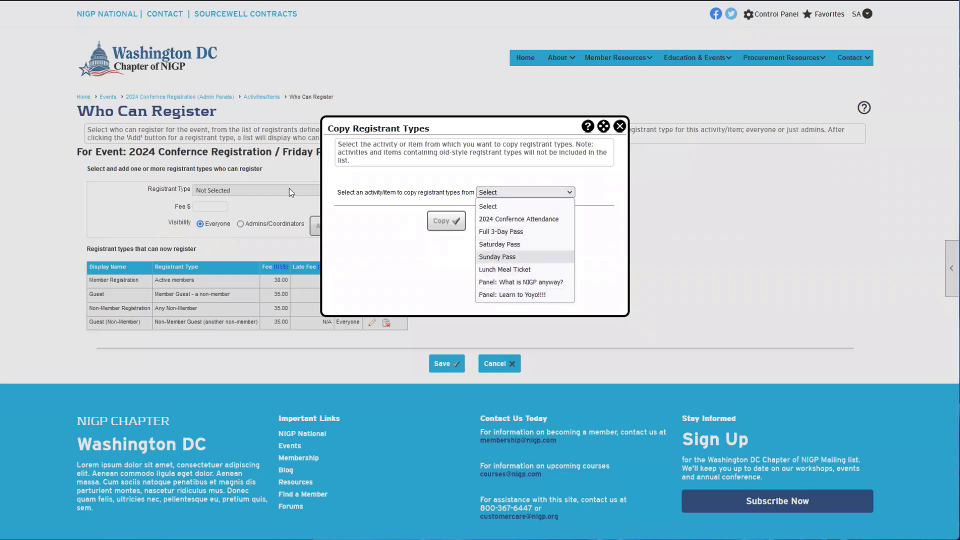
{"action": "left_click", "coordinate": [620, 127]}
{"action": "left_click", "coordinate": [484, 373]}
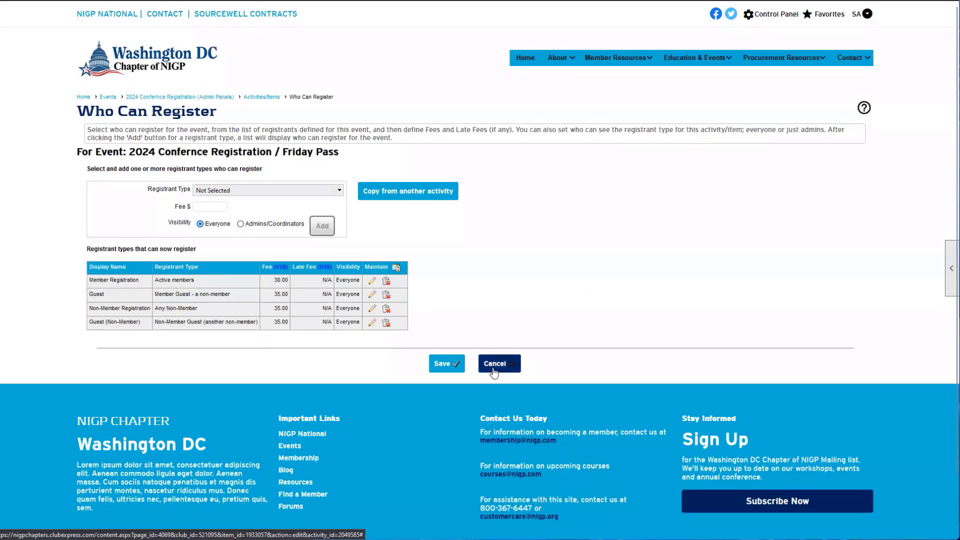
Step: Open who can register for the Saturday Pass and view which activities its registrant types can be copied from, without copying any
{"action": "scroll", "coordinate": [433, 290], "scroll_direction": "down", "scroll_amount": 2}
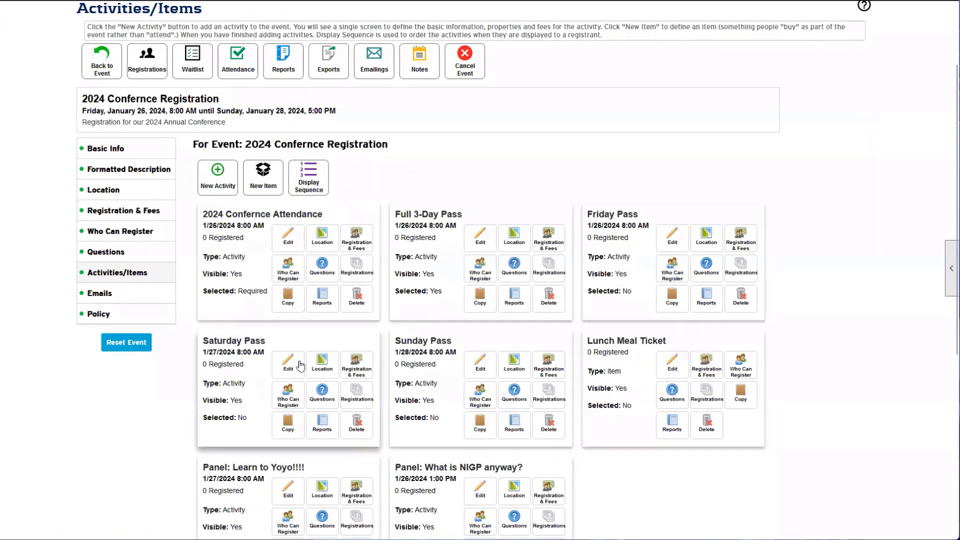
{"action": "left_click", "coordinate": [295, 400]}
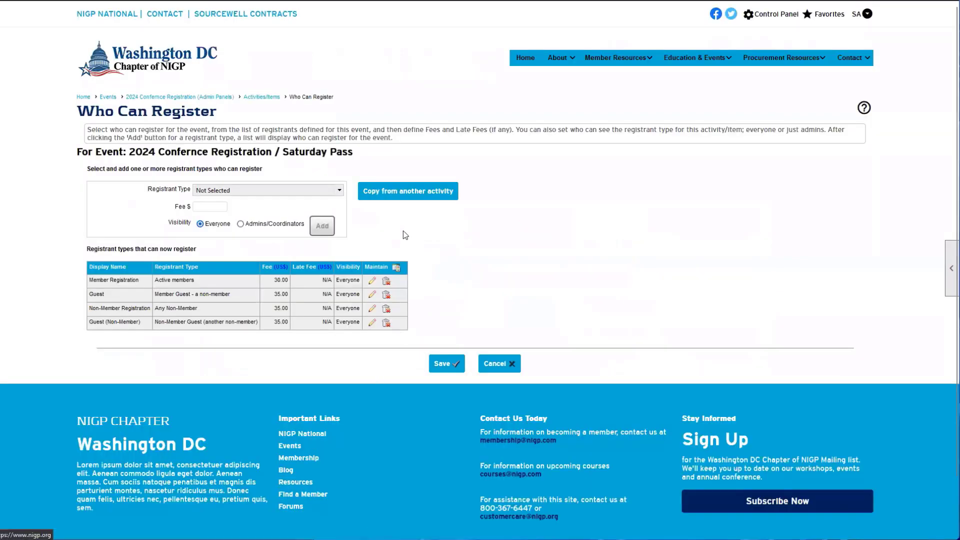
{"action": "left_click", "coordinate": [395, 197]}
{"action": "left_click", "coordinate": [556, 192]}
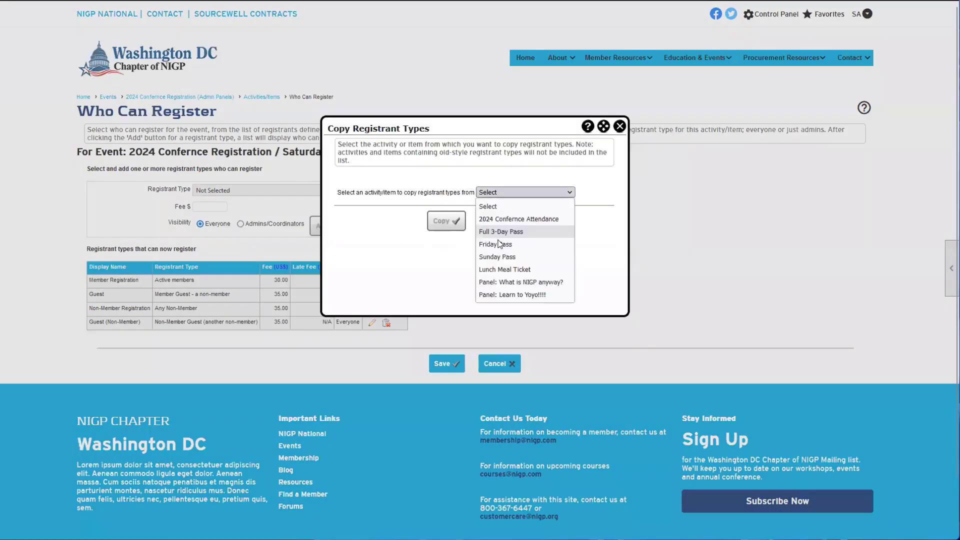
{"action": "left_click", "coordinate": [620, 126]}
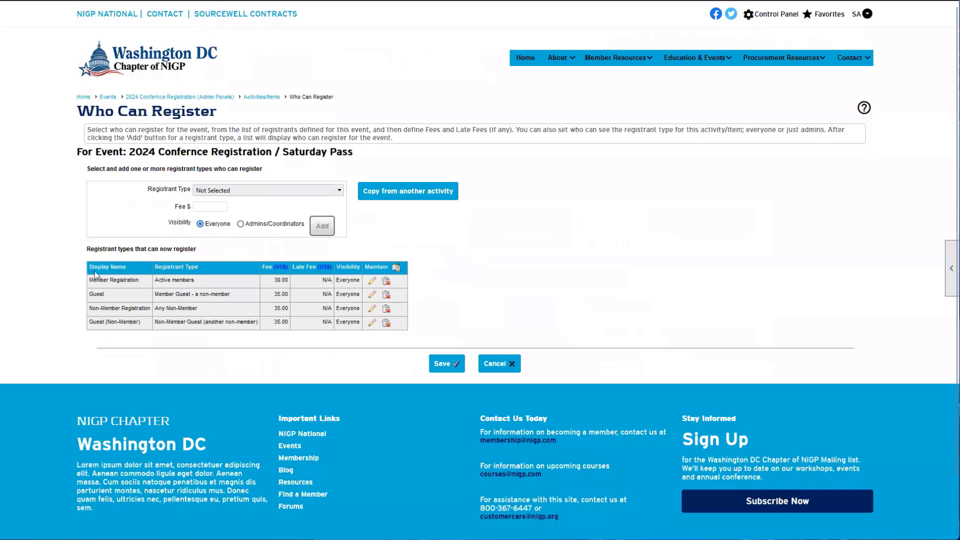
Step: Examine the Saturday Pass's registrant types and their fees, leaving without saving
{"action": "left_click_drag", "start_coordinate": [88, 282], "coordinate": [379, 338]}
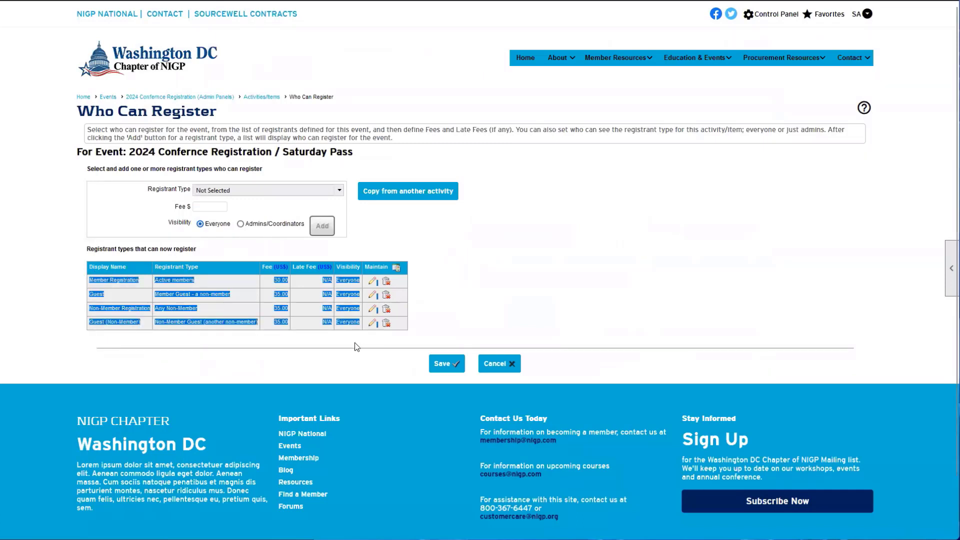
{"action": "left_click", "coordinate": [299, 309]}
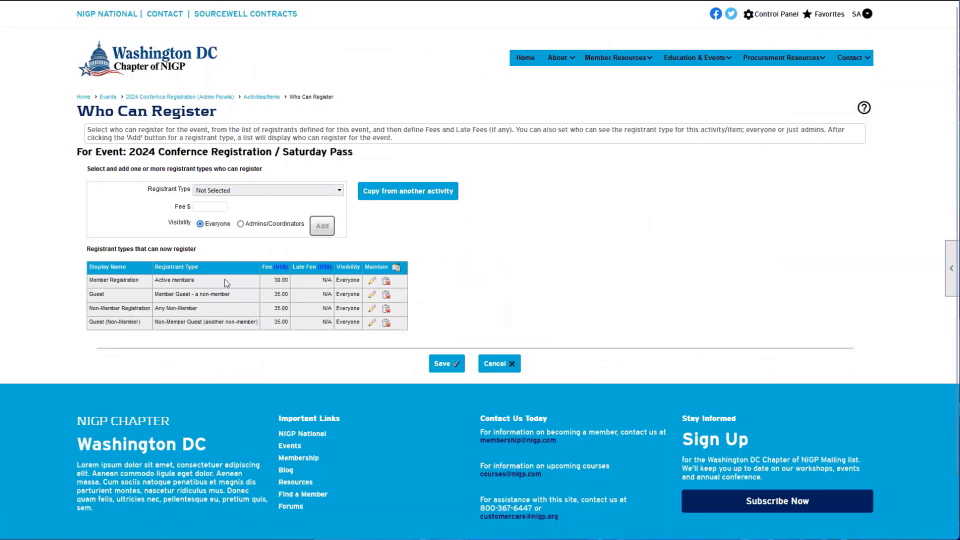
{"action": "left_click_drag", "start_coordinate": [128, 281], "coordinate": [239, 322]}
{"action": "left_click", "coordinate": [239, 322]}
{"action": "left_click", "coordinate": [219, 192]}
{"action": "left_click", "coordinate": [151, 200]}
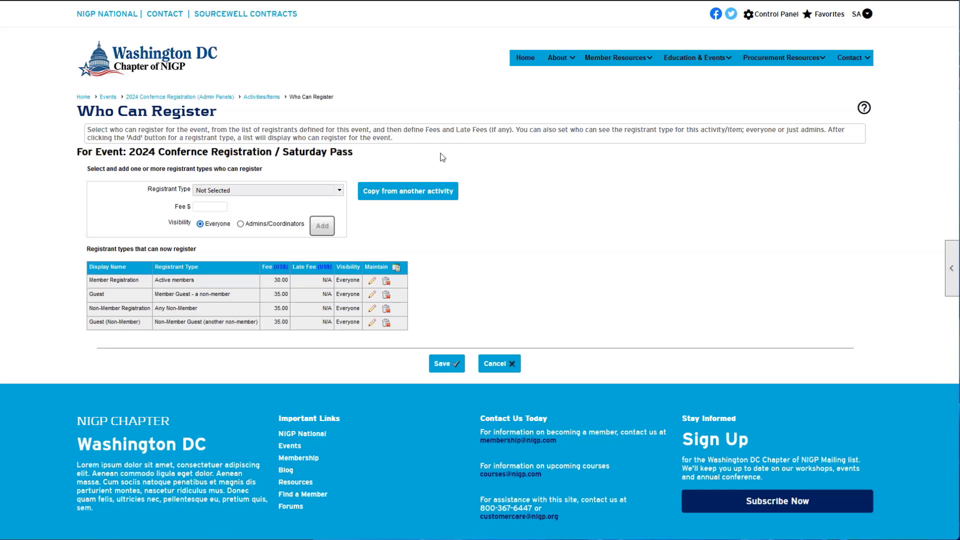
{"action": "left_click", "coordinate": [497, 364]}
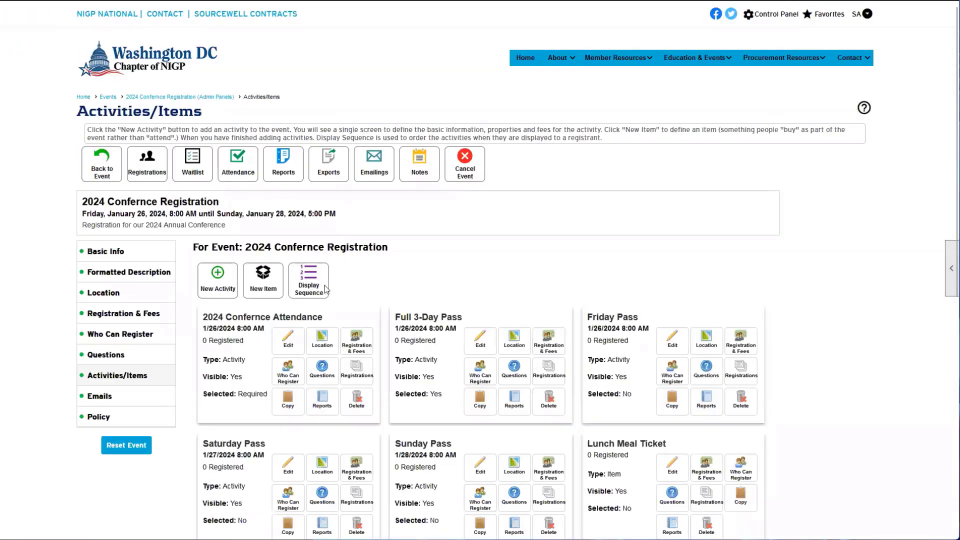
Step: Open the event-level registrant types for editing and choose Member Guest - another member as the registrant type
{"action": "left_click", "coordinate": [139, 343]}
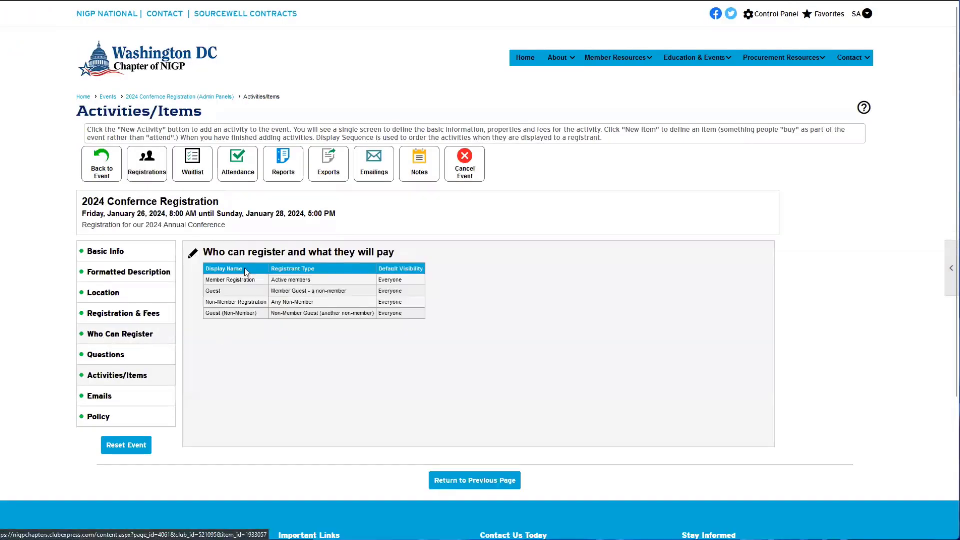
{"action": "left_click", "coordinate": [193, 254]}
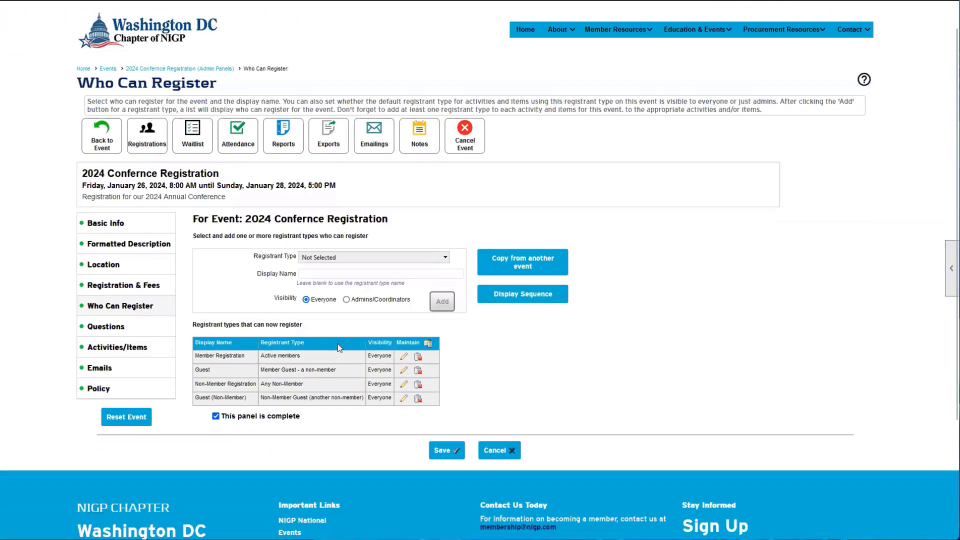
{"action": "scroll", "coordinate": [337, 344], "scroll_direction": "down", "scroll_amount": 1}
{"action": "triple_click", "coordinate": [310, 349]}
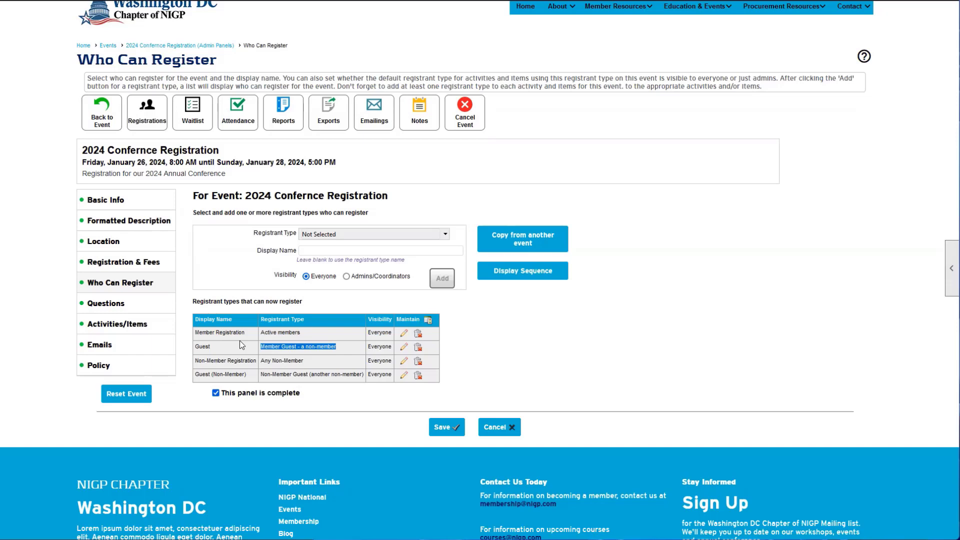
{"action": "left_click", "coordinate": [333, 236]}
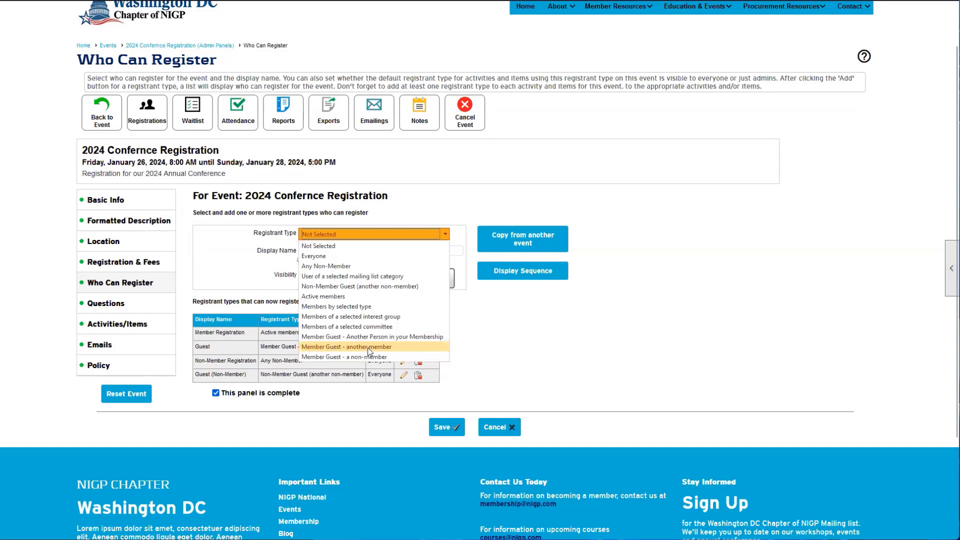
{"action": "left_click", "coordinate": [369, 349]}
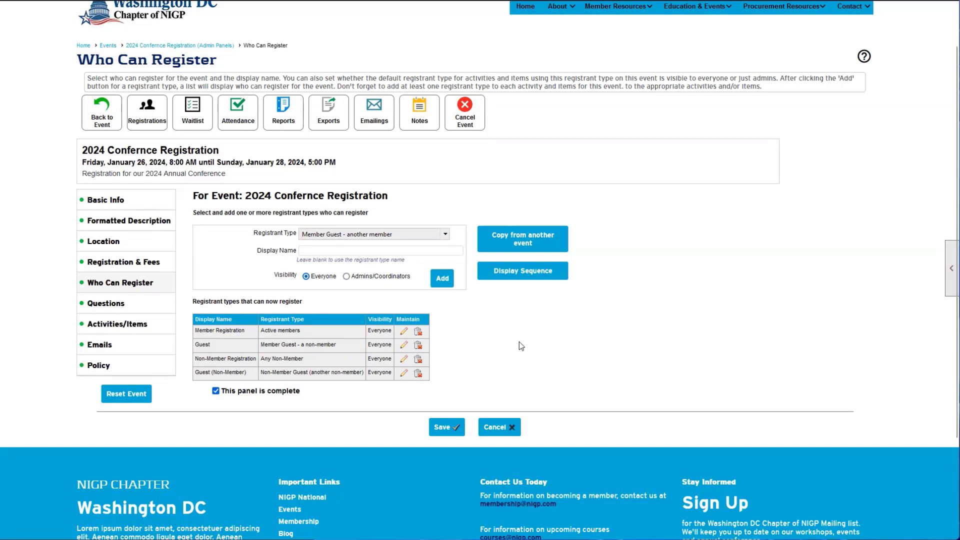
Step: Examine the visibility options for a new registrant type and the existing Member Registration entry for active members
{"action": "left_click_drag", "start_coordinate": [274, 278], "coordinate": [334, 280]}
{"action": "left_click_drag", "start_coordinate": [274, 279], "coordinate": [337, 280]}
{"action": "left_click_drag", "start_coordinate": [275, 278], "coordinate": [330, 281]}
{"action": "left_click", "coordinate": [333, 281]}
{"action": "left_click_drag", "start_coordinate": [195, 330], "coordinate": [308, 336]}
{"action": "double_click", "coordinate": [315, 336]}
{"action": "left_click_drag", "start_coordinate": [289, 275], "coordinate": [339, 283]}
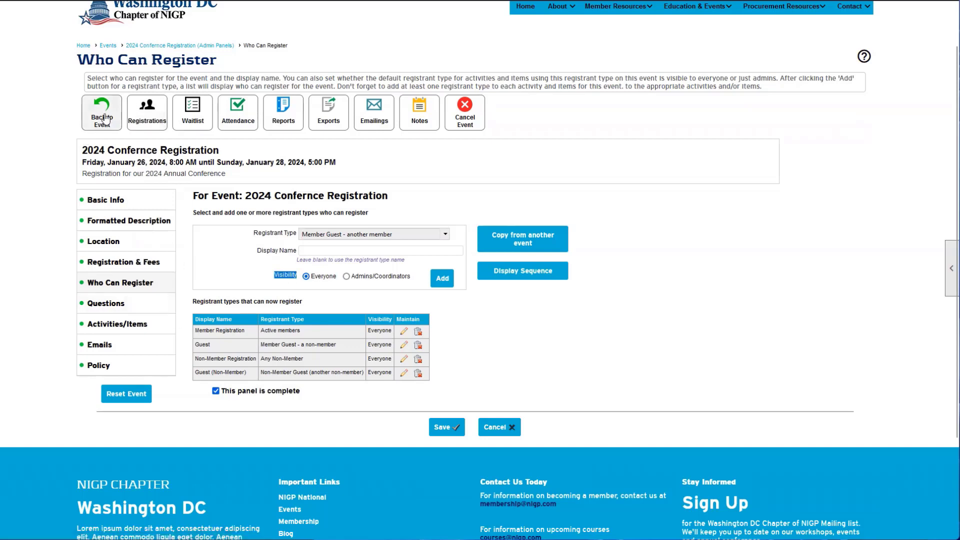
{"action": "left_click", "coordinate": [312, 290]}
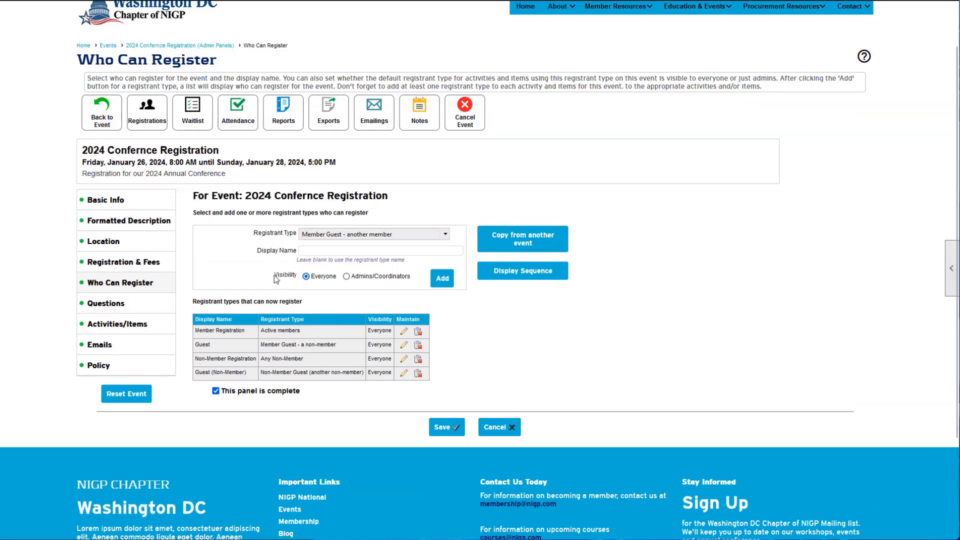
{"action": "left_click_drag", "start_coordinate": [273, 276], "coordinate": [338, 280]}
Step: Open the event's activities and items for editing and view the registrant questions of "Panel: What is NIGP anyway?"
{"action": "left_click", "coordinate": [126, 329]}
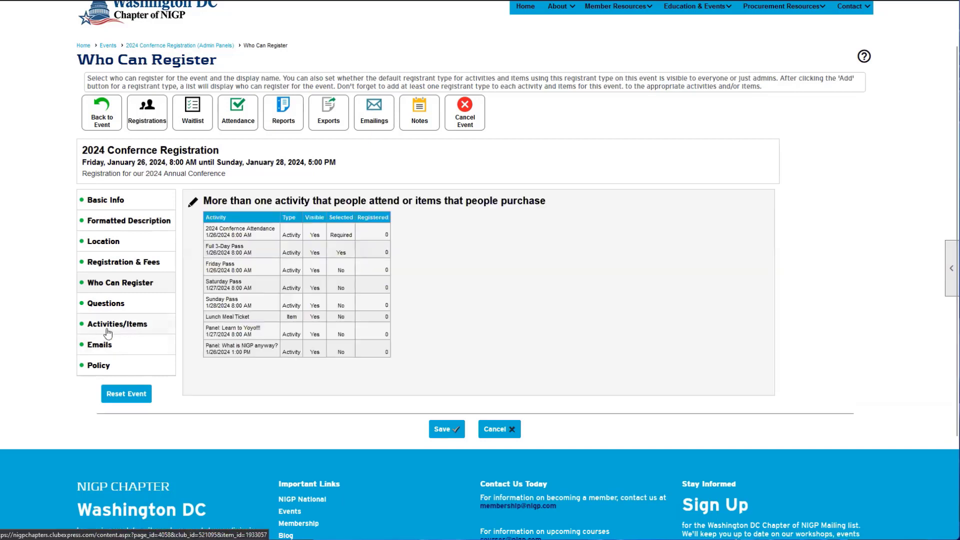
{"action": "left_click", "coordinate": [192, 204]}
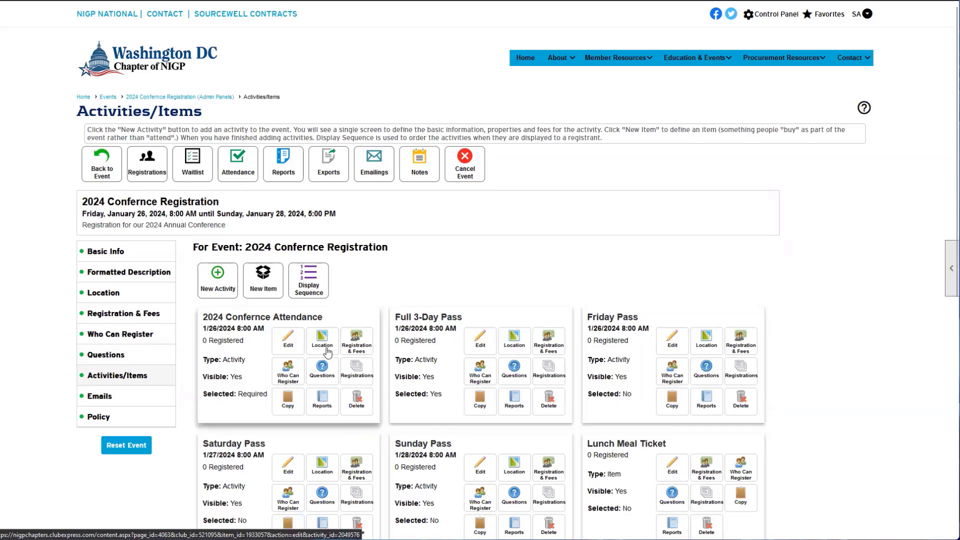
{"action": "scroll", "coordinate": [649, 375], "scroll_direction": "down", "scroll_amount": 1}
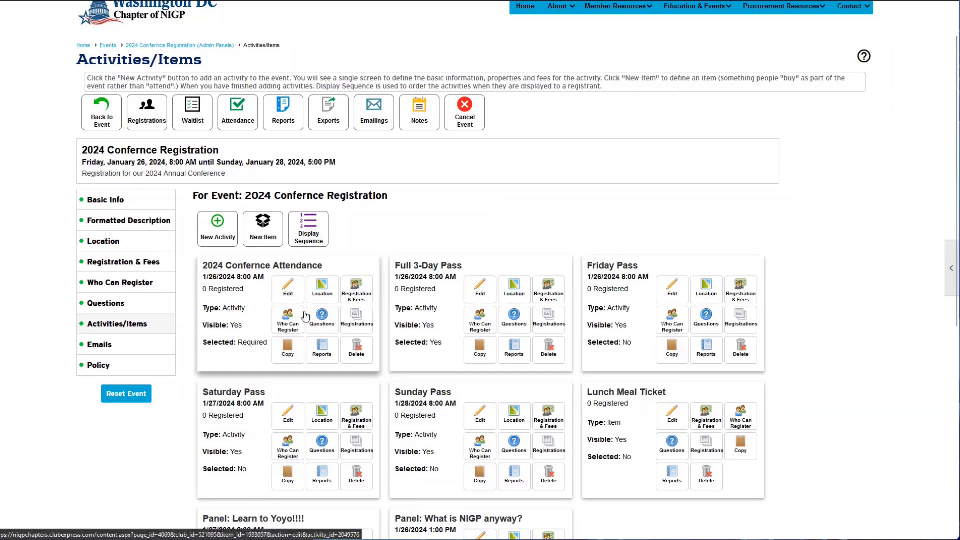
{"action": "scroll", "coordinate": [333, 331], "scroll_direction": "down", "scroll_amount": 2}
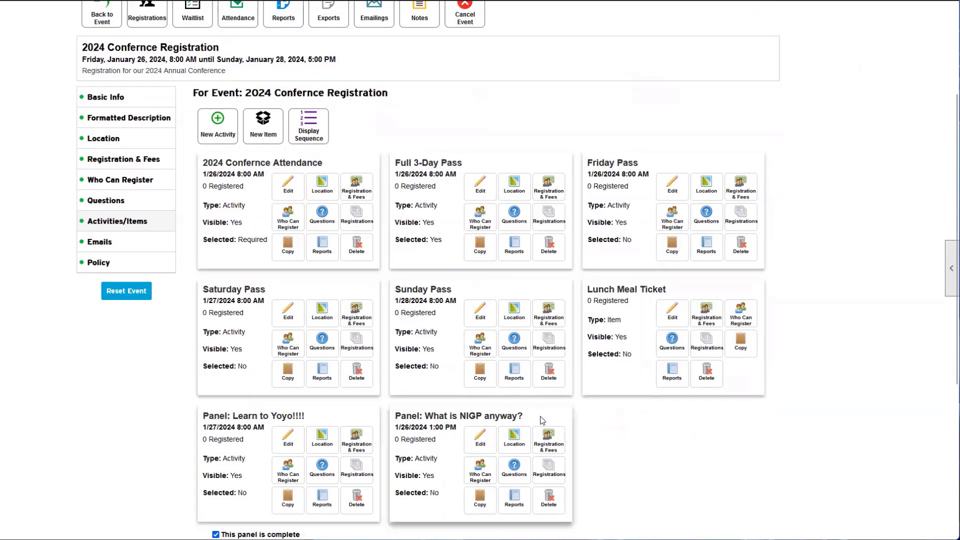
{"action": "left_click", "coordinate": [525, 468]}
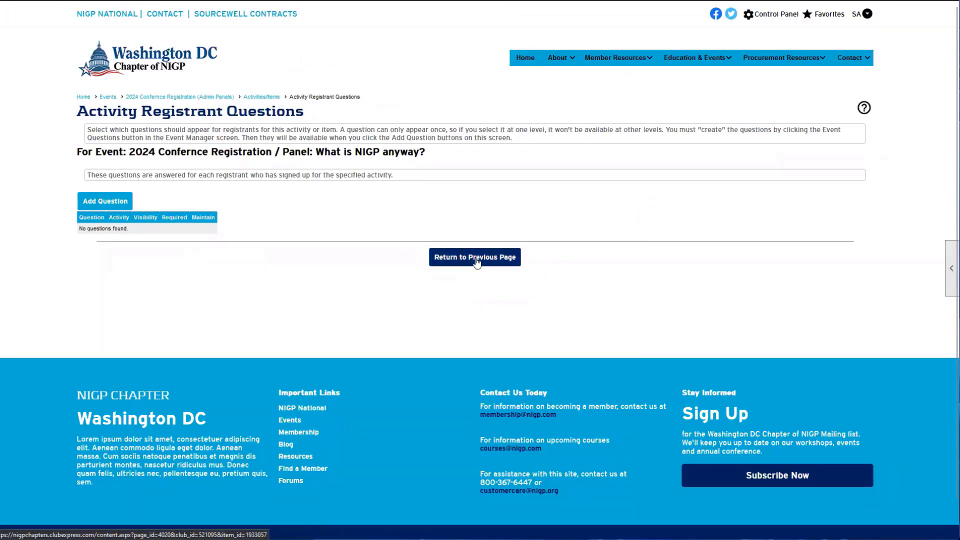
{"action": "left_click", "coordinate": [475, 258]}
Step: View the registrant questions of the Lunch Meal Ticket and return to the activities list
{"action": "scroll", "coordinate": [405, 429], "scroll_direction": "down", "scroll_amount": 3}
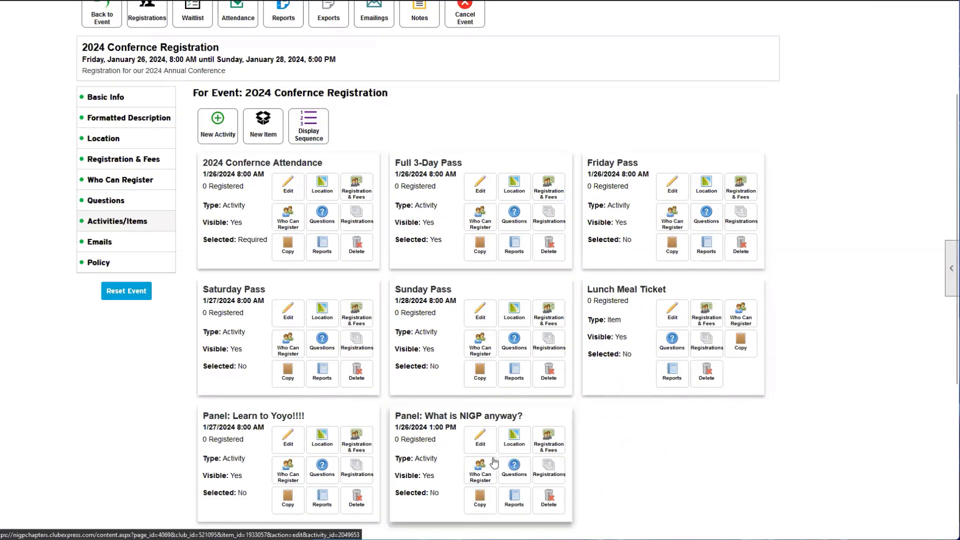
{"action": "scroll", "coordinate": [494, 461], "scroll_direction": "up", "scroll_amount": 1}
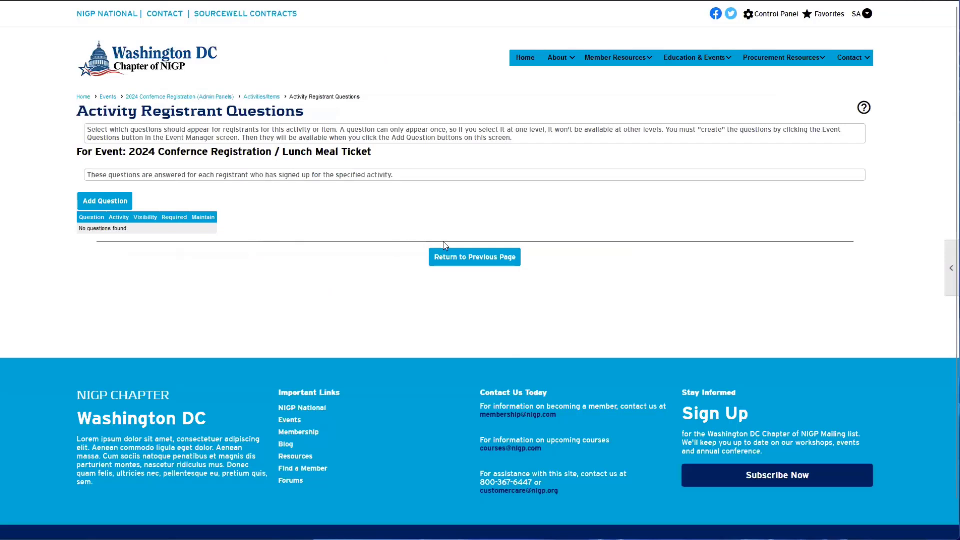
{"action": "left_click", "coordinate": [455, 259]}
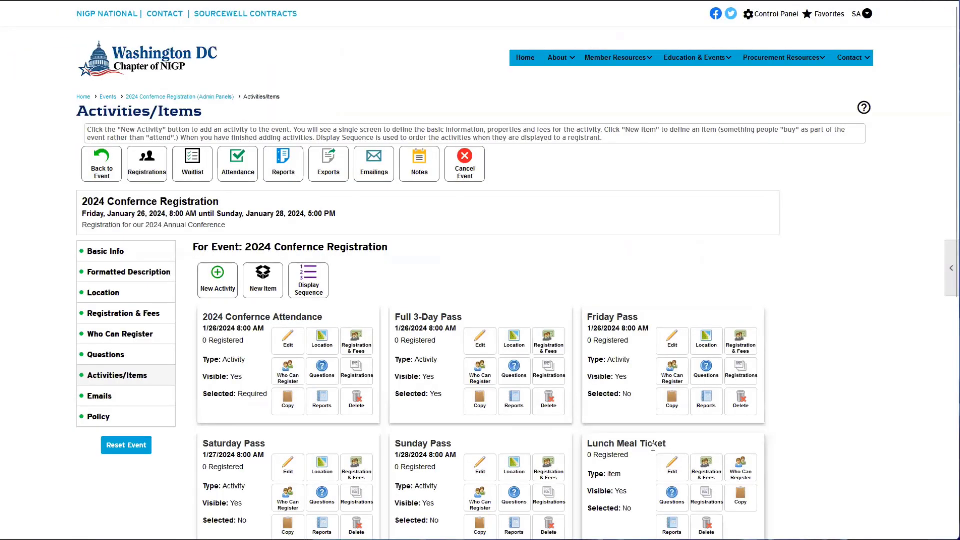
Step: Open the Sunday Pass's registrant questions and view which predefined questions can be added, without adding one
{"action": "scroll", "coordinate": [652, 446], "scroll_direction": "down", "scroll_amount": 2}
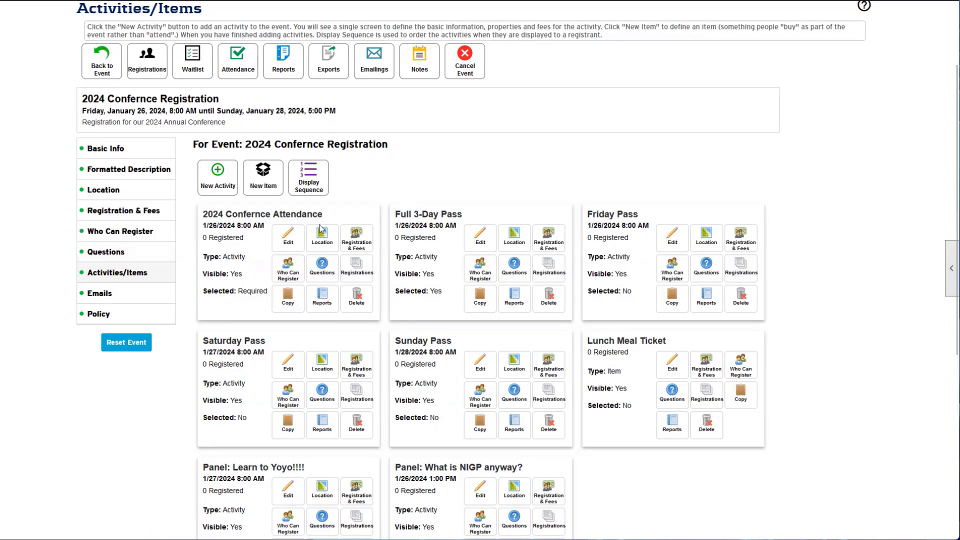
{"action": "scroll", "coordinate": [89, 92], "scroll_direction": "up", "scroll_amount": 3}
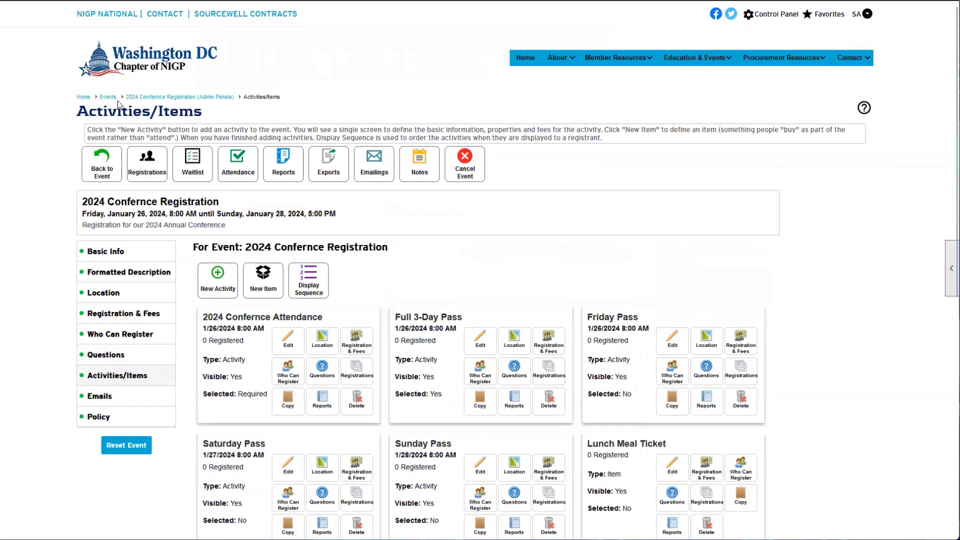
{"action": "scroll", "coordinate": [255, 212], "scroll_direction": "down", "scroll_amount": 3}
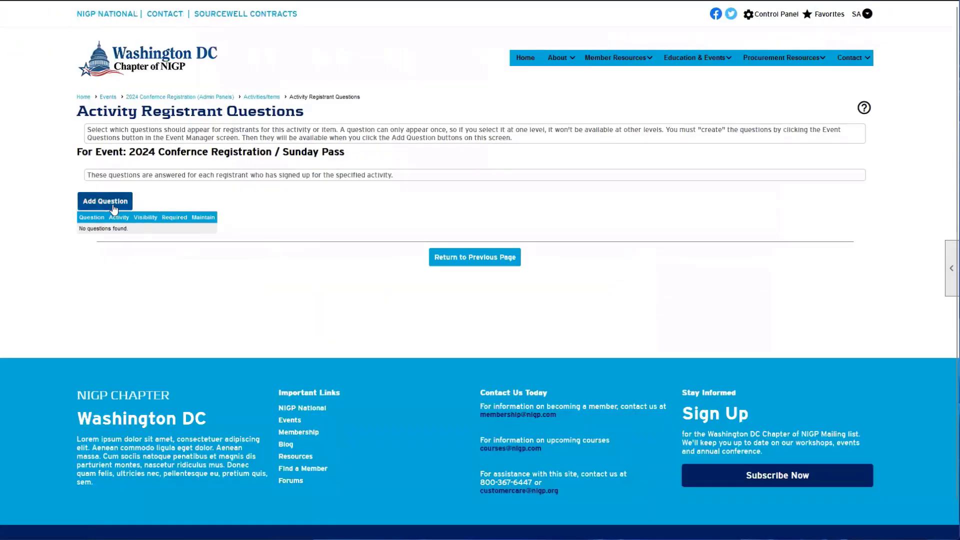
{"action": "left_click", "coordinate": [105, 202]}
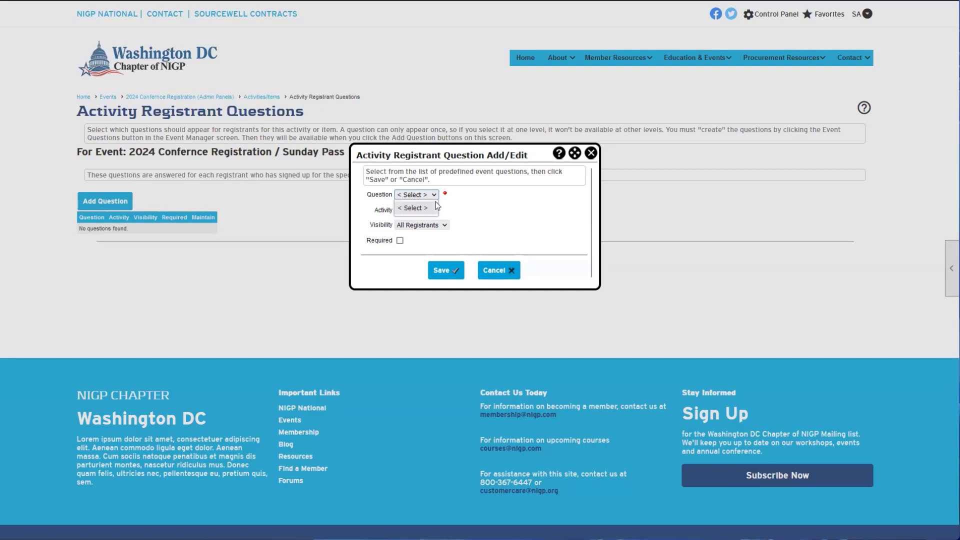
{"action": "left_click", "coordinate": [592, 153]}
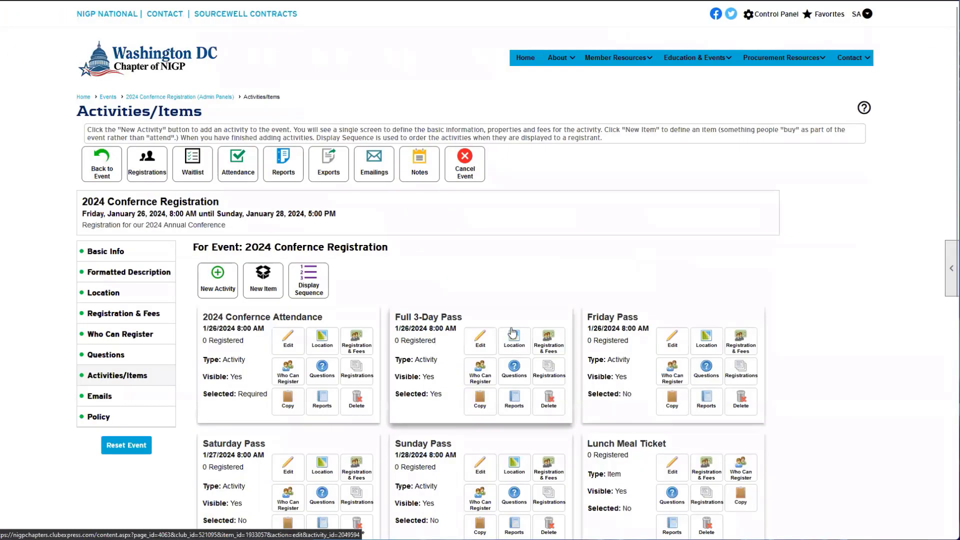
Step: Copy the Friday Pass activity under the title Monday Pass
{"action": "scroll", "coordinate": [513, 332], "scroll_direction": "down", "scroll_amount": 2}
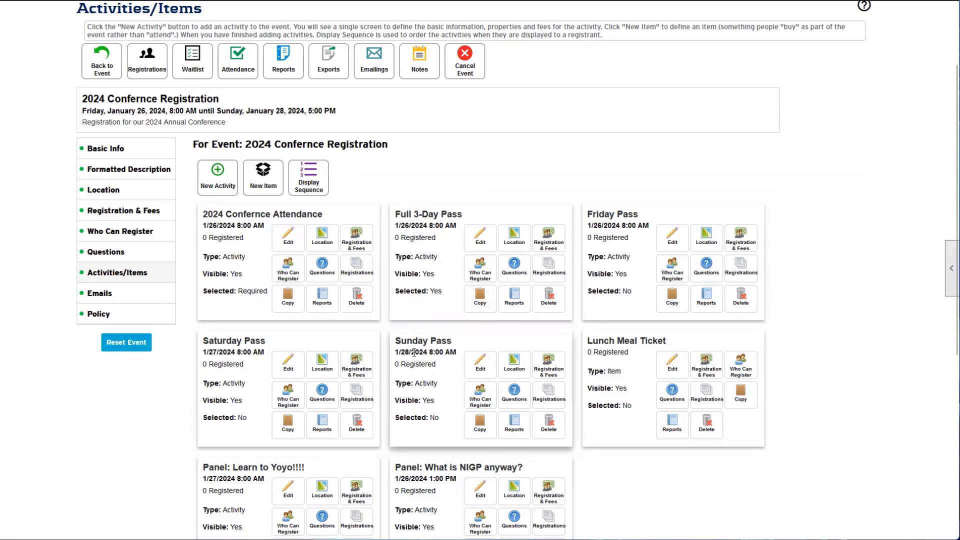
{"action": "scroll", "coordinate": [450, 375], "scroll_direction": "down", "scroll_amount": 1}
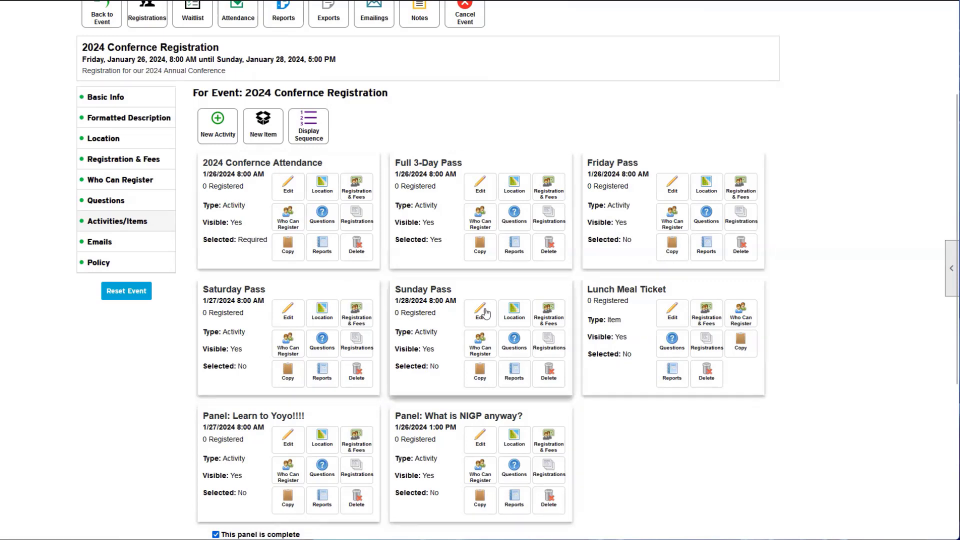
{"action": "left_click", "coordinate": [674, 248]}
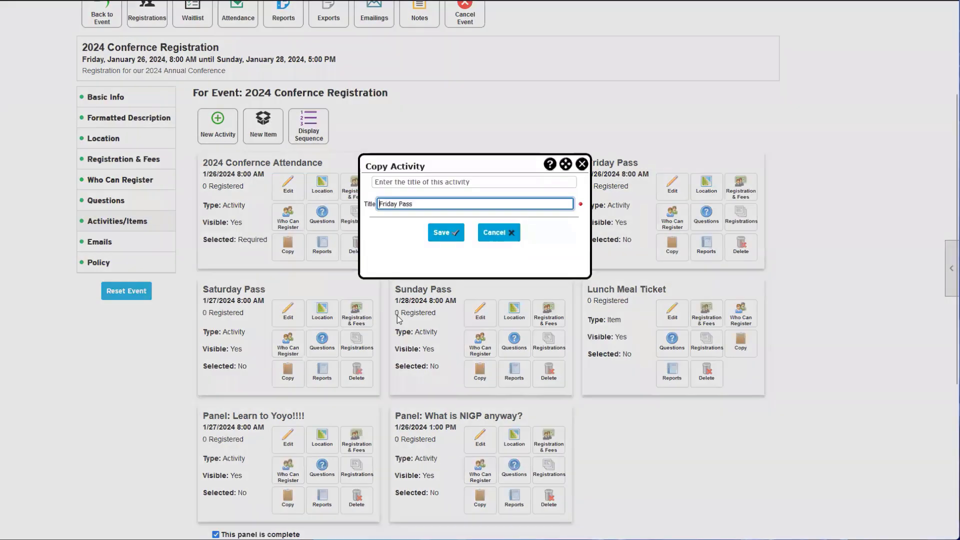
{"action": "double_click", "coordinate": [390, 204]}
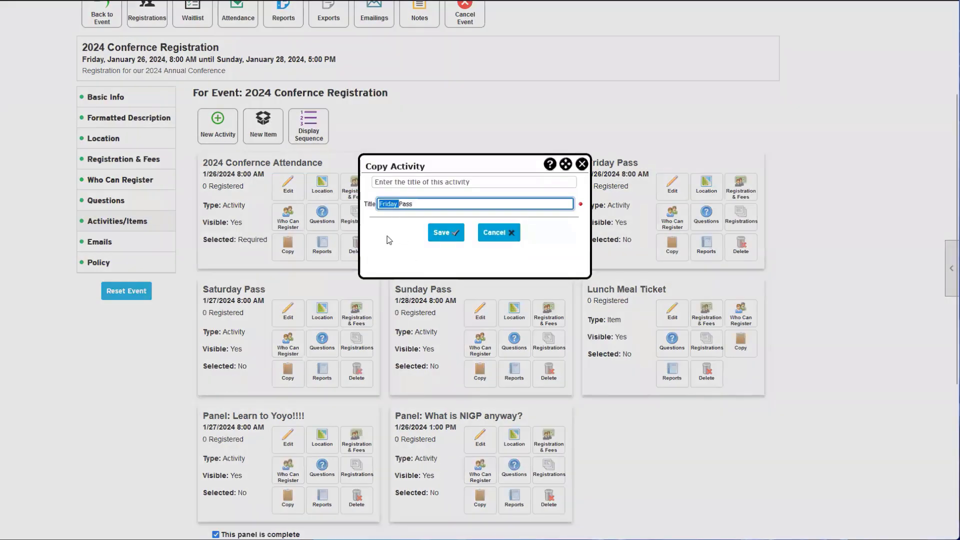
{"action": "type", "text": "Monday"}
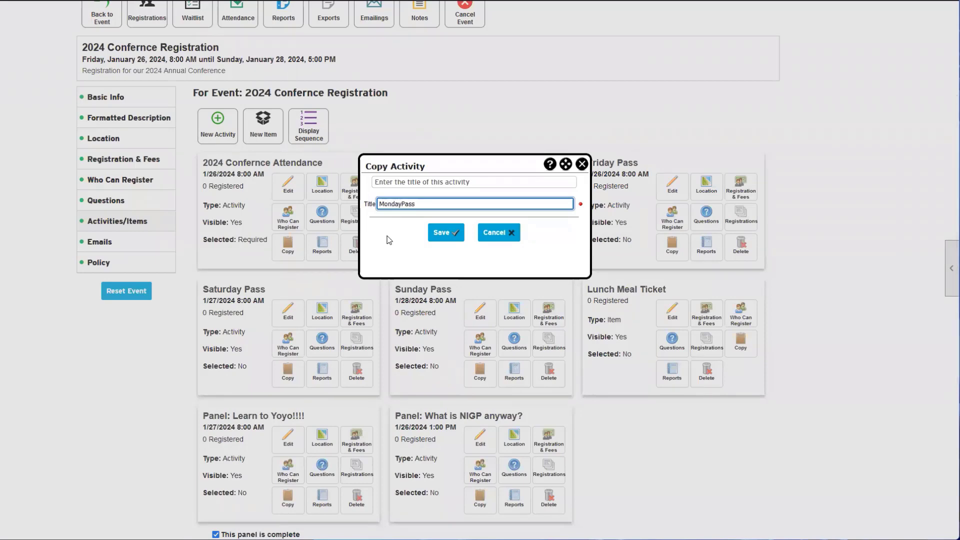
{"action": "left_click", "coordinate": [445, 233]}
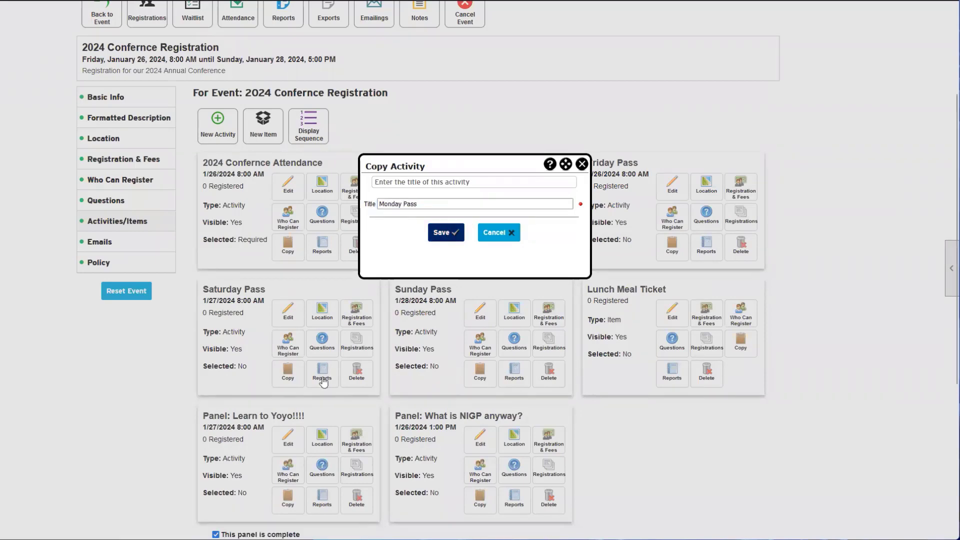
{"action": "left_click", "coordinate": [472, 296]}
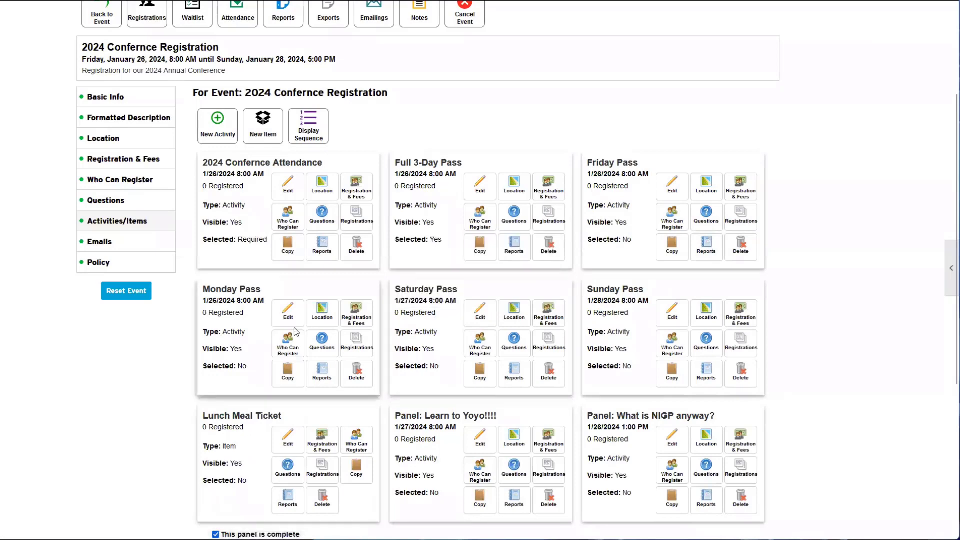
{"action": "left_click_drag", "start_coordinate": [203, 289], "coordinate": [278, 316]}
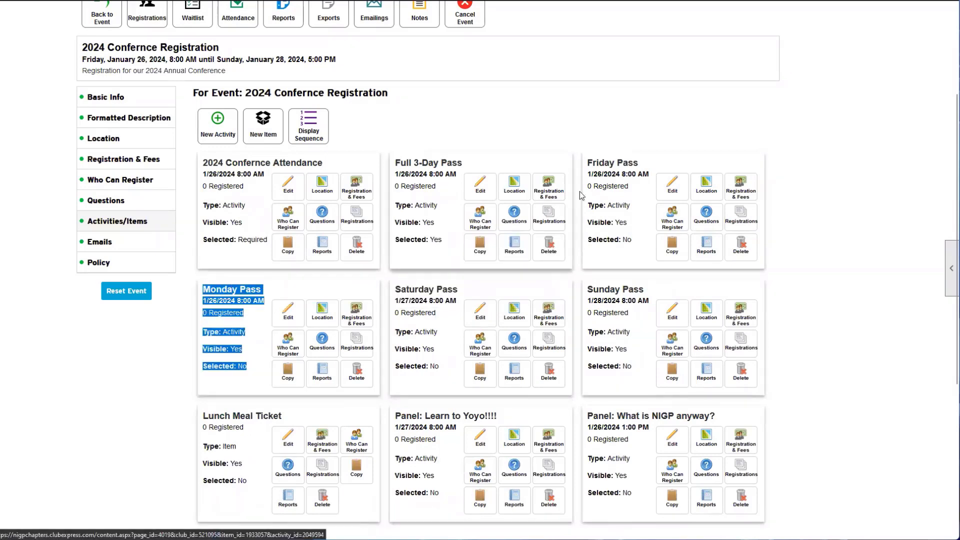
{"action": "left_click", "coordinate": [237, 303]}
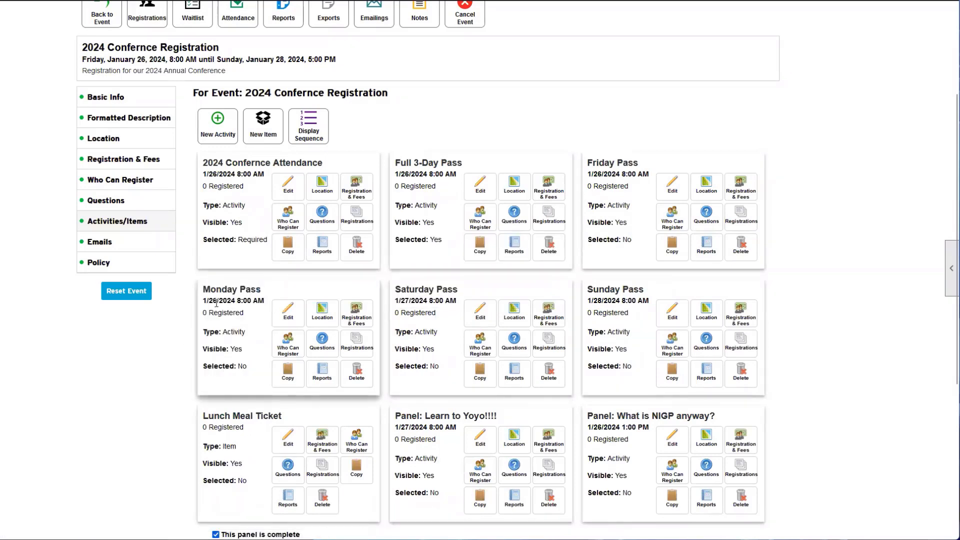
{"action": "left_click_drag", "start_coordinate": [202, 289], "coordinate": [216, 300]}
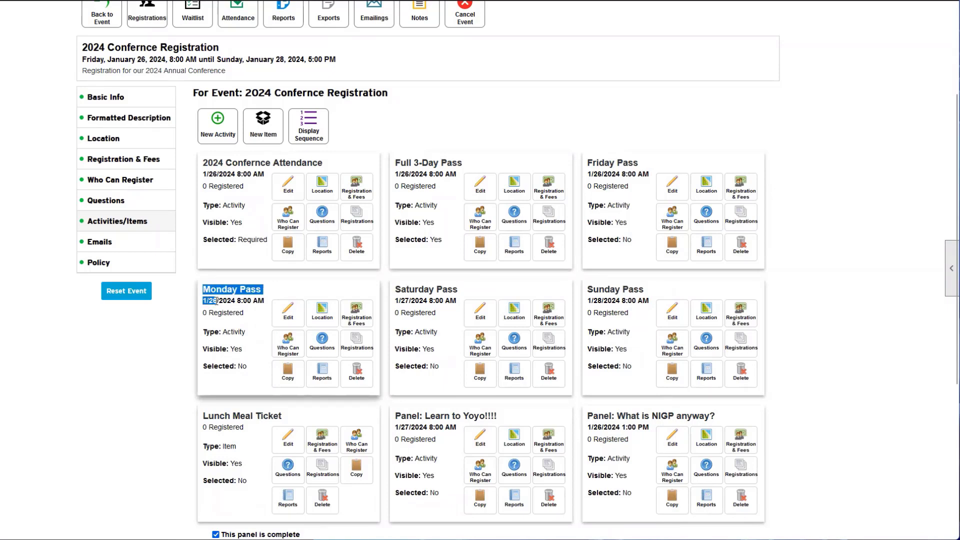
{"action": "left_click", "coordinate": [216, 300]}
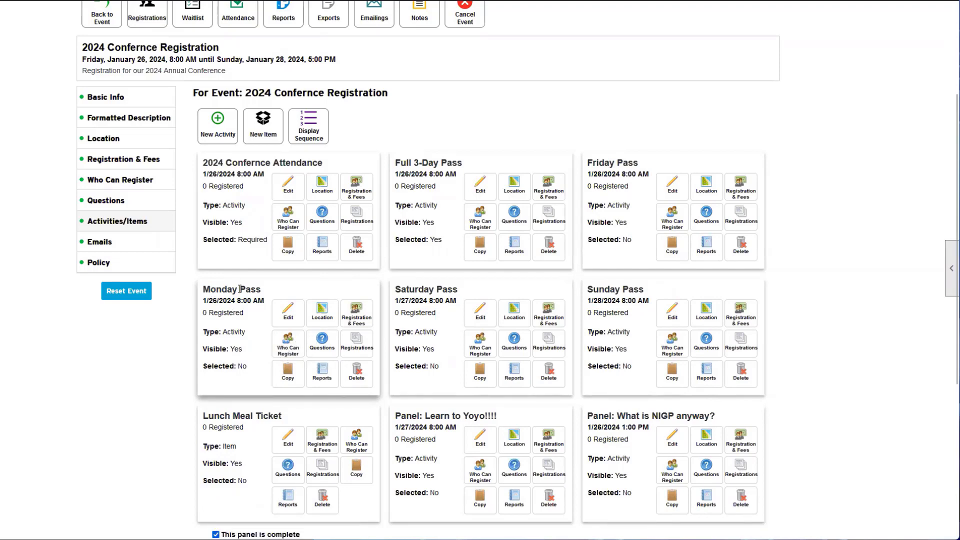
{"action": "left_click_drag", "start_coordinate": [209, 290], "coordinate": [256, 290]}
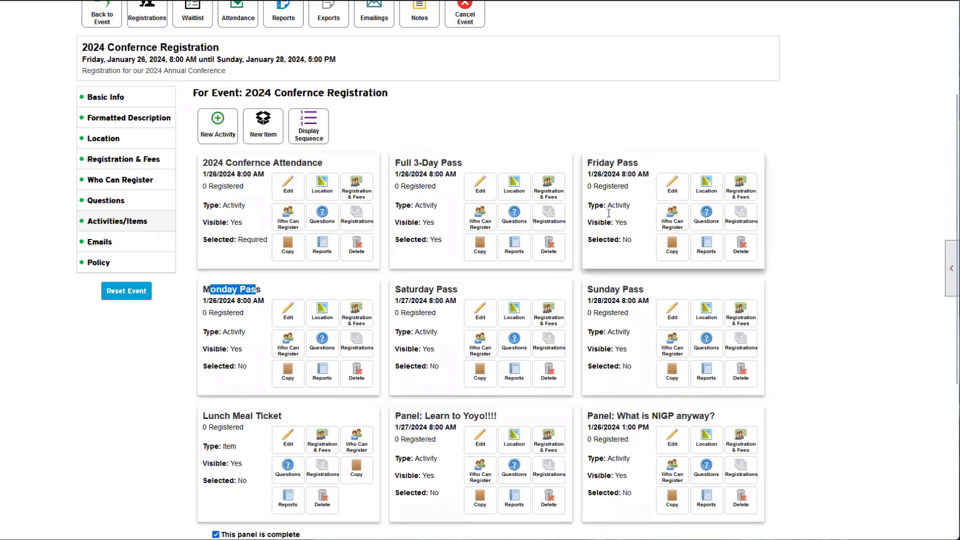
Step: Open the Monday Pass's registrant types and copy the registrant types from another activity into it
{"action": "left_click", "coordinate": [288, 345]}
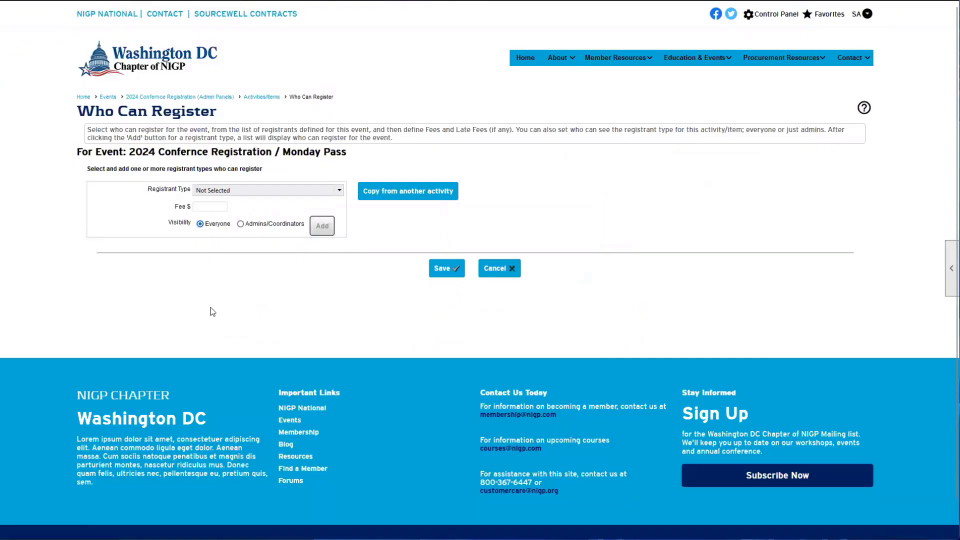
{"action": "left_click", "coordinate": [400, 202]}
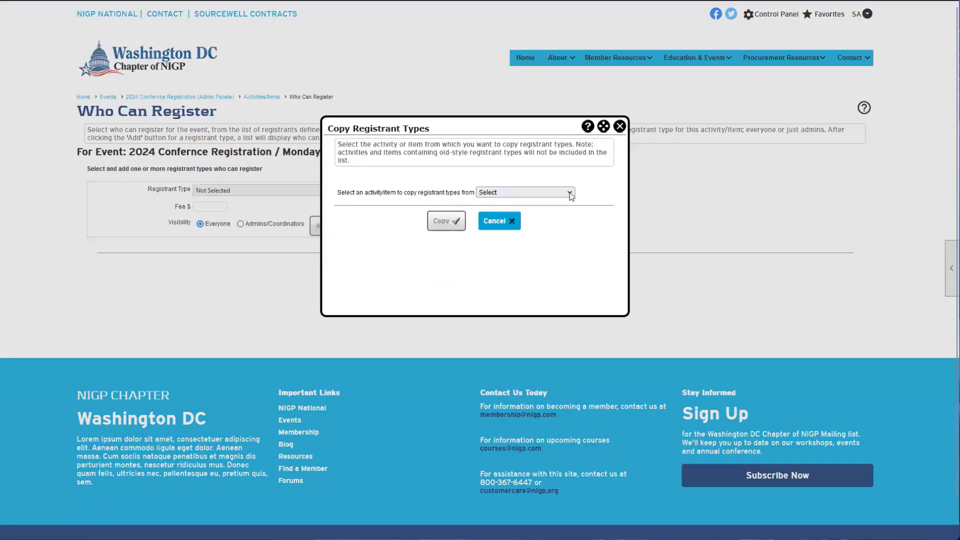
{"action": "left_click", "coordinate": [564, 196]}
{"action": "left_click", "coordinate": [500, 228]}
{"action": "left_click", "coordinate": [445, 222]}
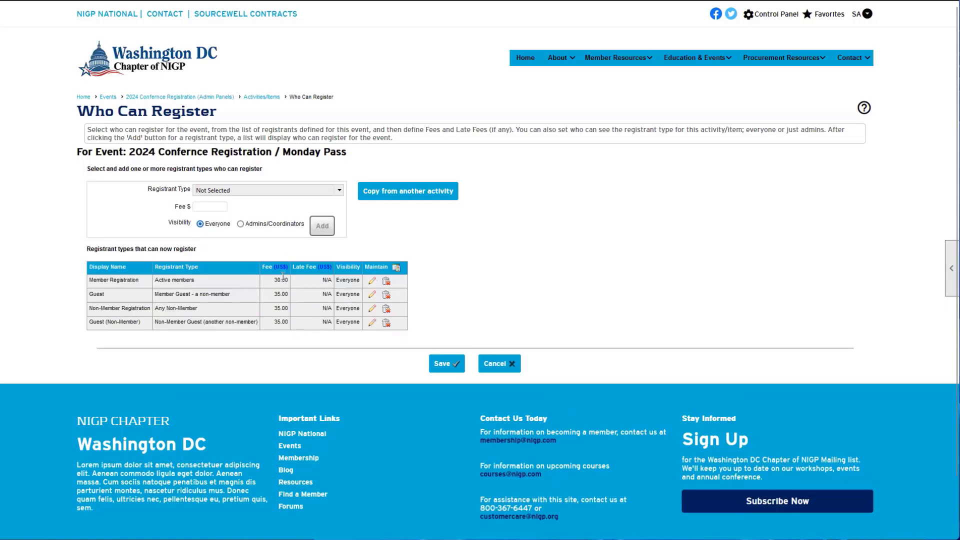
Step: Review the available registrant types and the copied fees for the Monday Pass, and leave without saving
{"action": "left_click", "coordinate": [279, 189]}
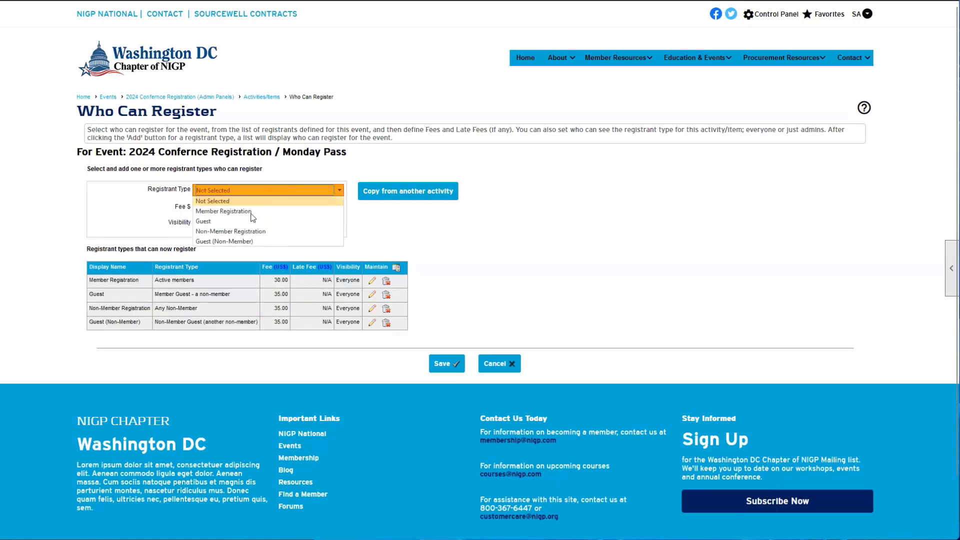
{"action": "left_click", "coordinate": [158, 208]}
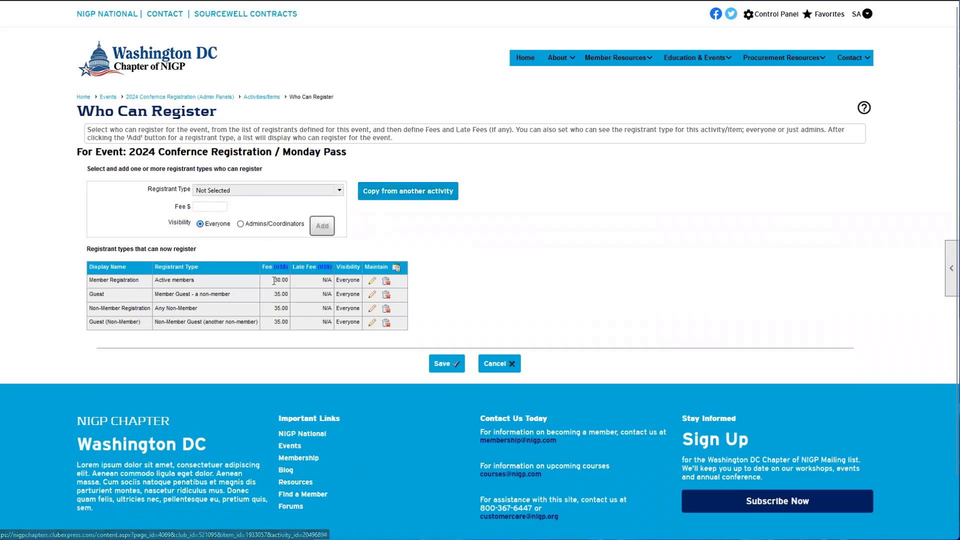
{"action": "left_click_drag", "start_coordinate": [270, 281], "coordinate": [291, 332]}
{"action": "left_click", "coordinate": [290, 331]}
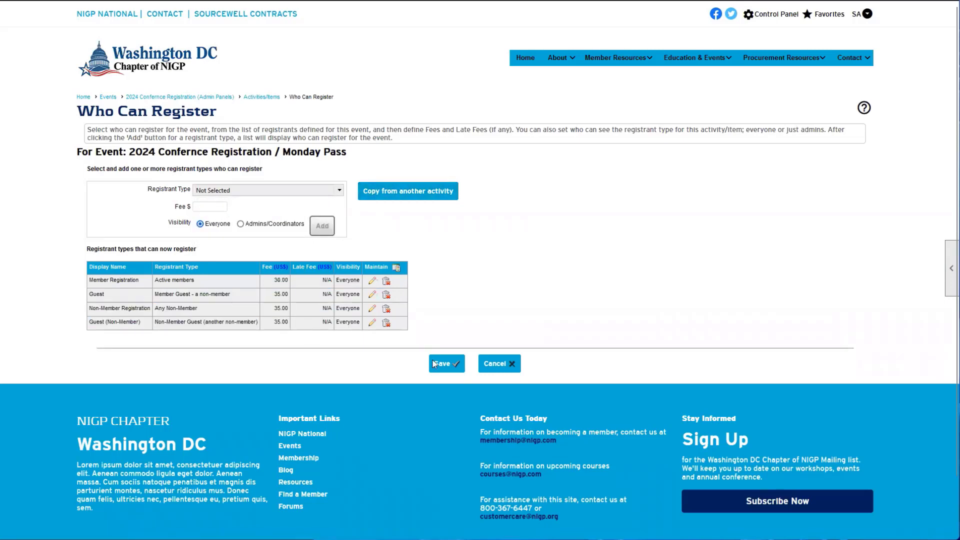
{"action": "left_click", "coordinate": [495, 364]}
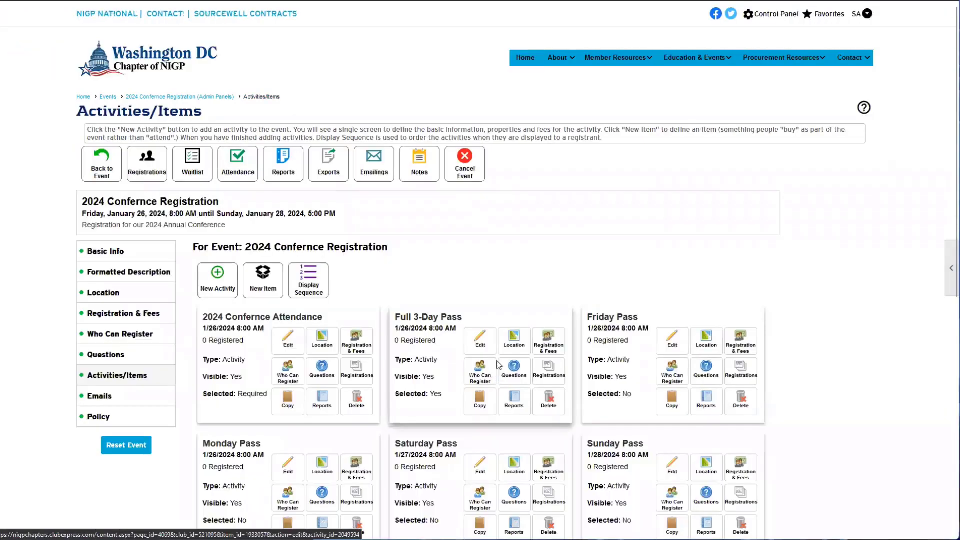
Step: Examine the title and type of the Lunch Meal Ticket in the activities list
{"action": "scroll", "coordinate": [498, 360], "scroll_direction": "down", "scroll_amount": 5}
{"action": "scroll", "coordinate": [498, 359], "scroll_direction": "down", "scroll_amount": 1}
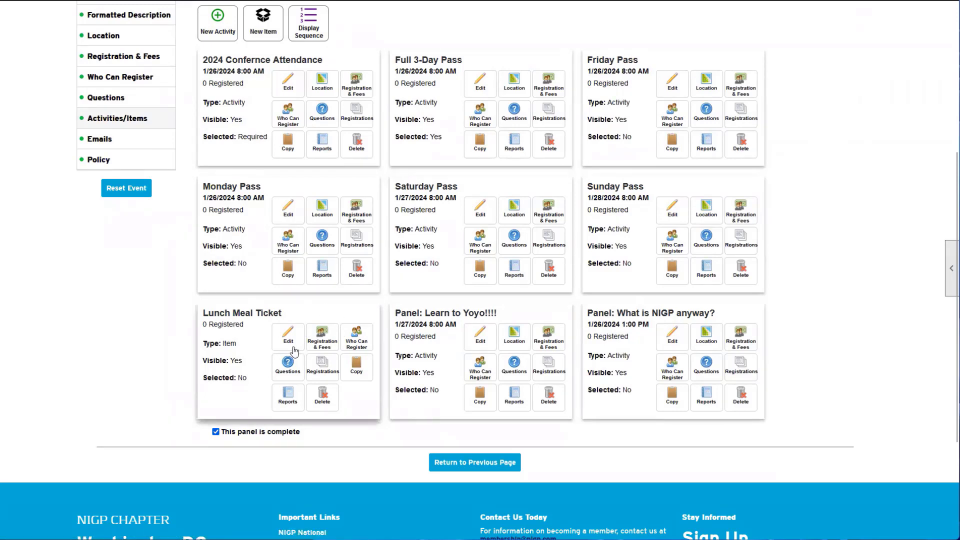
{"action": "left_click_drag", "start_coordinate": [214, 314], "coordinate": [219, 314]}
{"action": "triple_click", "coordinate": [289, 319]}
{"action": "left_click", "coordinate": [289, 319]}
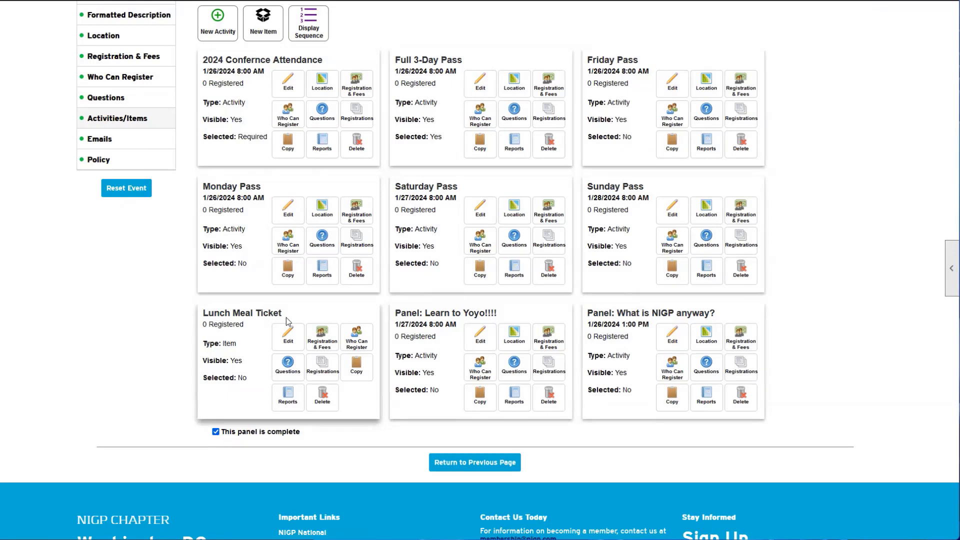
{"action": "left_click_drag", "start_coordinate": [222, 342], "coordinate": [236, 341]}
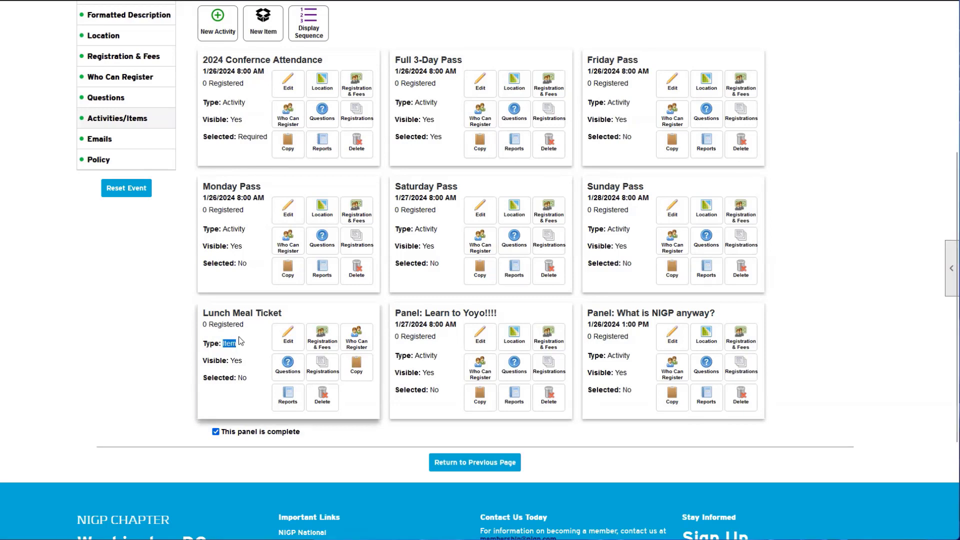
{"action": "left_click_drag", "start_coordinate": [228, 316], "coordinate": [273, 315]}
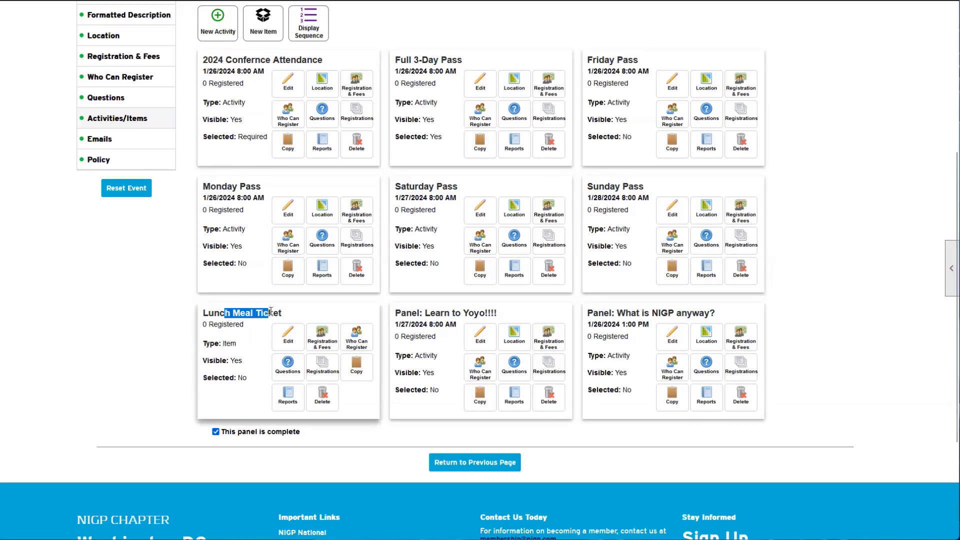
{"action": "left_click", "coordinate": [273, 315]}
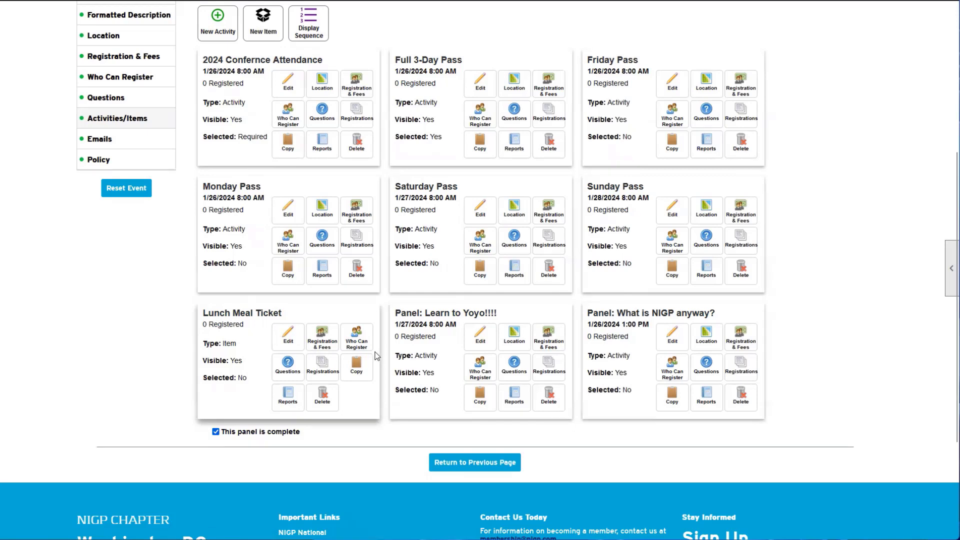
Step: Open the Lunch Meal Ticket's registration and fee settings and allow more than 1 item per registrant after trying the single-item option
{"action": "left_click", "coordinate": [329, 345]}
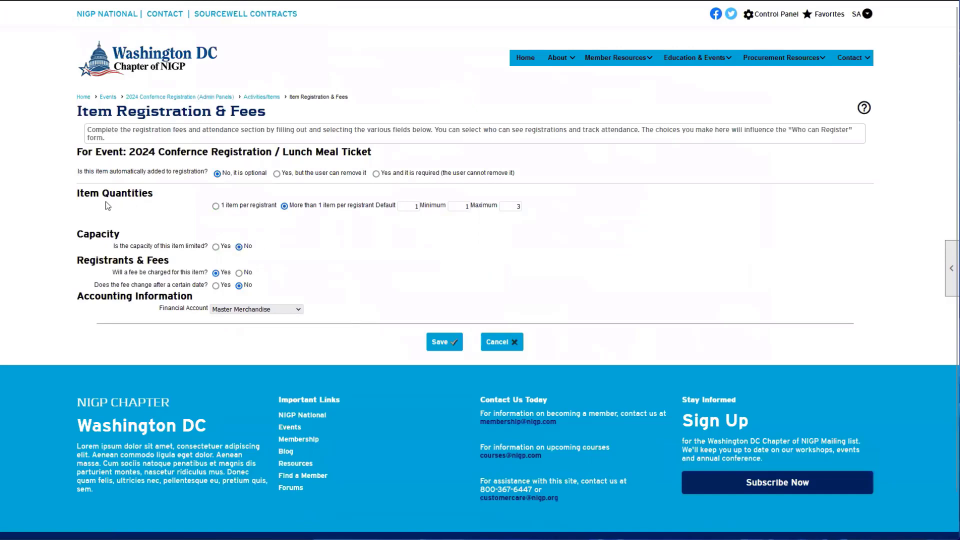
{"action": "left_click_drag", "start_coordinate": [90, 194], "coordinate": [155, 193]}
{"action": "left_click", "coordinate": [216, 206]}
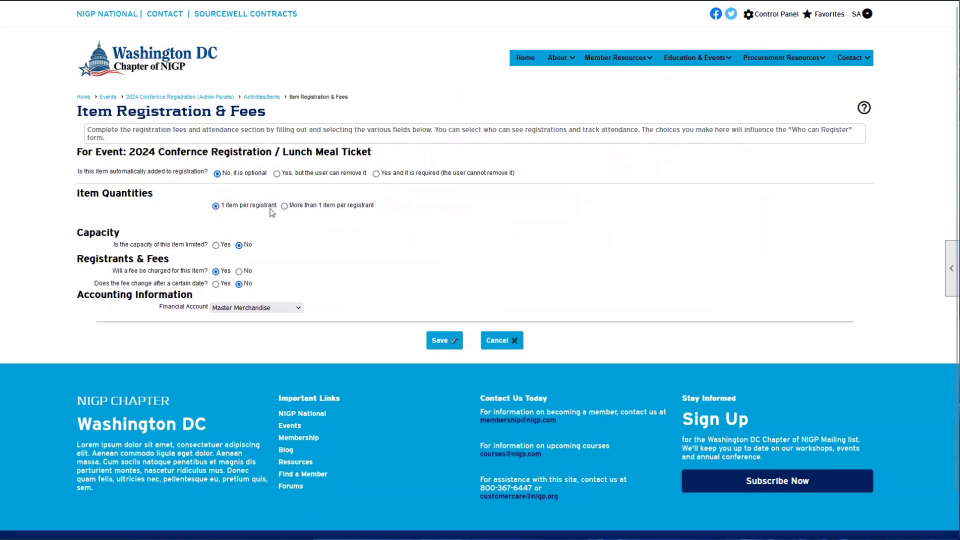
{"action": "left_click", "coordinate": [283, 205]}
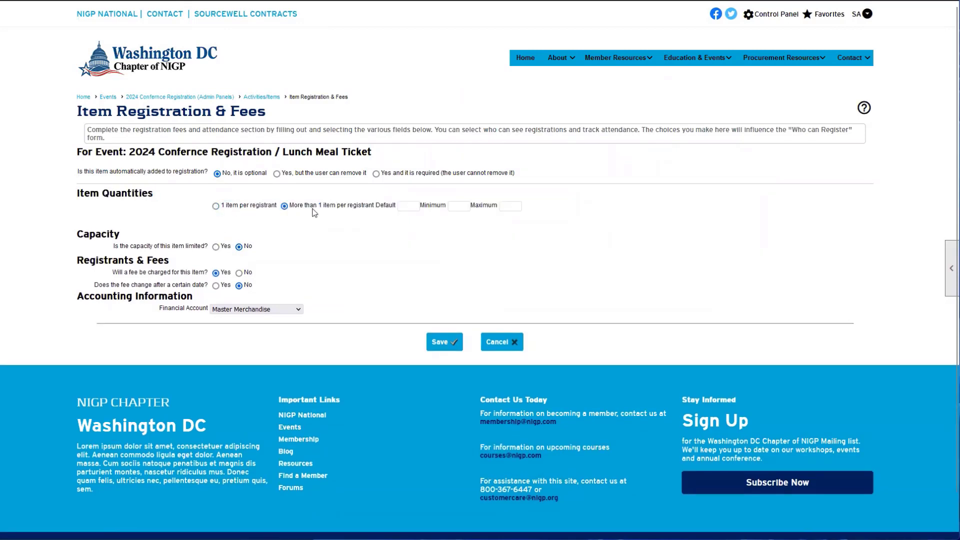
Step: Set the Lunch Meal Ticket's item quantities to default 1, minimum 1 and maximum 3
{"action": "left_click_drag", "start_coordinate": [323, 209], "coordinate": [382, 208]}
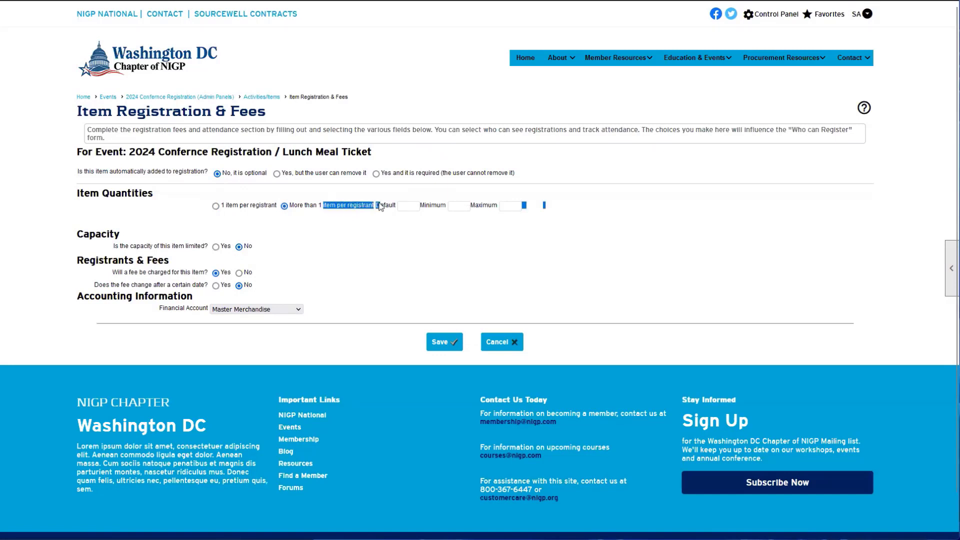
{"action": "left_click", "coordinate": [405, 207]}
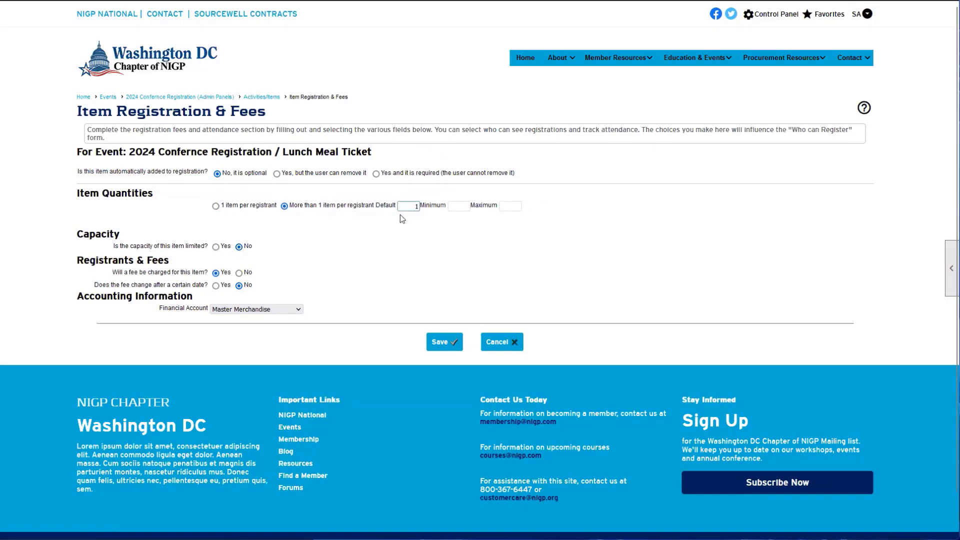
{"action": "left_click", "coordinate": [437, 225]}
{"action": "left_click", "coordinate": [454, 206]}
{"action": "type", "text": "1"}
{"action": "left_click", "coordinate": [457, 228]}
{"action": "left_click", "coordinate": [508, 210]}
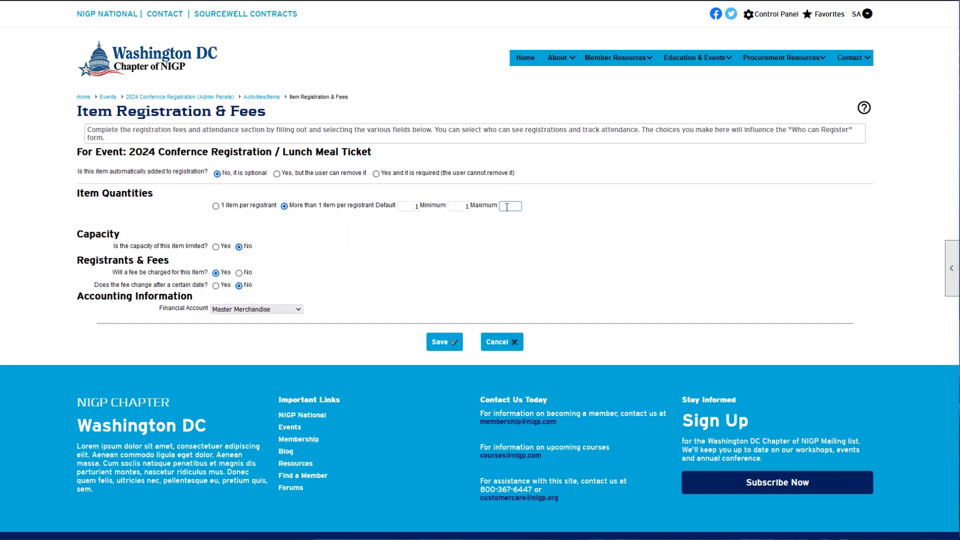
{"action": "left_click", "coordinate": [461, 259]}
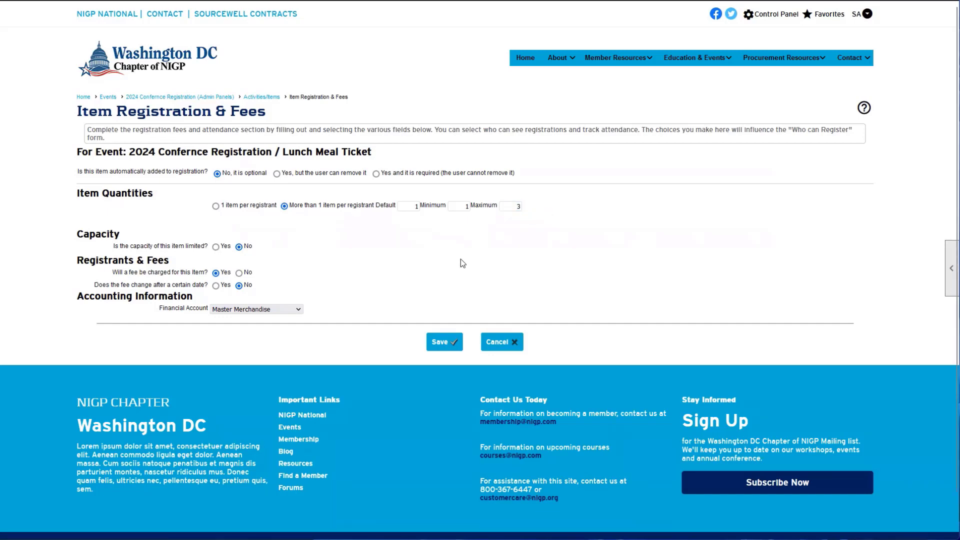
Step: Review the Lunch Meal Ticket's item quantities and capacity limit setting, and leave without saving
{"action": "left_click_drag", "start_coordinate": [285, 155], "coordinate": [403, 157]}
{"action": "left_click_drag", "start_coordinate": [505, 202], "coordinate": [421, 205]}
{"action": "left_click", "coordinate": [539, 202]}
{"action": "left_click", "coordinate": [511, 207]}
{"action": "left_click_drag", "start_coordinate": [130, 246], "coordinate": [114, 246]}
{"action": "left_click", "coordinate": [183, 249]}
{"action": "left_click", "coordinate": [498, 342]}
Step: View the fees per registrant type of the Lunch Meal Ticket and leave without saving
{"action": "scroll", "coordinate": [510, 323], "scroll_direction": "down", "scroll_amount": 3}
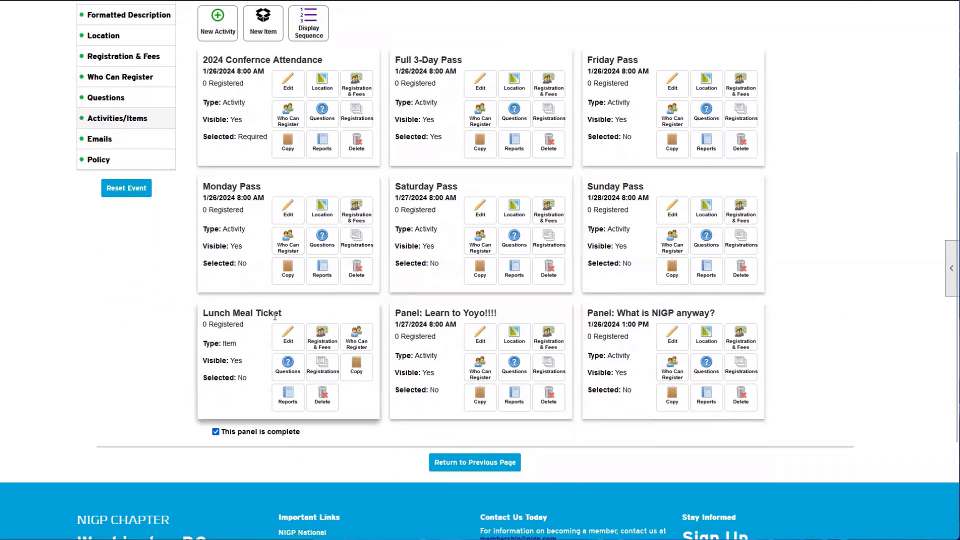
{"action": "left_click", "coordinate": [358, 337]}
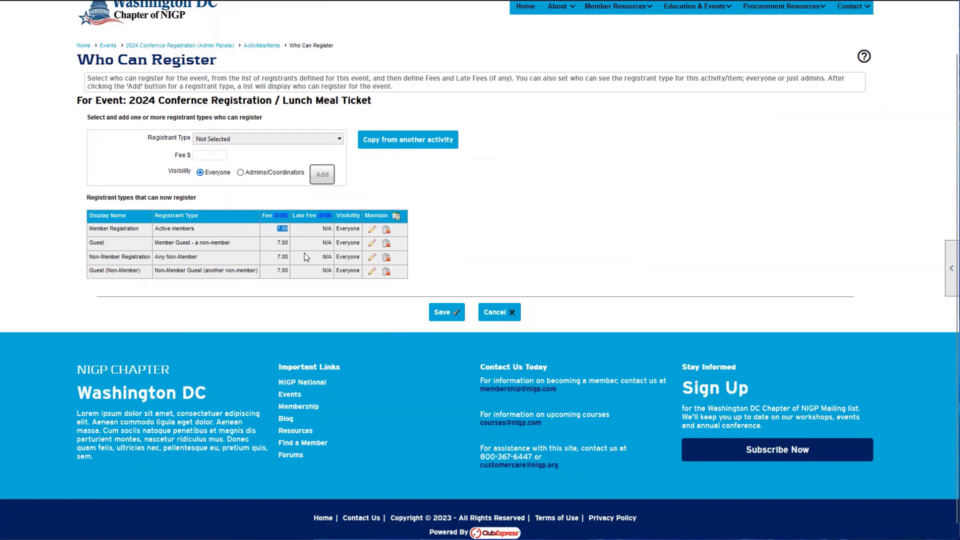
{"action": "left_click", "coordinate": [276, 231]}
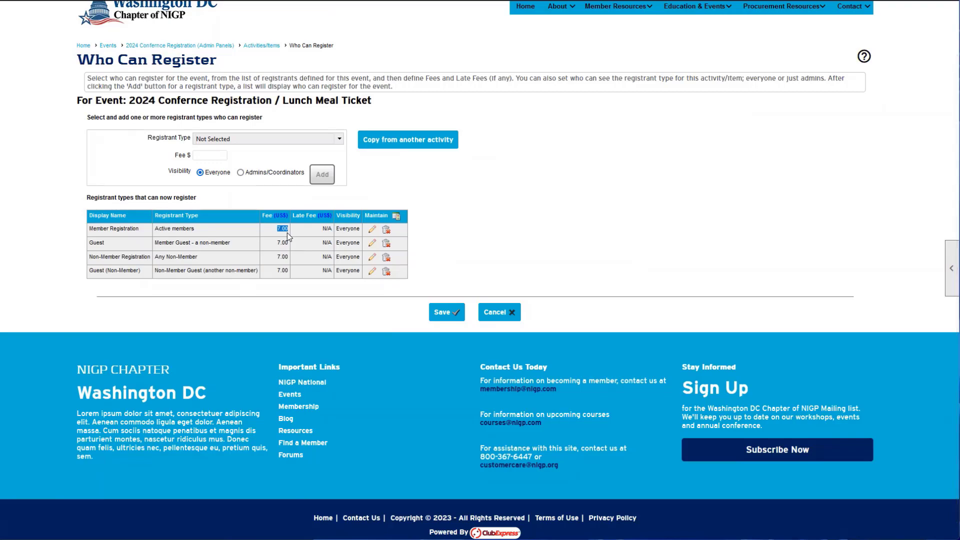
{"action": "left_click", "coordinate": [499, 312]}
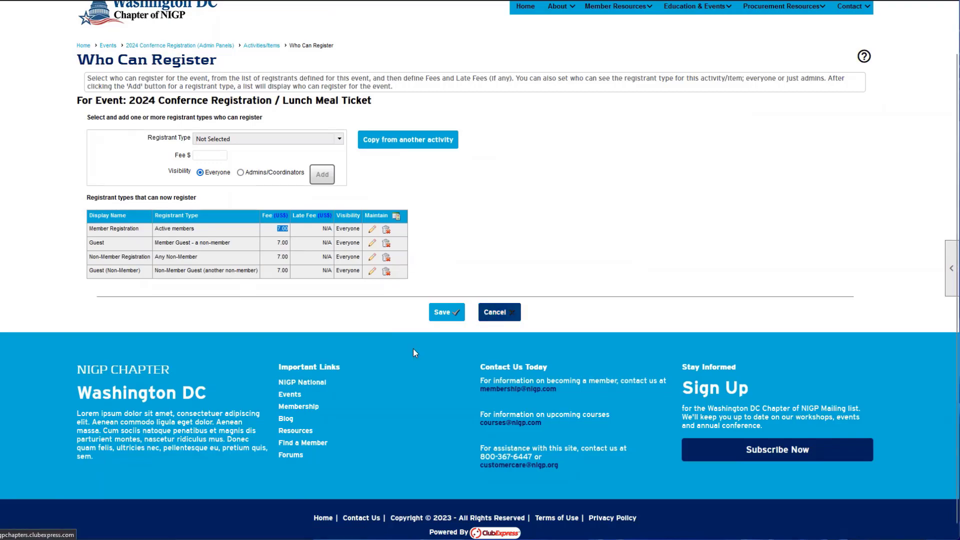
{"action": "scroll", "coordinate": [414, 373], "scroll_direction": "down", "scroll_amount": 4}
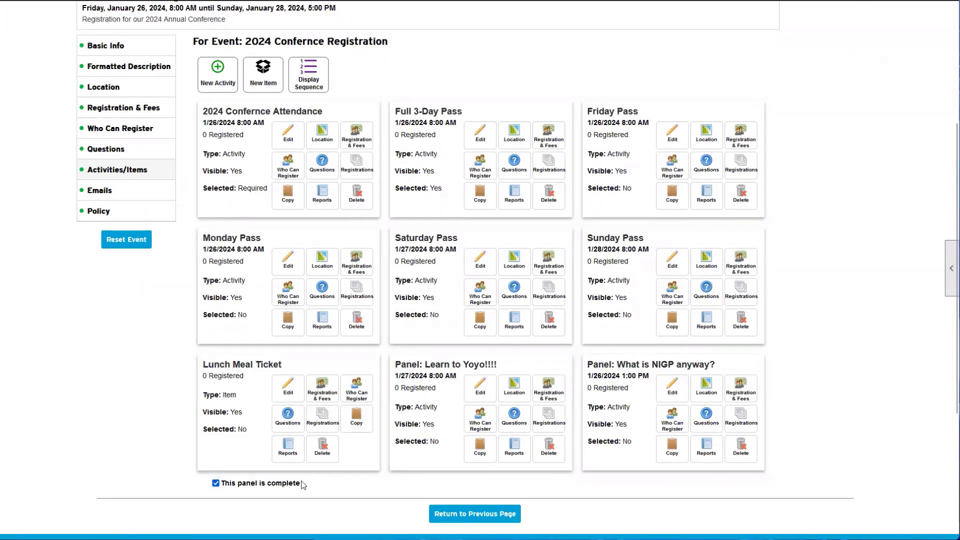
{"action": "left_click", "coordinate": [293, 453]}
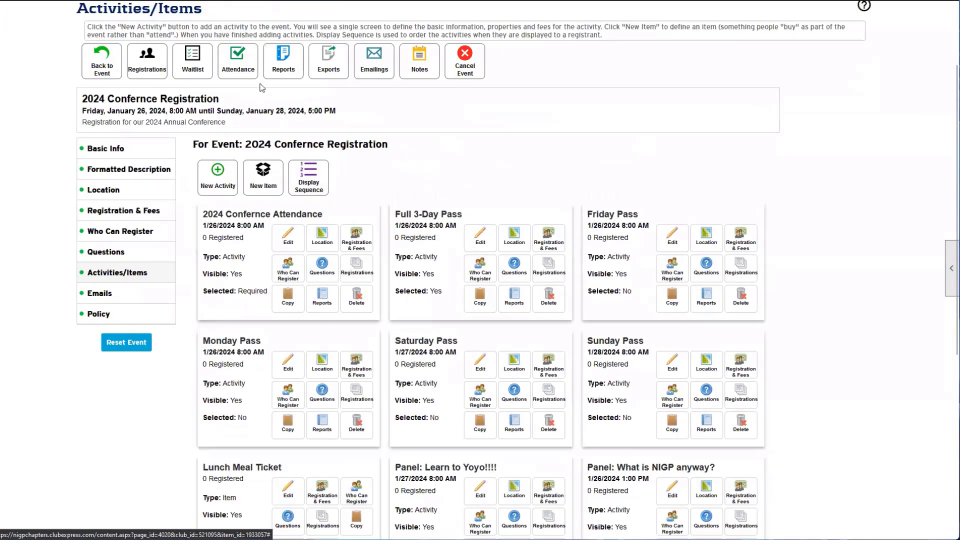
{"action": "scroll", "coordinate": [306, 159], "scroll_direction": "down", "scroll_amount": 1}
{"action": "scroll", "coordinate": [307, 159], "scroll_direction": "down", "scroll_amount": 1}
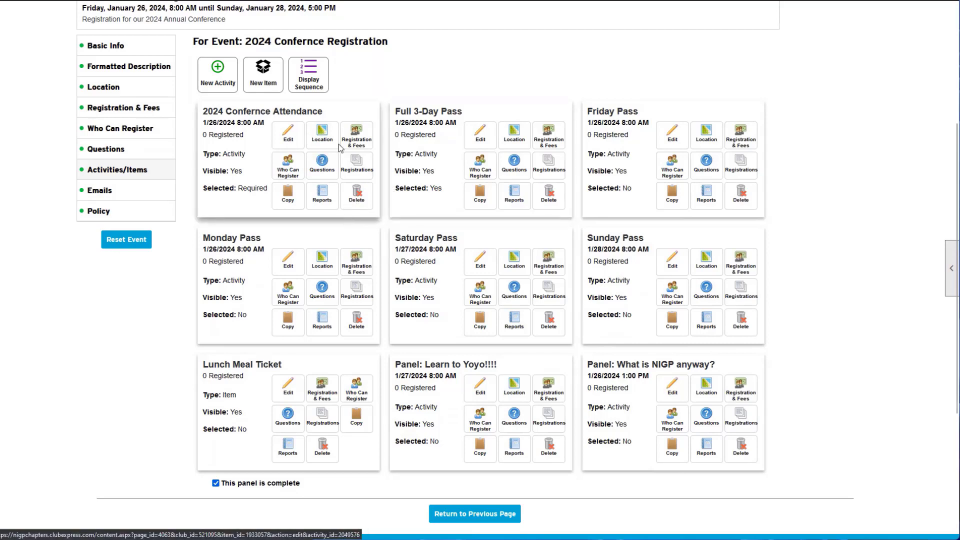
Step: Try setting the 2024 Confernce Attendance activity to not show on the registration screen, and cancel without saving
{"action": "left_click", "coordinate": [360, 140]}
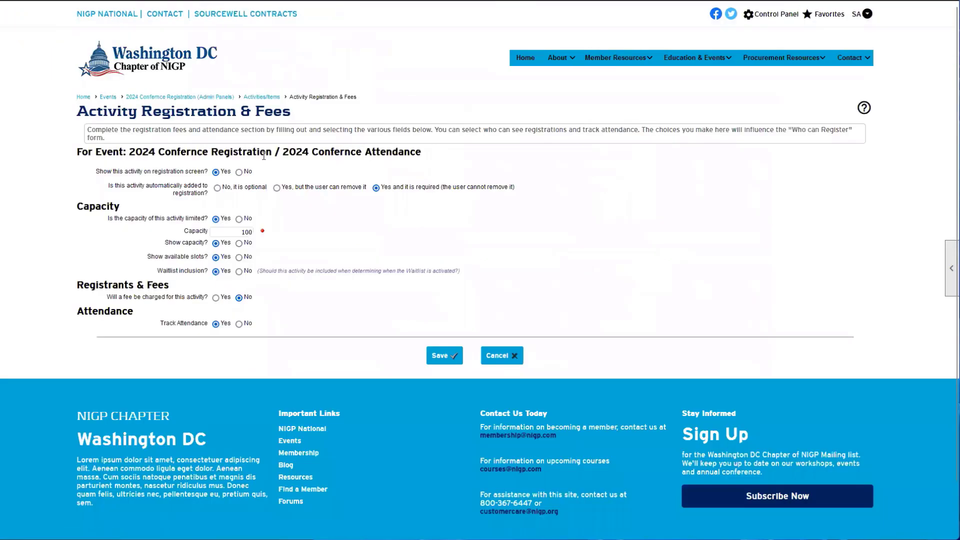
{"action": "left_click_drag", "start_coordinate": [95, 173], "coordinate": [202, 181]}
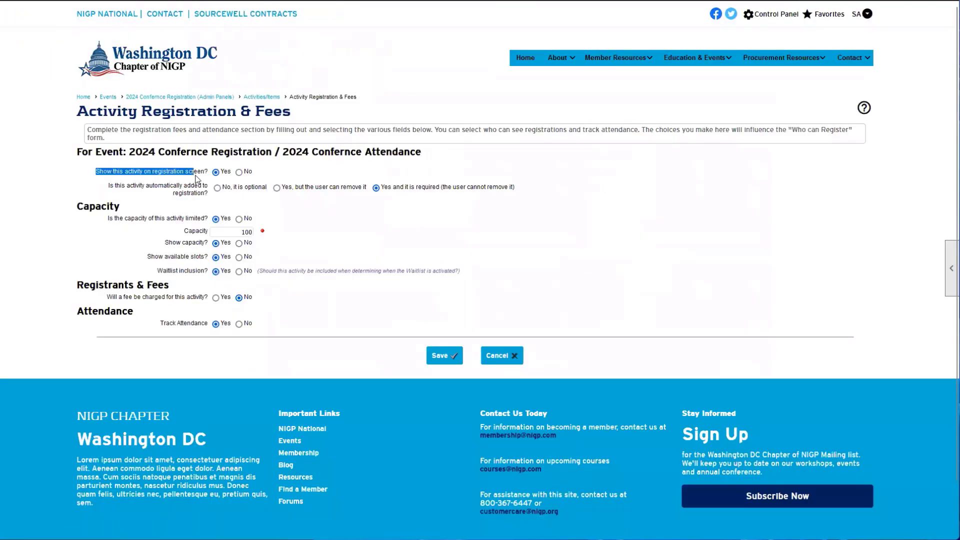
{"action": "left_click", "coordinate": [203, 179]}
{"action": "left_click", "coordinate": [239, 173]}
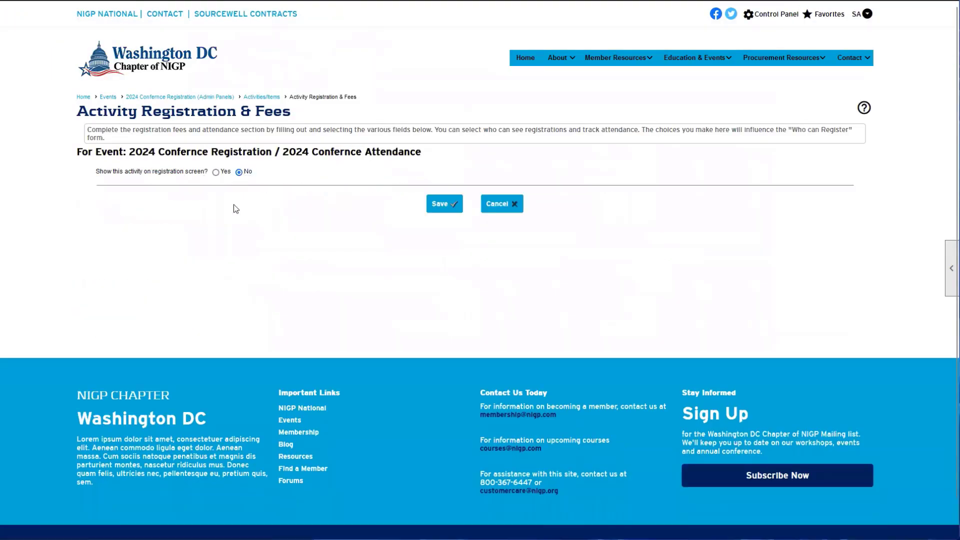
{"action": "left_click", "coordinate": [502, 215]}
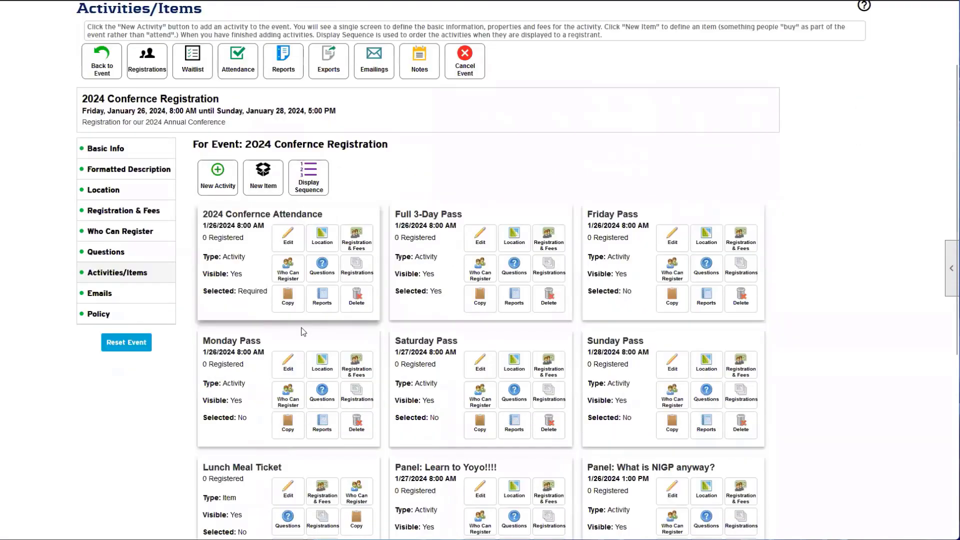
Step: Delete the Monday Pass activity from the 2024 Confernce Registration event and dismiss the resulting message
{"action": "scroll", "coordinate": [375, 331], "scroll_direction": "down", "scroll_amount": 2}
{"action": "scroll", "coordinate": [436, 292], "scroll_direction": "down", "scroll_amount": 2}
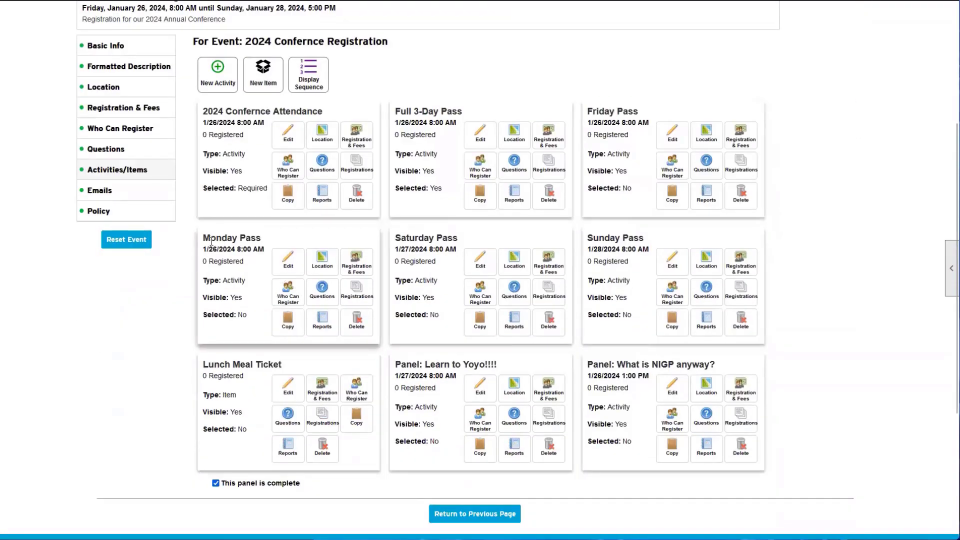
{"action": "left_click_drag", "start_coordinate": [287, 241], "coordinate": [210, 242]}
{"action": "left_click", "coordinate": [290, 241]}
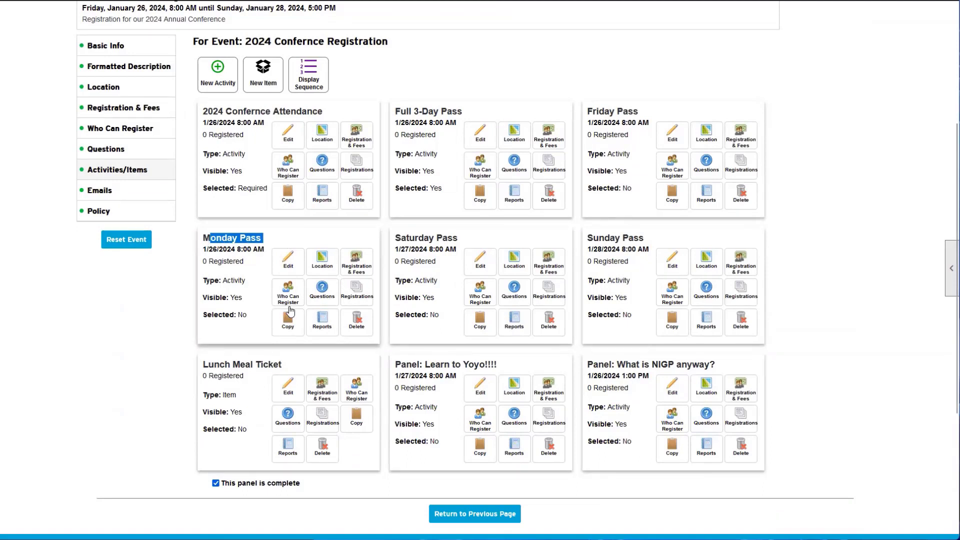
{"action": "left_click", "coordinate": [357, 320]}
{"action": "left_click", "coordinate": [519, 288]}
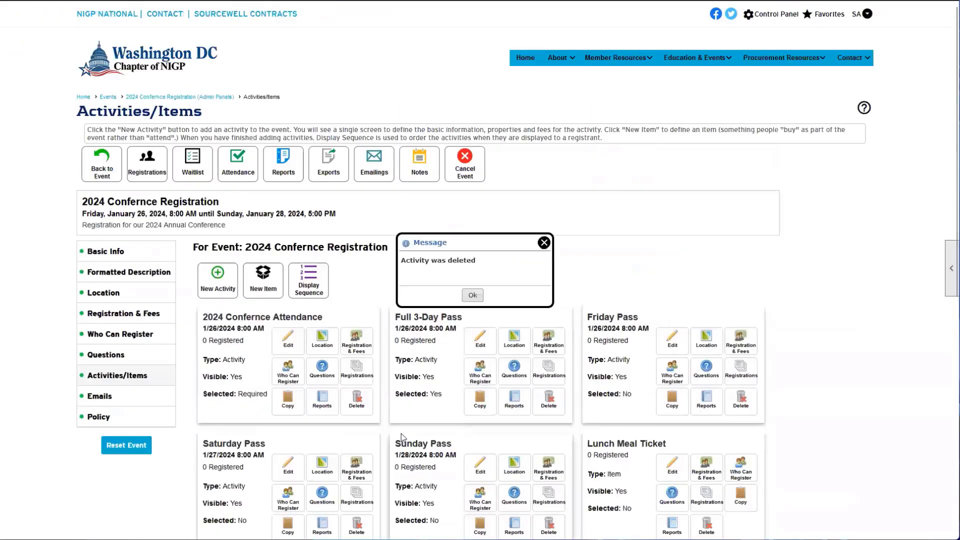
{"action": "scroll", "coordinate": [509, 331], "scroll_direction": "down", "scroll_amount": 2}
{"action": "scroll", "coordinate": [509, 331], "scroll_direction": "down", "scroll_amount": 3}
{"action": "left_click", "coordinate": [472, 90]}
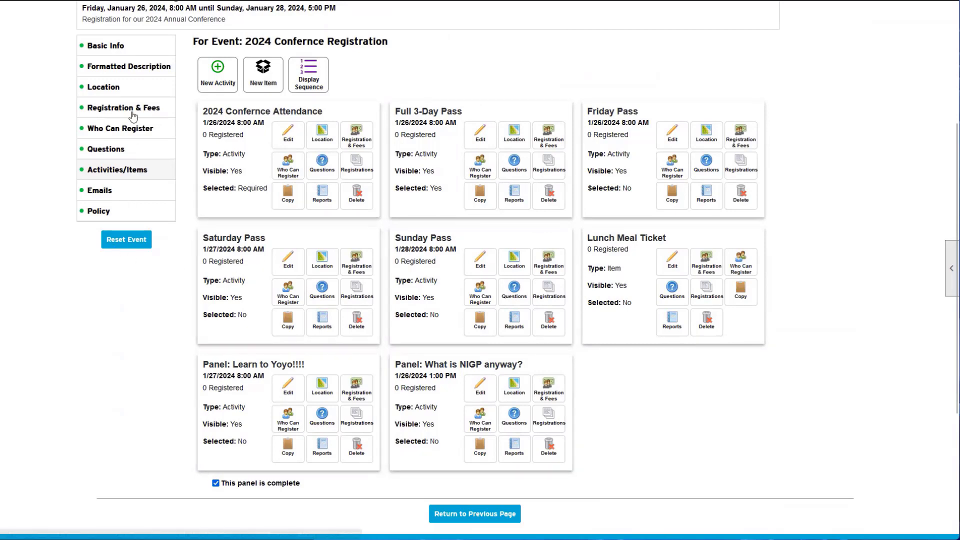
Step: Leave the activities list and view the 2024 Confernce Registration event's public page
{"action": "scroll", "coordinate": [128, 149], "scroll_direction": "up", "scroll_amount": 1}
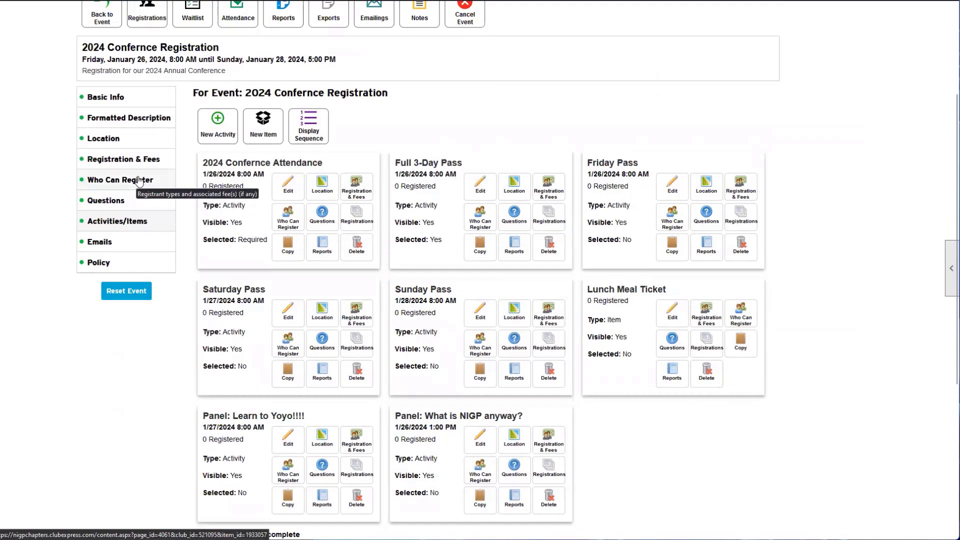
{"action": "scroll", "coordinate": [147, 175], "scroll_direction": "down", "scroll_amount": 3}
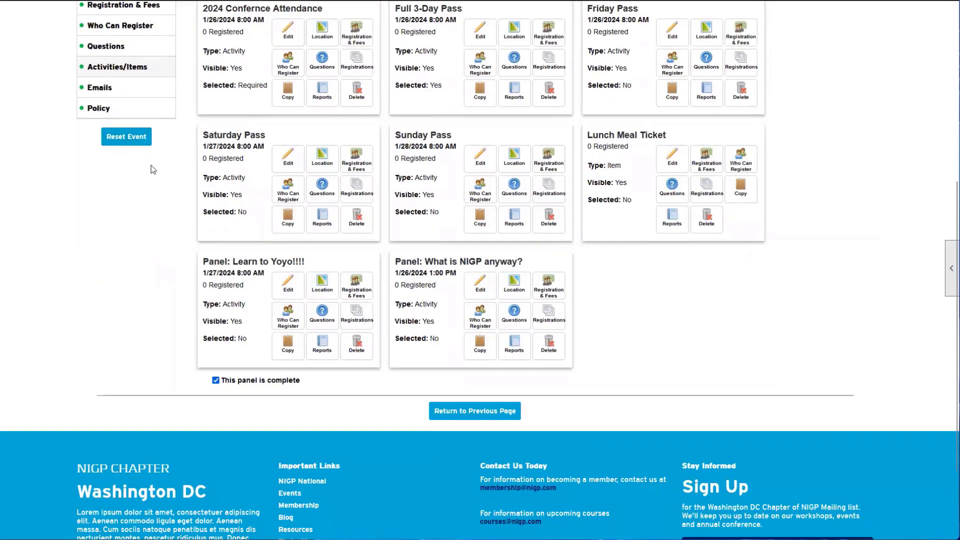
{"action": "scroll", "coordinate": [311, 274], "scroll_direction": "up", "scroll_amount": 2}
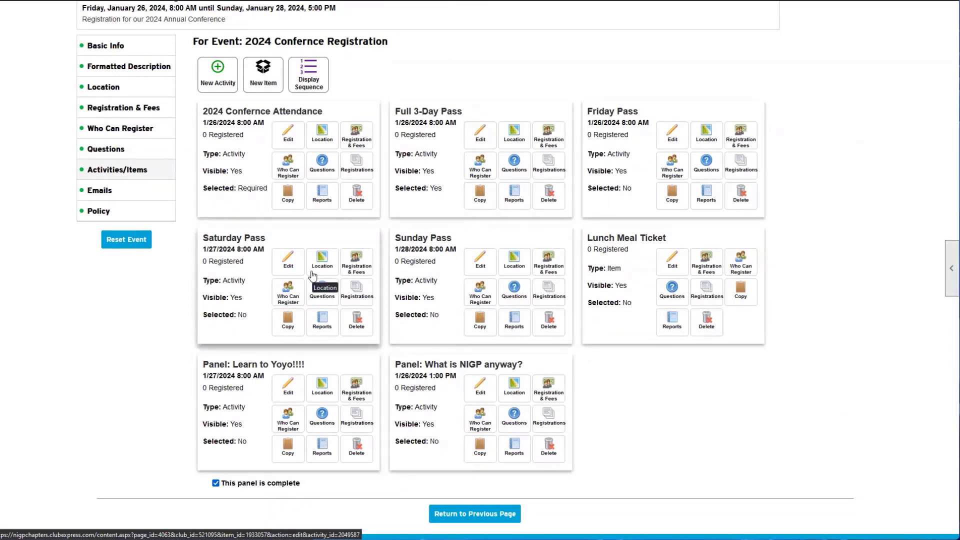
{"action": "left_click", "coordinate": [470, 522]}
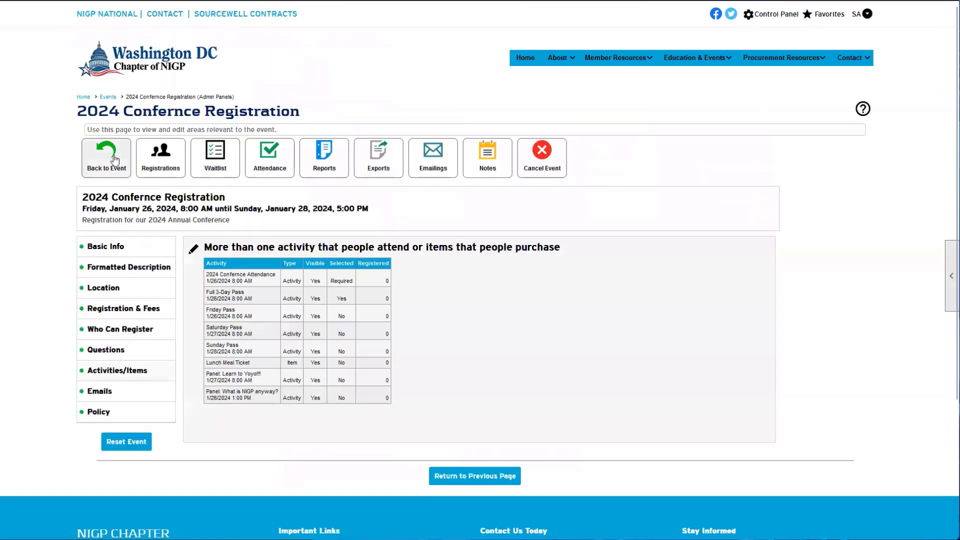
{"action": "left_click", "coordinate": [115, 160]}
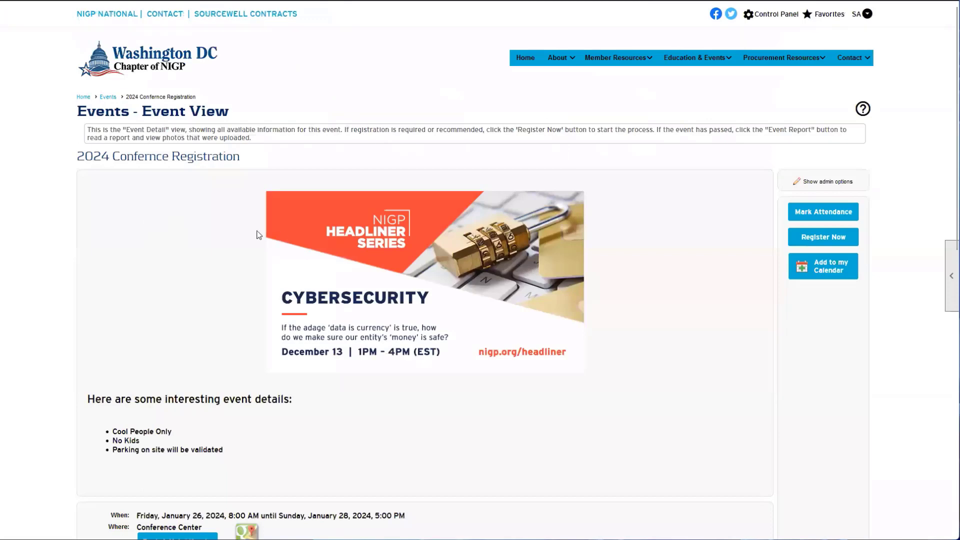
{"action": "scroll", "coordinate": [258, 234], "scroll_direction": "down", "scroll_amount": 2}
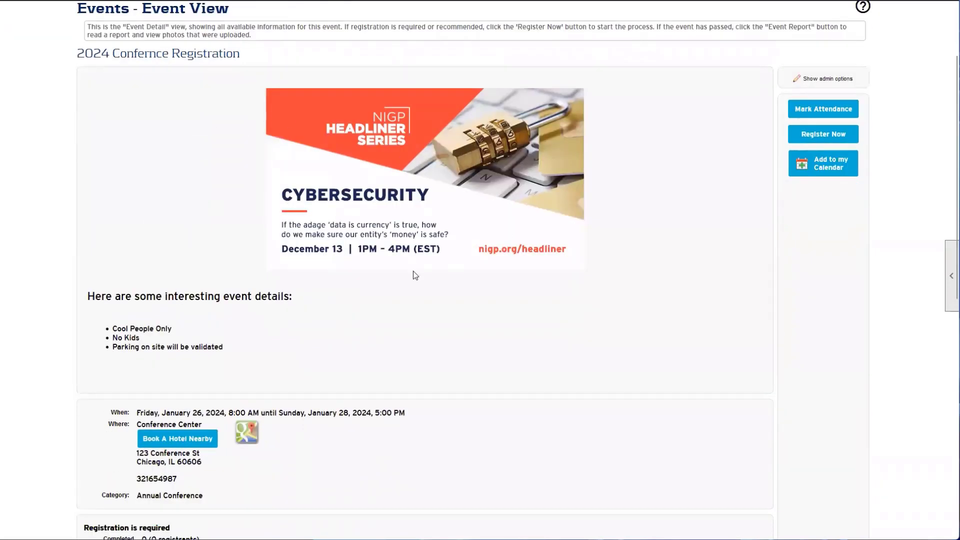
{"action": "scroll", "coordinate": [413, 271], "scroll_direction": "up", "scroll_amount": 2}
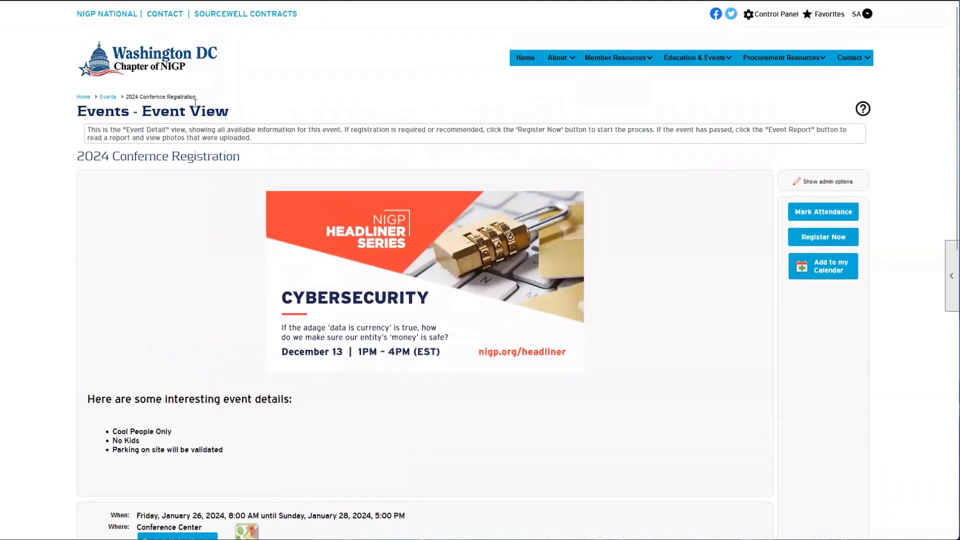
Step: From the site's home page, go to the upcoming events and open the January 26 2024 Confernce Registration event
{"action": "left_click", "coordinate": [93, 97]}
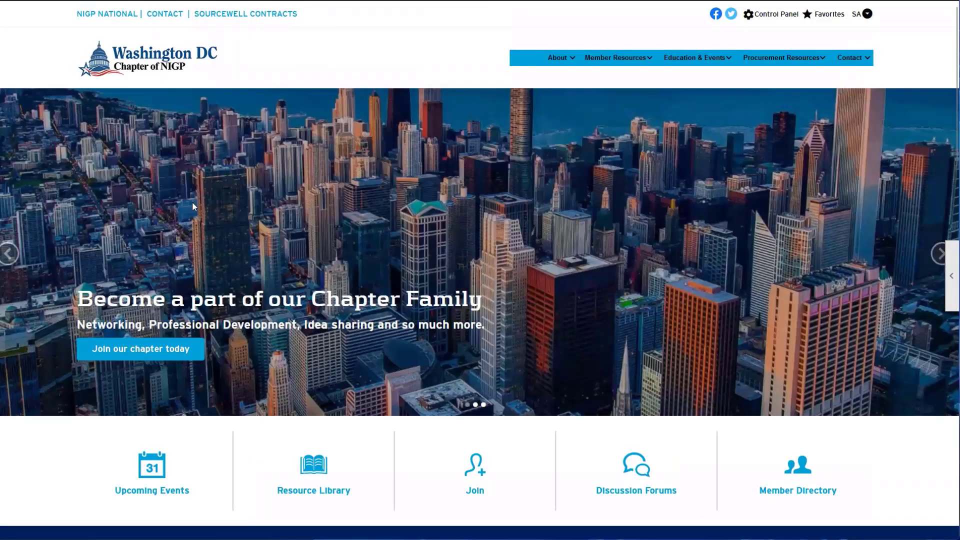
{"action": "scroll", "coordinate": [192, 300], "scroll_direction": "down", "scroll_amount": 2}
{"action": "left_click", "coordinate": [144, 337]}
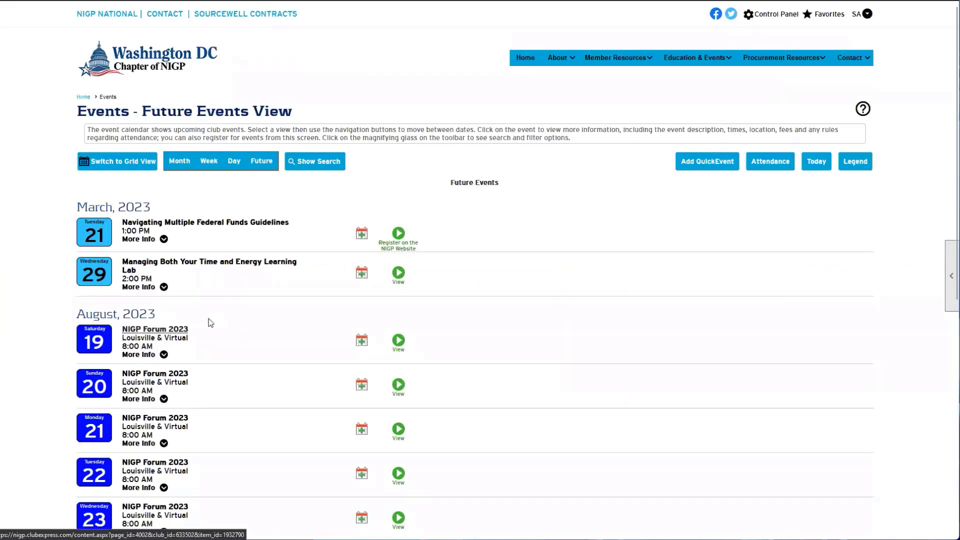
{"action": "scroll", "coordinate": [332, 289], "scroll_direction": "down", "scroll_amount": 5}
{"action": "scroll", "coordinate": [238, 326], "scroll_direction": "down", "scroll_amount": 2}
{"action": "scroll", "coordinate": [225, 375], "scroll_direction": "up", "scroll_amount": 1}
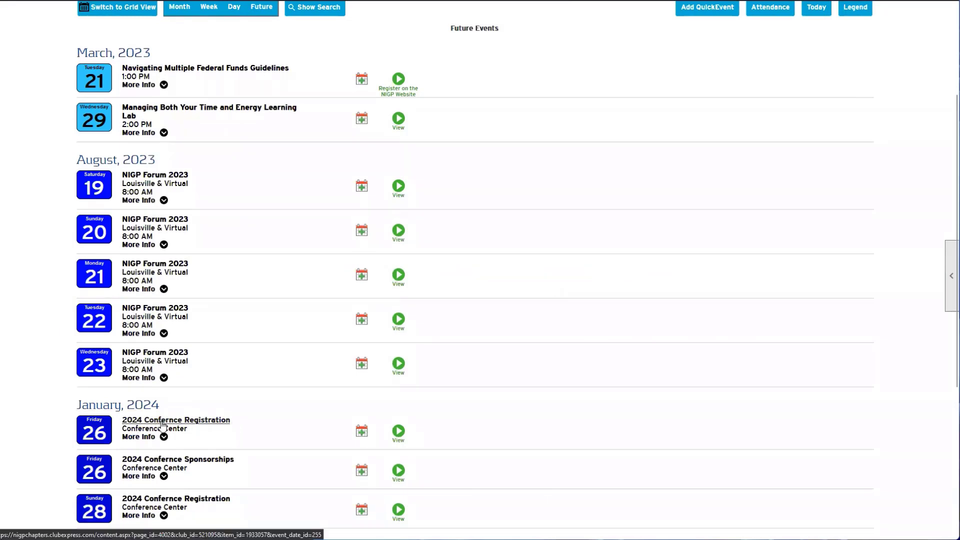
{"action": "scroll", "coordinate": [303, 191], "scroll_direction": "up", "scroll_amount": 1}
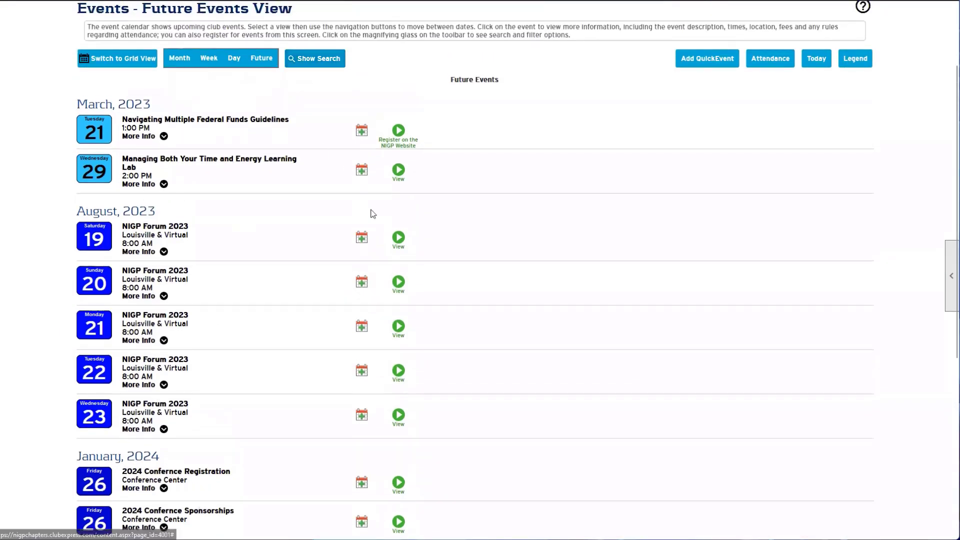
{"action": "scroll", "coordinate": [360, 224], "scroll_direction": "down", "scroll_amount": 2}
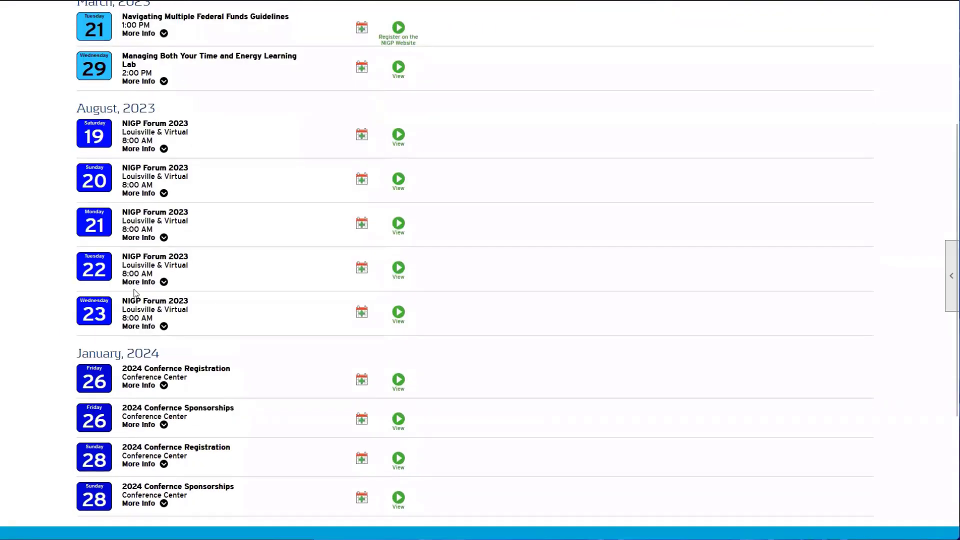
{"action": "left_click", "coordinate": [195, 372]}
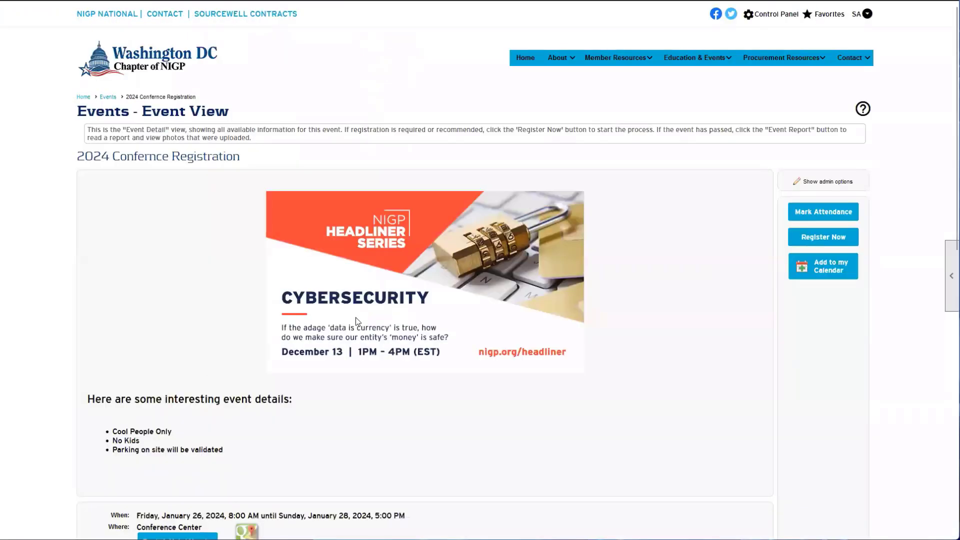
Step: Review the event's description, dates, location and list of activities on its public page
{"action": "scroll", "coordinate": [426, 300], "scroll_direction": "down", "scroll_amount": 2}
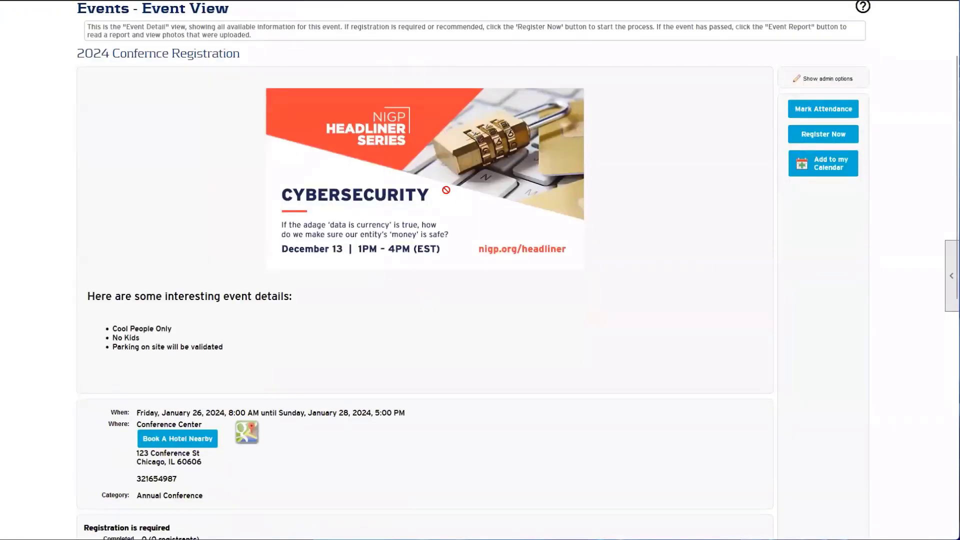
{"action": "scroll", "coordinate": [218, 239], "scroll_direction": "down", "scroll_amount": 2}
{"action": "left_click_drag", "start_coordinate": [99, 194], "coordinate": [306, 216]}
{"action": "scroll", "coordinate": [307, 217], "scroll_direction": "down", "scroll_amount": 4}
{"action": "scroll", "coordinate": [337, 210], "scroll_direction": "down", "scroll_amount": 1}
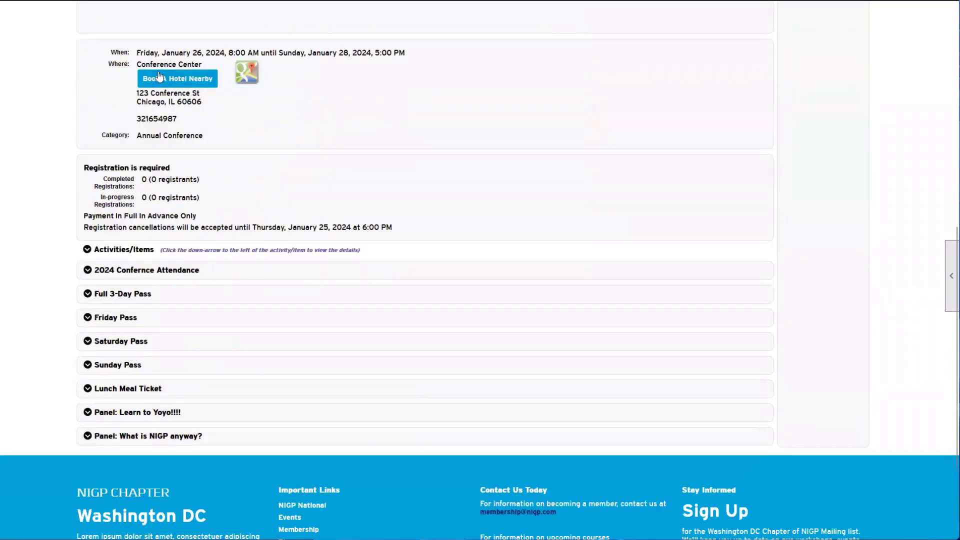
{"action": "left_click_drag", "start_coordinate": [118, 52], "coordinate": [265, 50]}
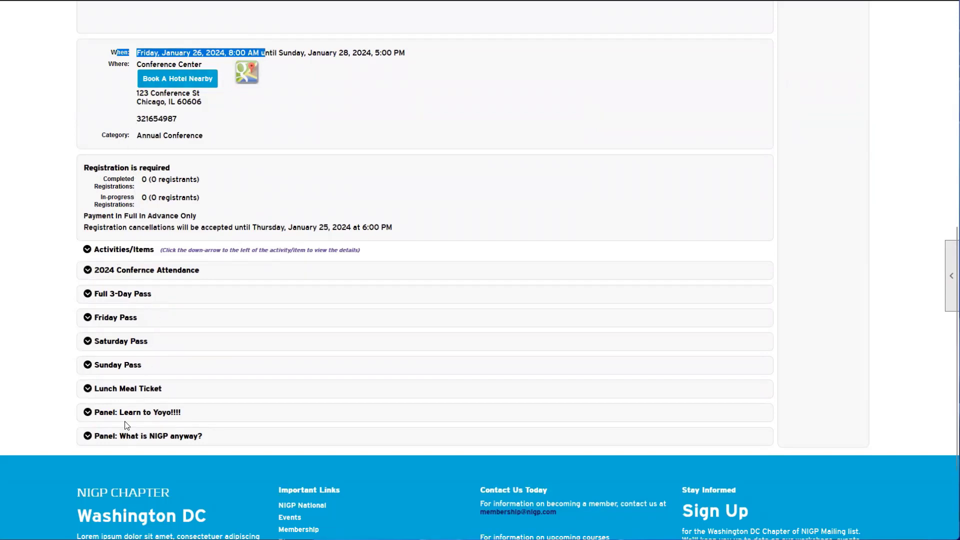
Step: Expand the 2024 Confernce Attendance details, review its capacity and registrant fees, and collapse them
{"action": "left_click", "coordinate": [87, 270]}
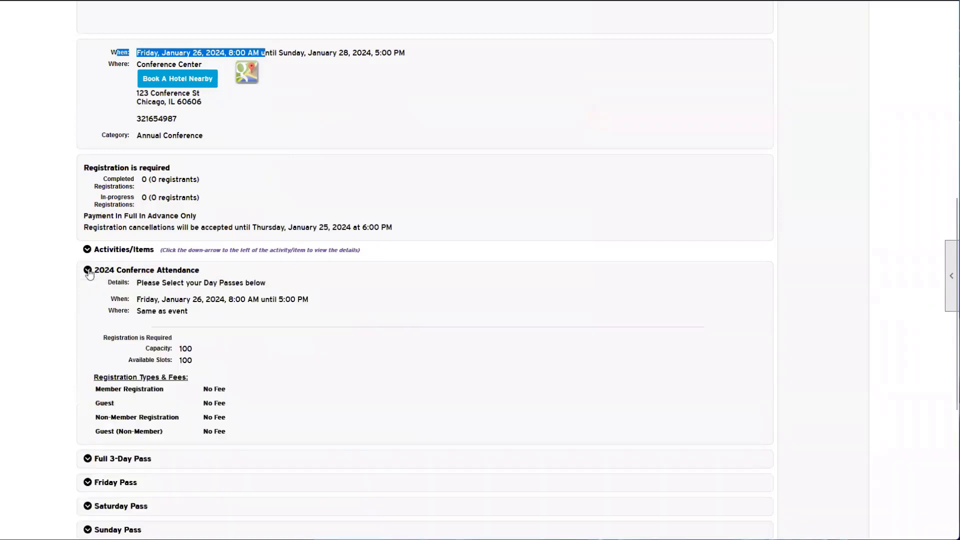
{"action": "left_click_drag", "start_coordinate": [118, 270], "coordinate": [94, 270]}
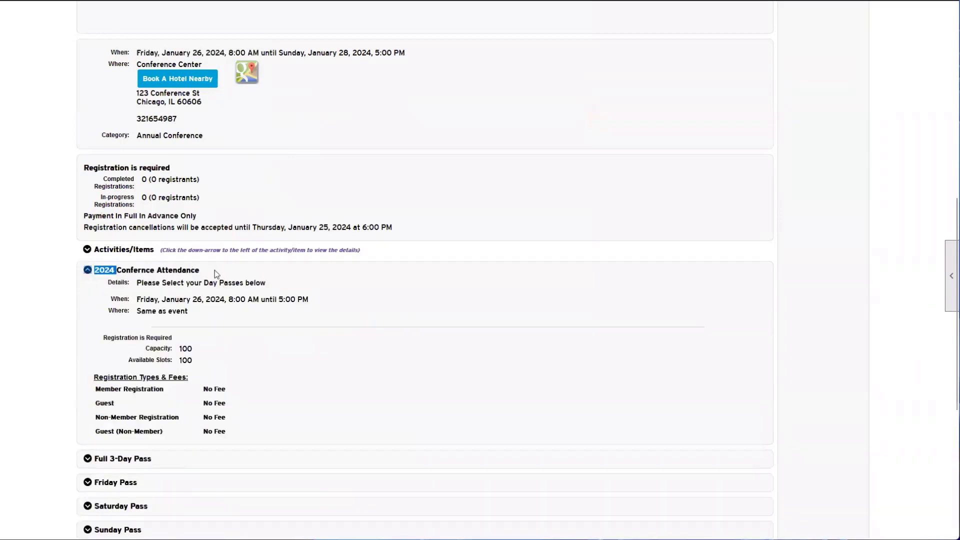
{"action": "left_click", "coordinate": [149, 346]}
{"action": "left_click_drag", "start_coordinate": [181, 354], "coordinate": [208, 351]}
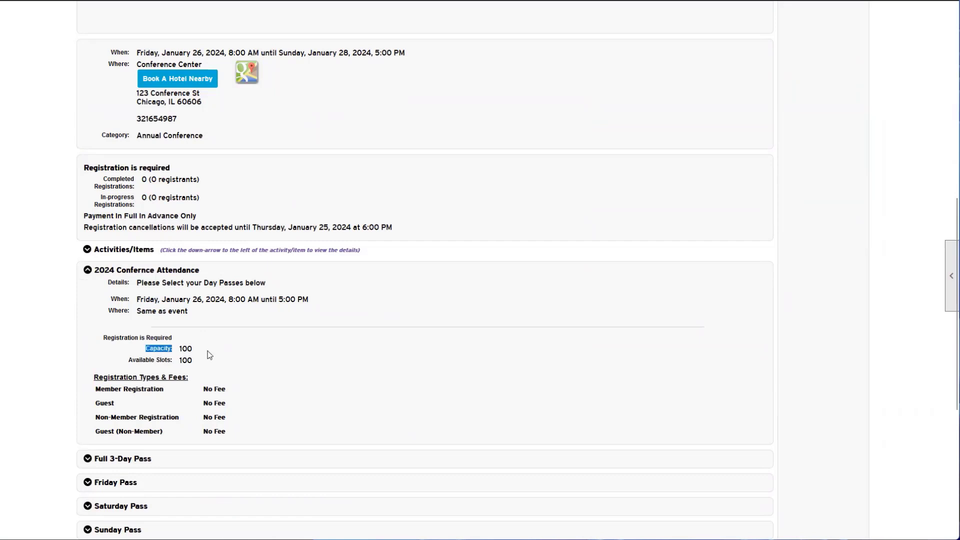
{"action": "left_click_drag", "start_coordinate": [208, 390], "coordinate": [220, 431]}
{"action": "left_click", "coordinate": [220, 431]}
{"action": "left_click", "coordinate": [87, 270]}
Step: Expand the Full 3-Day Pass details, review the fees per registration type and their date-based increases, and collapse them
{"action": "scroll", "coordinate": [102, 282], "scroll_direction": "down", "scroll_amount": 1}
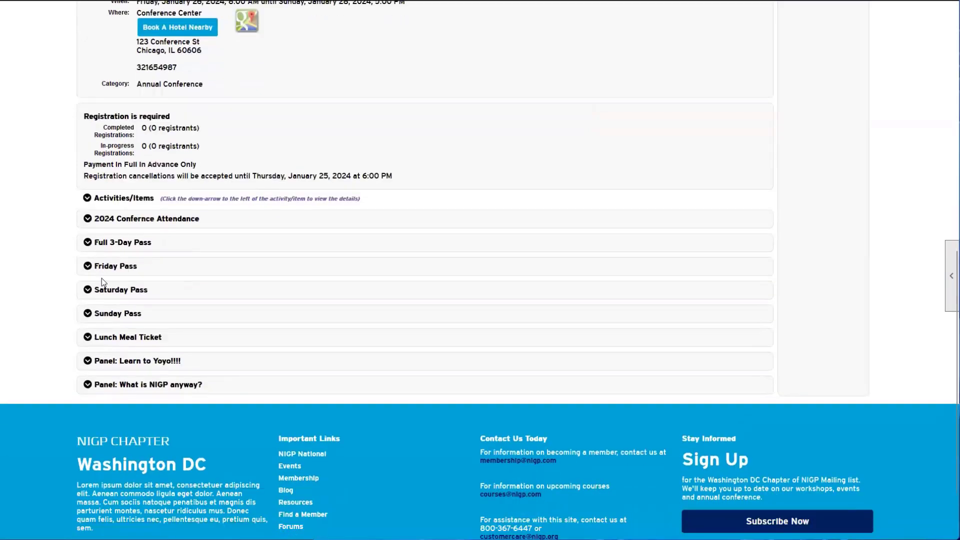
{"action": "left_click", "coordinate": [87, 242]}
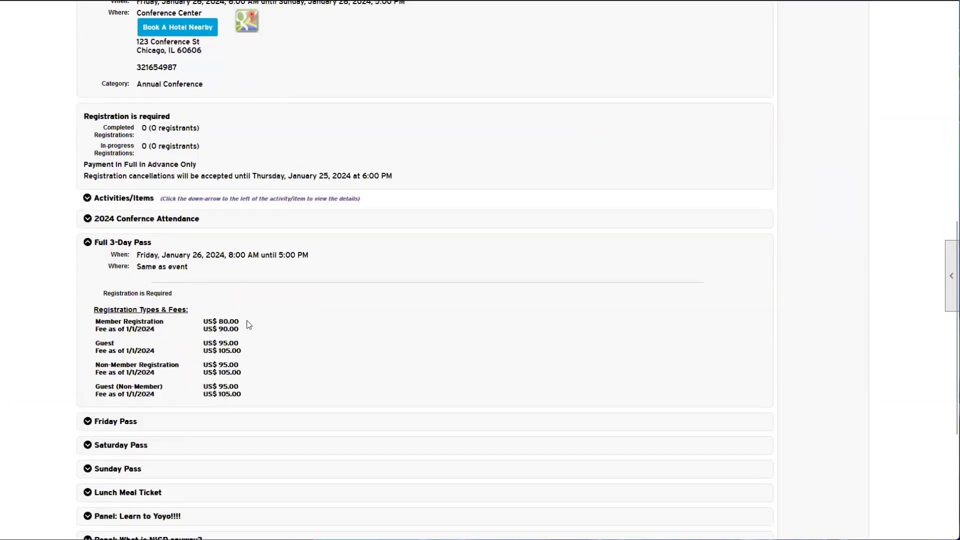
{"action": "left_click_drag", "start_coordinate": [248, 325], "coordinate": [85, 253]}
{"action": "left_click", "coordinate": [118, 319]}
{"action": "left_click_drag", "start_coordinate": [111, 323], "coordinate": [164, 319]}
{"action": "left_click", "coordinate": [103, 329]}
{"action": "left_click_drag", "start_coordinate": [102, 329], "coordinate": [243, 334]}
{"action": "left_click", "coordinate": [174, 329]}
{"action": "left_click", "coordinate": [120, 282]}
{"action": "left_click", "coordinate": [88, 243]}
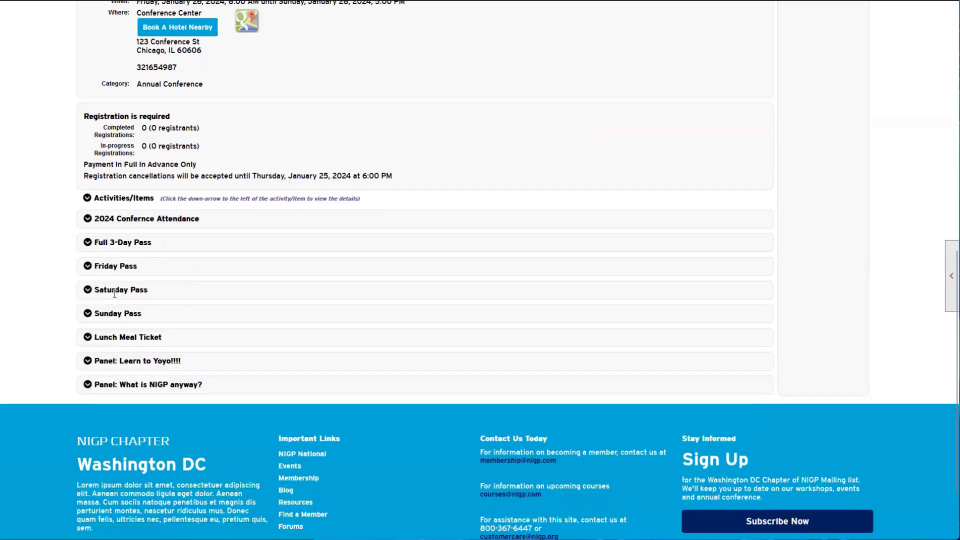
Step: Check the Lunch Meal Ticket details, then start a registration for the 2024 conference event
{"action": "left_click", "coordinate": [87, 338]}
{"action": "left_click", "coordinate": [87, 338]}
{"action": "scroll", "coordinate": [150, 345], "scroll_direction": "up", "scroll_amount": 10}
{"action": "scroll", "coordinate": [163, 336], "scroll_direction": "up", "scroll_amount": 1}
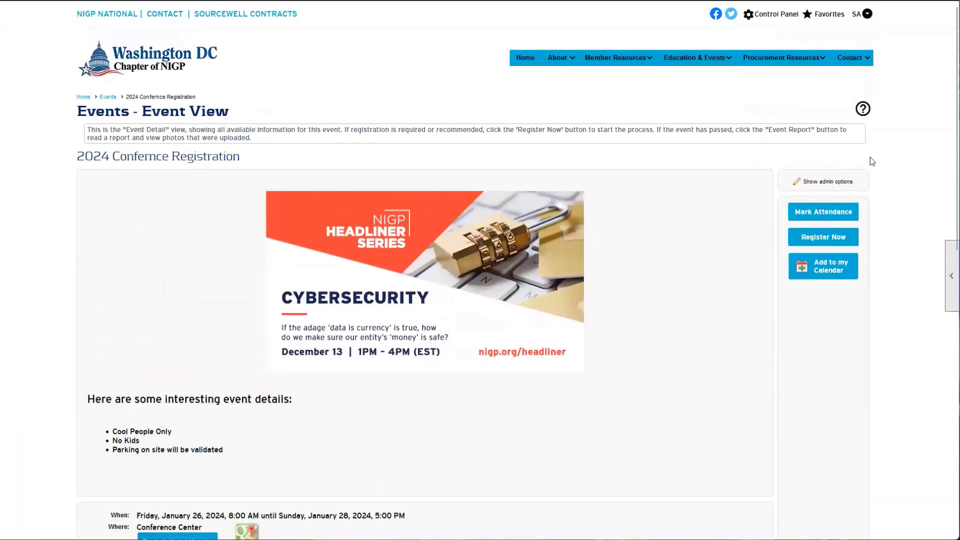
{"action": "left_click", "coordinate": [834, 244]}
{"action": "scroll", "coordinate": [766, 263], "scroll_direction": "down", "scroll_amount": 1}
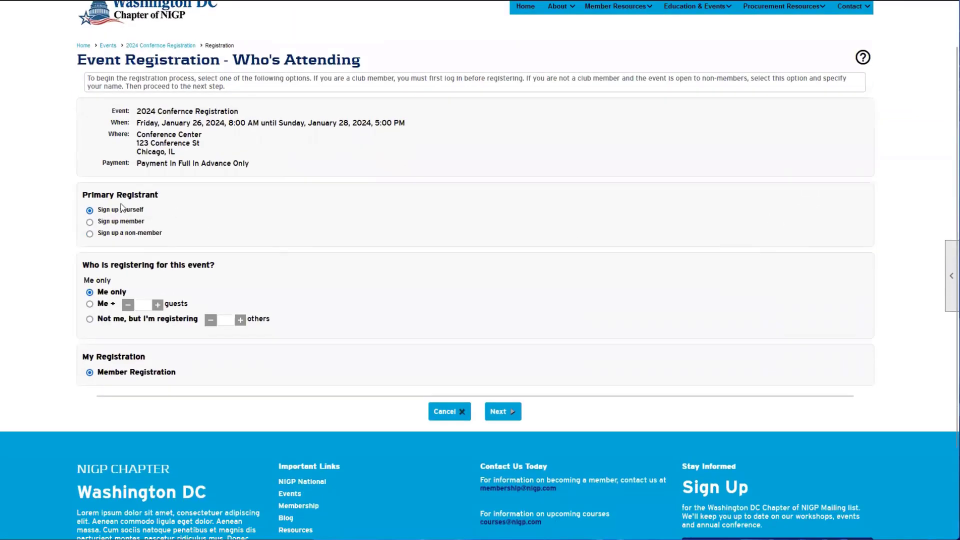
Step: Sign up a member as the primary registrant, choosing the first member from a search without a name filter
{"action": "left_click_drag", "start_coordinate": [99, 191], "coordinate": [177, 186]}
{"action": "left_click", "coordinate": [177, 186]}
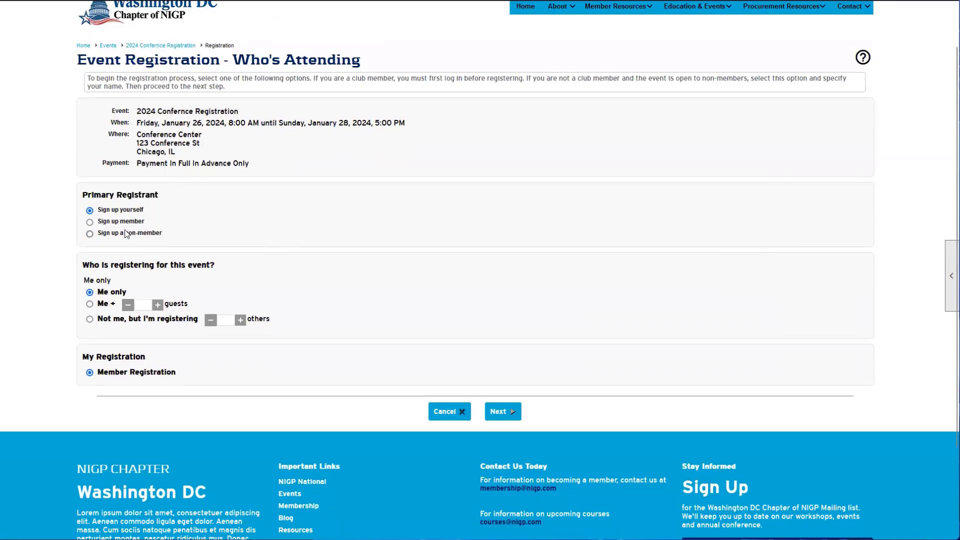
{"action": "left_click", "coordinate": [90, 222]}
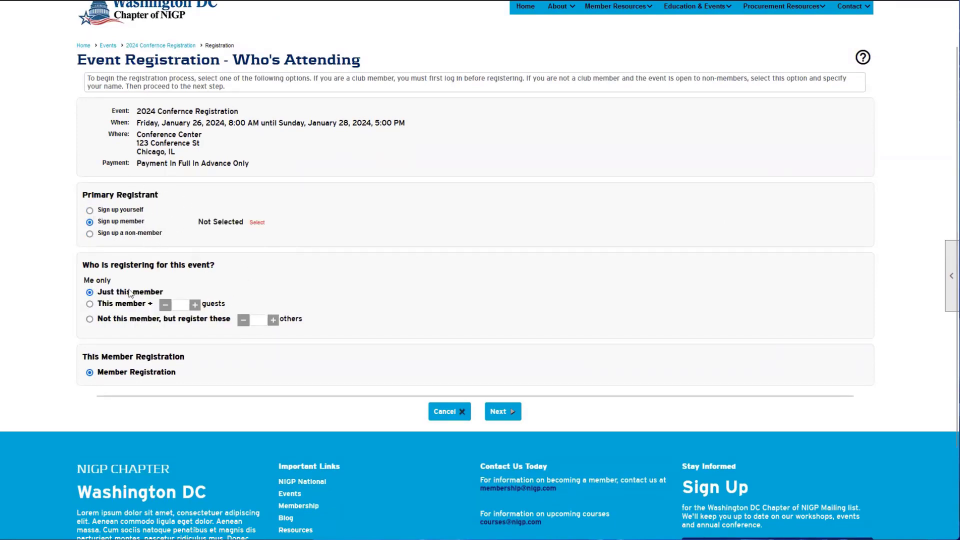
{"action": "left_click", "coordinate": [257, 222]}
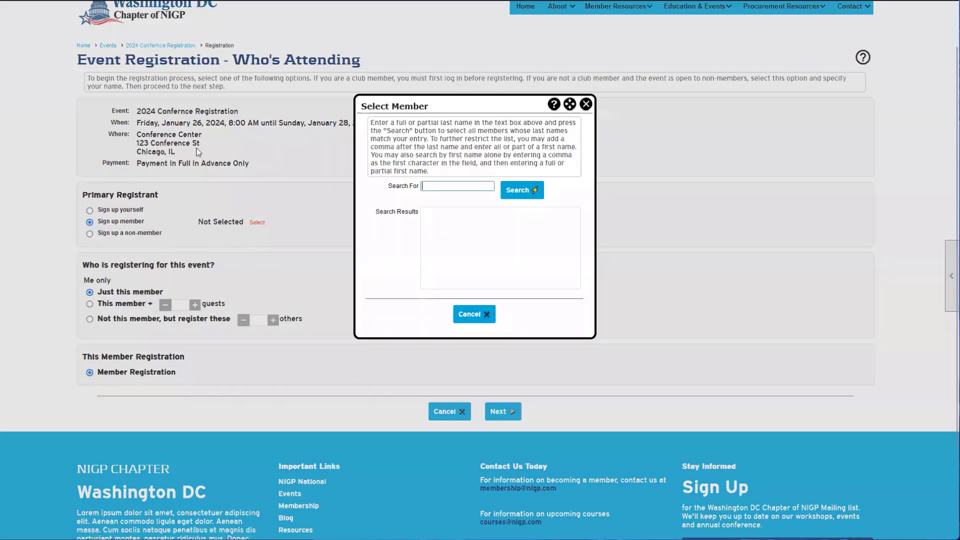
{"action": "left_click", "coordinate": [520, 190]}
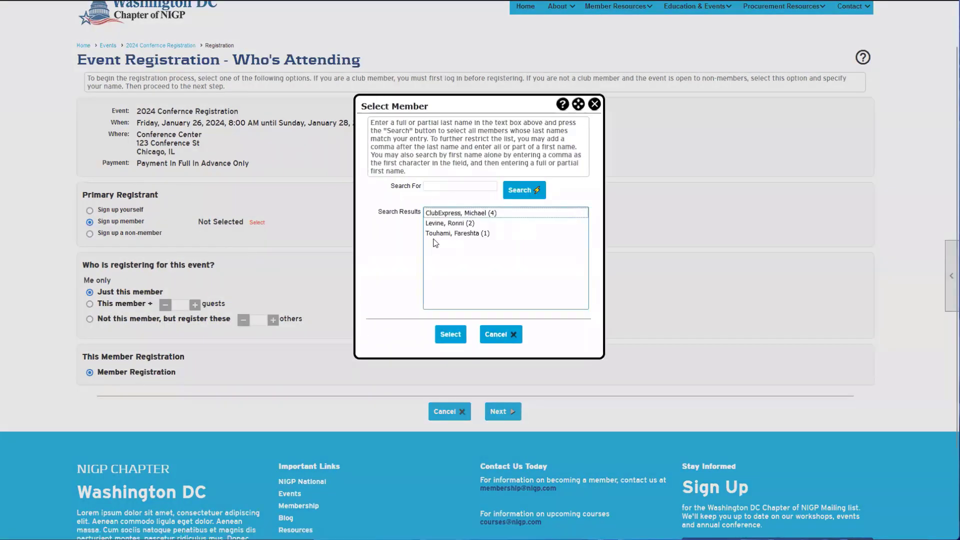
{"action": "double_click", "coordinate": [475, 214]}
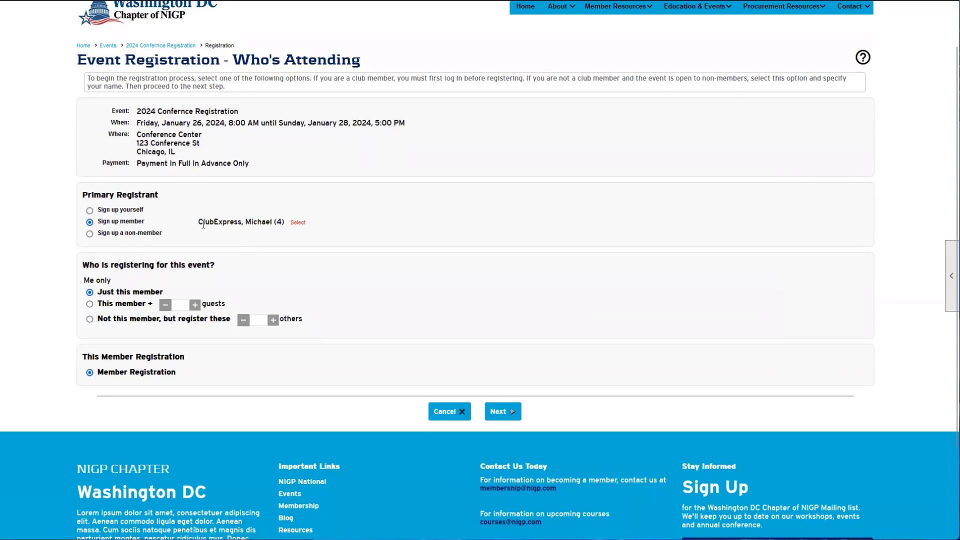
{"action": "left_click_drag", "start_coordinate": [203, 224], "coordinate": [306, 229]}
Step: Set the attendance to this member plus 1 guest and continue to the registrant types
{"action": "scroll", "coordinate": [433, 256], "scroll_direction": "down", "scroll_amount": 2}
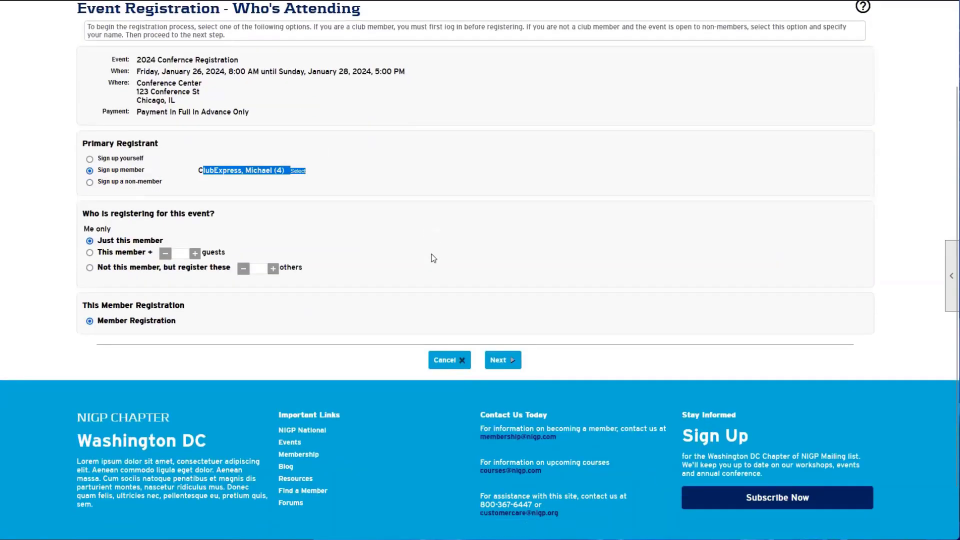
{"action": "left_click", "coordinate": [83, 208]}
{"action": "left_click", "coordinate": [90, 201]}
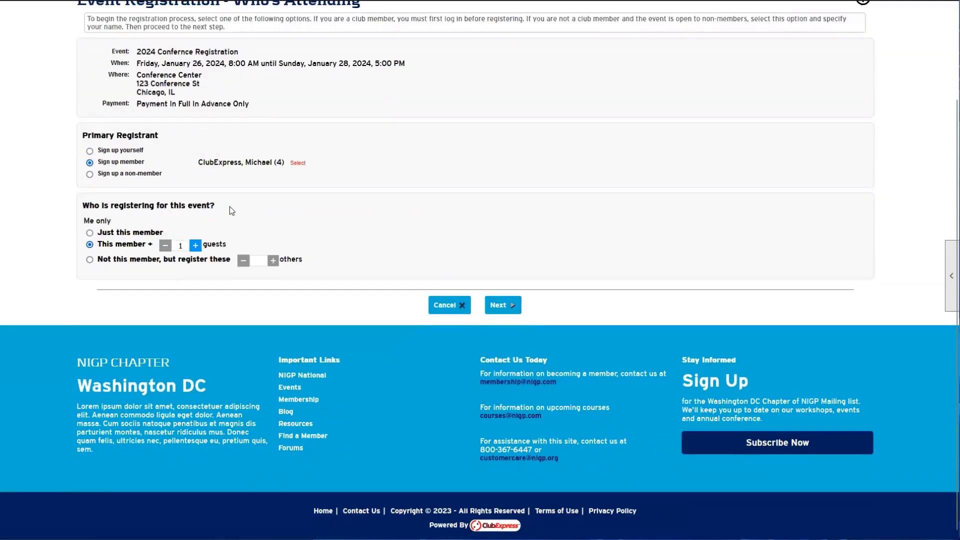
{"action": "left_click", "coordinate": [498, 306]}
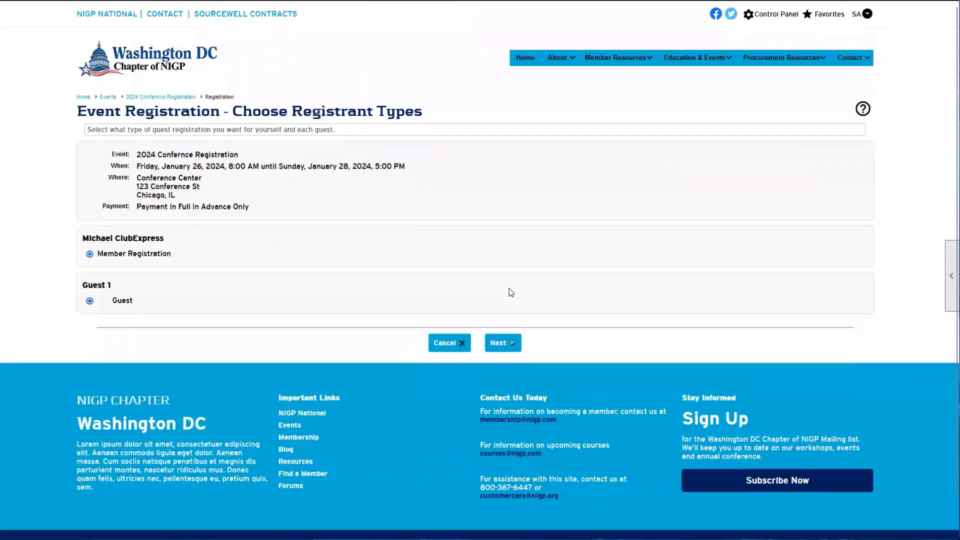
Step: Keep the Member Registration type for the member and the Guest type for Guest 1, and continue to the guest configuration
{"action": "left_click_drag", "start_coordinate": [99, 197], "coordinate": [161, 197]}
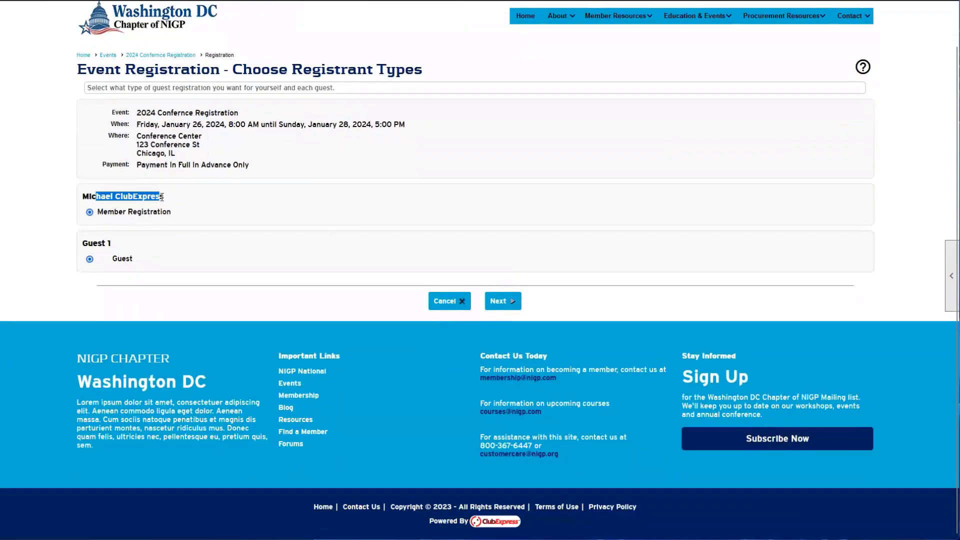
{"action": "left_click_drag", "start_coordinate": [96, 213], "coordinate": [170, 213]}
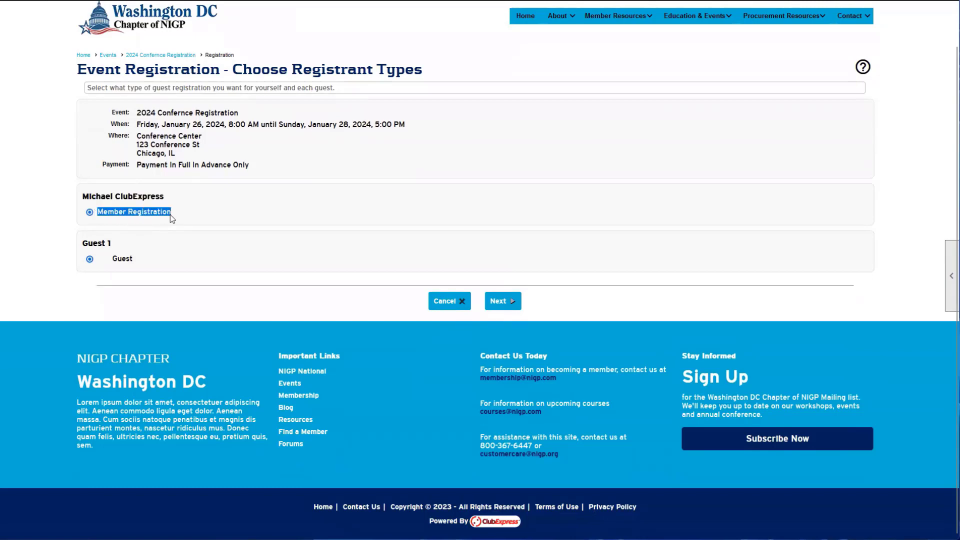
{"action": "left_click", "coordinate": [115, 212]}
{"action": "left_click", "coordinate": [77, 216]}
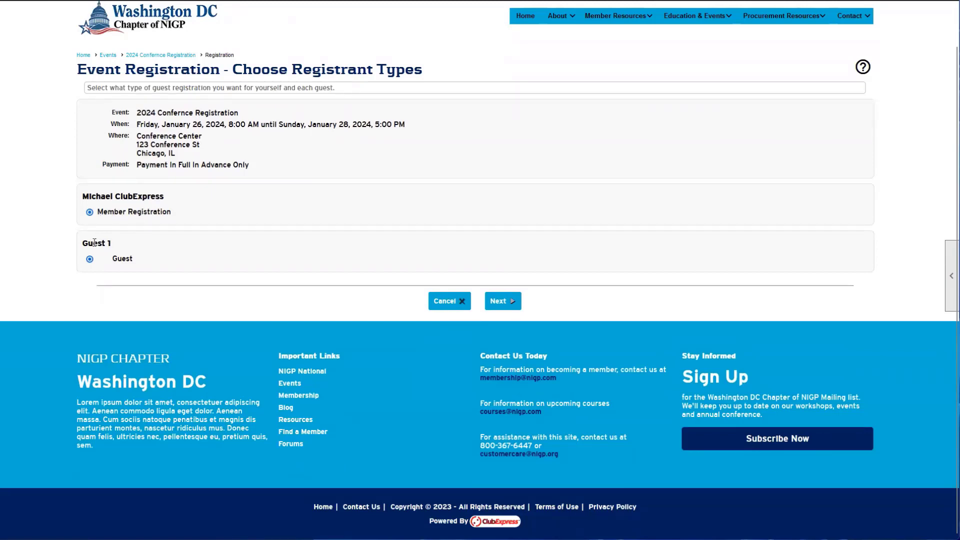
{"action": "left_click", "coordinate": [116, 259]}
{"action": "left_click", "coordinate": [129, 261]}
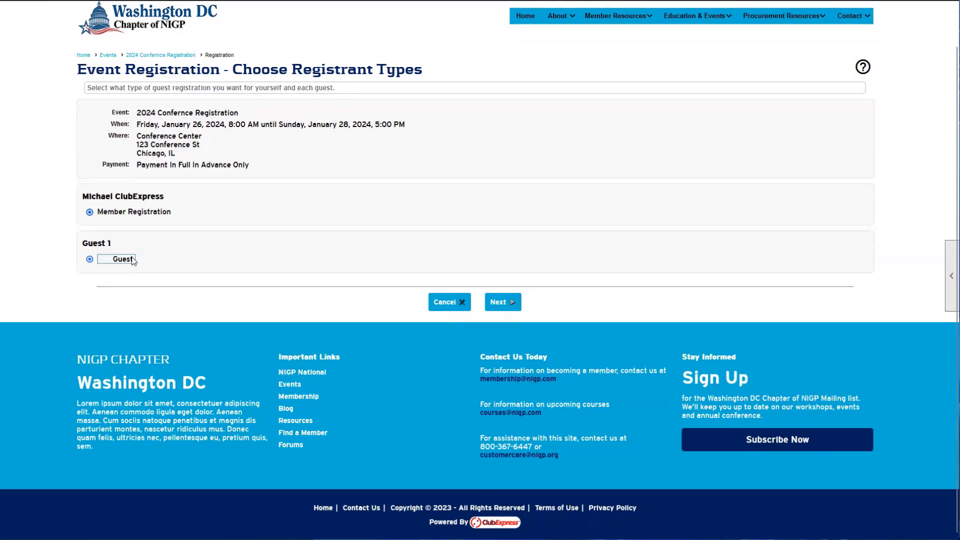
{"action": "left_click", "coordinate": [502, 302]}
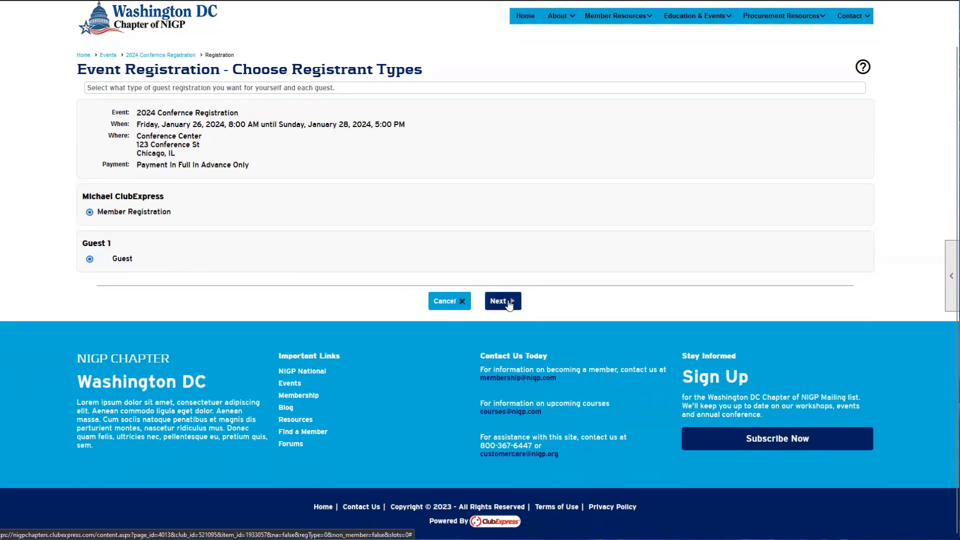
Step: Enter the first name and last name of Guest 1
{"action": "scroll", "coordinate": [377, 262], "scroll_direction": "down", "scroll_amount": 2}
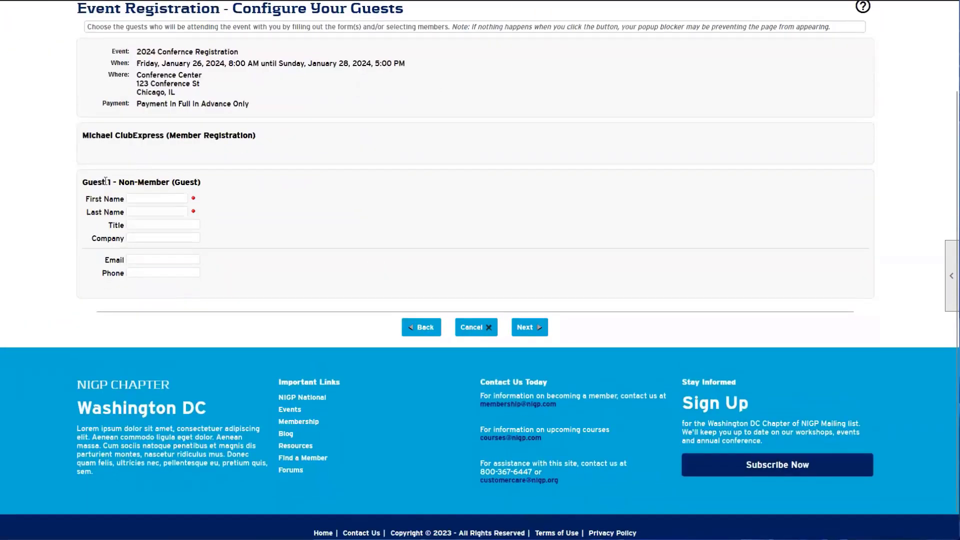
{"action": "left_click_drag", "start_coordinate": [98, 183], "coordinate": [187, 184]}
{"action": "left_click", "coordinate": [157, 202]}
{"action": "left_click", "coordinate": [165, 208]}
{"action": "type", "text": "Persobn"}
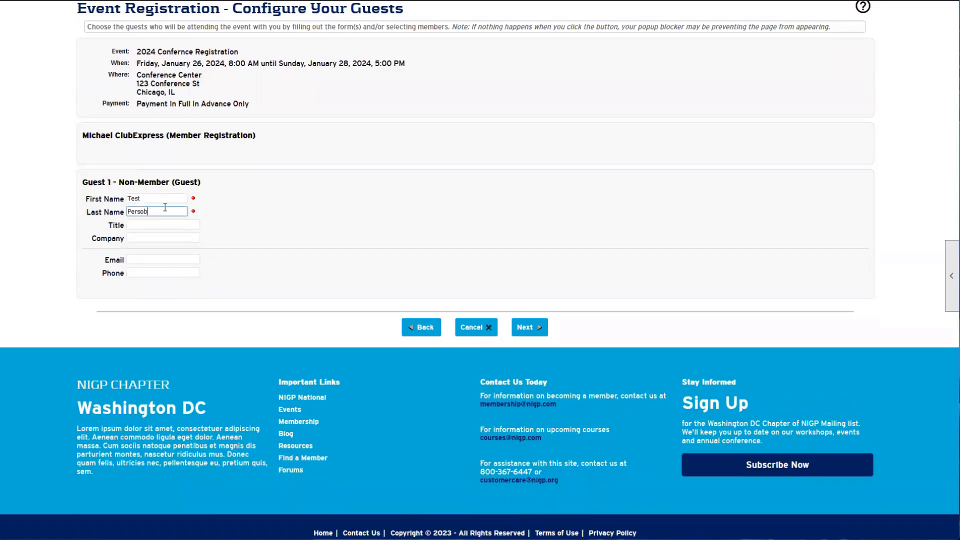
{"action": "key", "text": "BackSpace"}
{"action": "left_click", "coordinate": [263, 243]}
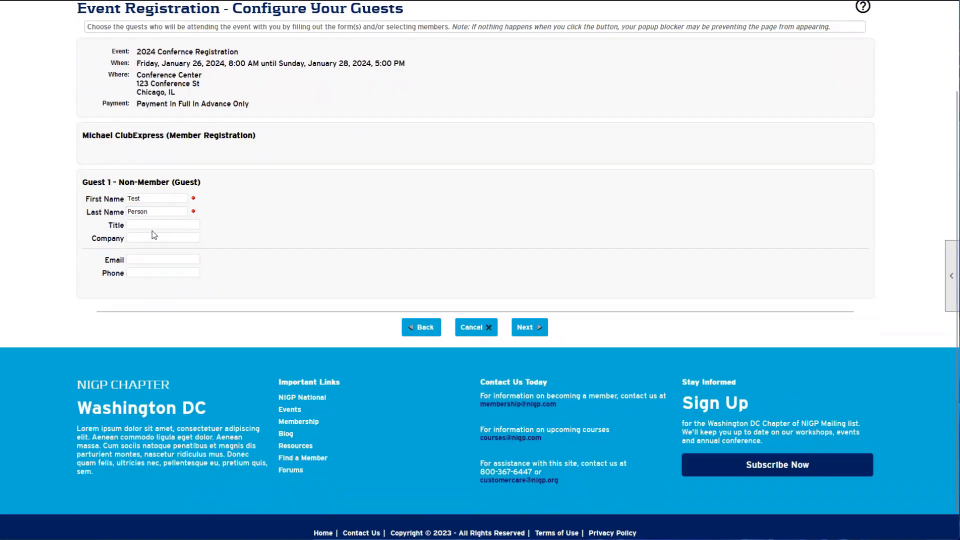
Step: Examine the required and optional fields in the non-member guest form
{"action": "left_click", "coordinate": [132, 228]}
{"action": "key", "text": "Tab"}
{"action": "key", "text": "Tab"}
{"action": "key", "text": "Tab"}
{"action": "left_click", "coordinate": [204, 215]}
{"action": "double_click", "coordinate": [204, 215]}
{"action": "left_click", "coordinate": [203, 214]}
{"action": "left_click_drag", "start_coordinate": [82, 182], "coordinate": [152, 181]}
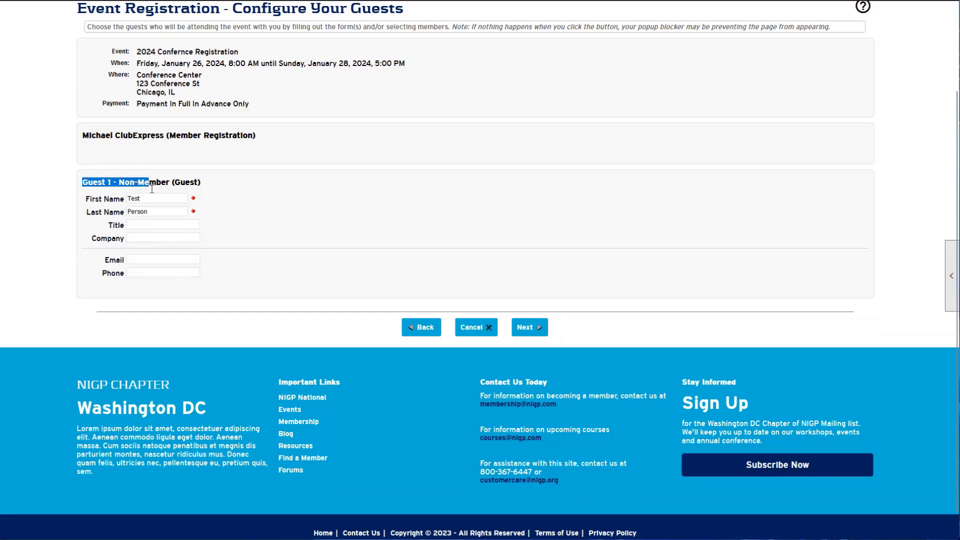
{"action": "left_click_drag", "start_coordinate": [101, 260], "coordinate": [132, 258]}
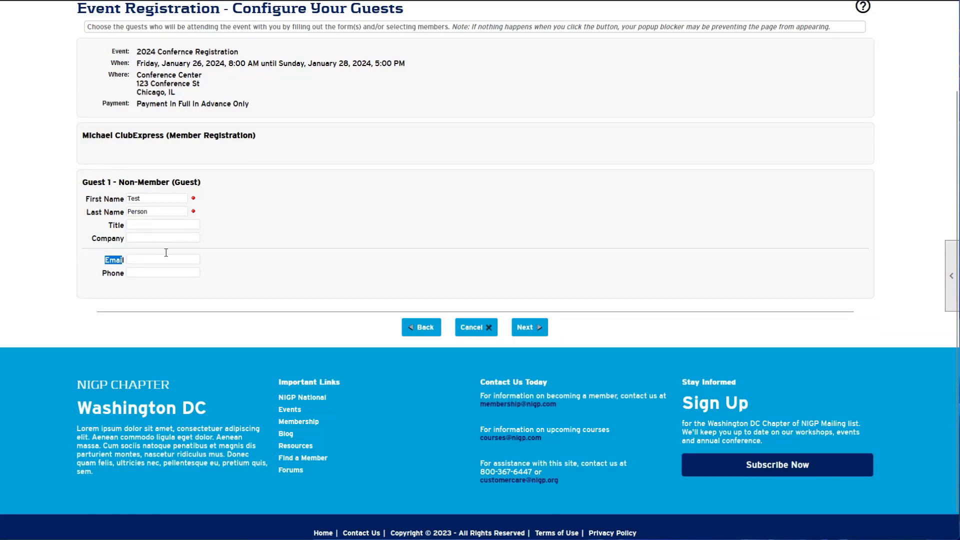
{"action": "mouse_move", "coordinate": [201, 211]}
{"action": "left_mouse_down"}
{"action": "mouse_move", "coordinate": [188, 210]}
{"action": "mouse_move", "coordinate": [200, 204]}
{"action": "left_mouse_up"}
{"action": "left_click", "coordinate": [202, 213]}
{"action": "left_click", "coordinate": [193, 212]}
{"action": "left_click", "coordinate": [196, 206]}
{"action": "left_click", "coordinate": [201, 207]}
{"action": "left_click", "coordinate": [160, 198]}
{"action": "left_click", "coordinate": [155, 212]}
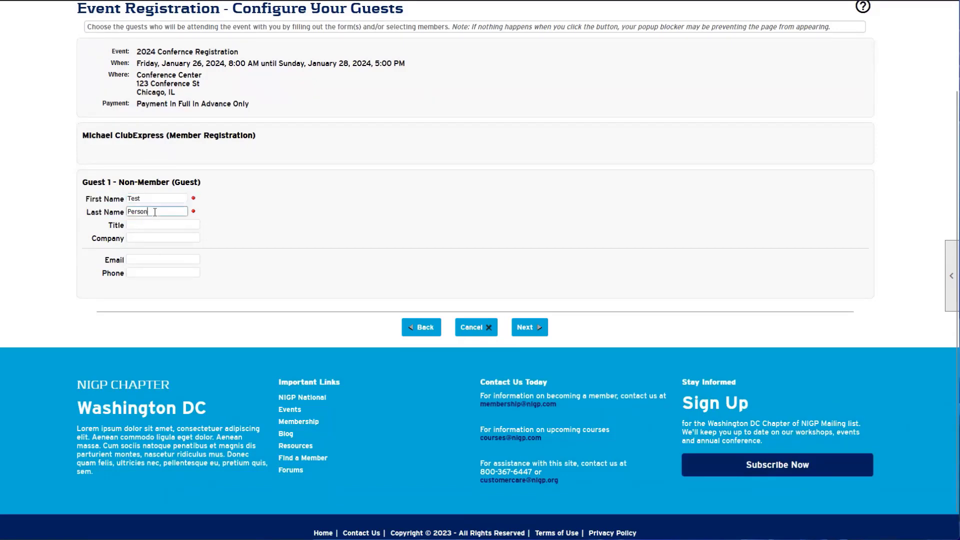
{"action": "left_click", "coordinate": [286, 254]}
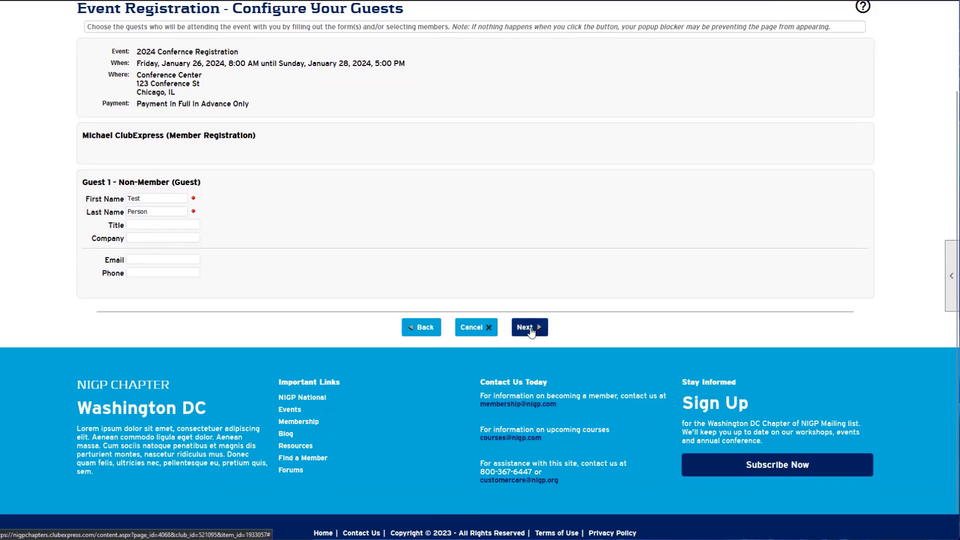
Step: Continue to the activities selection and view the details of the Full 3-Day Pass
{"action": "left_click", "coordinate": [529, 328]}
{"action": "scroll", "coordinate": [534, 316], "scroll_direction": "down", "scroll_amount": 3}
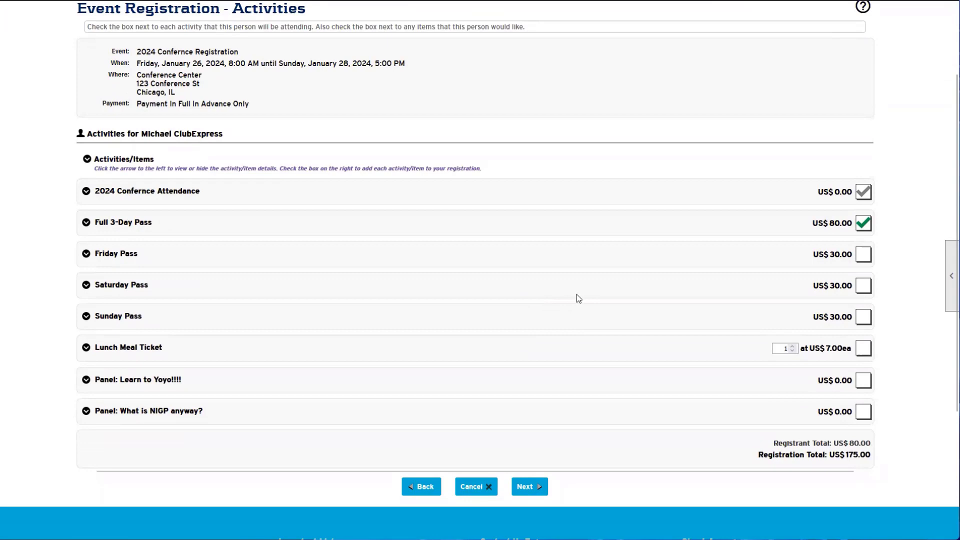
{"action": "scroll", "coordinate": [577, 294], "scroll_direction": "up", "scroll_amount": 1}
{"action": "scroll", "coordinate": [581, 292], "scroll_direction": "down", "scroll_amount": 1}
{"action": "scroll", "coordinate": [586, 290], "scroll_direction": "up", "scroll_amount": 1}
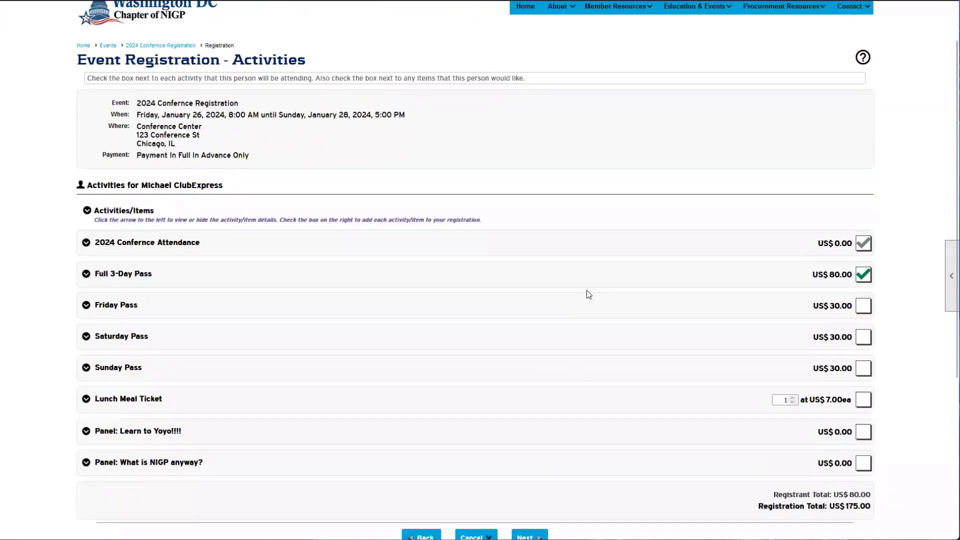
{"action": "scroll", "coordinate": [586, 290], "scroll_direction": "down", "scroll_amount": 1}
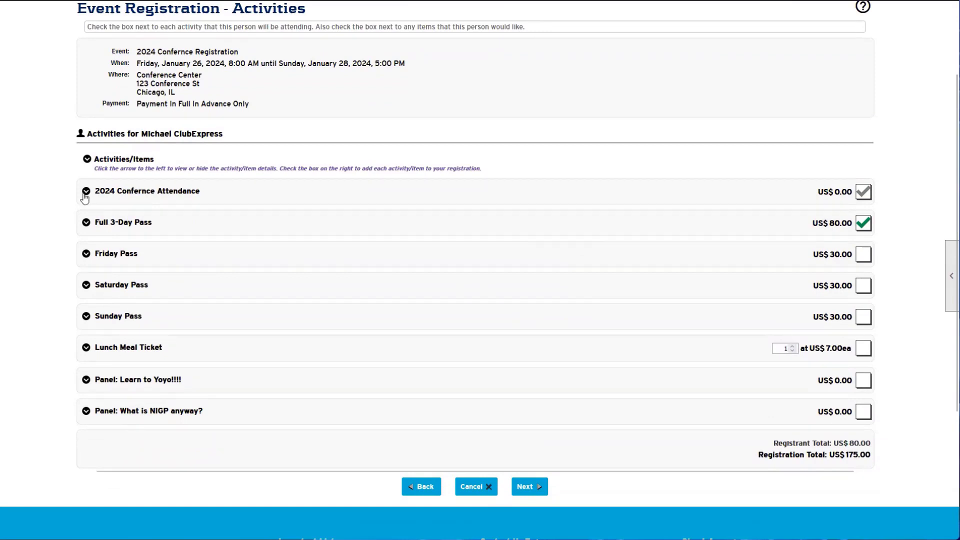
{"action": "left_click", "coordinate": [86, 223]}
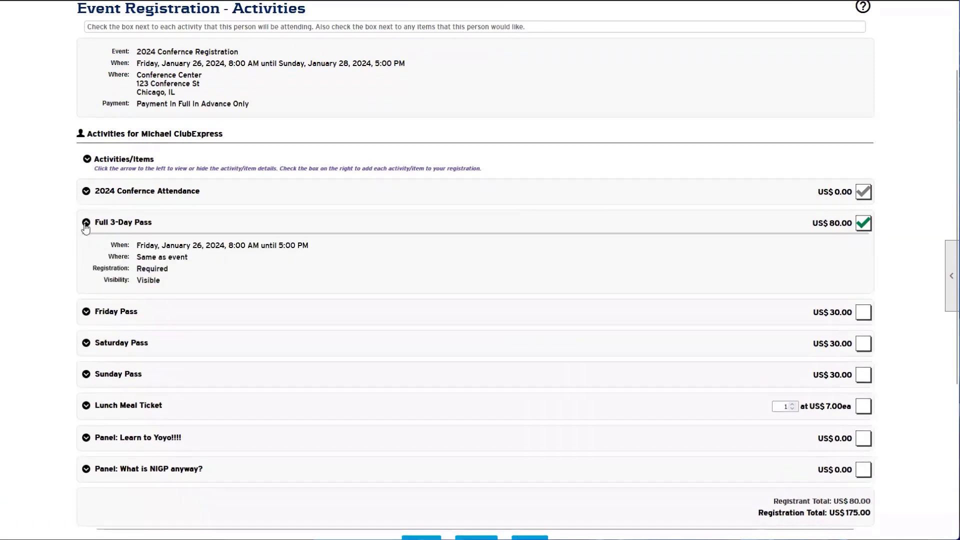
{"action": "left_click", "coordinate": [86, 223]}
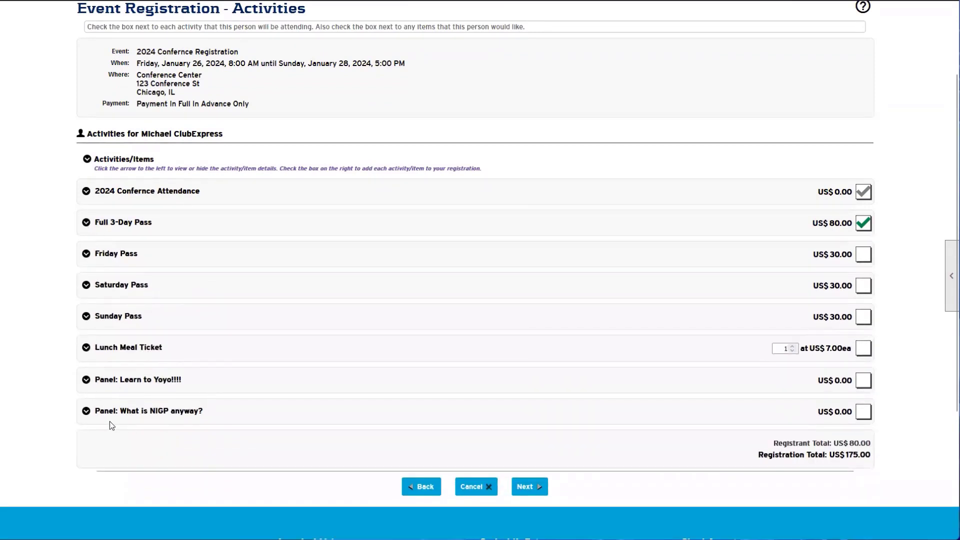
Step: Expand the "Panel: What is NIGP anyway?" activity and examine its speaker and schedule
{"action": "left_click", "coordinate": [84, 413]}
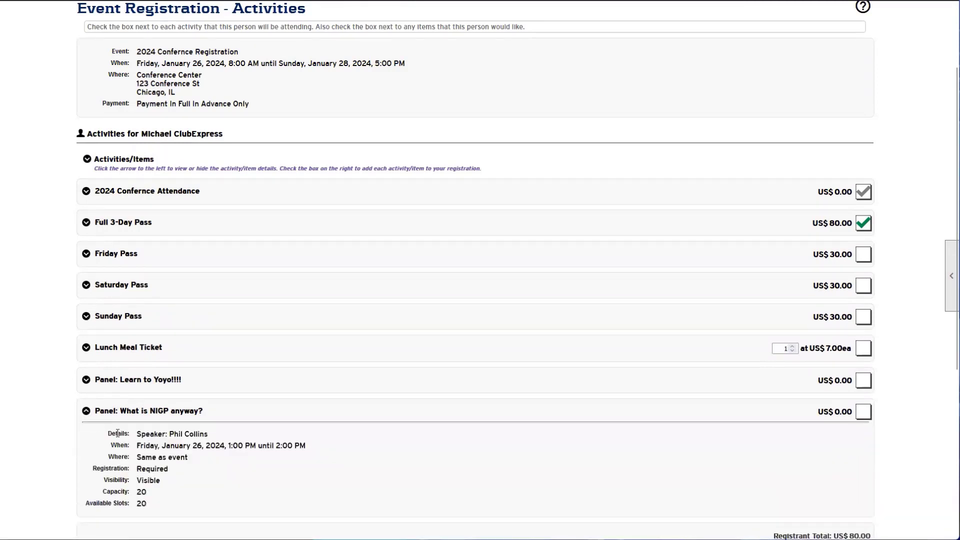
{"action": "mouse_move", "coordinate": [107, 433]}
{"action": "left_mouse_down"}
{"action": "mouse_move", "coordinate": [149, 435]}
{"action": "mouse_move", "coordinate": [138, 445]}
{"action": "mouse_move", "coordinate": [306, 447]}
{"action": "mouse_move", "coordinate": [112, 445]}
{"action": "left_mouse_up"}
{"action": "left_click", "coordinate": [231, 445]}
{"action": "left_click", "coordinate": [171, 447]}
{"action": "left_click", "coordinate": [864, 287]}
{"action": "left_click", "coordinate": [863, 320]}
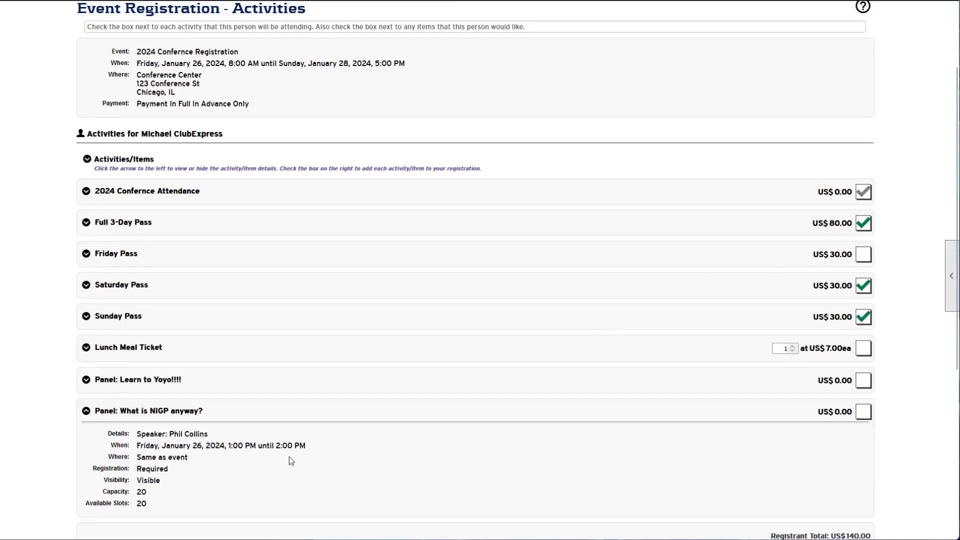
{"action": "left_click_drag", "start_coordinate": [111, 446], "coordinate": [231, 449]}
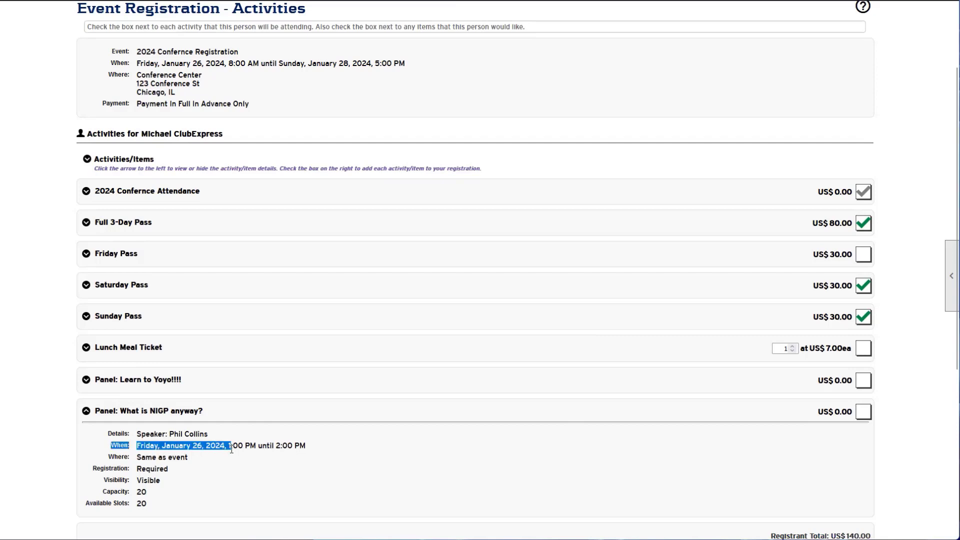
{"action": "left_click", "coordinate": [864, 286]}
{"action": "left_click", "coordinate": [864, 317]}
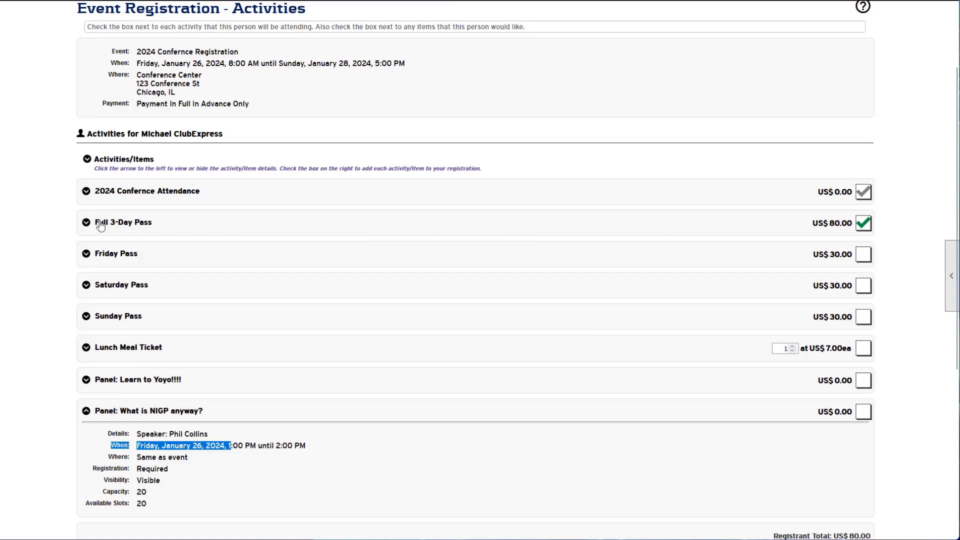
Step: Review the schedule of the NIGP panel and the details of the Learn to Yoyo panel and the Lunch Meal Ticket
{"action": "left_click", "coordinate": [147, 447]}
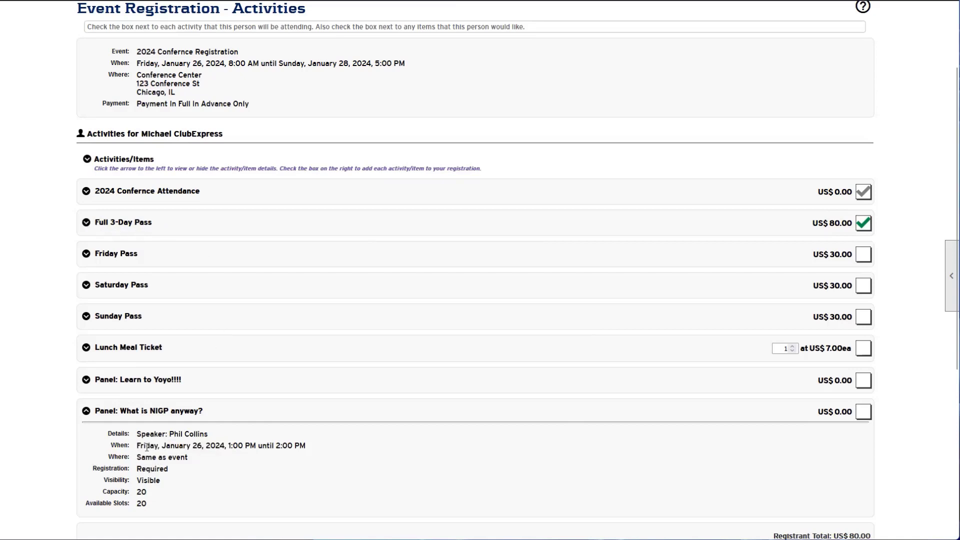
{"action": "left_click_drag", "start_coordinate": [146, 448], "coordinate": [243, 447]}
{"action": "left_click", "coordinate": [201, 444]}
{"action": "left_click", "coordinate": [88, 411]}
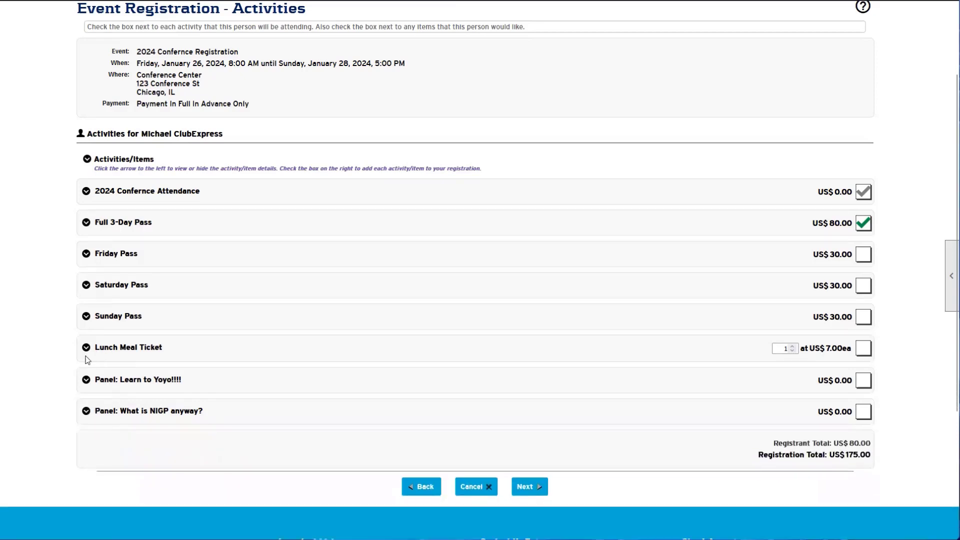
{"action": "left_click", "coordinate": [87, 381]}
{"action": "left_click", "coordinate": [86, 381]}
{"action": "left_click", "coordinate": [86, 348]}
{"action": "left_click", "coordinate": [86, 348]}
Step: Replace the member's Full 3-Day Pass with the Friday Pass and the Saturday Pass
{"action": "left_click_drag", "start_coordinate": [103, 254], "coordinate": [95, 254]}
{"action": "left_click", "coordinate": [860, 229]}
{"action": "left_click_drag", "start_coordinate": [161, 224], "coordinate": [439, 226]}
{"action": "left_click", "coordinate": [441, 226]}
{"action": "left_click", "coordinate": [862, 258]}
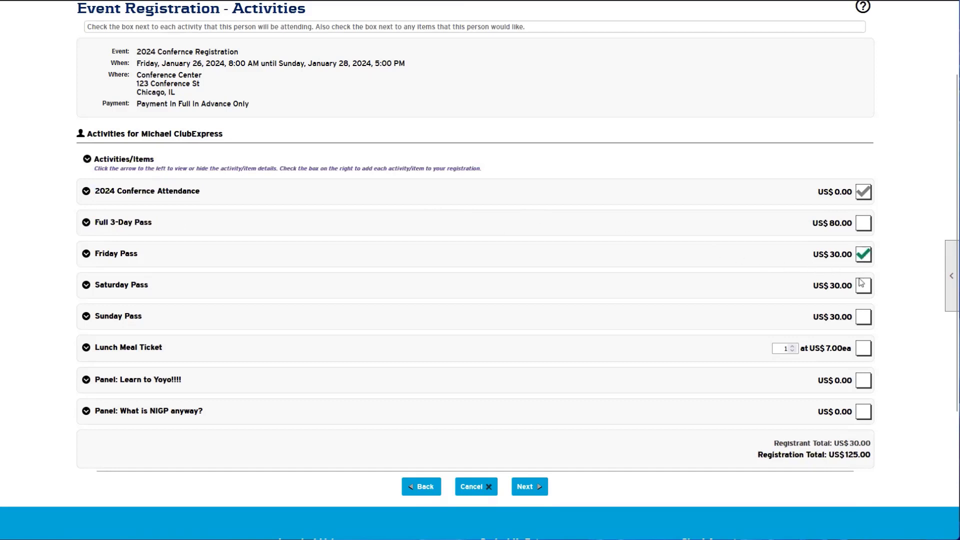
{"action": "left_click", "coordinate": [861, 290]}
Step: Expand the "Panel: What is NIGP anyway?" activity and examine its Details entry
{"action": "left_click", "coordinate": [86, 410]}
{"action": "left_click_drag", "start_coordinate": [107, 434], "coordinate": [128, 435]}
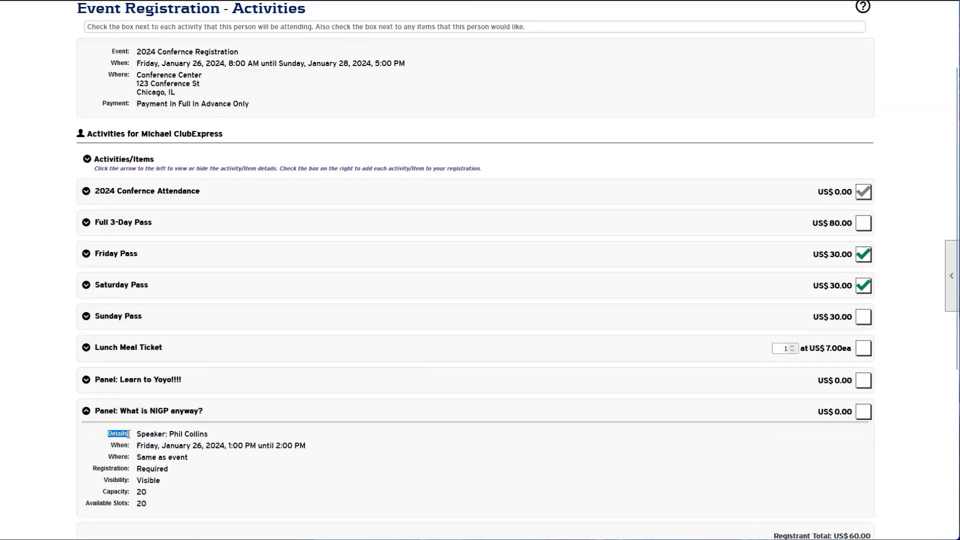
{"action": "left_click", "coordinate": [128, 434]}
{"action": "scroll", "coordinate": [128, 434], "scroll_direction": "down", "scroll_amount": 2}
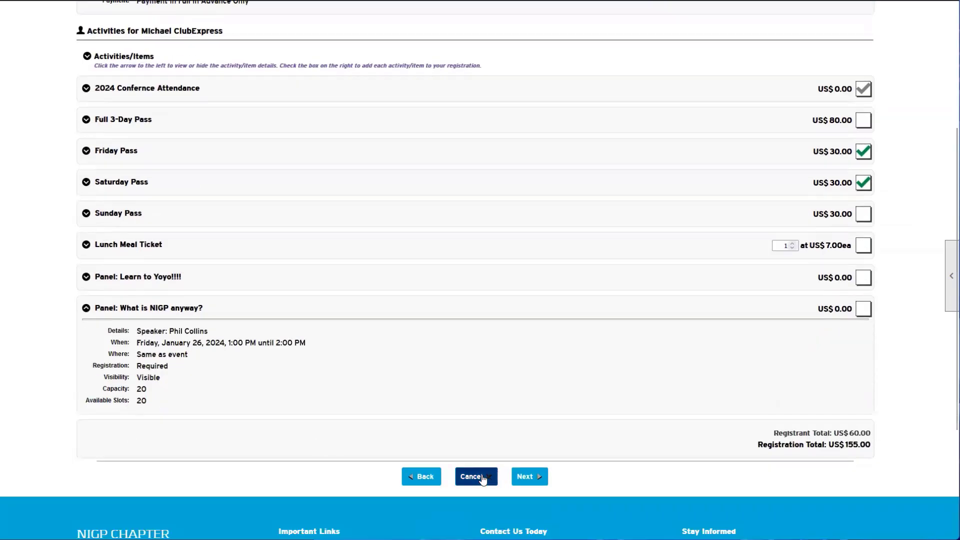
Step: Cancel the registration and open the "Panel: What is NIGP anyway?" activity for editing through the event's admin options
{"action": "left_click", "coordinate": [483, 478]}
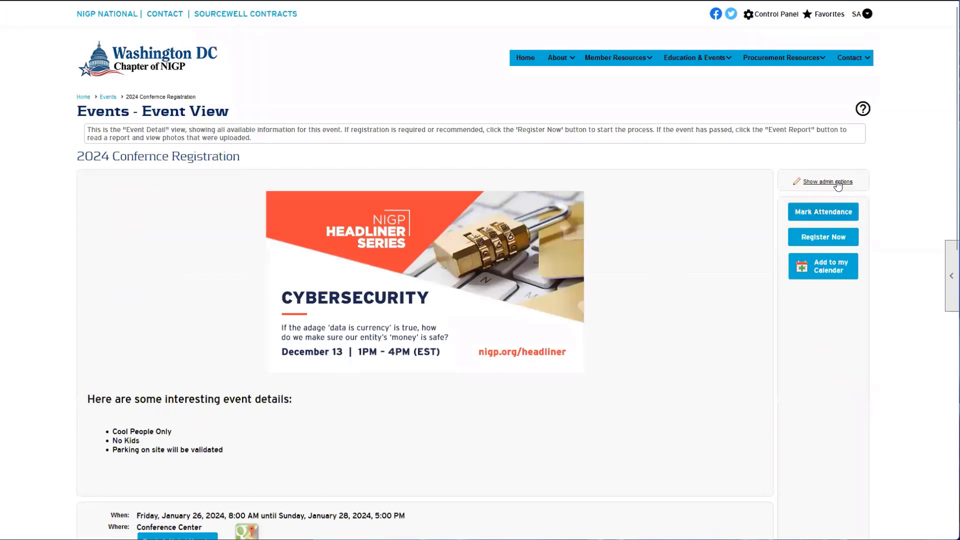
{"action": "left_click", "coordinate": [836, 184]}
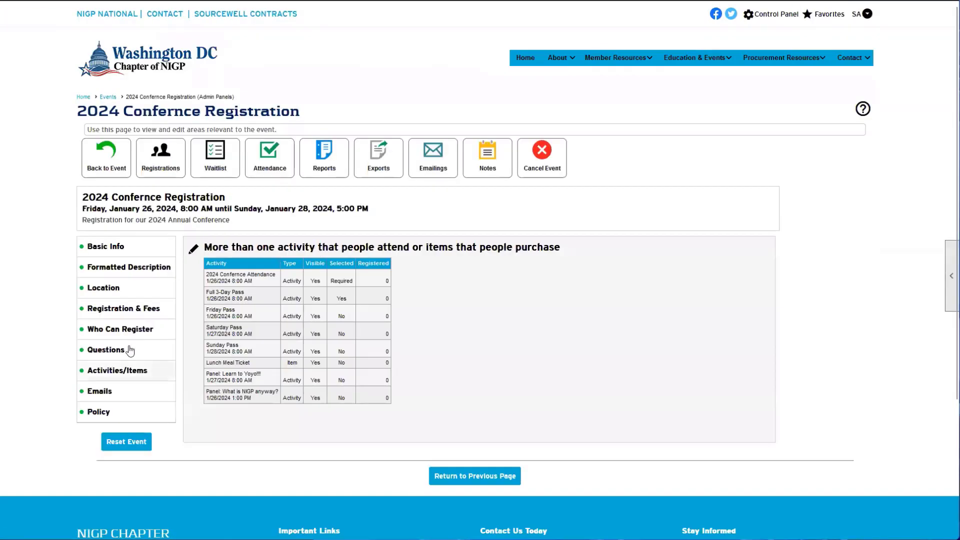
{"action": "left_click", "coordinate": [194, 251]}
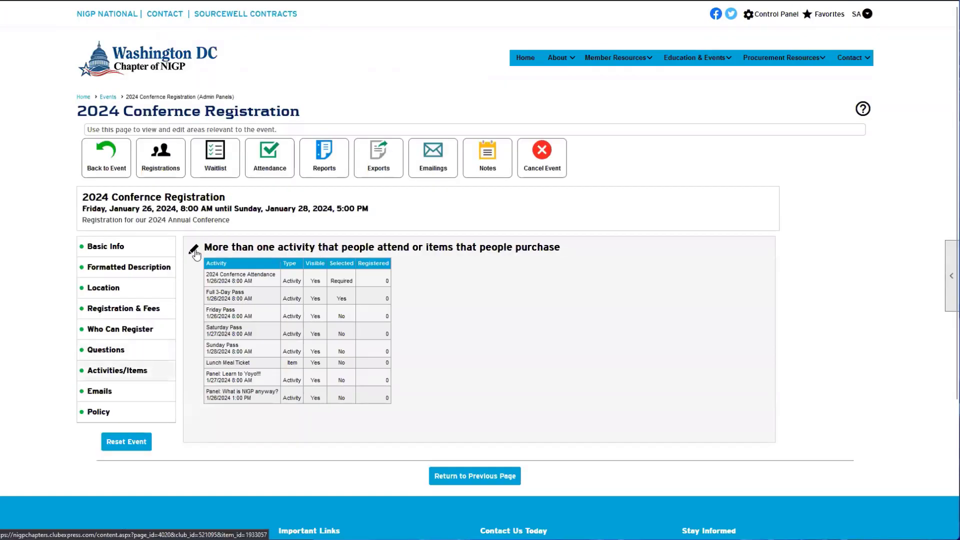
{"action": "scroll", "coordinate": [408, 288], "scroll_direction": "down", "scroll_amount": 6}
{"action": "scroll", "coordinate": [413, 286], "scroll_direction": "down", "scroll_amount": 1}
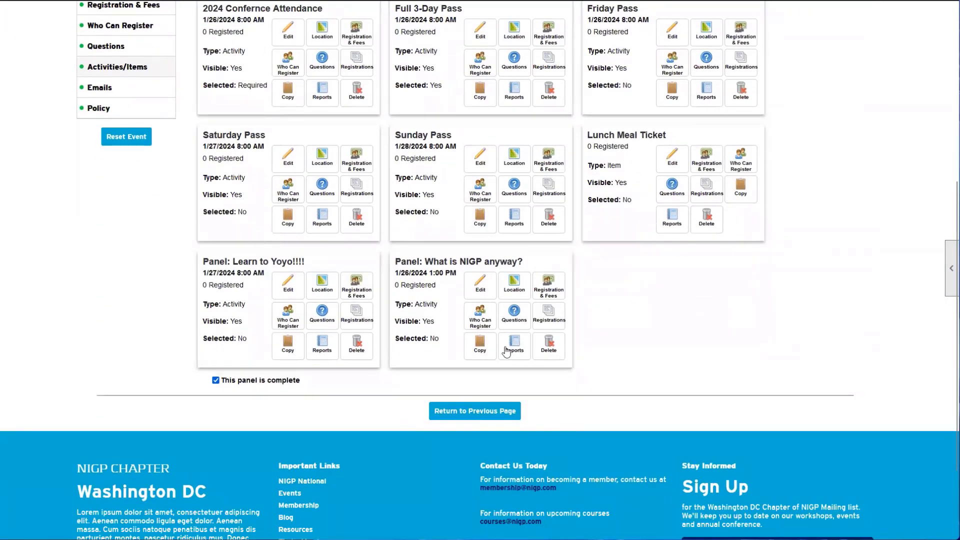
{"action": "left_click", "coordinate": [483, 290]}
Step: Add the line "All about NIGP" below the speaker in the panel's description and save the activity
{"action": "triple_click", "coordinate": [180, 188]}
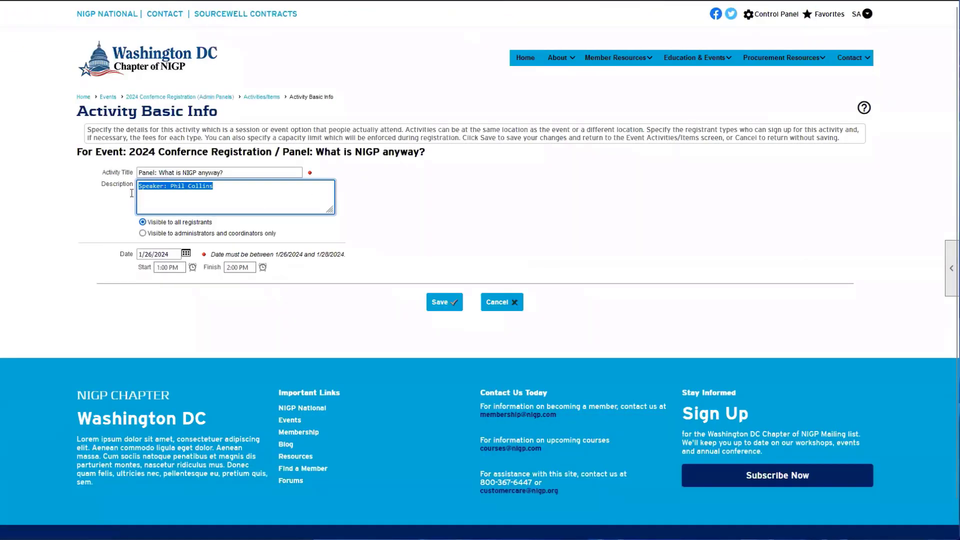
{"action": "double_click", "coordinate": [103, 185]}
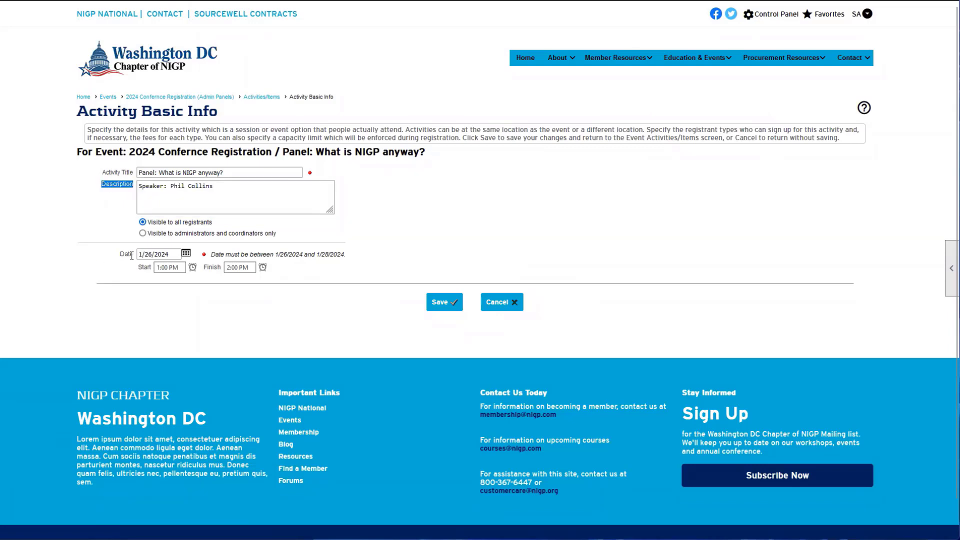
{"action": "left_click", "coordinate": [228, 193]}
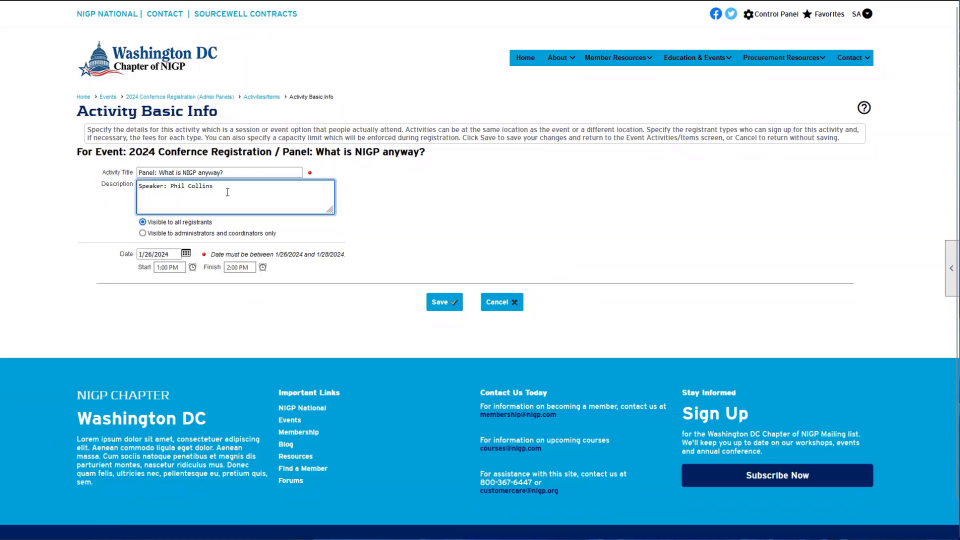
{"action": "type", "text": "All about NIGP"}
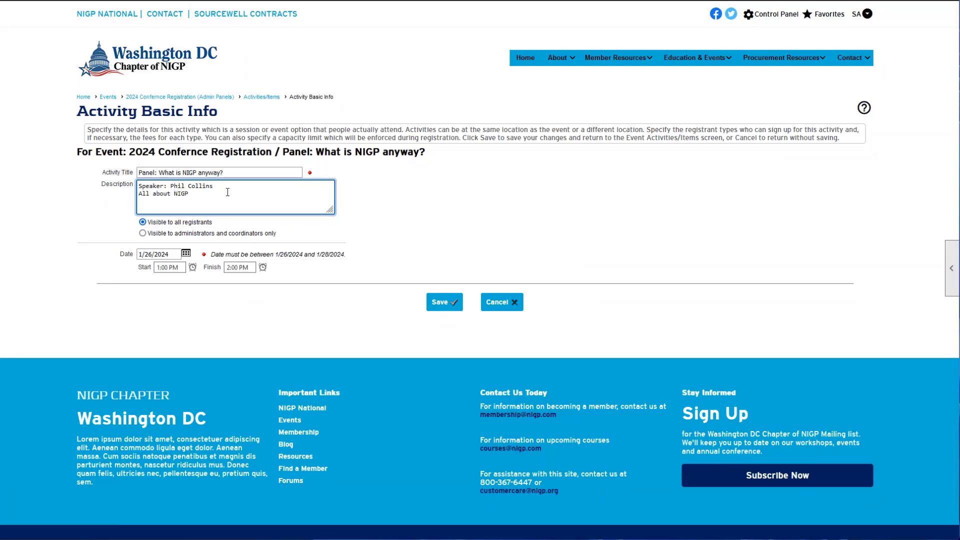
{"action": "left_click", "coordinate": [442, 303]}
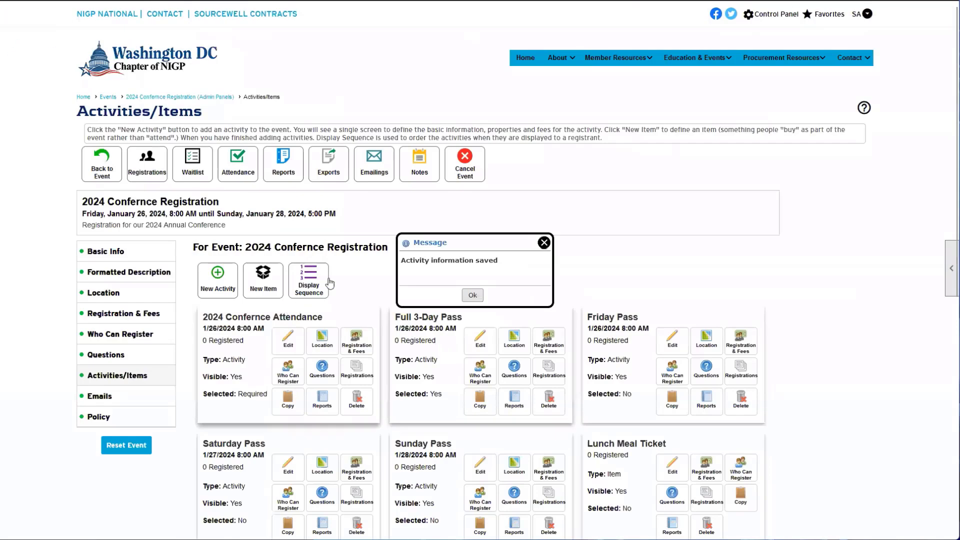
{"action": "left_click", "coordinate": [471, 296]}
Step: Return to the event, restart the registration for a member with one non-member guest, and continue to the member's activities
{"action": "scroll", "coordinate": [455, 288], "scroll_direction": "down", "scroll_amount": 2}
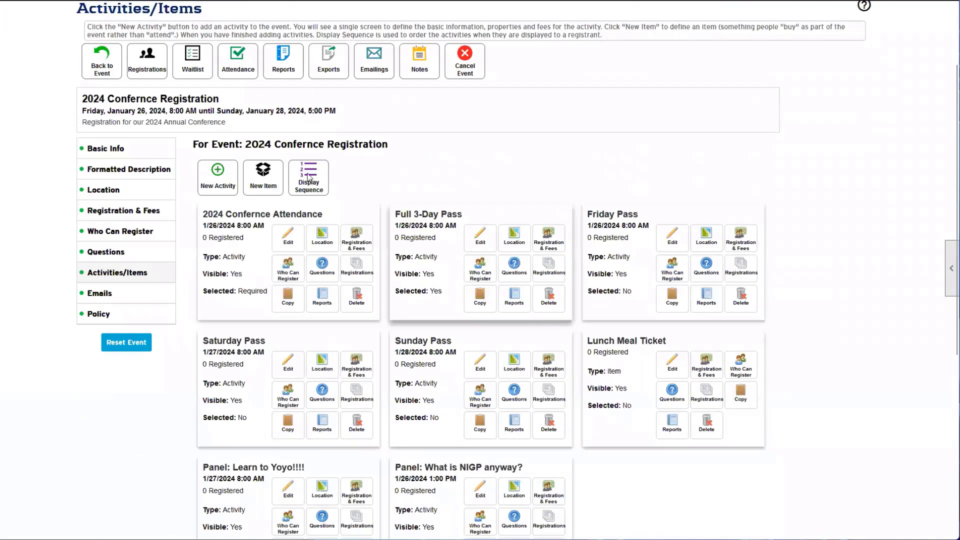
{"action": "left_click", "coordinate": [104, 62]}
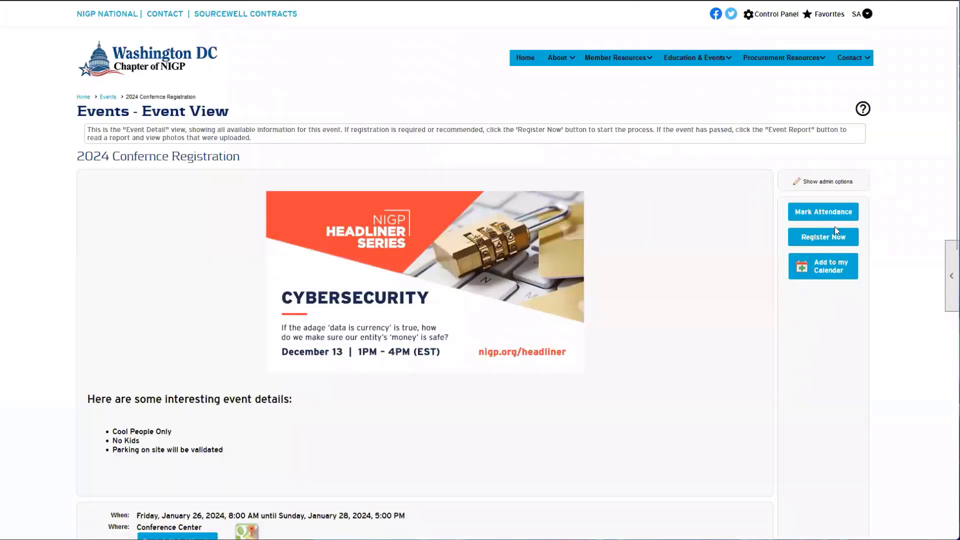
{"action": "left_click", "coordinate": [830, 238]}
{"action": "left_click", "coordinate": [104, 273]}
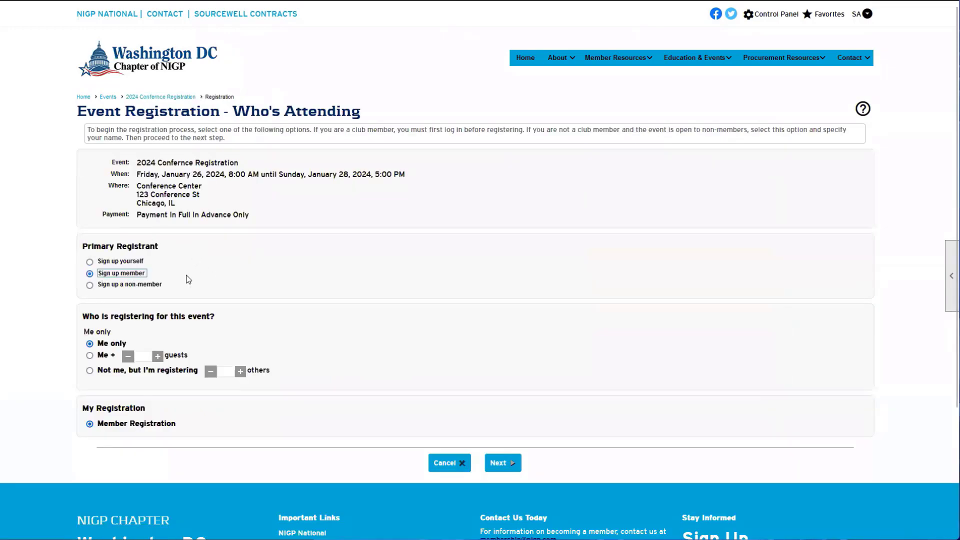
{"action": "left_click", "coordinate": [257, 273]}
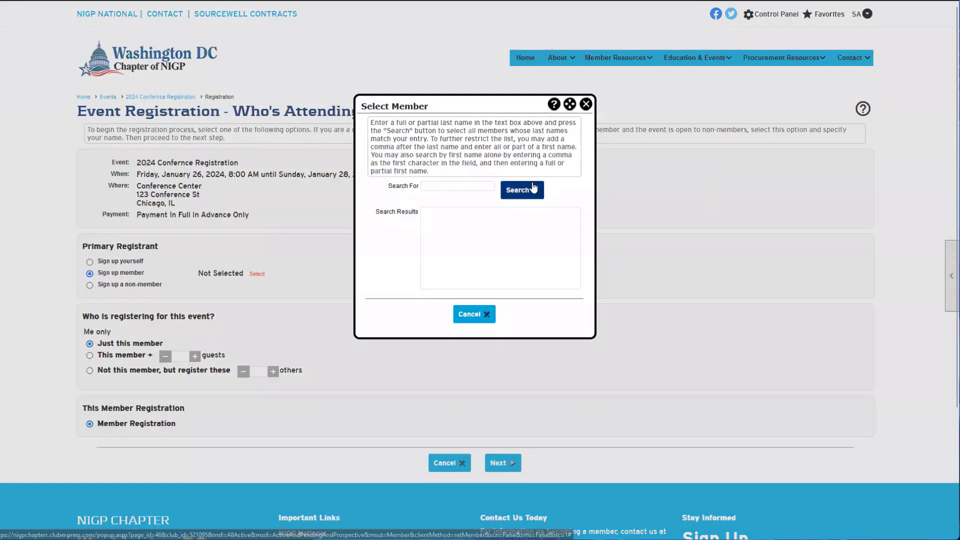
{"action": "left_click", "coordinate": [523, 190]}
{"action": "double_click", "coordinate": [449, 210]}
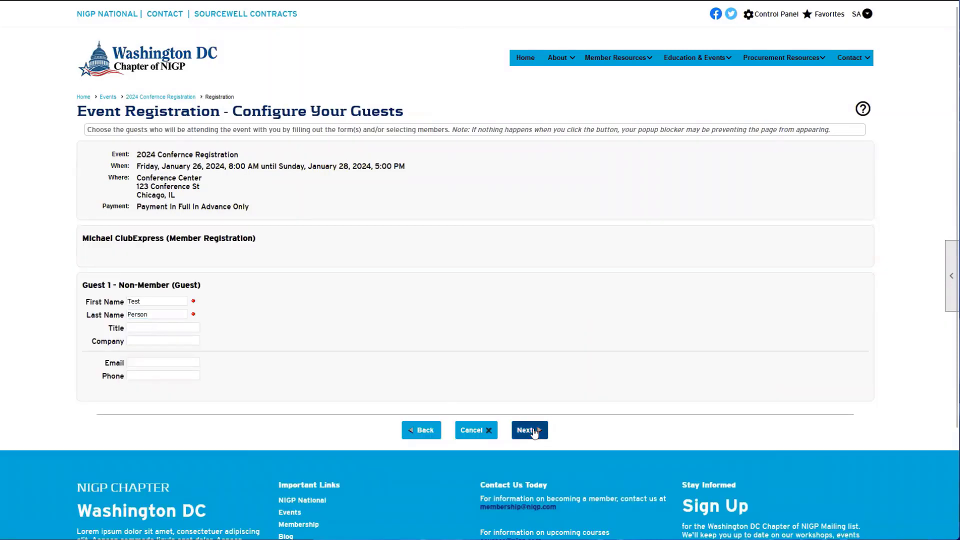
{"action": "left_click", "coordinate": [526, 429]}
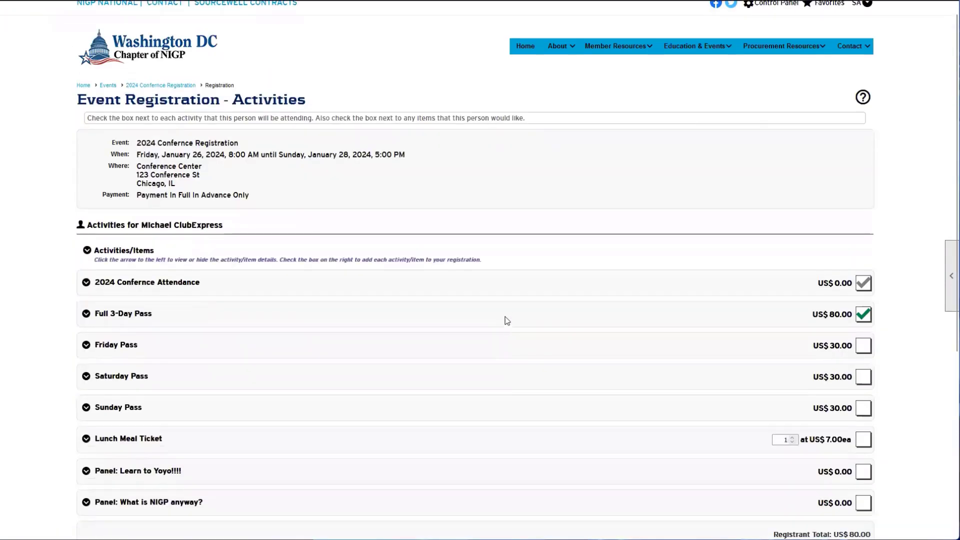
Step: Expand the "Panel: What is NIGP anyway?" activity and check the added description line in its details
{"action": "scroll", "coordinate": [505, 317], "scroll_direction": "down", "scroll_amount": 4}
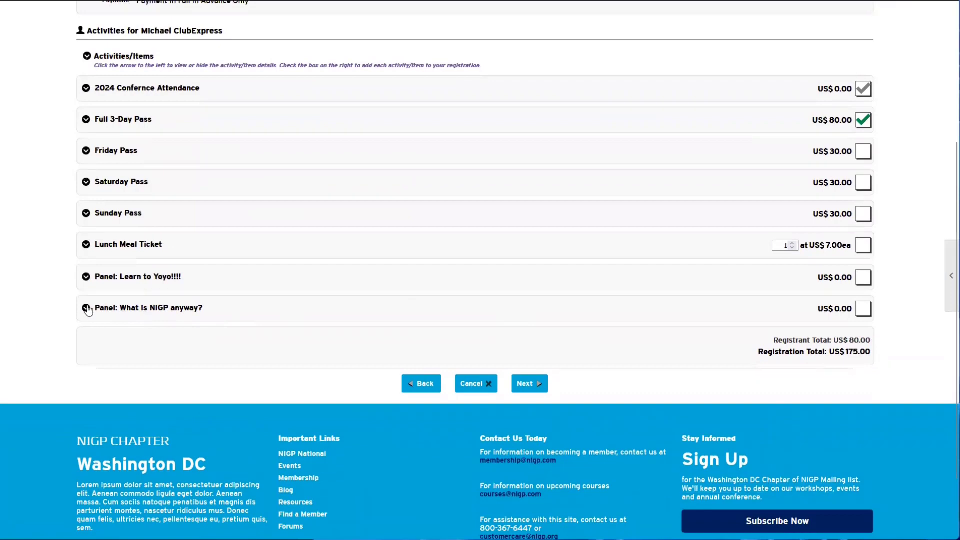
{"action": "left_click", "coordinate": [88, 310]}
{"action": "left_click_drag", "start_coordinate": [190, 341], "coordinate": [144, 341]}
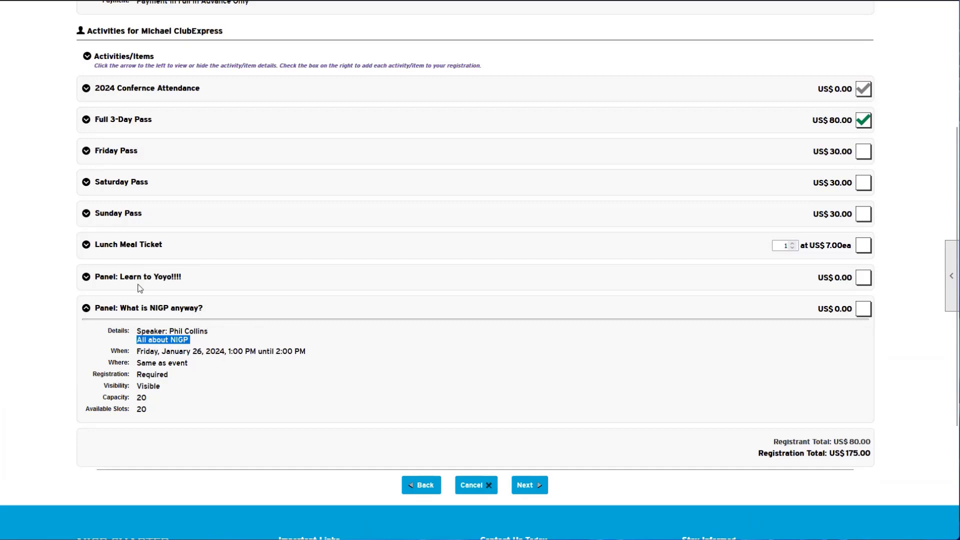
{"action": "left_click", "coordinate": [108, 334]}
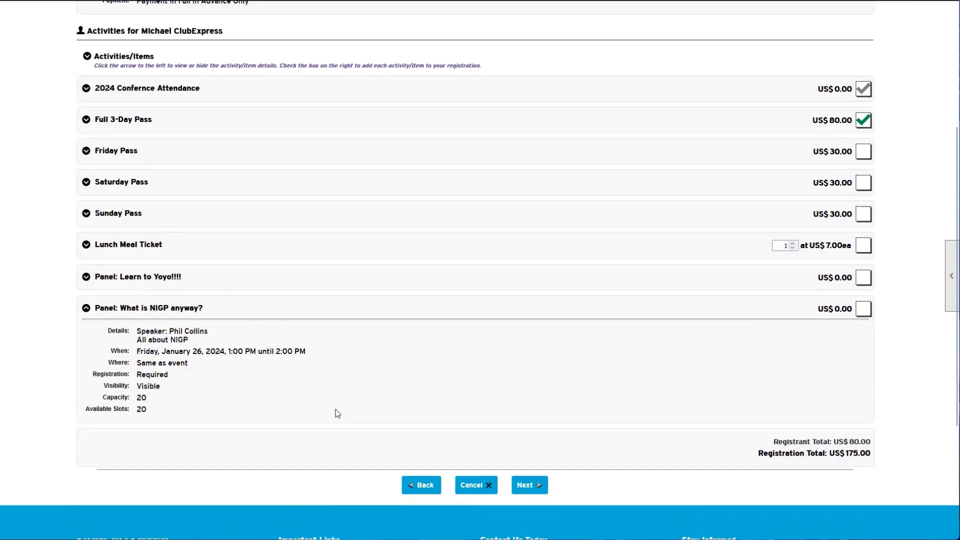
{"action": "scroll", "coordinate": [336, 410], "scroll_direction": "up", "scroll_amount": 2}
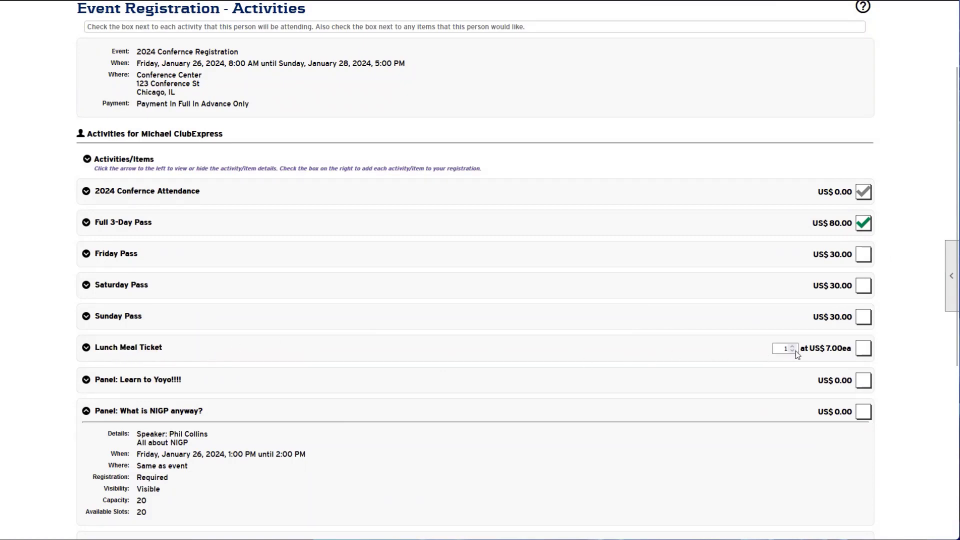
Step: Add the Lunch Meal Ticket to the member's registration with a quantity of 3
{"action": "left_click", "coordinate": [866, 351]}
{"action": "scroll", "coordinate": [867, 352], "scroll_direction": "down", "scroll_amount": 1}
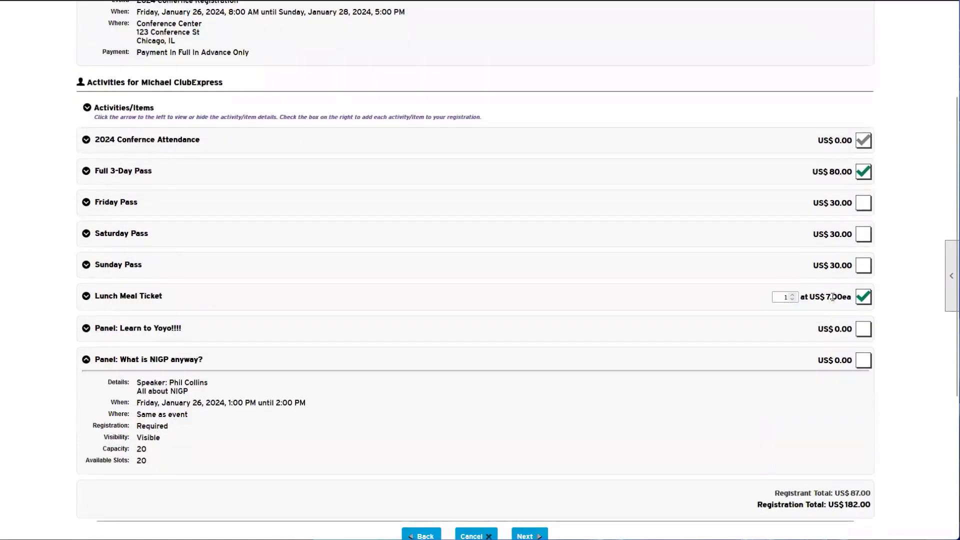
{"action": "left_click", "coordinate": [792, 295]}
{"action": "left_click", "coordinate": [793, 295]}
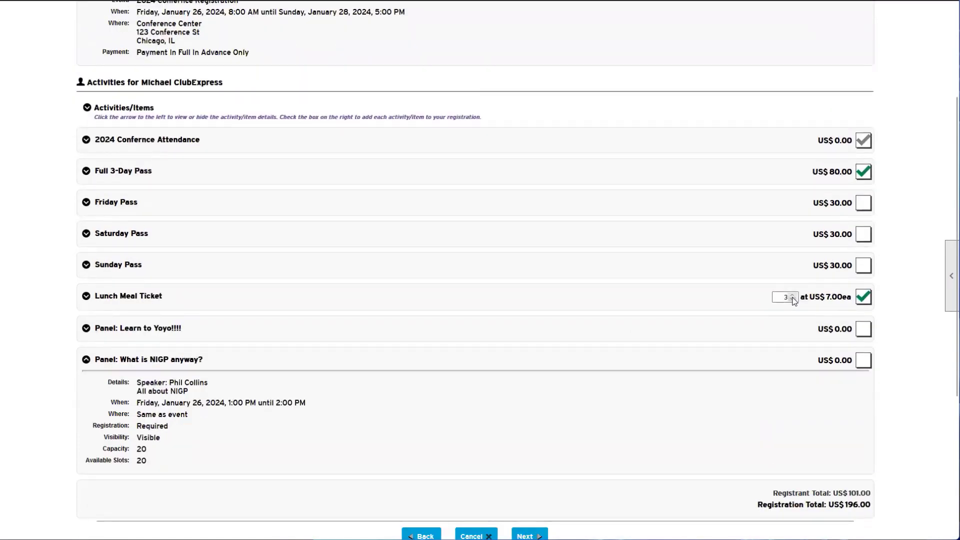
{"action": "left_click", "coordinate": [793, 299]}
{"action": "left_click", "coordinate": [794, 299]}
{"action": "left_click", "coordinate": [793, 295]}
{"action": "left_click", "coordinate": [793, 296]}
{"action": "scroll", "coordinate": [430, 187], "scroll_direction": "up", "scroll_amount": 1}
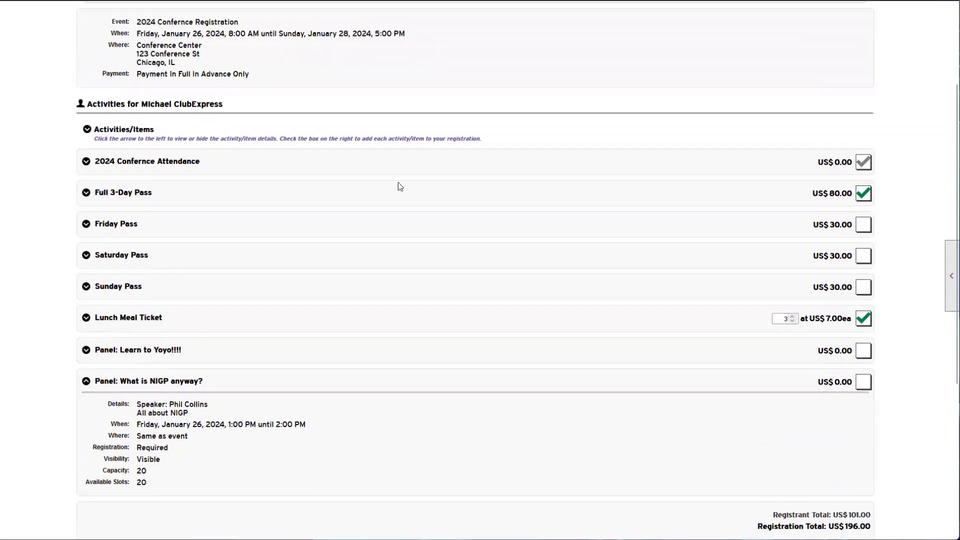
Step: Check the activities heading for the registrant whose choices are being made
{"action": "left_click_drag", "start_coordinate": [96, 133], "coordinate": [174, 134]}
{"action": "left_click", "coordinate": [189, 135]}
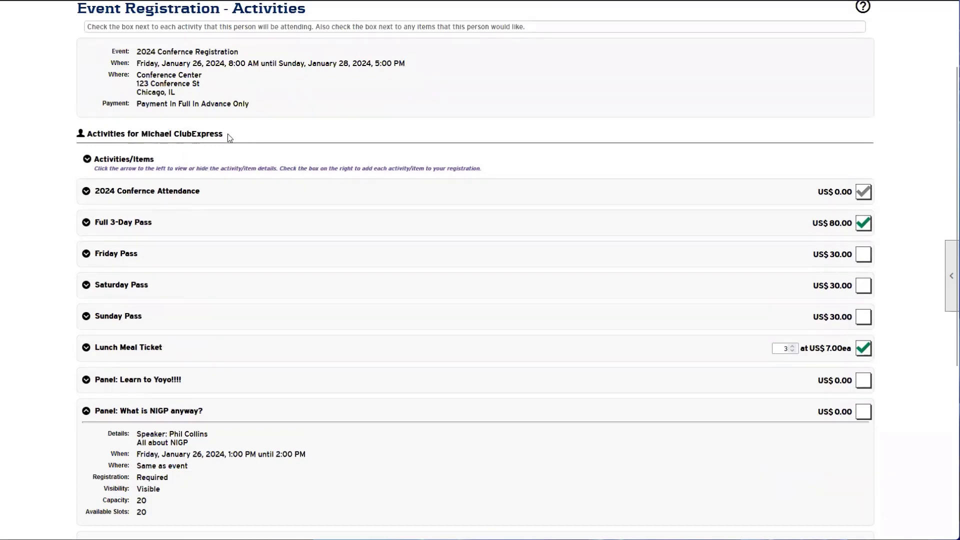
{"action": "left_click_drag", "start_coordinate": [86, 134], "coordinate": [146, 133]}
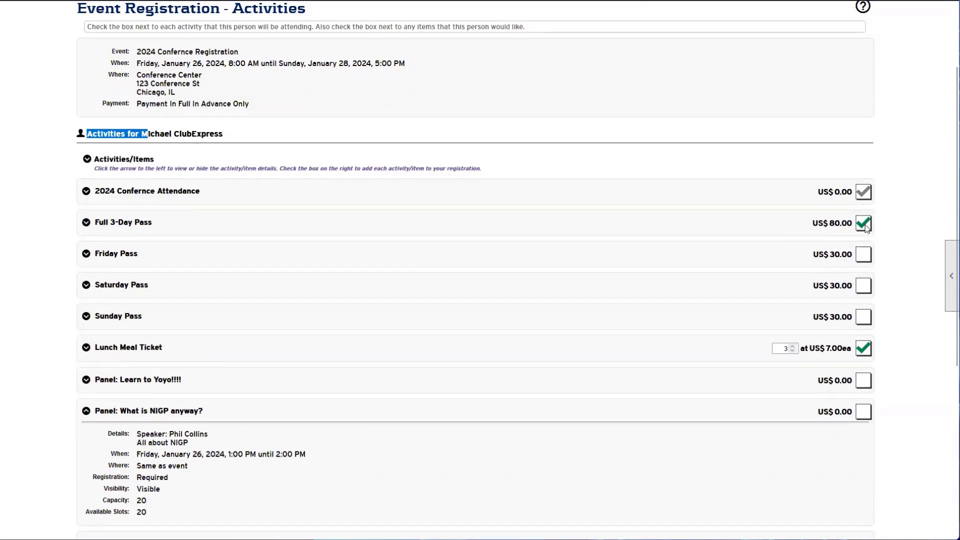
Step: Add the "Learn to Yoyo!!!!" and "What is NIGP anyway?" panels for the member and continue to the guest's activities
{"action": "scroll", "coordinate": [787, 342], "scroll_direction": "down", "scroll_amount": 2}
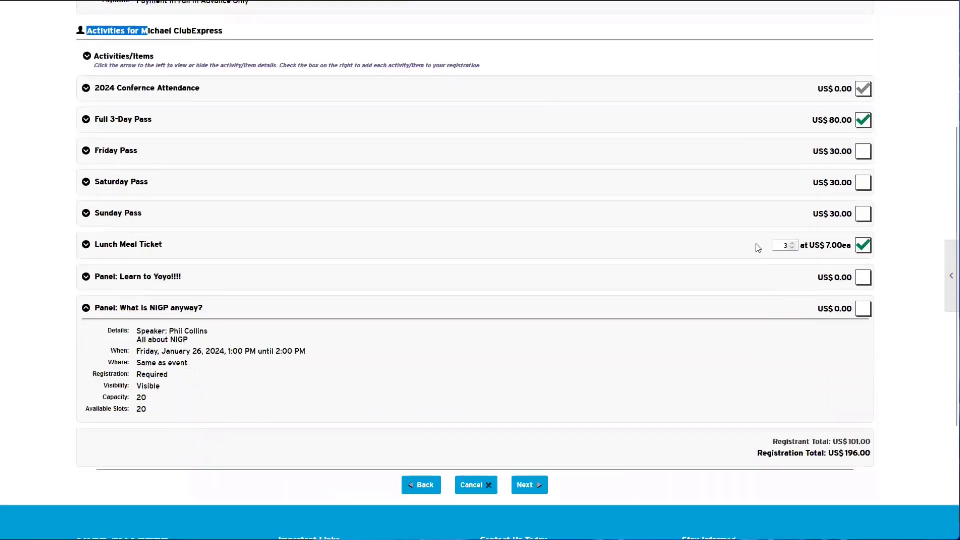
{"action": "left_click", "coordinate": [867, 280]}
{"action": "left_click", "coordinate": [864, 310]}
{"action": "left_click", "coordinate": [86, 308]}
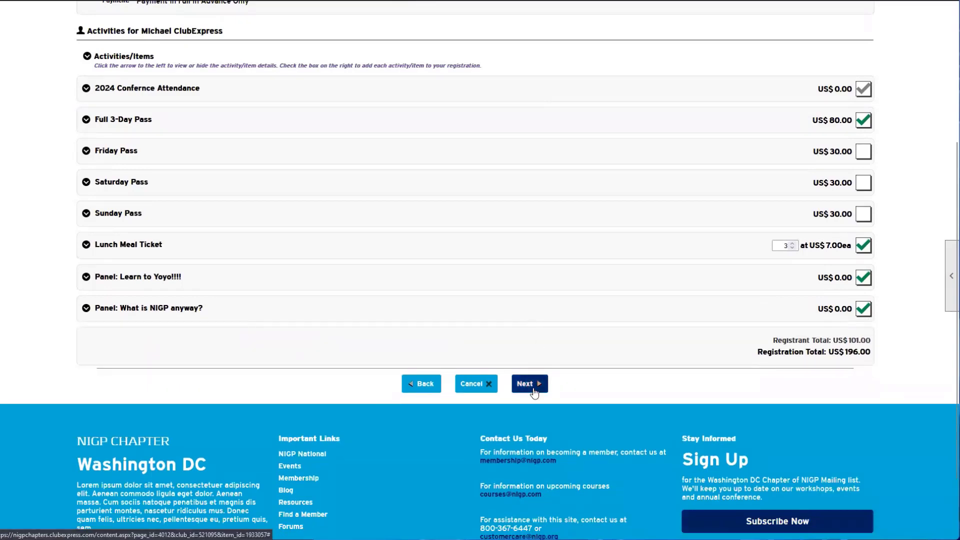
{"action": "left_click", "coordinate": [533, 389]}
Step: Check the guest's activities heading and remove the Full 3-Day Pass from the guest's registration
{"action": "scroll", "coordinate": [375, 330], "scroll_direction": "down", "scroll_amount": 2}
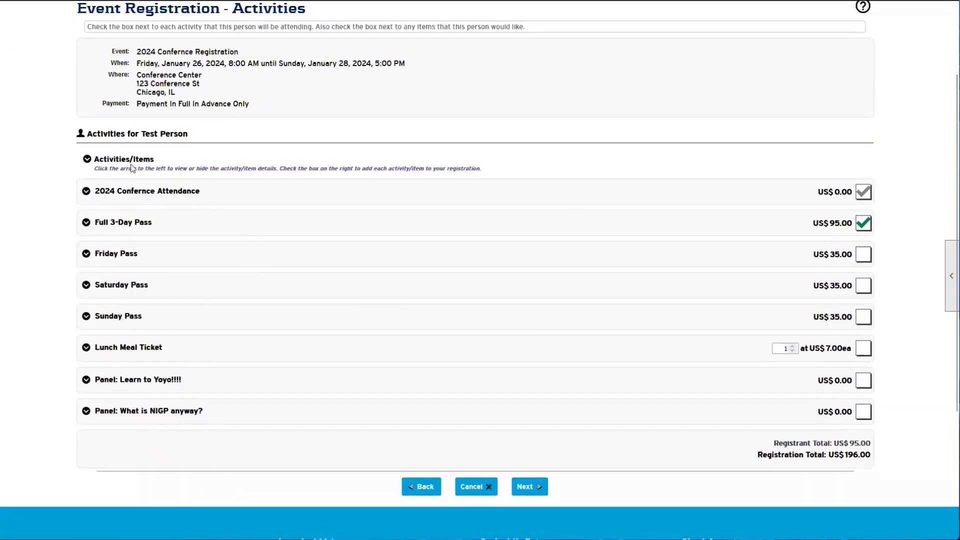
{"action": "left_click_drag", "start_coordinate": [111, 133], "coordinate": [191, 137]}
{"action": "triple_click", "coordinate": [866, 226]}
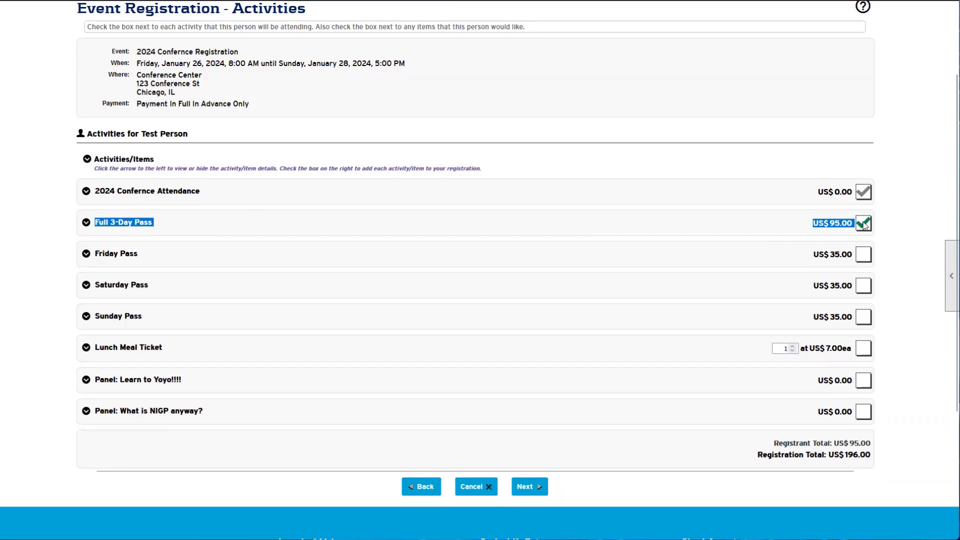
{"action": "left_click", "coordinate": [899, 229]}
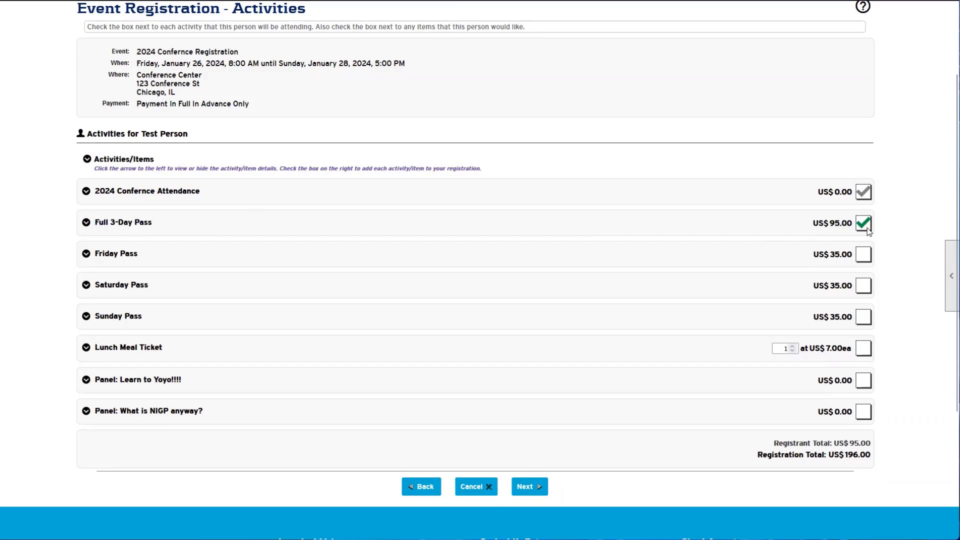
{"action": "left_click", "coordinate": [872, 227]}
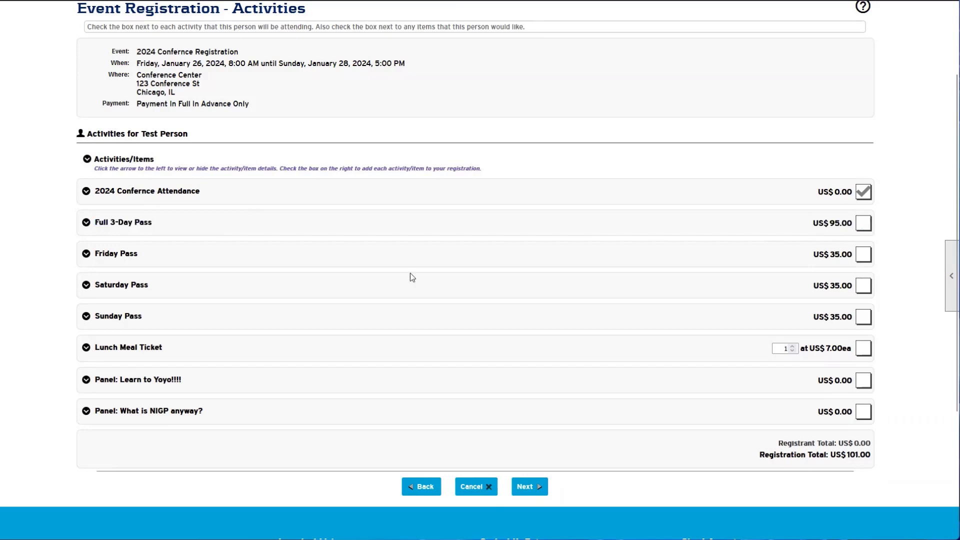
Step: Select the Friday Pass, the Saturday Pass, "Panel: What is NIGP anyway?" and one Lunch Meal Ticket for the guest
{"action": "left_click", "coordinate": [867, 260]}
{"action": "left_click", "coordinate": [867, 288]}
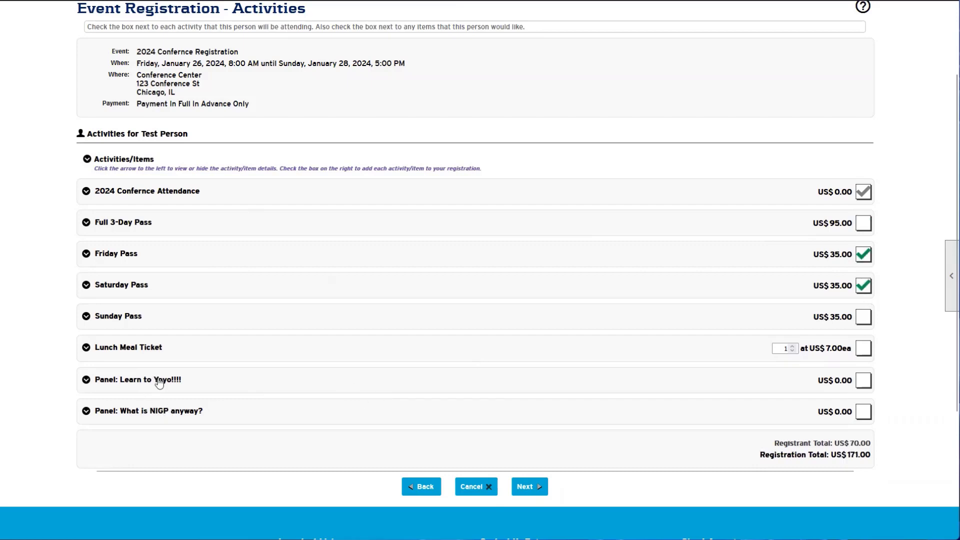
{"action": "left_click", "coordinate": [864, 412]}
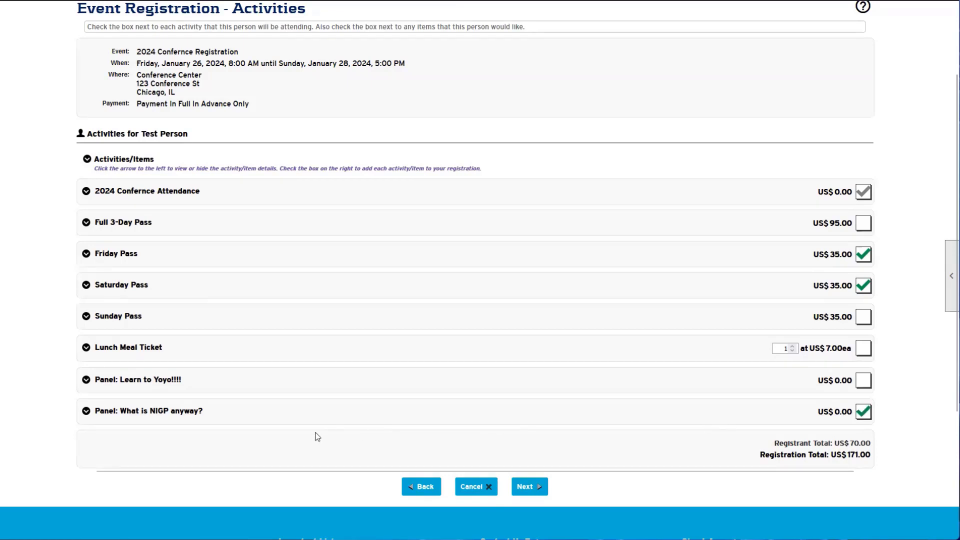
{"action": "left_click", "coordinate": [865, 349]}
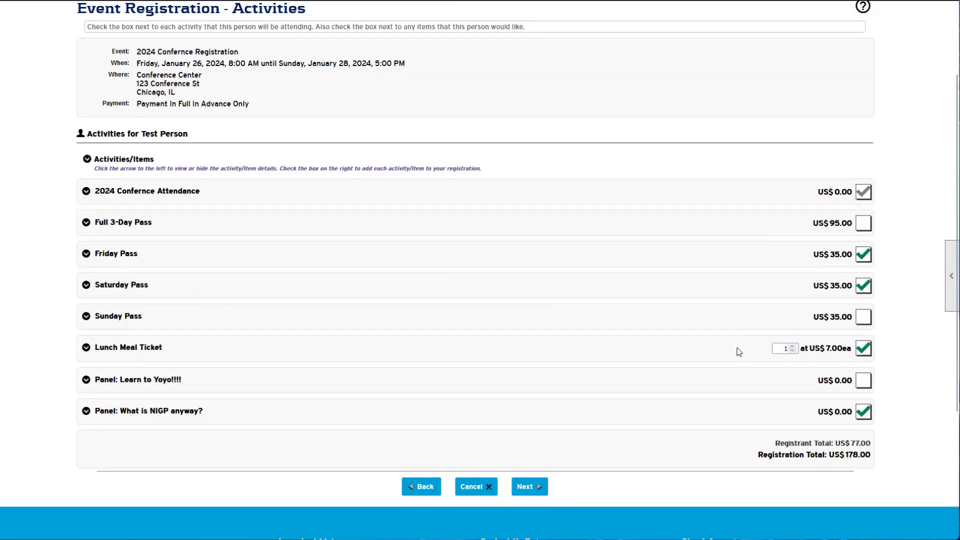
Step: Set the guest's Lunch Meal Ticket quantity to 2 and continue to the additional information questions
{"action": "left_click", "coordinate": [792, 347]}
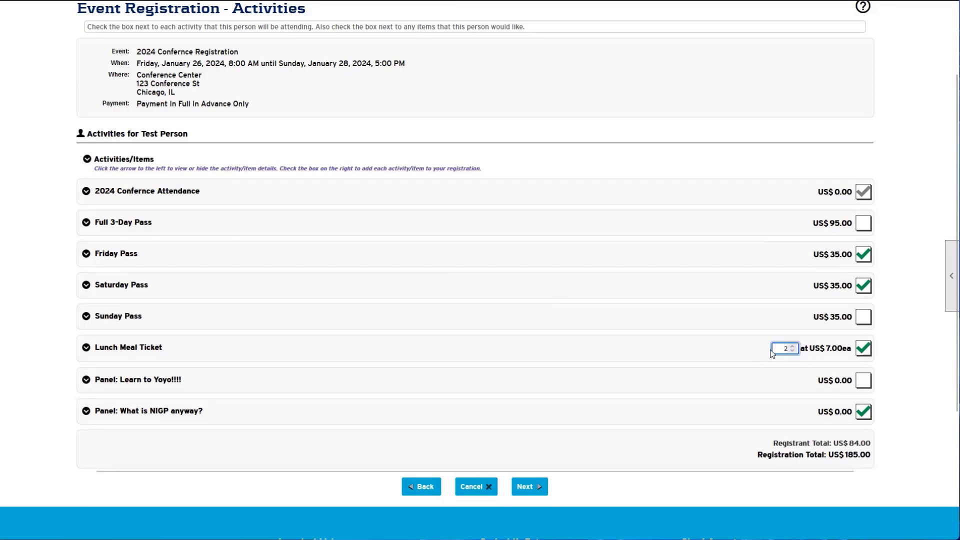
{"action": "left_click_drag", "start_coordinate": [759, 350], "coordinate": [834, 348]}
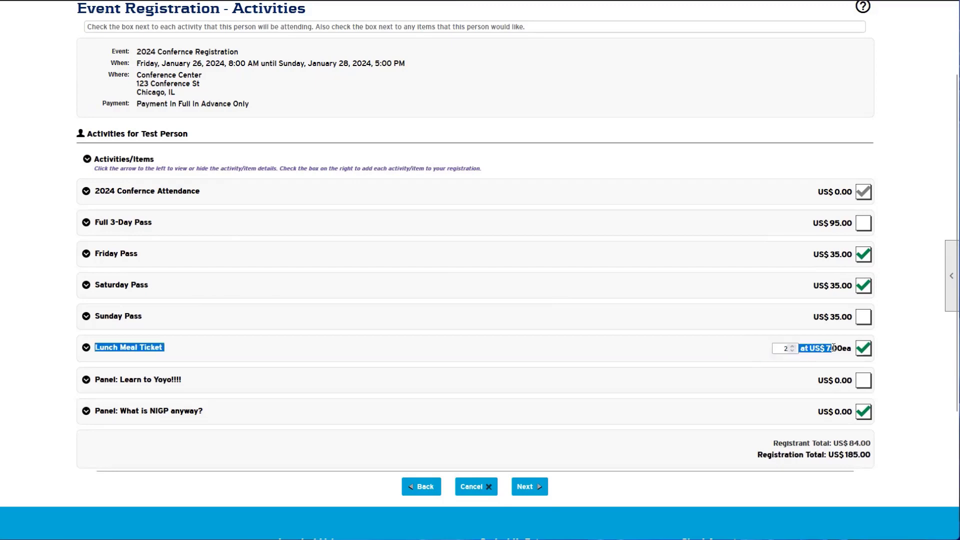
{"action": "left_click", "coordinate": [736, 350]}
{"action": "scroll", "coordinate": [699, 392], "scroll_direction": "down", "scroll_amount": 2}
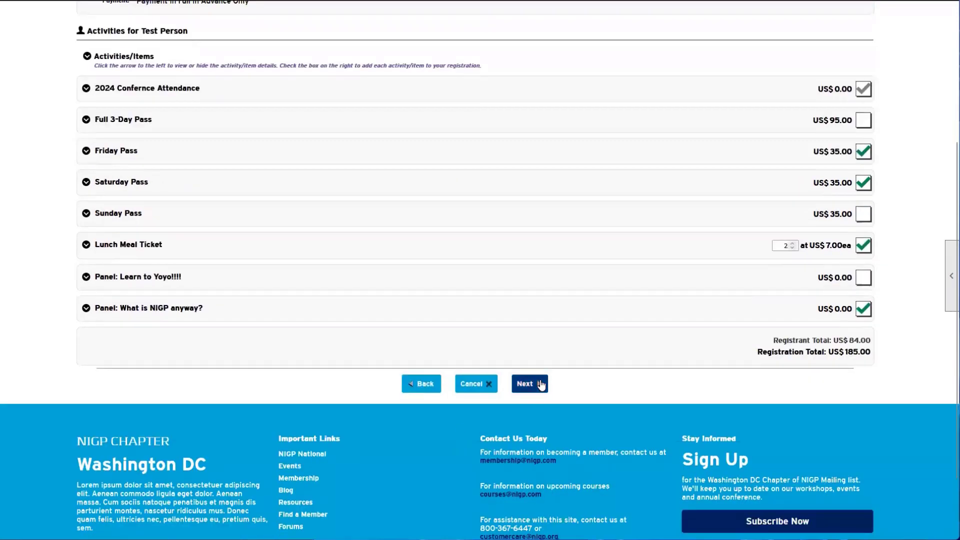
{"action": "left_click", "coordinate": [540, 385]}
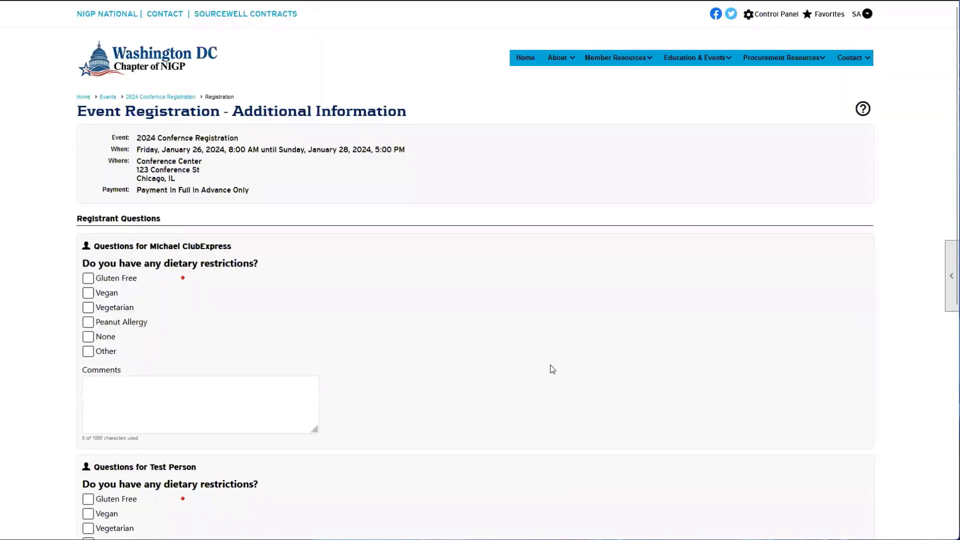
Step: Answer the dietary restrictions question with Vegetarian for the member and Peanut Allergy for the guest, and continue to the registration summary
{"action": "scroll", "coordinate": [552, 364], "scroll_direction": "down", "scroll_amount": 2}
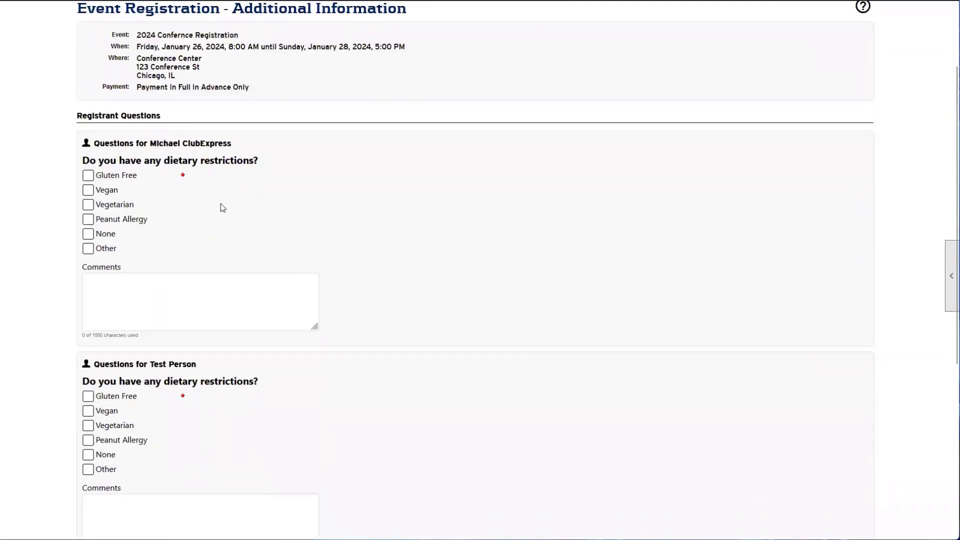
{"action": "scroll", "coordinate": [173, 206], "scroll_direction": "down", "scroll_amount": 1}
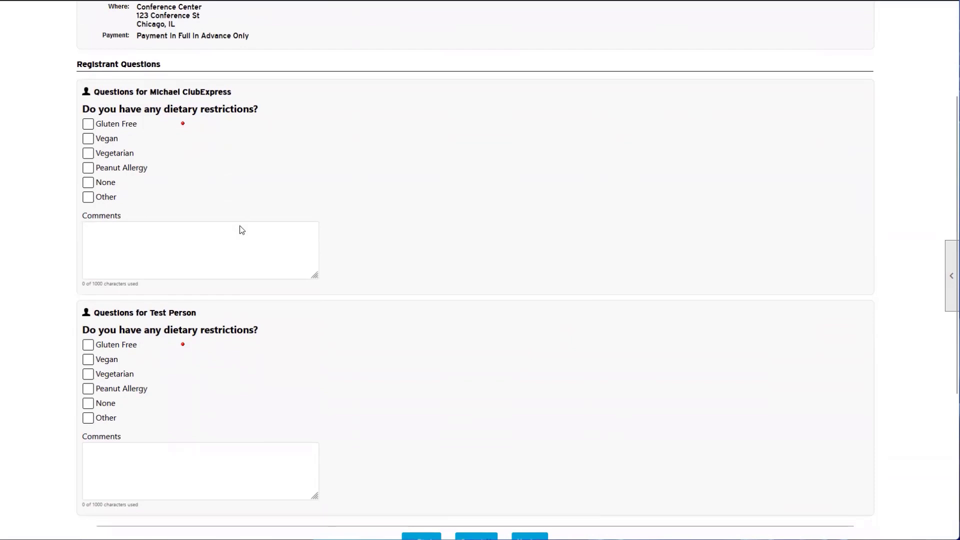
{"action": "left_click", "coordinate": [88, 153]}
{"action": "scroll", "coordinate": [265, 200], "scroll_direction": "down", "scroll_amount": 2}
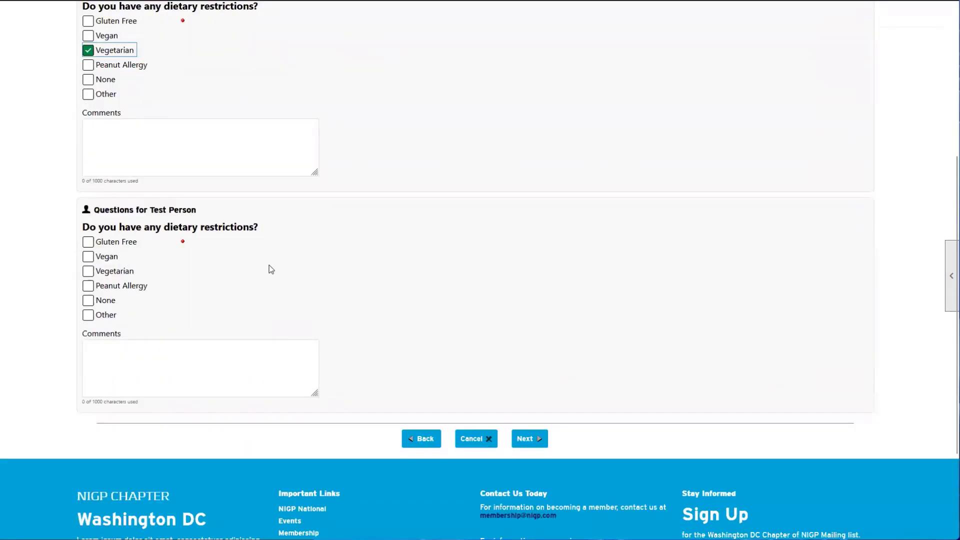
{"action": "left_click", "coordinate": [88, 286]}
{"action": "left_click", "coordinate": [527, 439]}
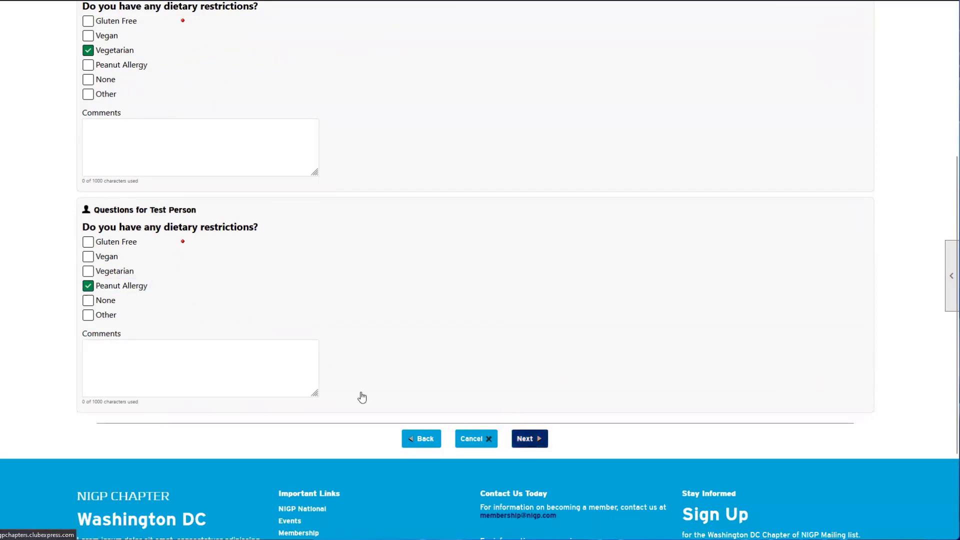
Step: Check the 2024 Confernce Attendance entry in the summary for its registrants and their charges
{"action": "scroll", "coordinate": [358, 349], "scroll_direction": "down", "scroll_amount": 3}
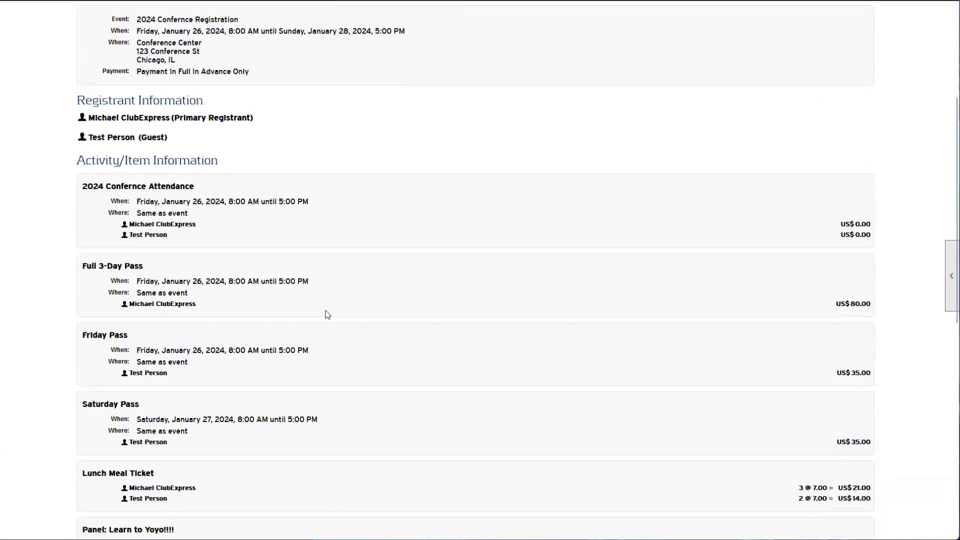
{"action": "scroll", "coordinate": [333, 305], "scroll_direction": "down", "scroll_amount": 1}
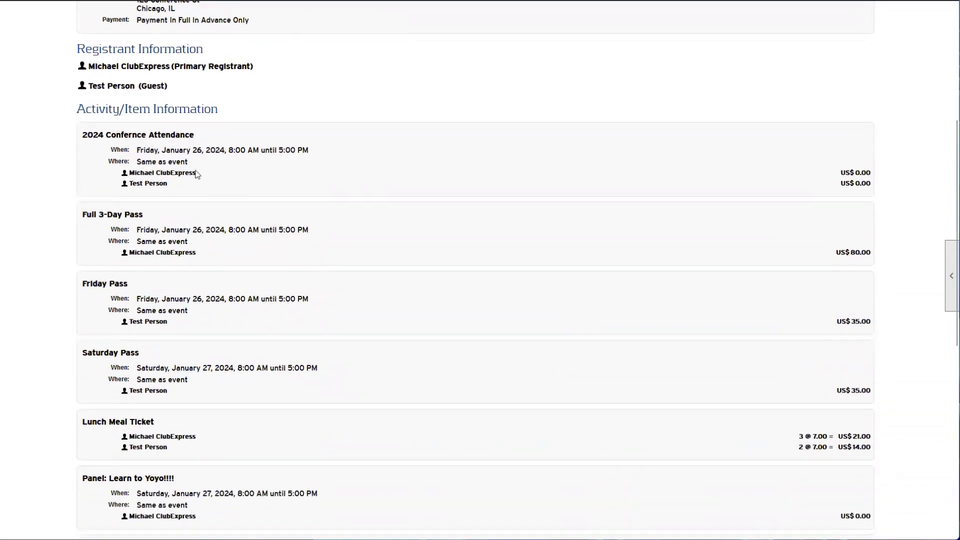
{"action": "triple_click", "coordinate": [136, 134]}
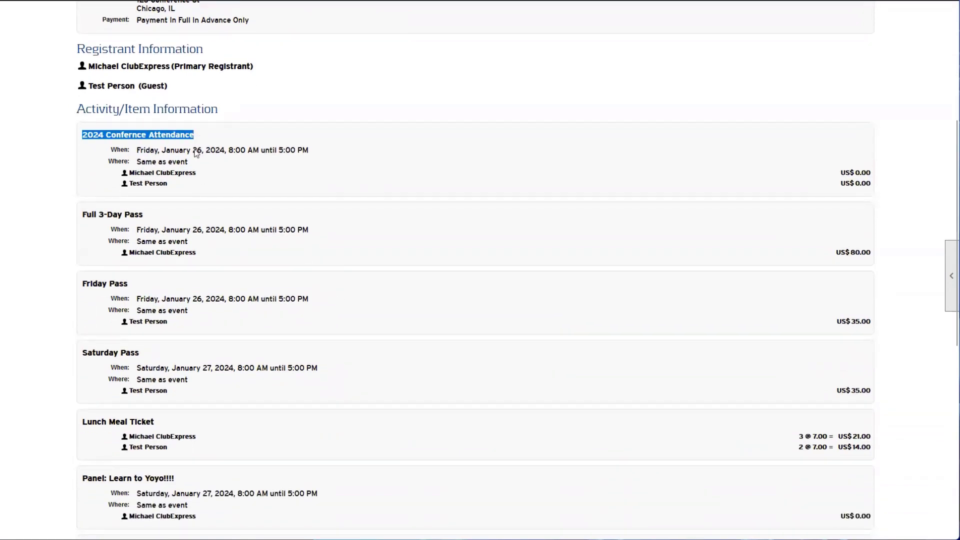
{"action": "triple_click", "coordinate": [129, 174]}
{"action": "left_click", "coordinate": [141, 181]}
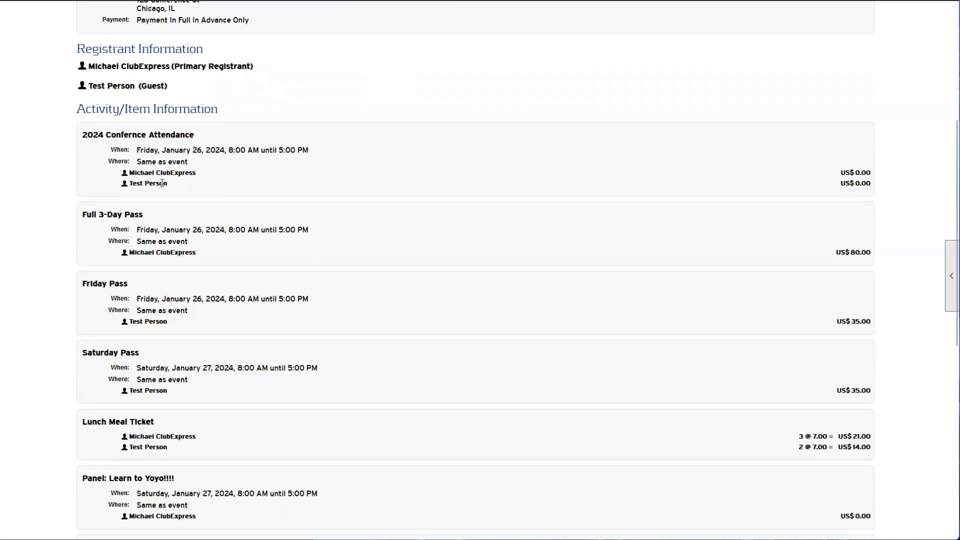
{"action": "left_click_drag", "start_coordinate": [822, 176], "coordinate": [870, 183]}
{"action": "left_click", "coordinate": [867, 181]}
{"action": "scroll", "coordinate": [847, 161], "scroll_direction": "down", "scroll_amount": 2}
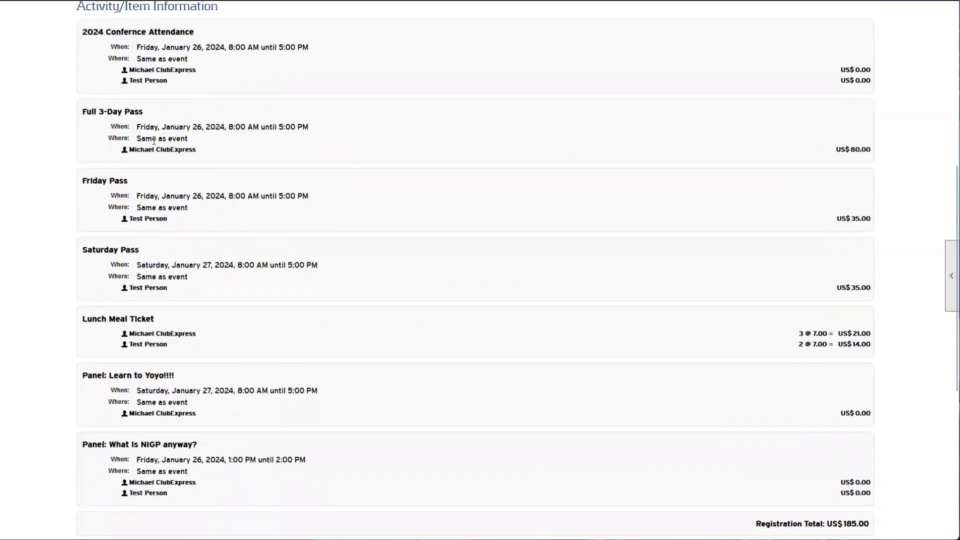
Step: Review which registrant holds the Full 3-Day Pass, the Friday Pass and the Saturday Pass in the summary
{"action": "left_click_drag", "start_coordinate": [92, 112], "coordinate": [140, 112]}
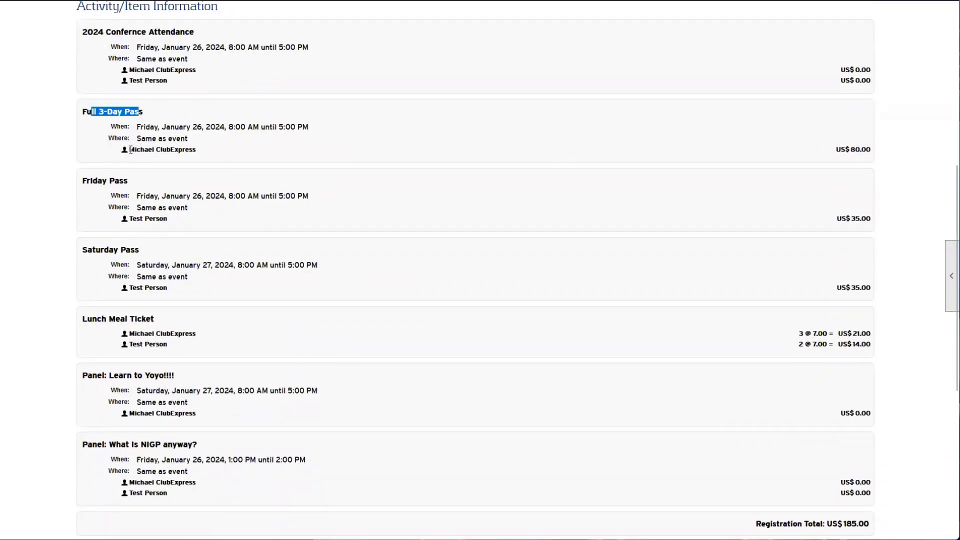
{"action": "left_click_drag", "start_coordinate": [130, 150], "coordinate": [206, 150]}
{"action": "left_click", "coordinate": [207, 150]}
{"action": "scroll", "coordinate": [137, 155], "scroll_direction": "down", "scroll_amount": 1}
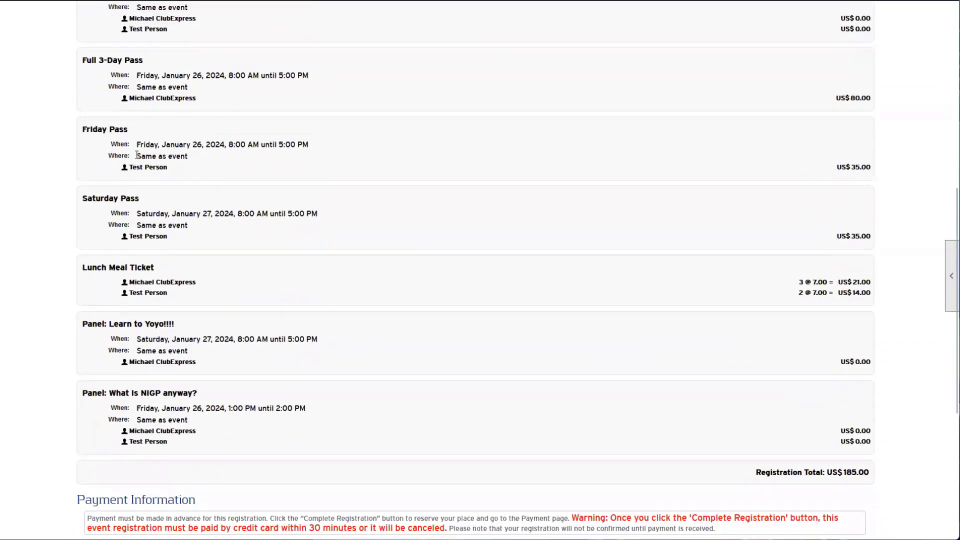
{"action": "left_click_drag", "start_coordinate": [90, 131], "coordinate": [128, 131]}
{"action": "left_click_drag", "start_coordinate": [98, 198], "coordinate": [148, 168]}
{"action": "left_click", "coordinate": [194, 170]}
{"action": "left_click_drag", "start_coordinate": [136, 236], "coordinate": [129, 236]}
{"action": "scroll", "coordinate": [187, 238], "scroll_direction": "down", "scroll_amount": 2}
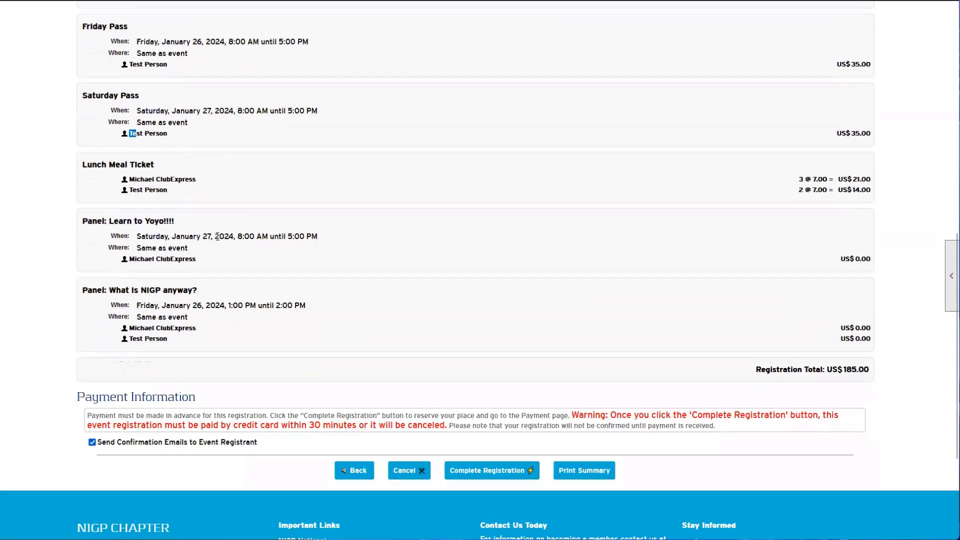
Step: Compare the Lunch Meal Ticket quantities and charges of the member and the guest
{"action": "left_click_drag", "start_coordinate": [133, 179], "coordinate": [187, 179]}
{"action": "left_click", "coordinate": [186, 179]}
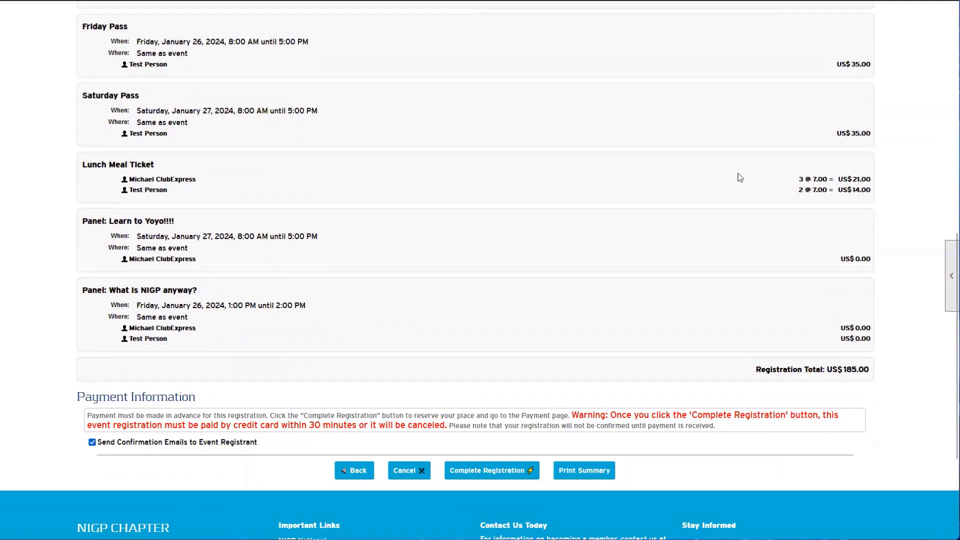
{"action": "triple_click", "coordinate": [873, 179]}
{"action": "left_click", "coordinate": [335, 190]}
{"action": "left_click_drag", "start_coordinate": [856, 190], "coordinate": [886, 189]}
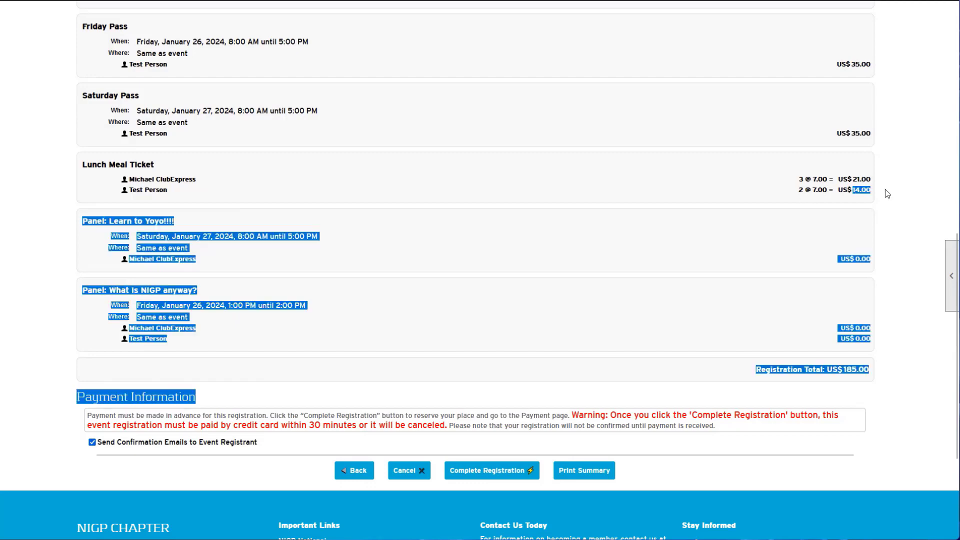
{"action": "left_click", "coordinate": [819, 205]}
Step: Check the "What is NIGP anyway?" panel entry and the overall registration total
{"action": "scroll", "coordinate": [382, 233], "scroll_direction": "down", "scroll_amount": 2}
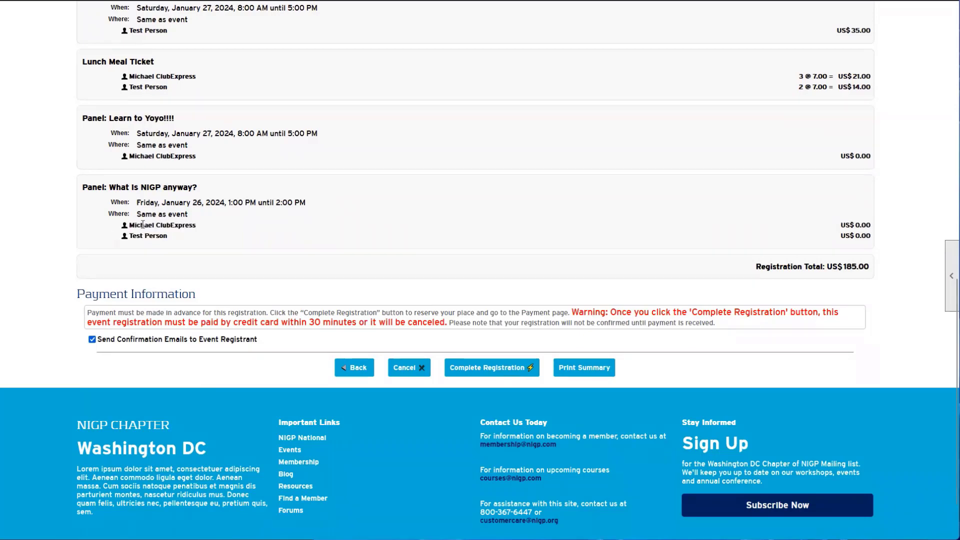
{"action": "left_click_drag", "start_coordinate": [116, 187], "coordinate": [227, 181]}
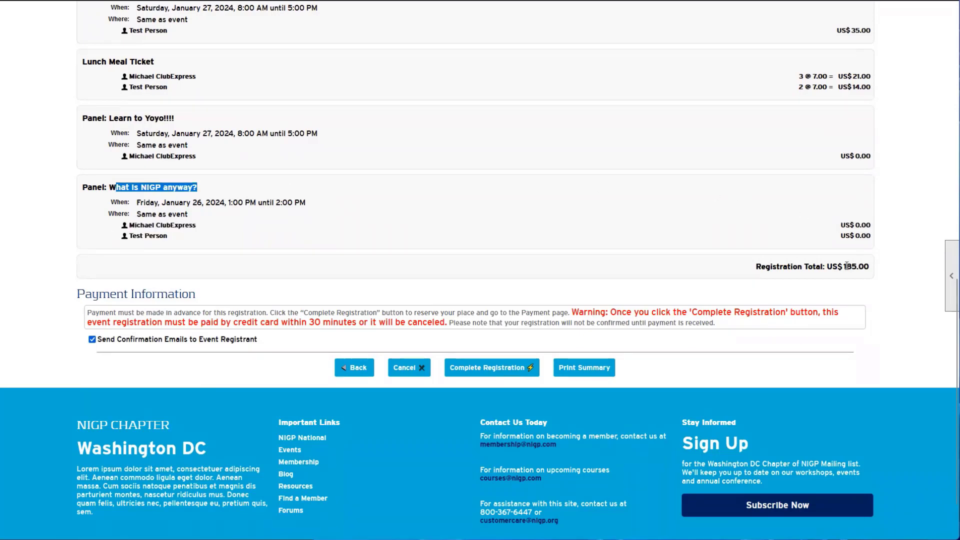
{"action": "left_click_drag", "start_coordinate": [838, 267], "coordinate": [755, 267]}
{"action": "left_click", "coordinate": [870, 267]}
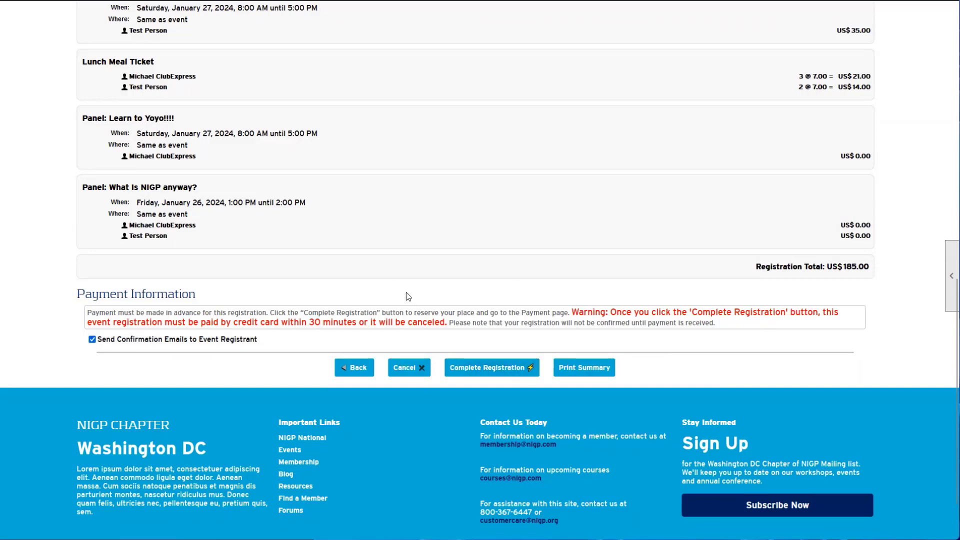
Step: Complete the registration and close the message on the payment page
{"action": "left_click", "coordinate": [473, 368]}
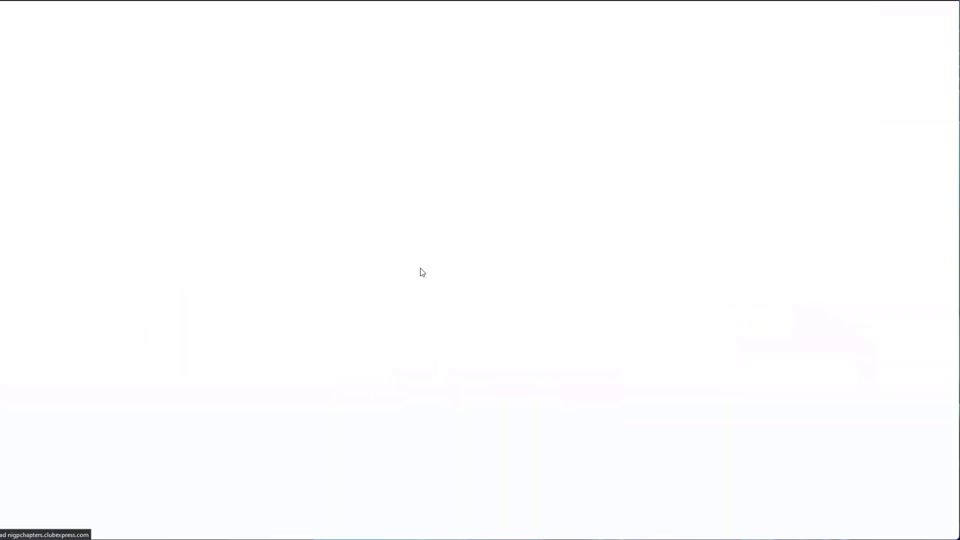
{"action": "left_click", "coordinate": [473, 295]}
{"action": "scroll", "coordinate": [475, 296], "scroll_direction": "down", "scroll_amount": 1}
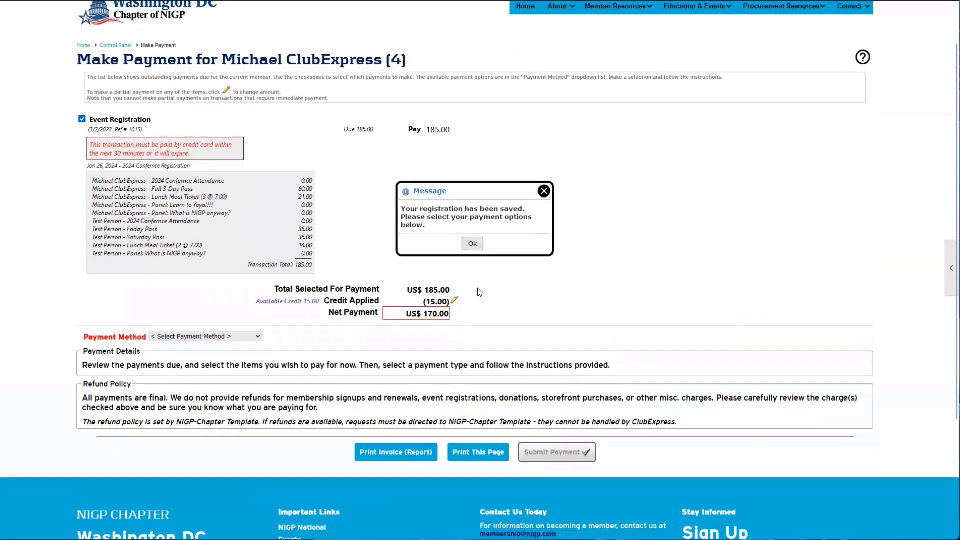
{"action": "left_click", "coordinate": [473, 244]}
Step: Examine the applied credit, the net payment and the itemized charges on the payment page
{"action": "left_click_drag", "start_coordinate": [328, 300], "coordinate": [380, 300]}
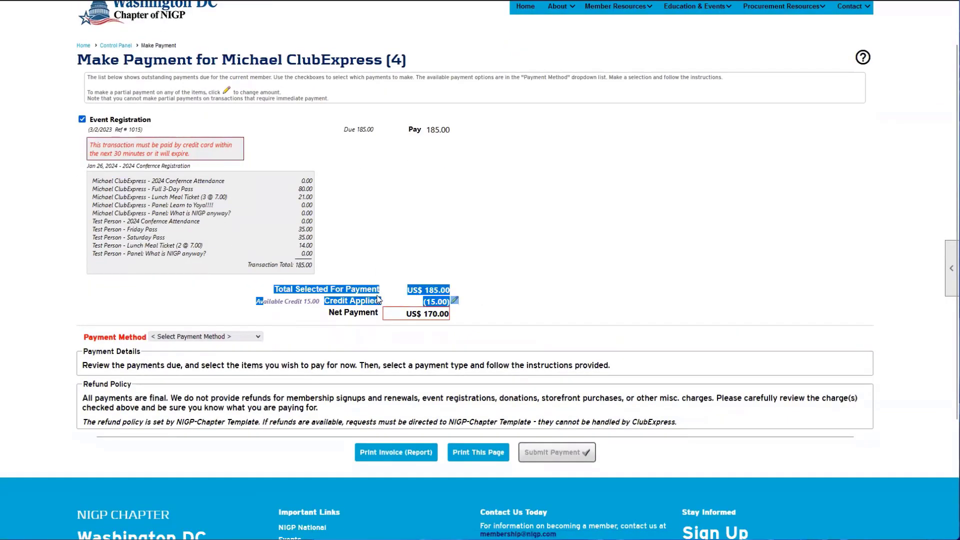
{"action": "left_click", "coordinate": [381, 300]}
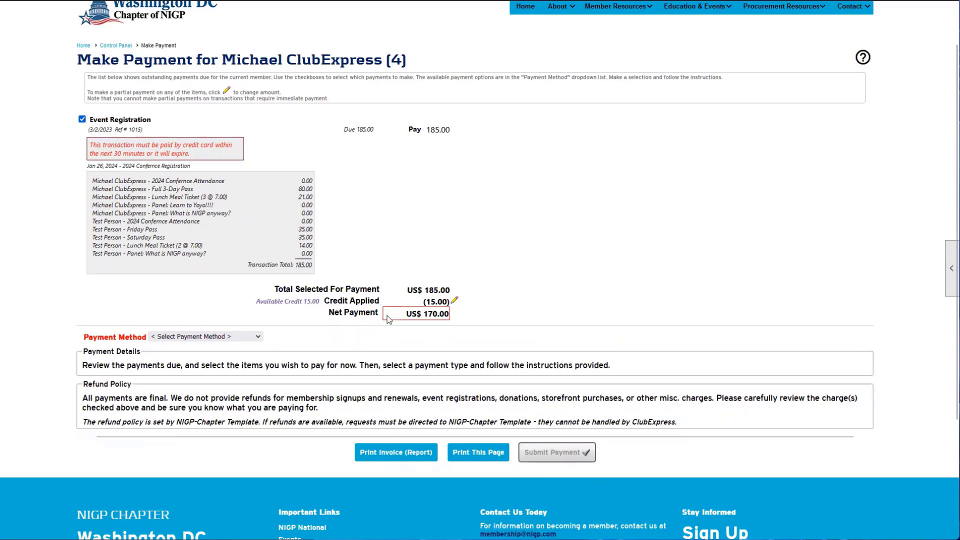
{"action": "scroll", "coordinate": [325, 320], "scroll_direction": "down", "scroll_amount": 1}
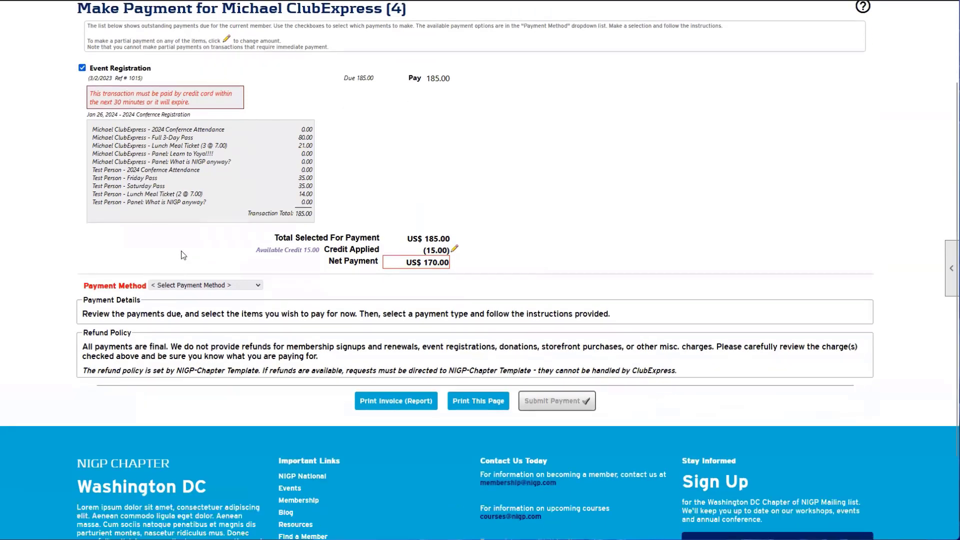
{"action": "scroll", "coordinate": [403, 349], "scroll_direction": "up", "scroll_amount": 2}
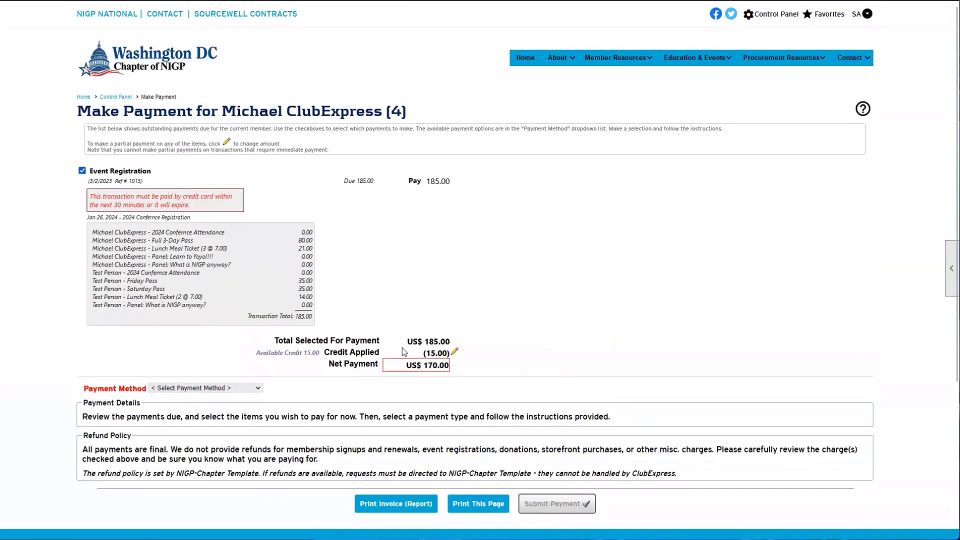
Step: Leave the payment page for the Control Panel and open the 2024 Confernce Sponsorships event for editing from the Events Manager
{"action": "left_click", "coordinate": [116, 98]}
{"action": "scroll", "coordinate": [116, 95], "scroll_direction": "down", "scroll_amount": 2}
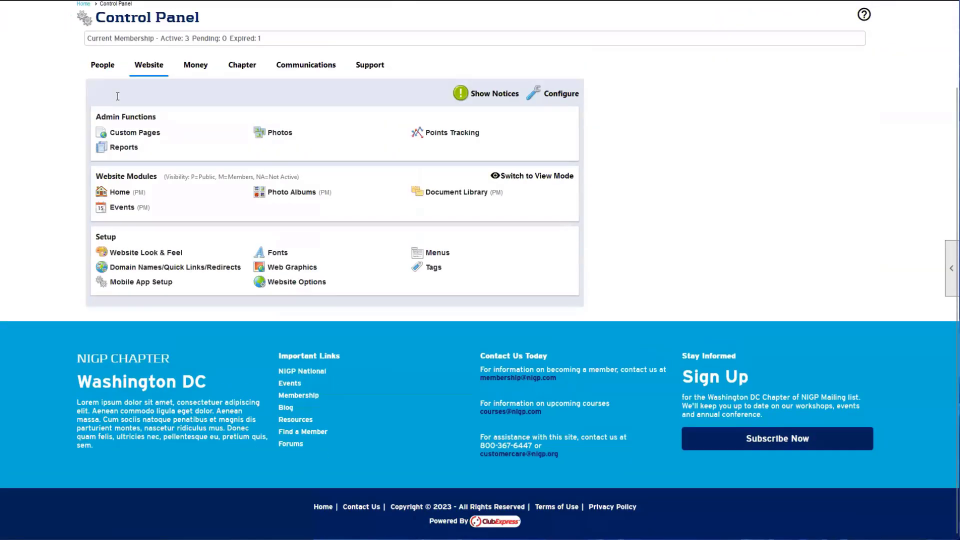
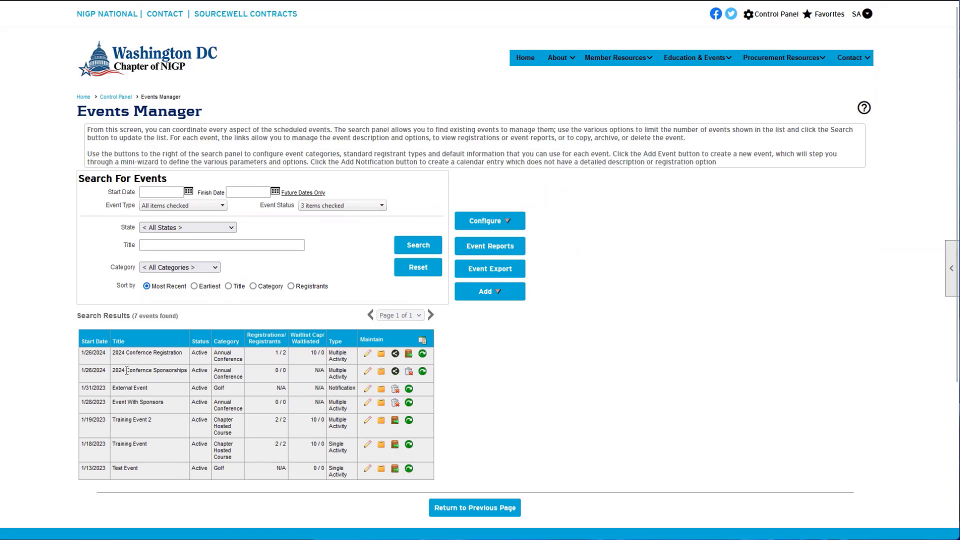
{"action": "left_click_drag", "start_coordinate": [127, 371], "coordinate": [188, 371]}
{"action": "left_click", "coordinate": [257, 379]}
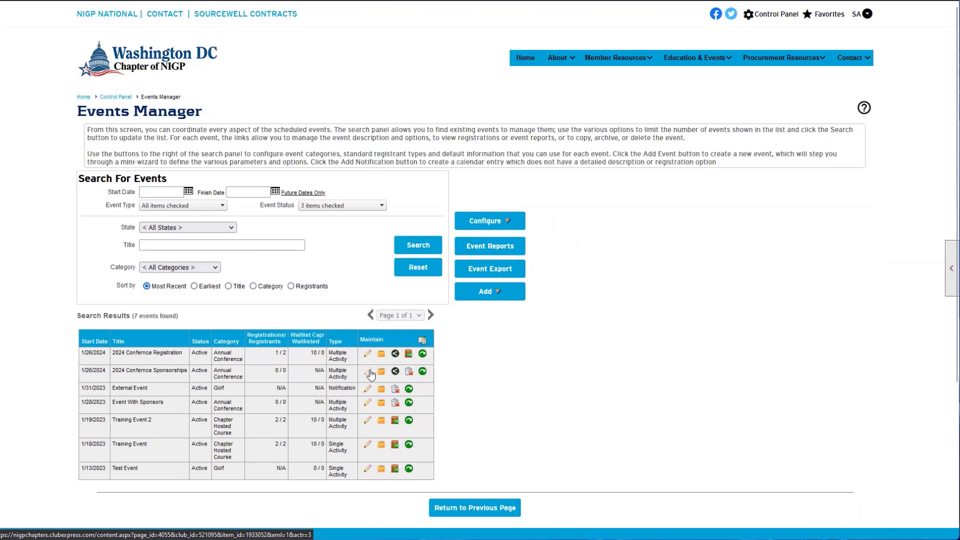
{"action": "left_click", "coordinate": [367, 373]}
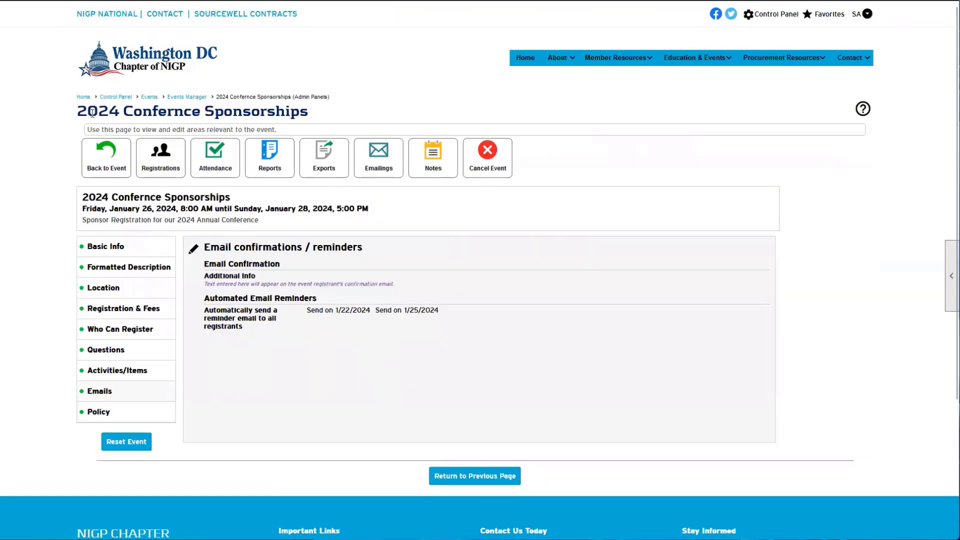
Step: Review the sponsorship event's title, basic information, formatted description, location and who can register
{"action": "left_click_drag", "start_coordinate": [90, 110], "coordinate": [329, 114]}
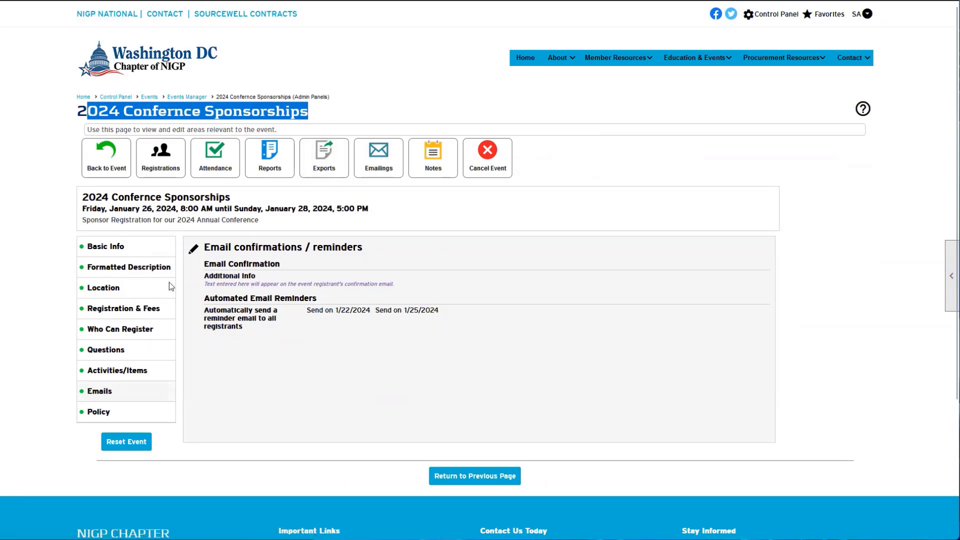
{"action": "left_click", "coordinate": [136, 247]}
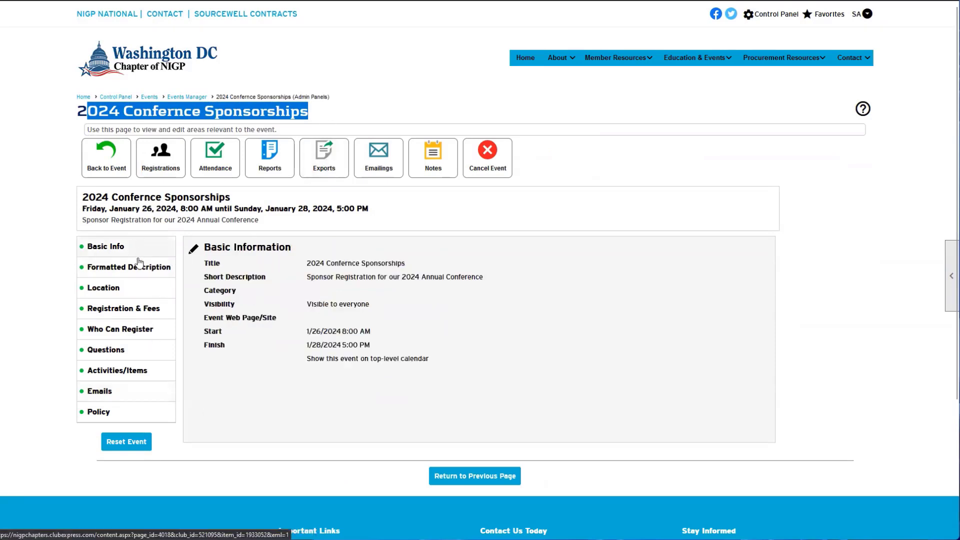
{"action": "left_click", "coordinate": [136, 270]}
{"action": "left_click", "coordinate": [133, 293]}
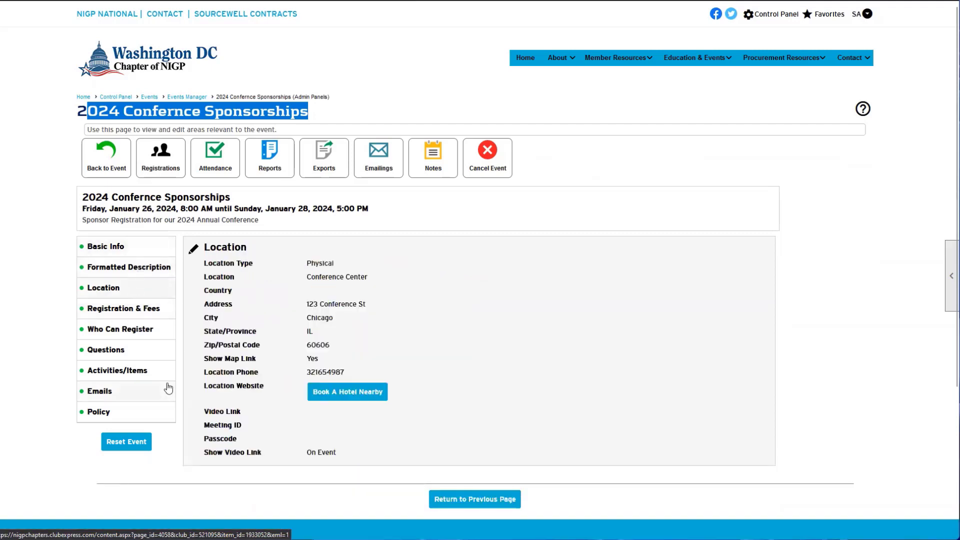
{"action": "left_click", "coordinate": [133, 329]}
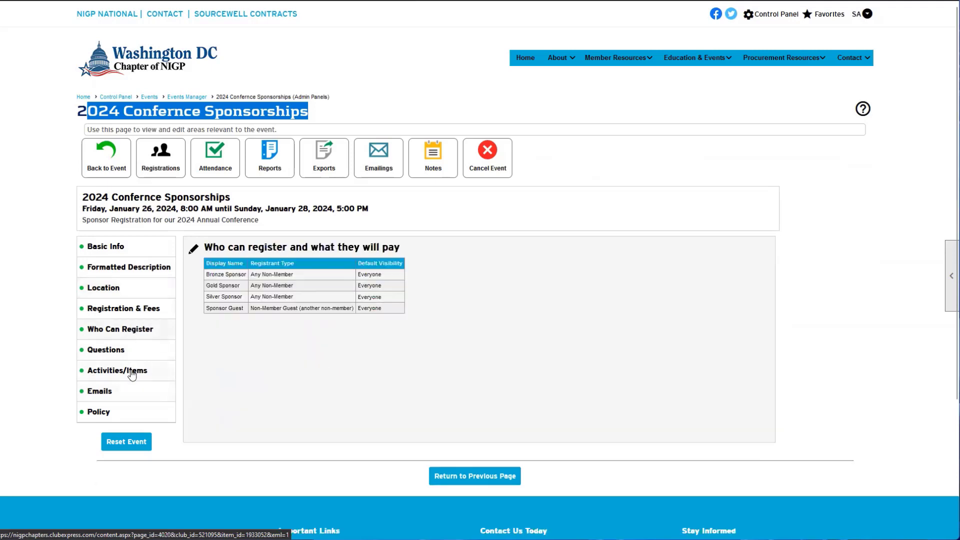
Step: Open the sponsorship event's Who Can Register settings for editing and review the available registrant type options and the sponsor types already defined
{"action": "left_click", "coordinate": [132, 372]}
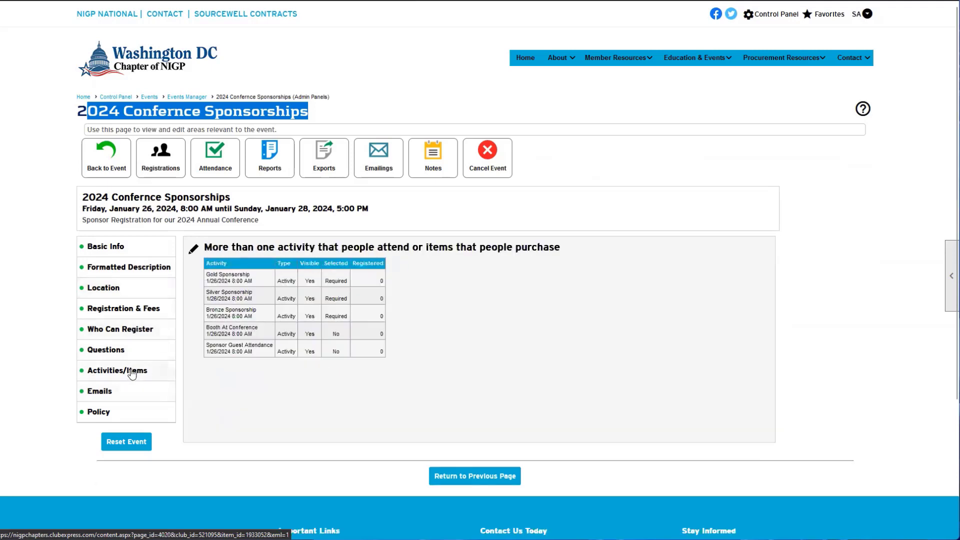
{"action": "left_click", "coordinate": [147, 333]}
{"action": "left_click", "coordinate": [194, 252]}
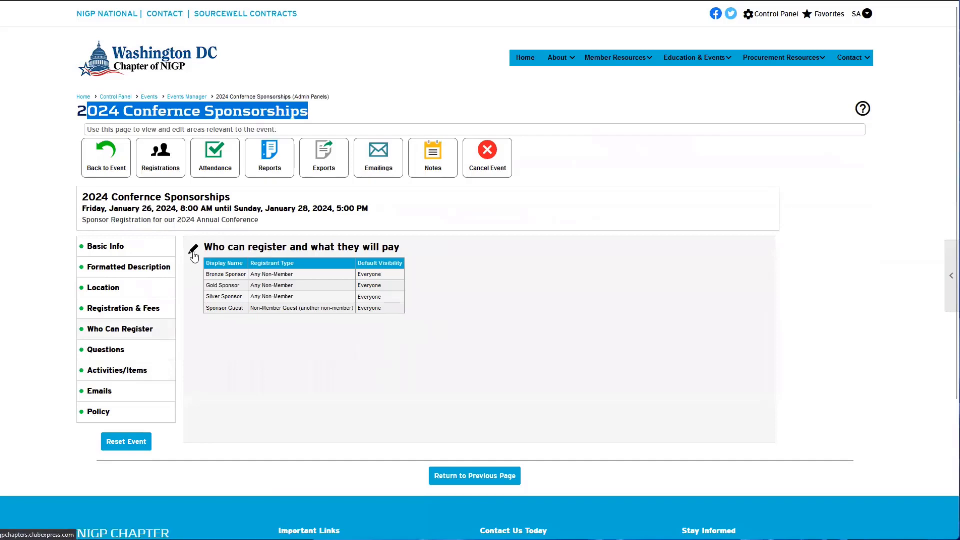
{"action": "scroll", "coordinate": [283, 292], "scroll_direction": "down", "scroll_amount": 3}
{"action": "left_click_drag", "start_coordinate": [284, 259], "coordinate": [240, 234]}
{"action": "left_click", "coordinate": [273, 243]}
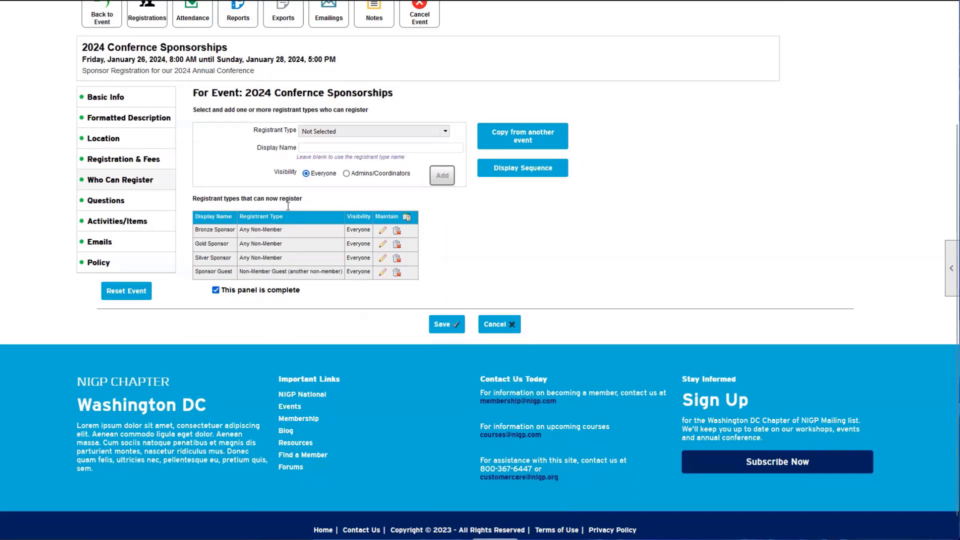
{"action": "left_click", "coordinate": [329, 132]}
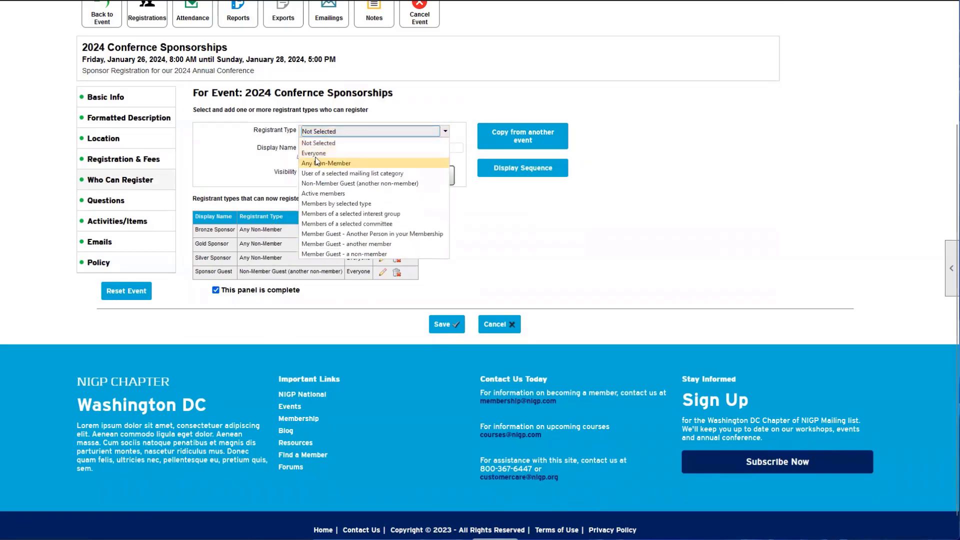
{"action": "left_click", "coordinate": [238, 165]}
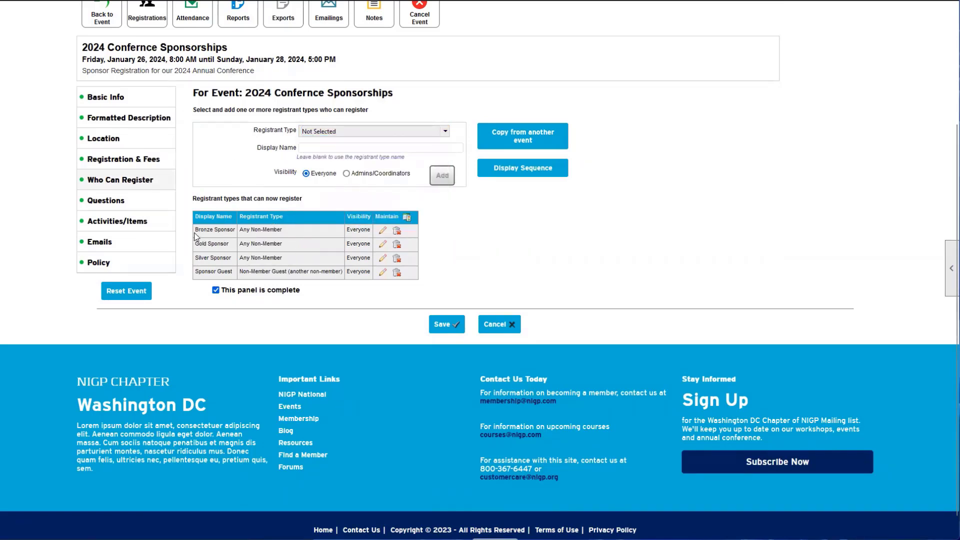
{"action": "left_click_drag", "start_coordinate": [196, 235], "coordinate": [235, 237]}
Step: Reorder the registrant types' display sequence to Gold Sponsor, Silver Sponsor, Bronze Sponsor, Sponsor Guest and save it
{"action": "left_click", "coordinate": [522, 169]}
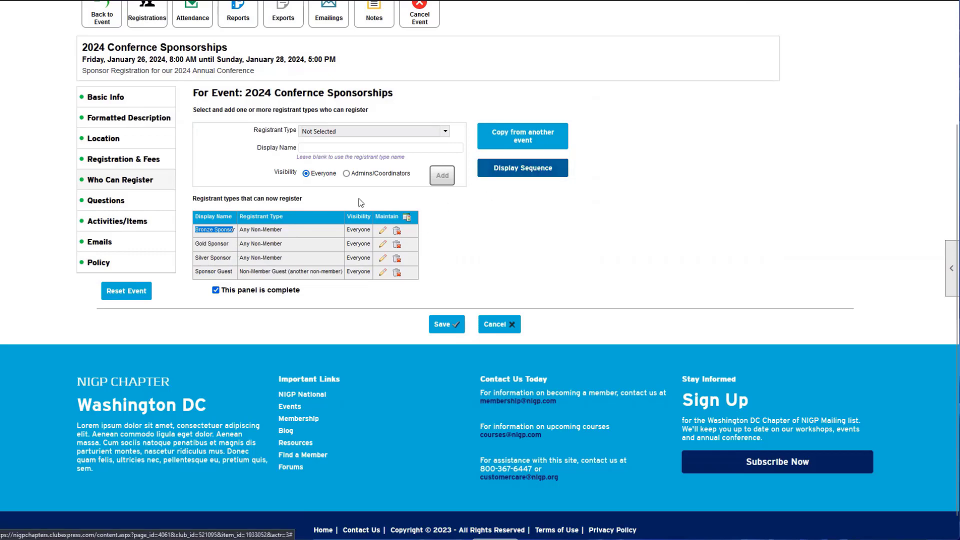
{"action": "left_click", "coordinate": [392, 200]}
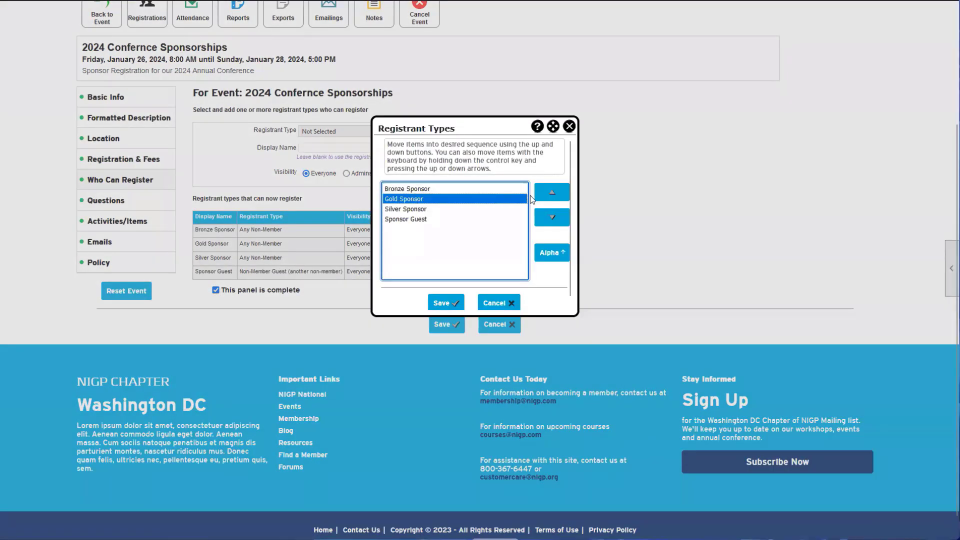
{"action": "left_click", "coordinate": [550, 192]}
{"action": "left_click", "coordinate": [453, 209]}
{"action": "left_click", "coordinate": [552, 193]}
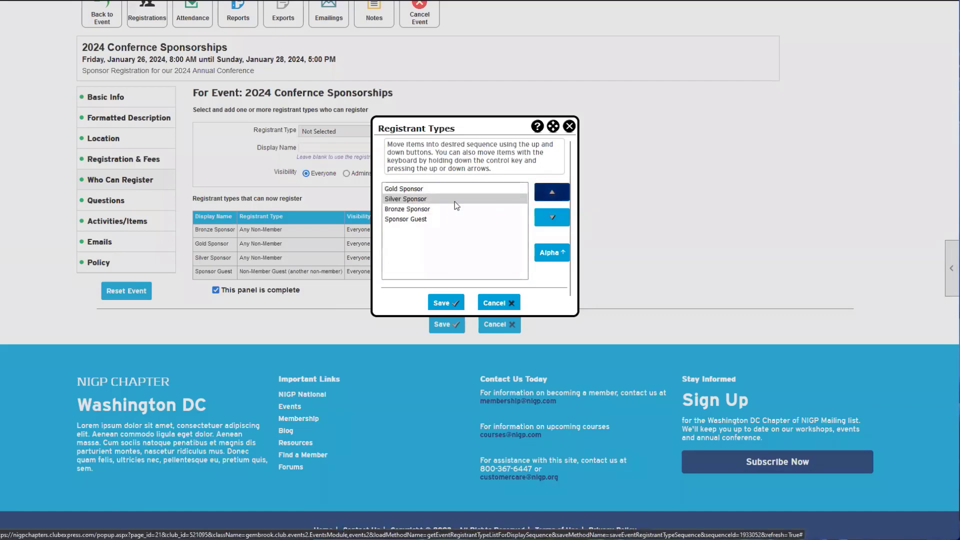
{"action": "left_click", "coordinate": [405, 220]}
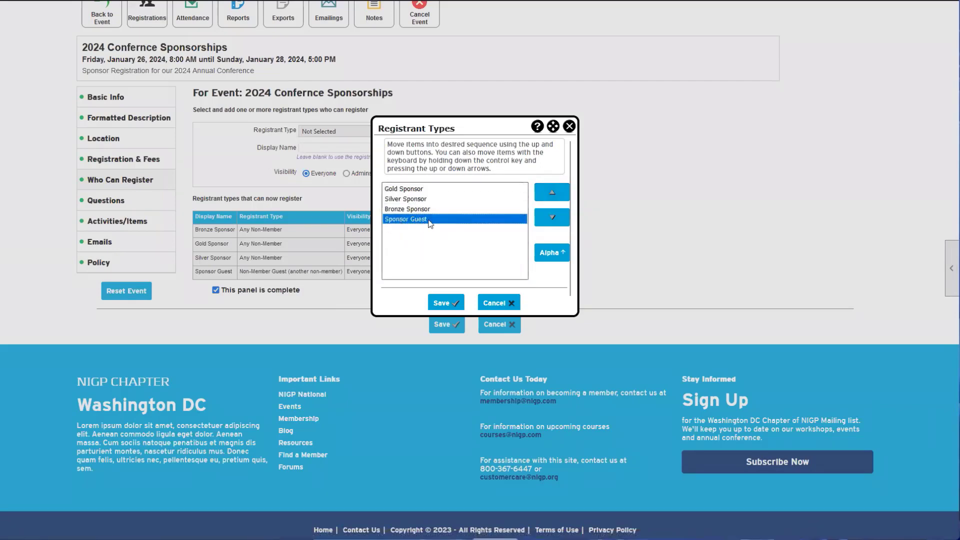
{"action": "left_click", "coordinate": [444, 303]}
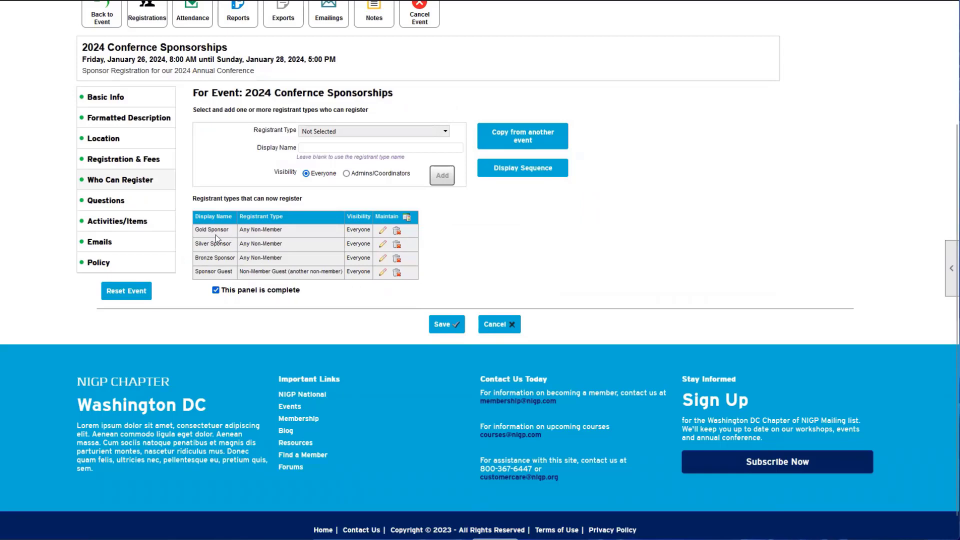
Step: Review the reordered sponsor levels and the registrant type assigned to Sponsor Guest
{"action": "left_click_drag", "start_coordinate": [195, 230], "coordinate": [252, 258]}
{"action": "left_click", "coordinate": [253, 255]}
{"action": "left_click_drag", "start_coordinate": [199, 272], "coordinate": [349, 280]}
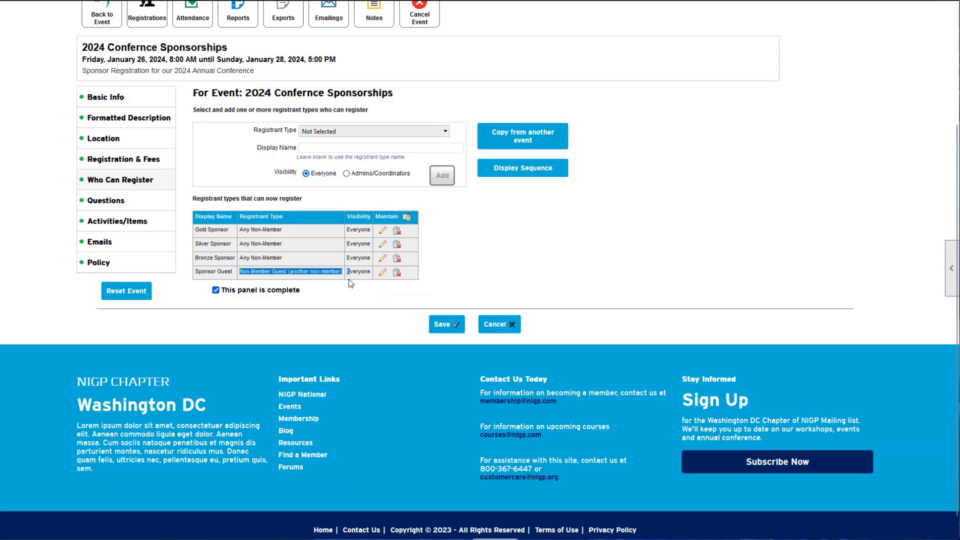
{"action": "left_click", "coordinate": [349, 280]}
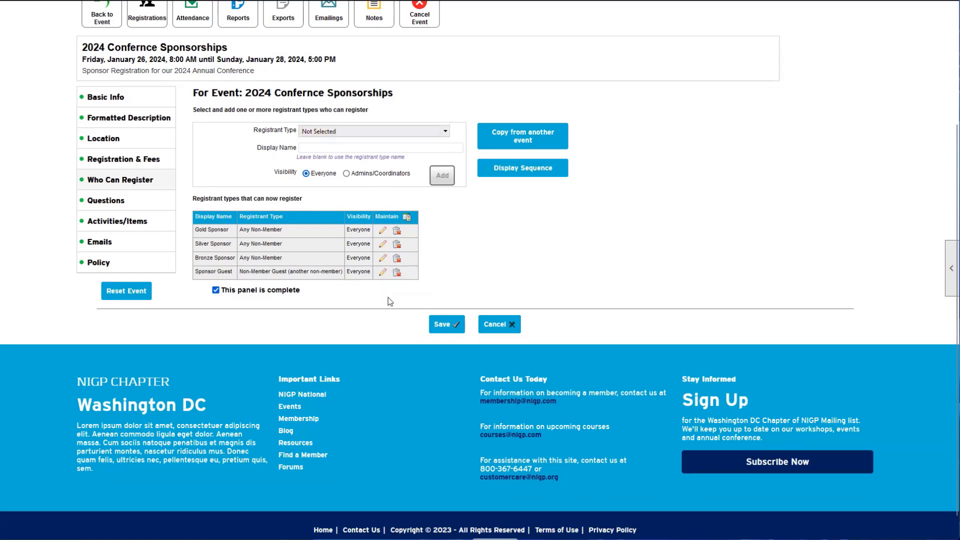
Step: Open the sponsorship event's Activities/Items for editing and look over the sponsorship activities
{"action": "left_click", "coordinate": [131, 224]}
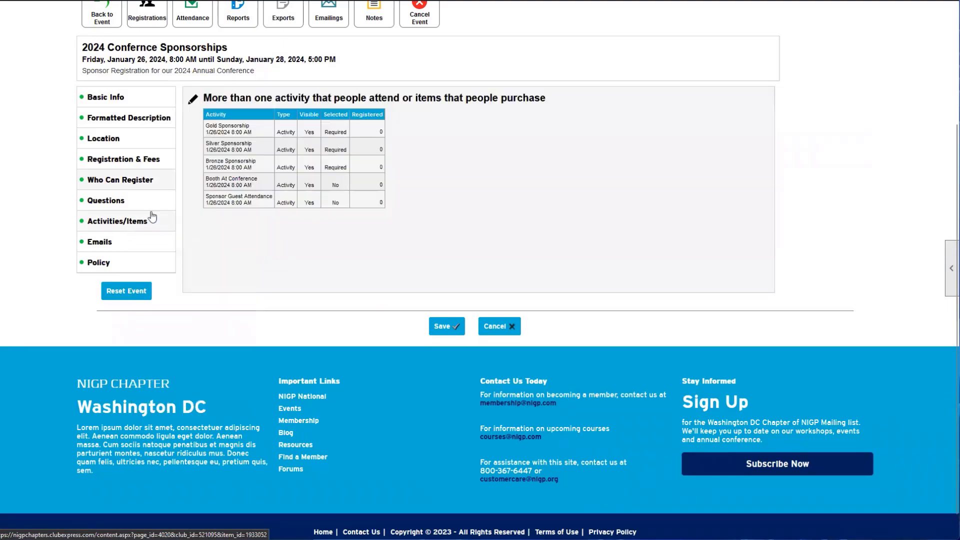
{"action": "left_click", "coordinate": [194, 99]}
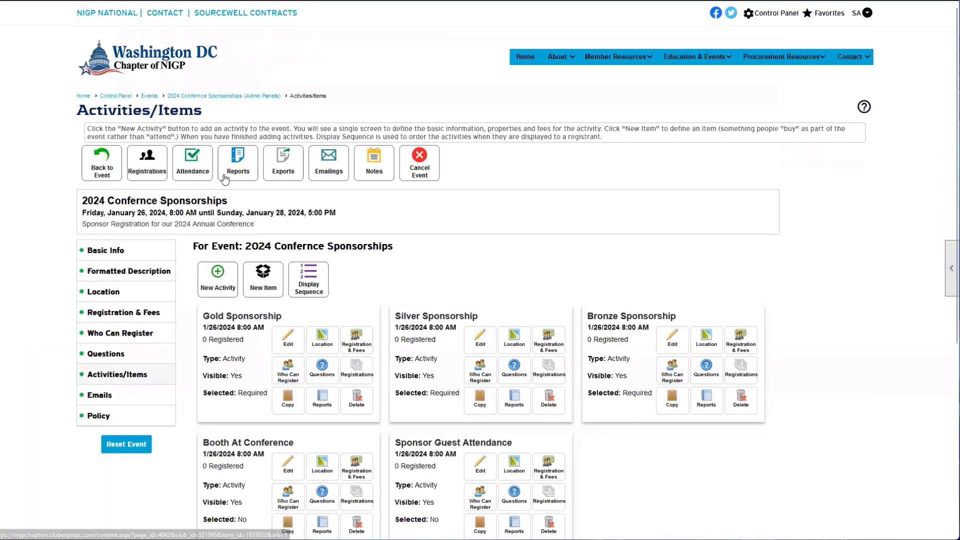
{"action": "scroll", "coordinate": [295, 182], "scroll_direction": "down", "scroll_amount": 3}
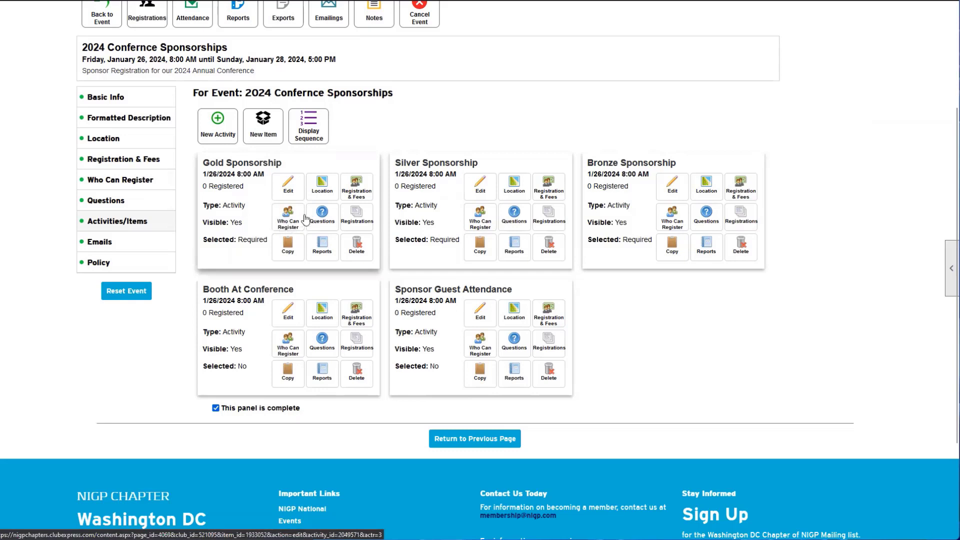
Step: Examine which registrant type can register for the Gold Sponsorship activity and its fee, and return to the activities list
{"action": "left_click", "coordinate": [297, 227]}
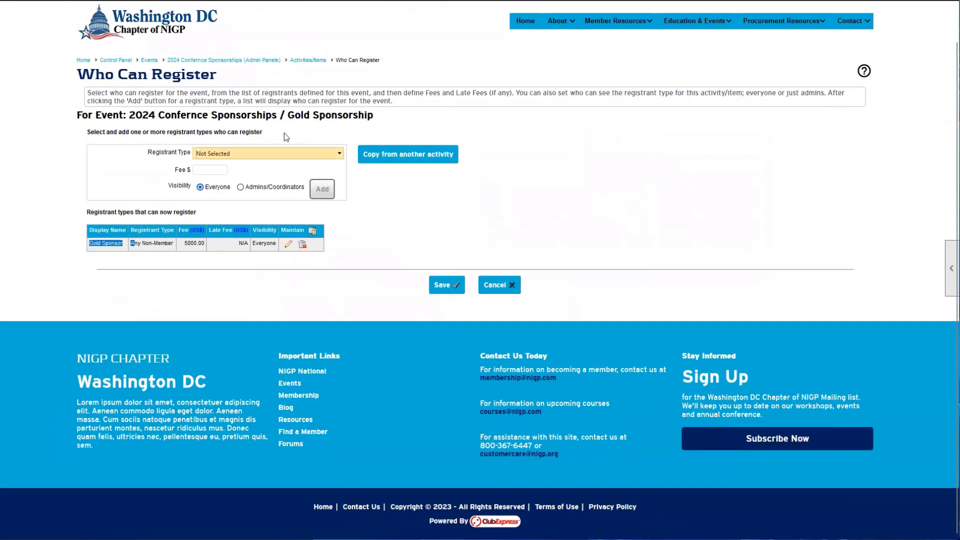
{"action": "left_click_drag", "start_coordinate": [288, 115], "coordinate": [382, 114]}
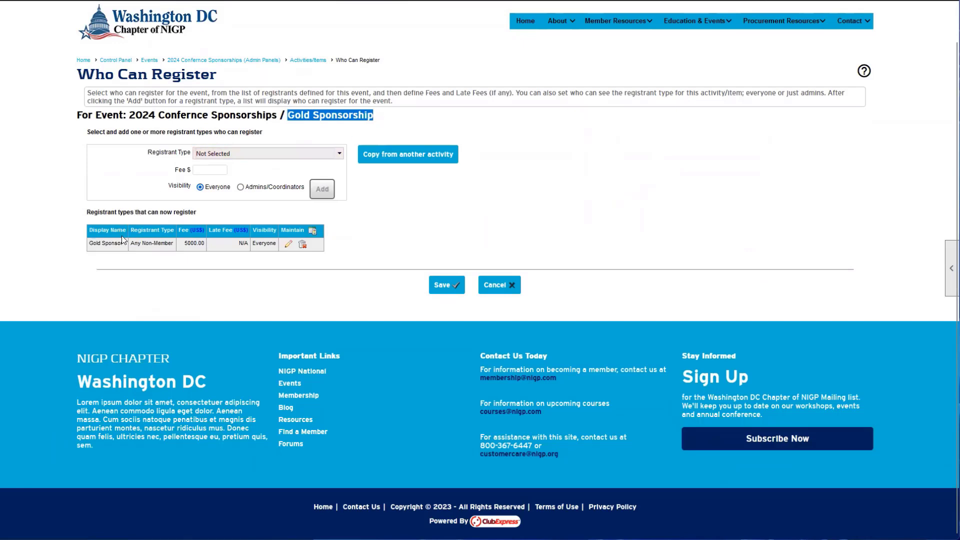
{"action": "left_click_drag", "start_coordinate": [124, 245], "coordinate": [85, 257]}
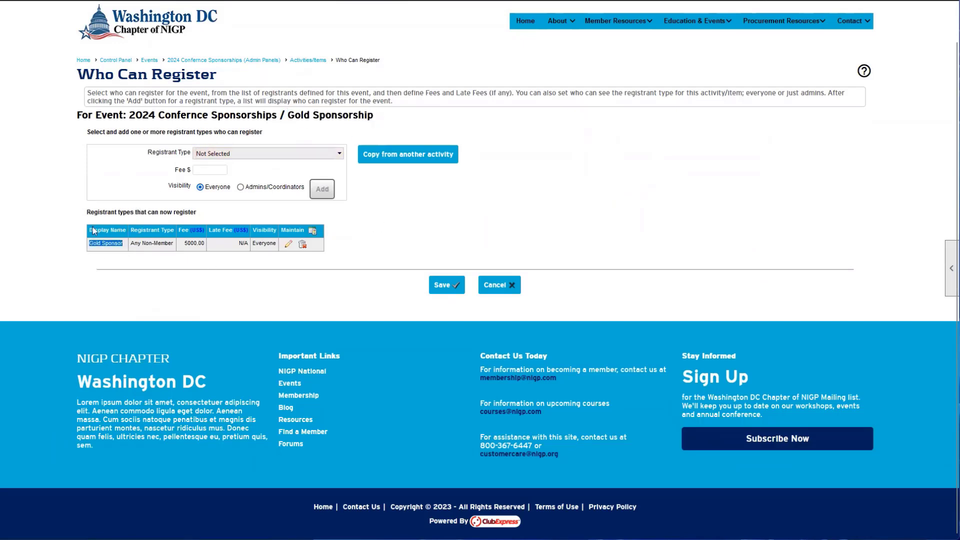
{"action": "left_click_drag", "start_coordinate": [111, 245], "coordinate": [89, 251]}
{"action": "left_click_drag", "start_coordinate": [185, 243], "coordinate": [204, 243]}
{"action": "left_click", "coordinate": [201, 265]}
{"action": "left_click", "coordinate": [444, 295]}
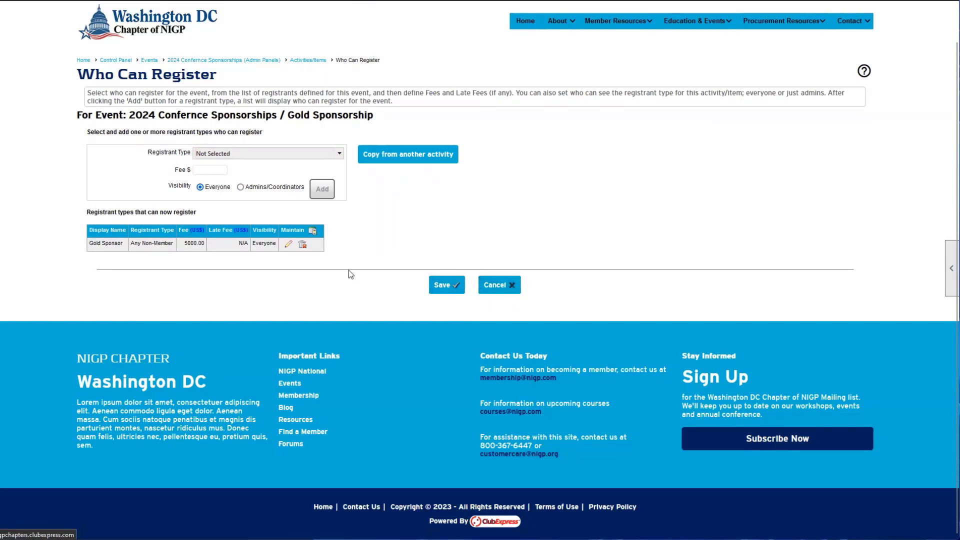
Step: Examine which registrant type can register for the Silver Sponsorship activity and its fee
{"action": "scroll", "coordinate": [395, 216], "scroll_direction": "down", "scroll_amount": 2}
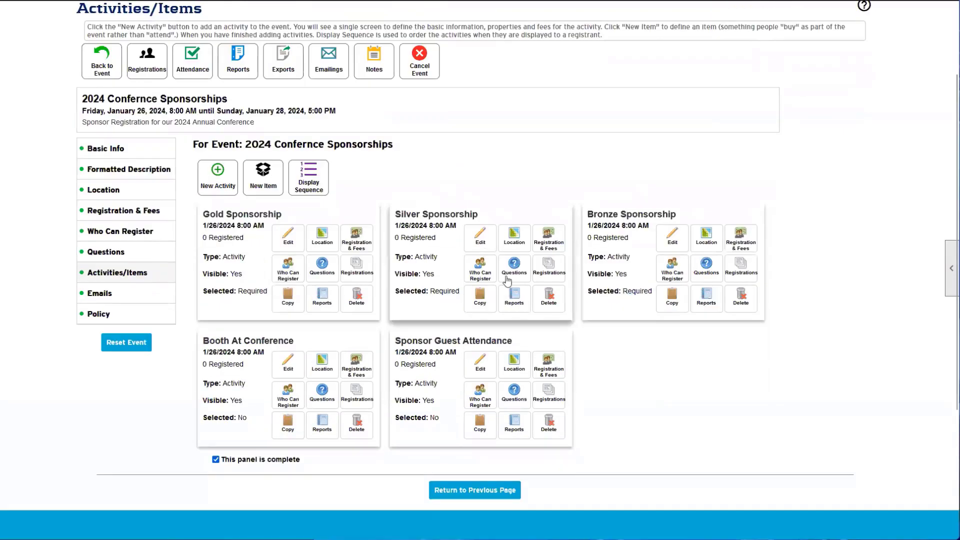
{"action": "left_click", "coordinate": [479, 273]}
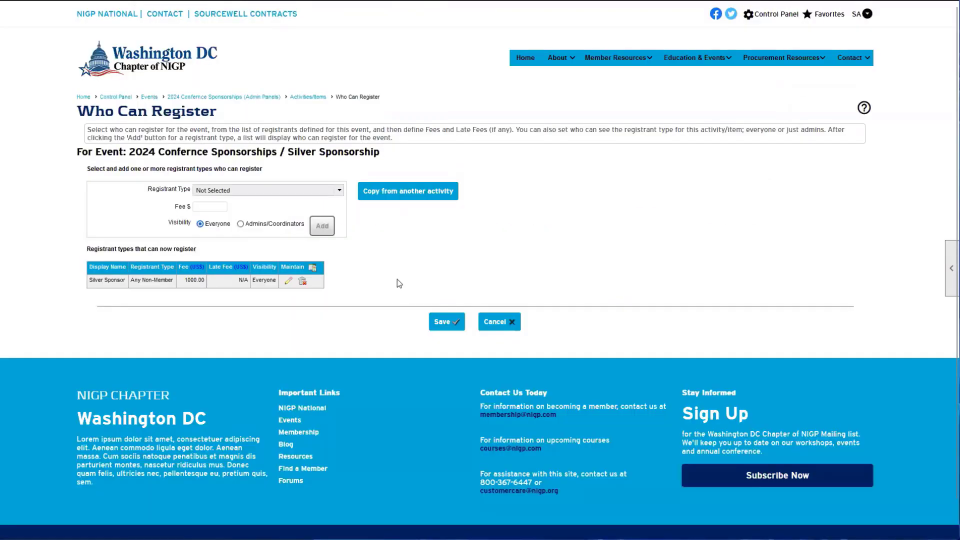
{"action": "triple_click", "coordinate": [117, 281]}
{"action": "left_click_drag", "start_coordinate": [284, 153], "coordinate": [396, 157]}
{"action": "left_click", "coordinate": [395, 157]}
{"action": "left_click_drag", "start_coordinate": [184, 286], "coordinate": [211, 281]}
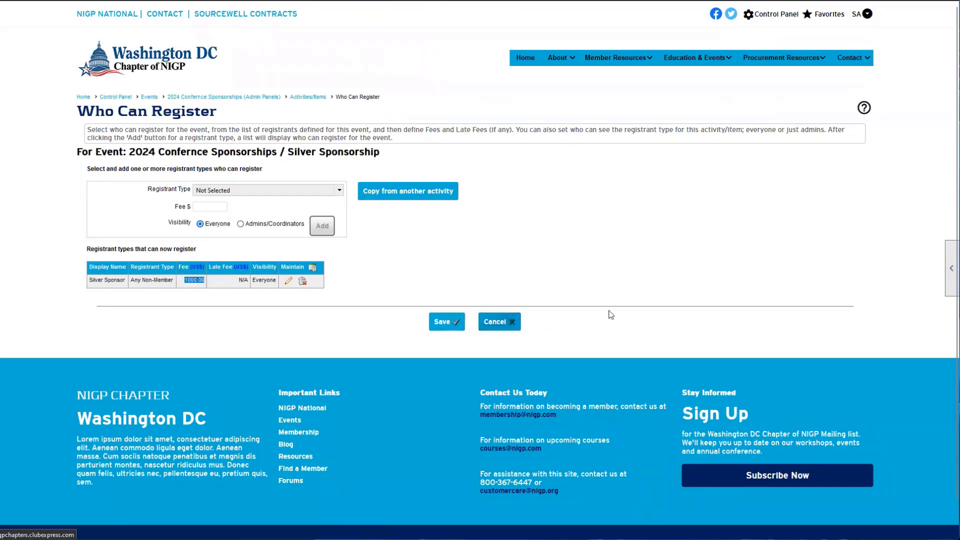
Step: Examine which sponsor levels can register for the Booth At Conference activity and their fees, and return to the activities list without saving
{"action": "scroll", "coordinate": [649, 297], "scroll_direction": "down", "scroll_amount": 1}
{"action": "scroll", "coordinate": [650, 272], "scroll_direction": "down", "scroll_amount": 2}
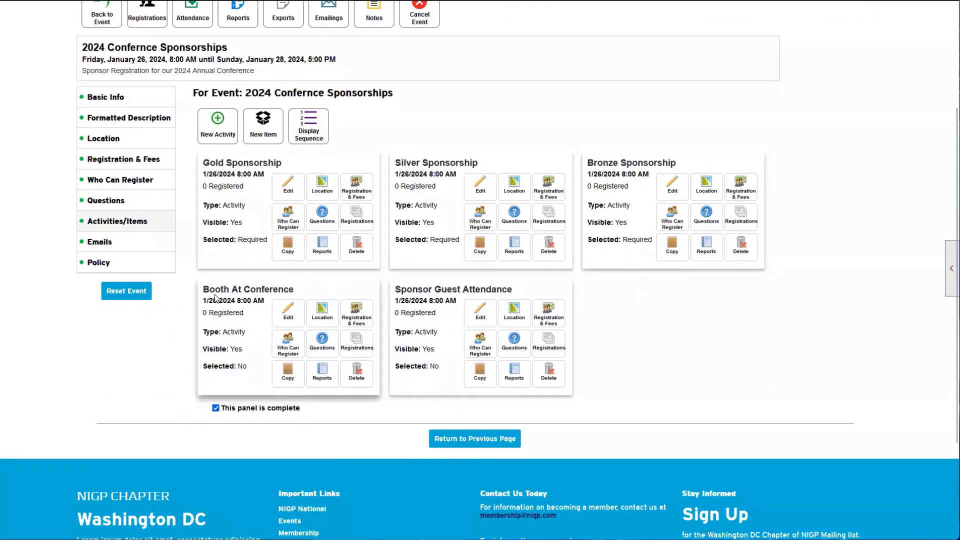
{"action": "left_click_drag", "start_coordinate": [212, 290], "coordinate": [286, 289]}
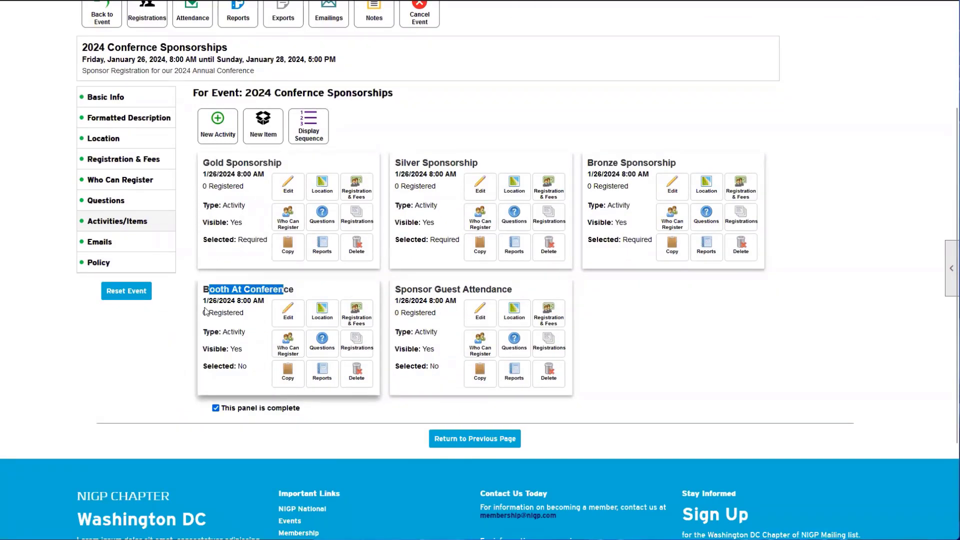
{"action": "left_click", "coordinate": [162, 317]}
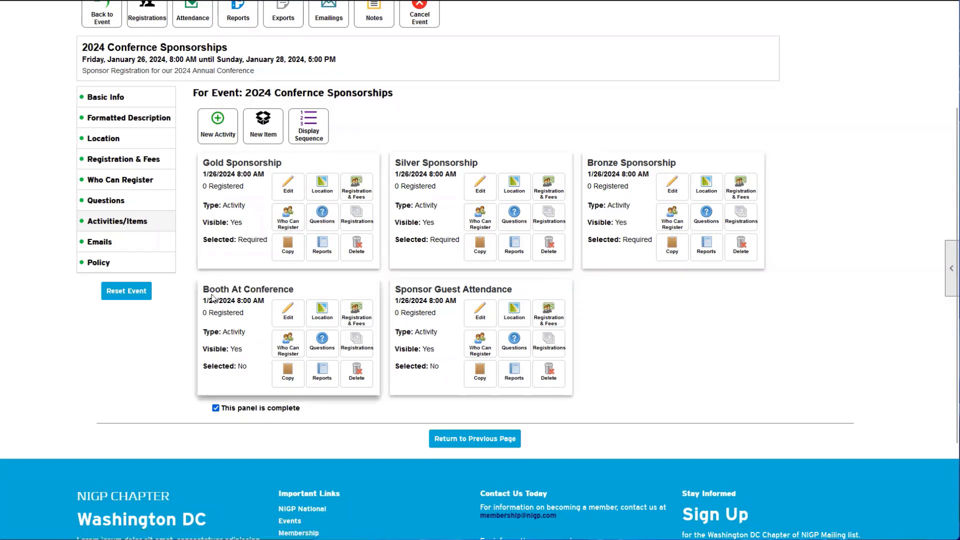
{"action": "left_click_drag", "start_coordinate": [213, 301], "coordinate": [263, 290]}
{"action": "left_click", "coordinate": [264, 291]}
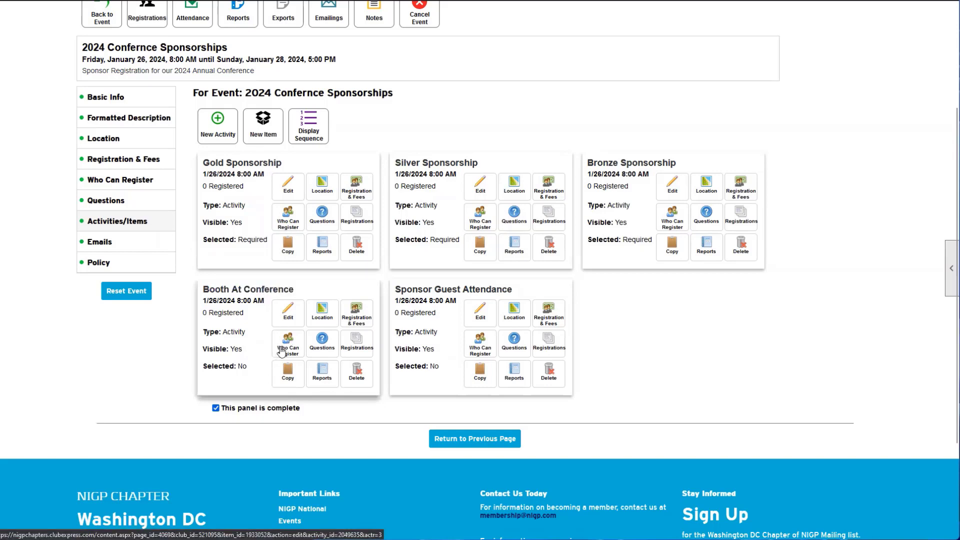
{"action": "left_click", "coordinate": [281, 345]}
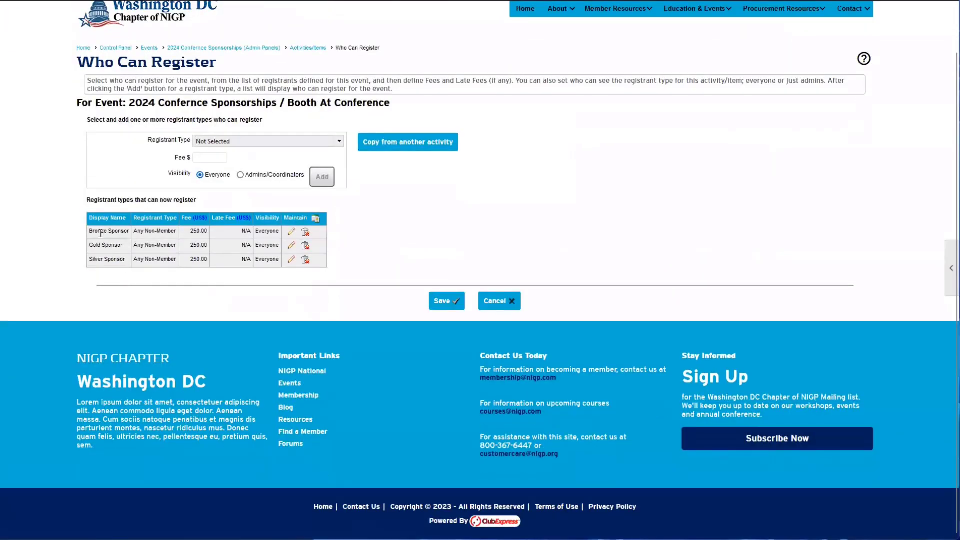
{"action": "left_click_drag", "start_coordinate": [98, 233], "coordinate": [132, 261]}
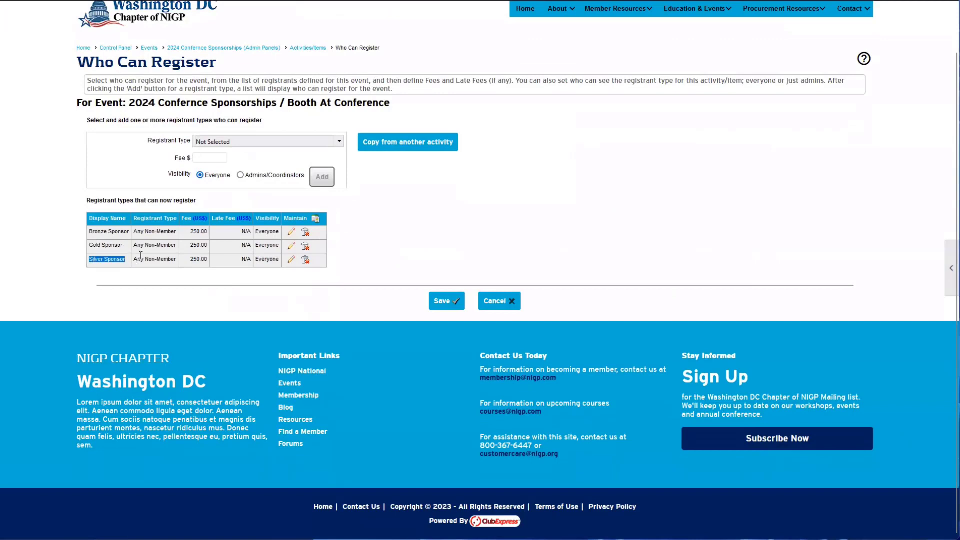
{"action": "left_click_drag", "start_coordinate": [188, 231], "coordinate": [209, 259]}
{"action": "left_click", "coordinate": [230, 294]}
{"action": "left_click_drag", "start_coordinate": [121, 262], "coordinate": [88, 232]}
{"action": "left_click", "coordinate": [326, 283]}
{"action": "left_click", "coordinate": [495, 302]}
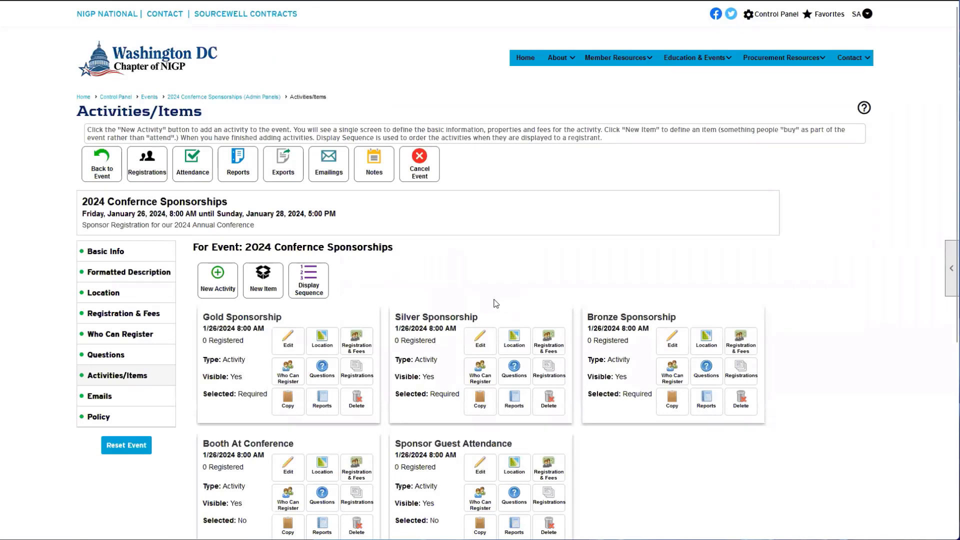
Step: Review the Sponsor Guest Attendance activity in the event's activities list
{"action": "scroll", "coordinate": [496, 303], "scroll_direction": "down", "scroll_amount": 4}
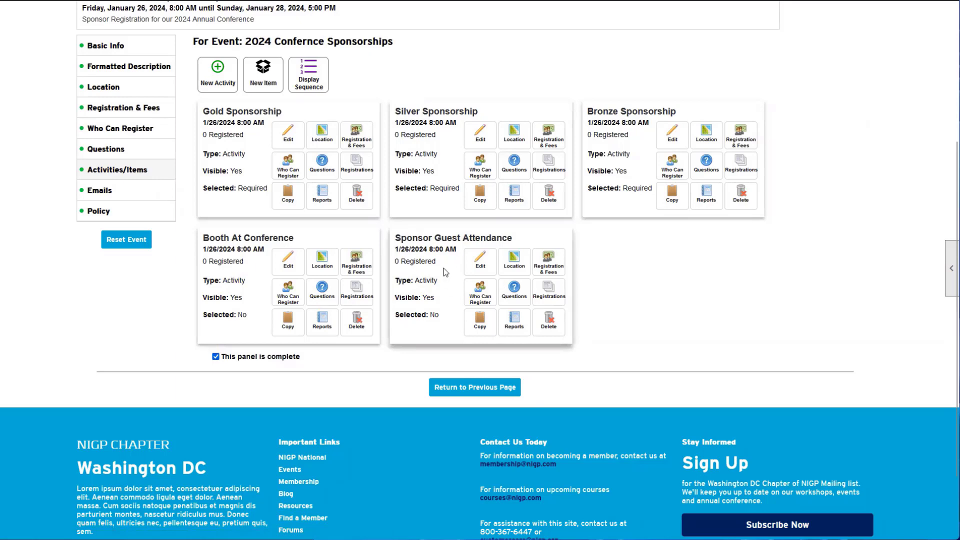
{"action": "left_click_drag", "start_coordinate": [401, 238], "coordinate": [508, 234]}
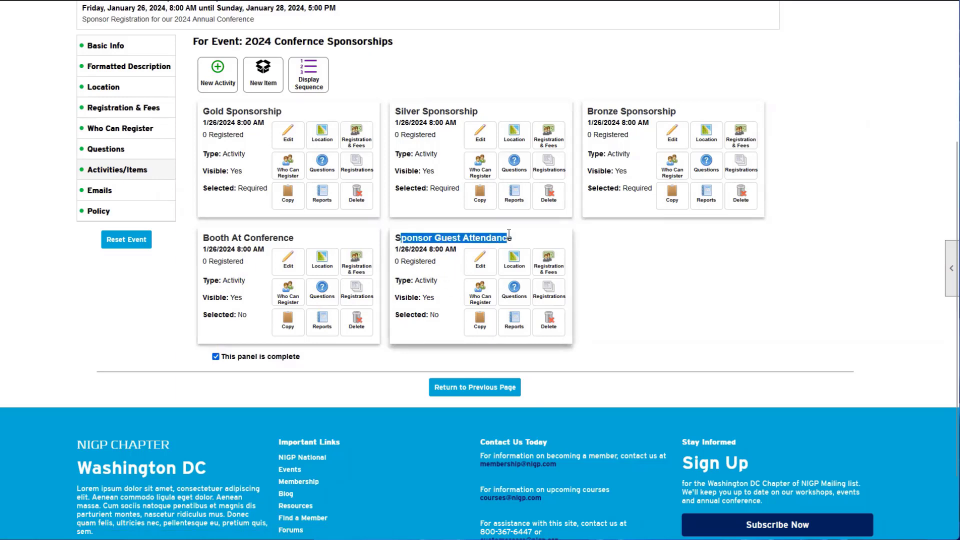
{"action": "left_click", "coordinate": [409, 242]}
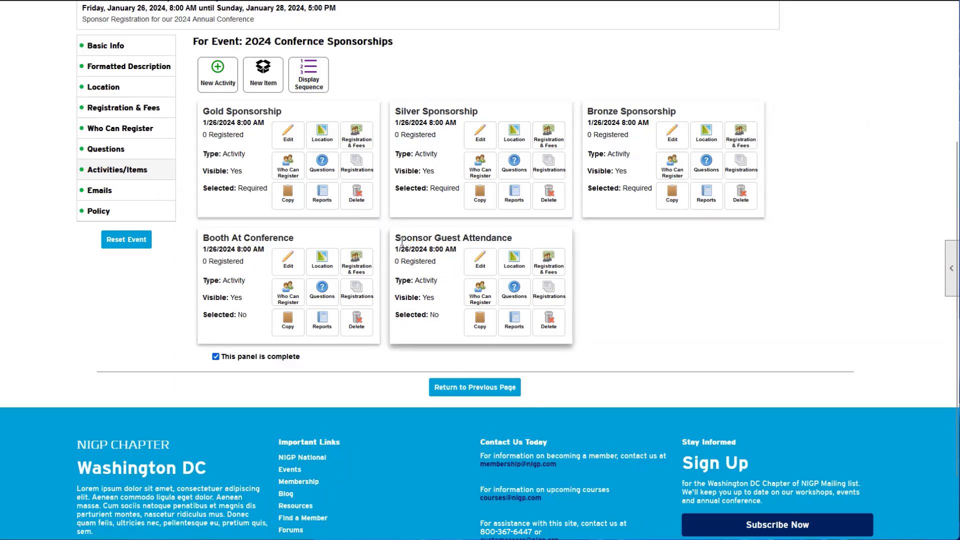
{"action": "left_click_drag", "start_coordinate": [398, 238], "coordinate": [515, 242]}
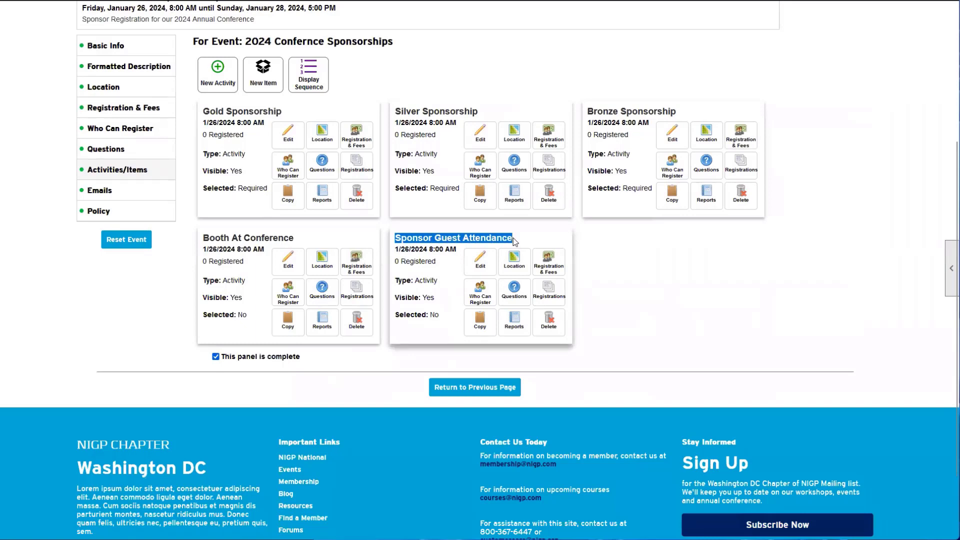
{"action": "left_click", "coordinate": [516, 242]}
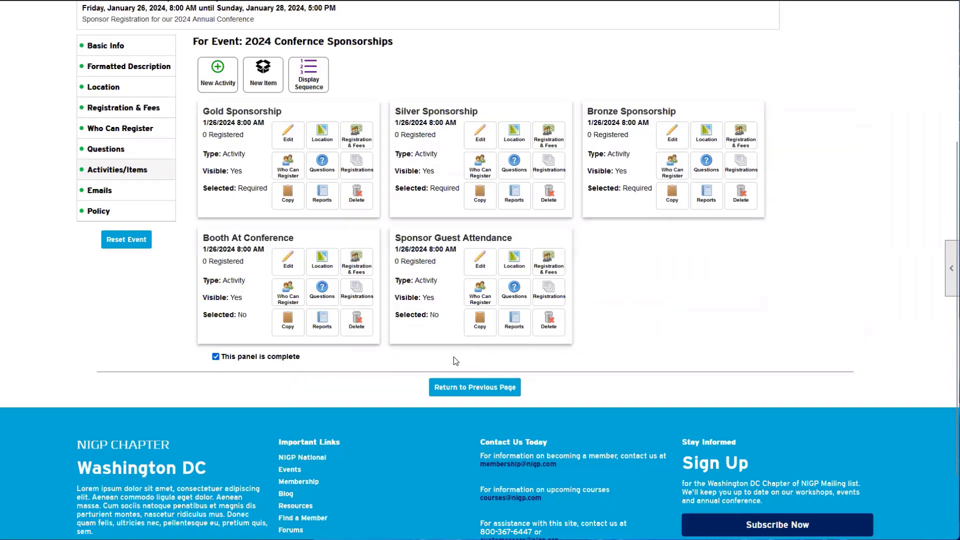
{"action": "scroll", "coordinate": [376, 371], "scroll_direction": "down", "scroll_amount": 1}
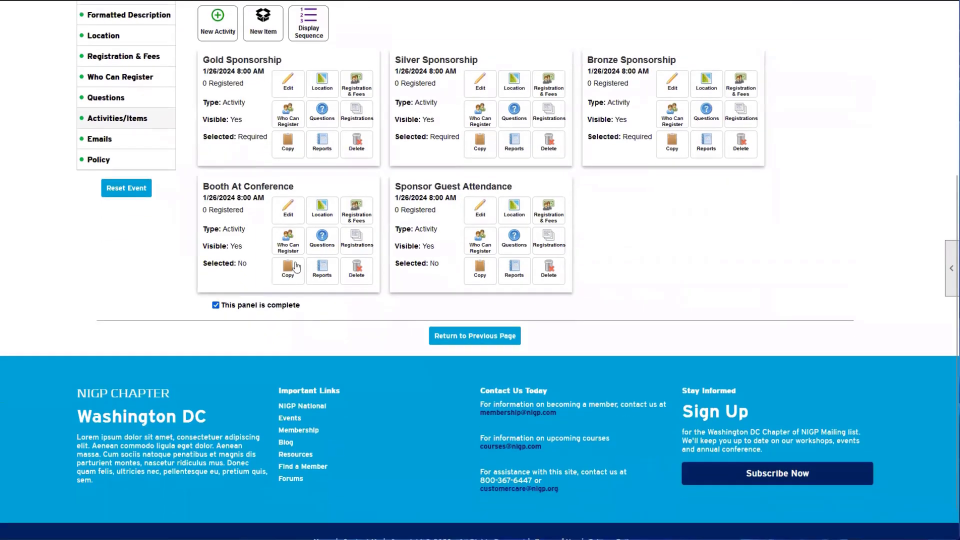
Step: Review the Gold, Silver and Bronze Sponsorship, Booth At Conference and Sponsor Guest Attendance activities in the event's activities list
{"action": "scroll", "coordinate": [350, 300], "scroll_direction": "up", "scroll_amount": 1}
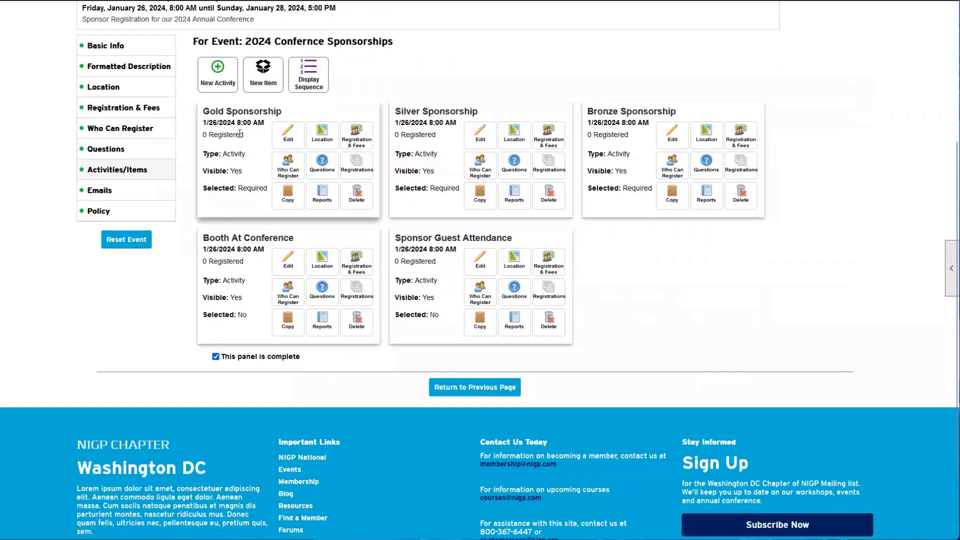
{"action": "left_click_drag", "start_coordinate": [213, 113], "coordinate": [276, 112]}
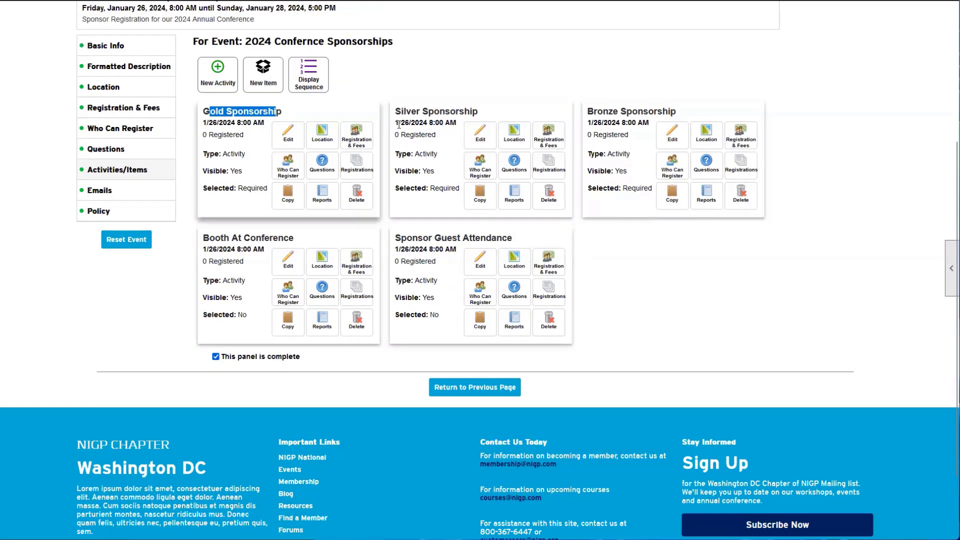
{"action": "left_click_drag", "start_coordinate": [400, 111], "coordinate": [474, 107]}
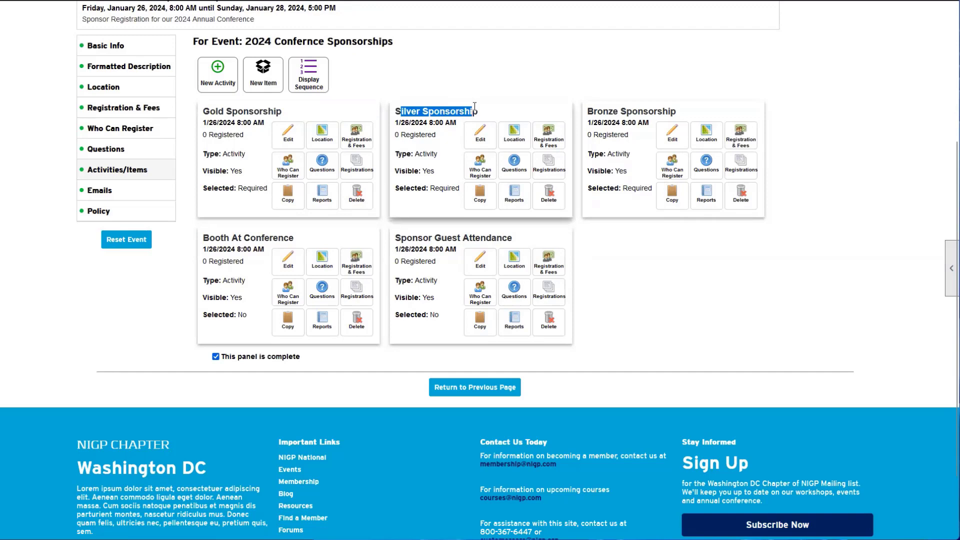
{"action": "left_click", "coordinate": [474, 106]}
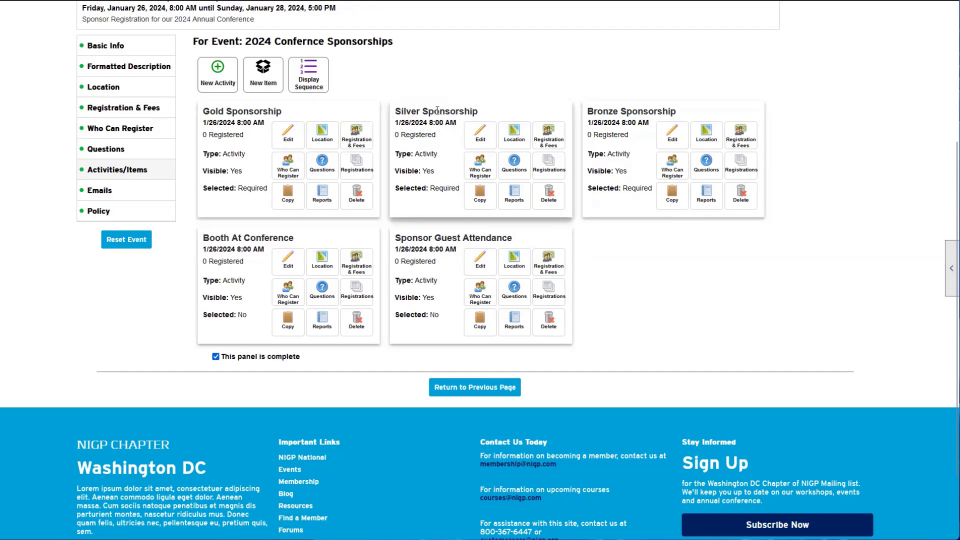
{"action": "left_click_drag", "start_coordinate": [291, 112], "coordinate": [198, 109]}
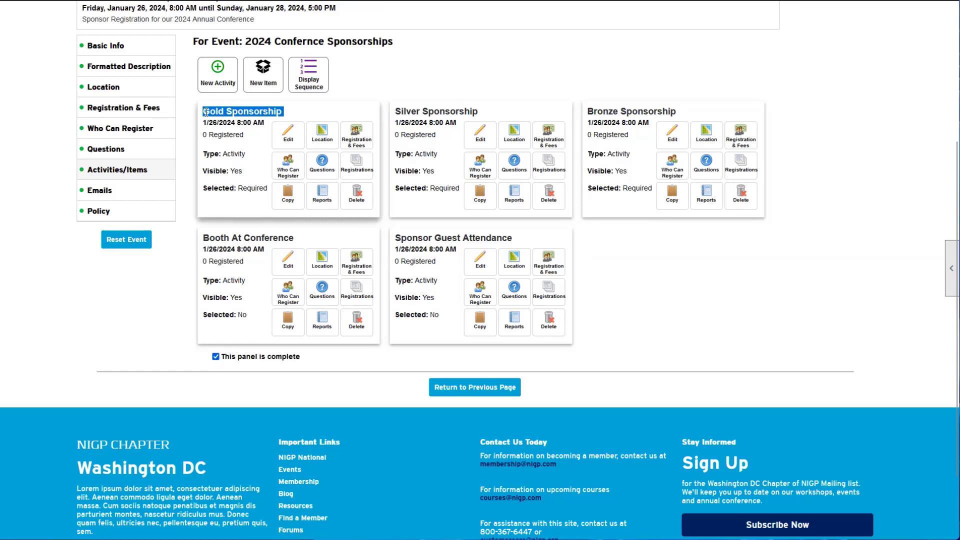
{"action": "left_click", "coordinate": [327, 114]}
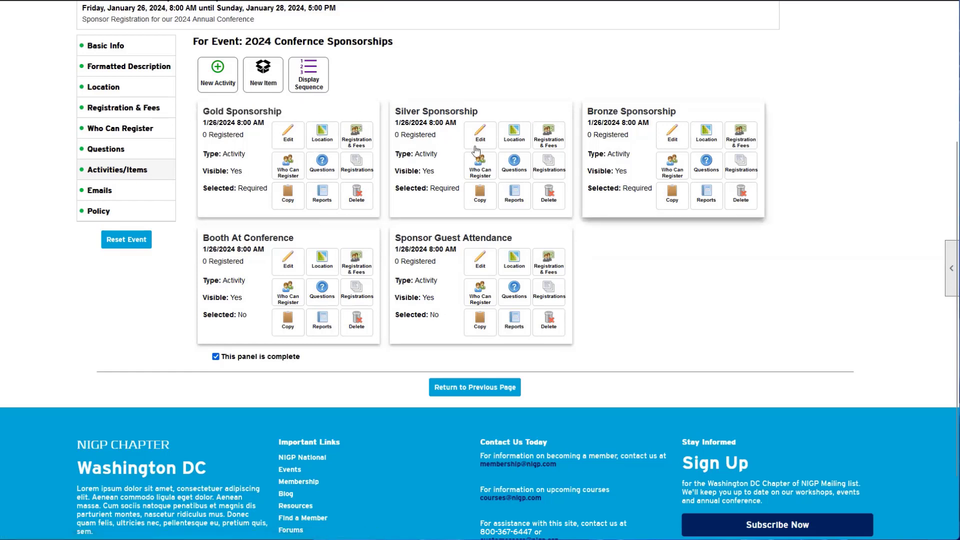
{"action": "left_click_drag", "start_coordinate": [209, 238], "coordinate": [288, 241]}
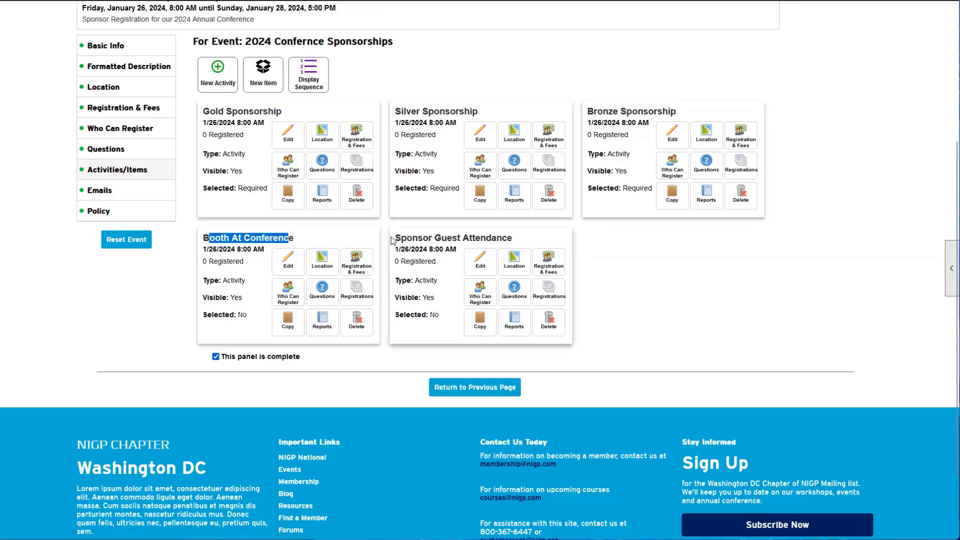
{"action": "left_click_drag", "start_coordinate": [401, 238], "coordinate": [486, 240]}
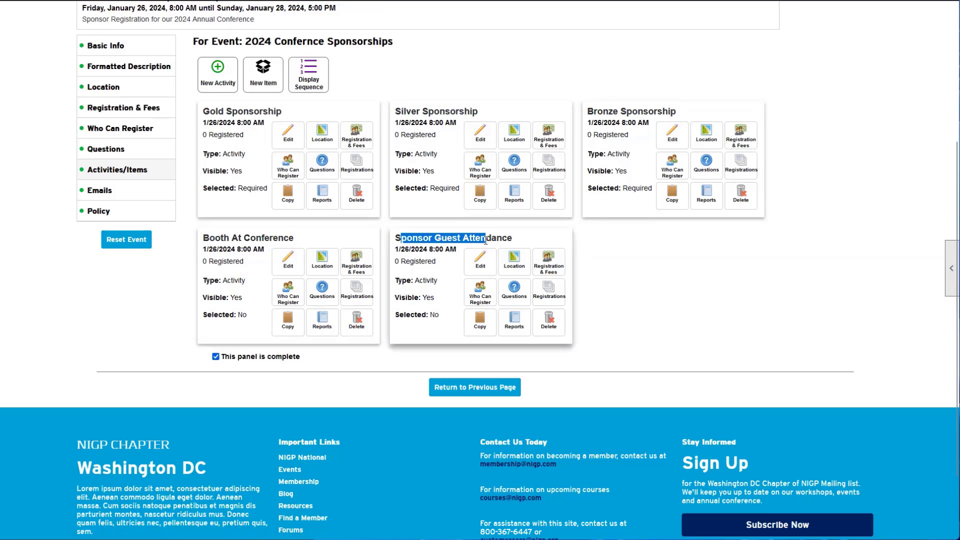
{"action": "left_click", "coordinate": [486, 240]}
{"action": "left_click_drag", "start_coordinate": [412, 239], "coordinate": [482, 240]}
{"action": "left_click", "coordinate": [671, 299]}
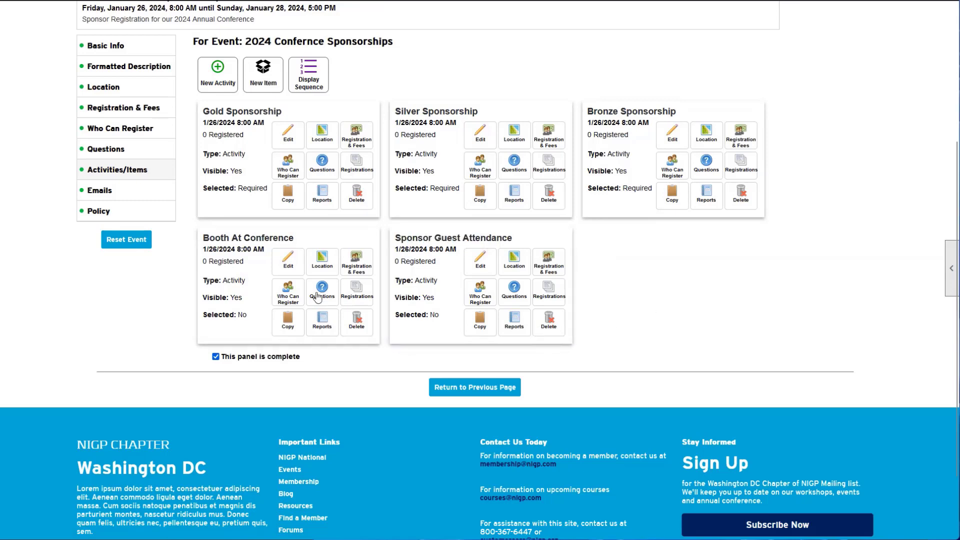
Step: Leave the event's admin pages and open the 2024 Confernce Sponsorships event from the future events list
{"action": "left_click", "coordinate": [452, 388]}
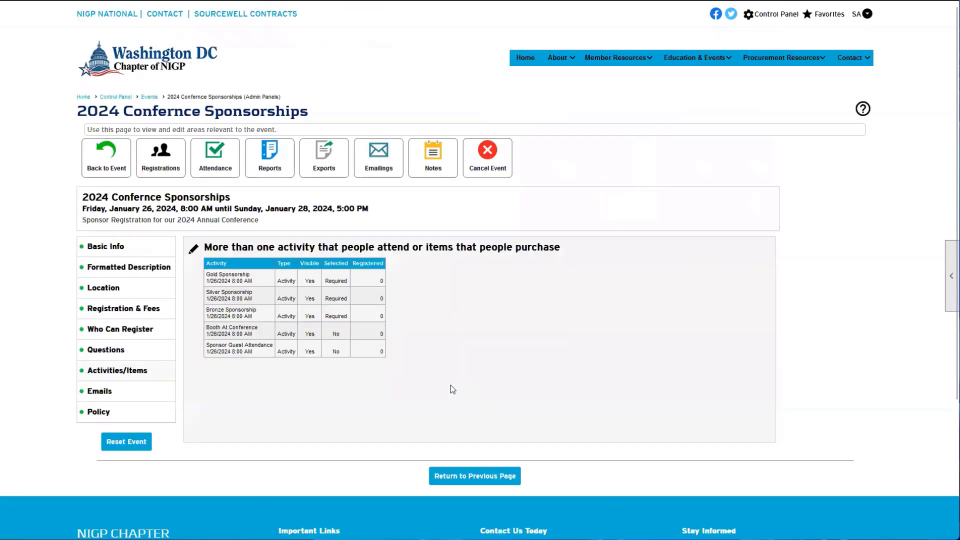
{"action": "left_click", "coordinate": [450, 480]}
{"action": "scroll", "coordinate": [232, 366], "scroll_direction": "down", "scroll_amount": 1}
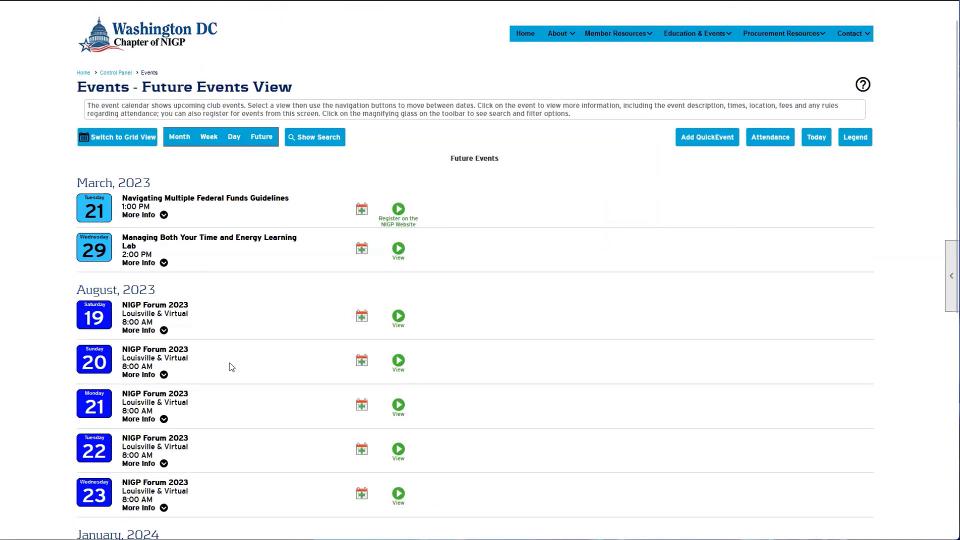
{"action": "scroll", "coordinate": [229, 362], "scroll_direction": "down", "scroll_amount": 2}
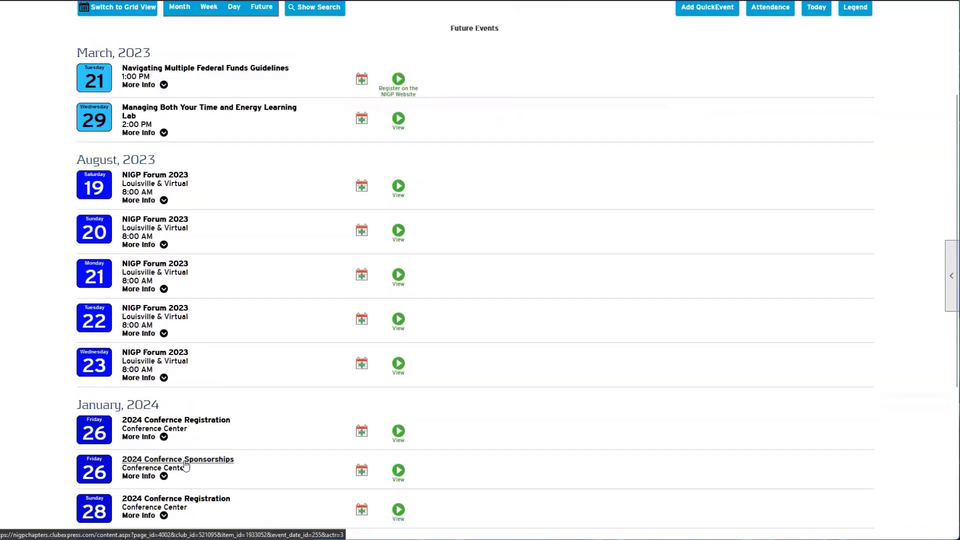
{"action": "left_click", "coordinate": [185, 464]}
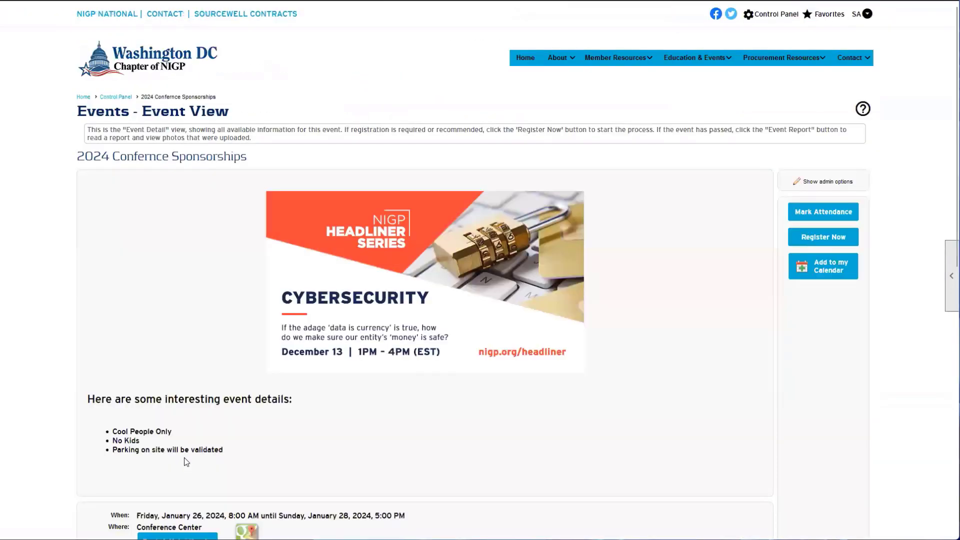
Step: Try to start a sponsorship registration by looking up a non-member by partial last name in the non-member database, and cancel the registration
{"action": "left_click", "coordinate": [816, 238]}
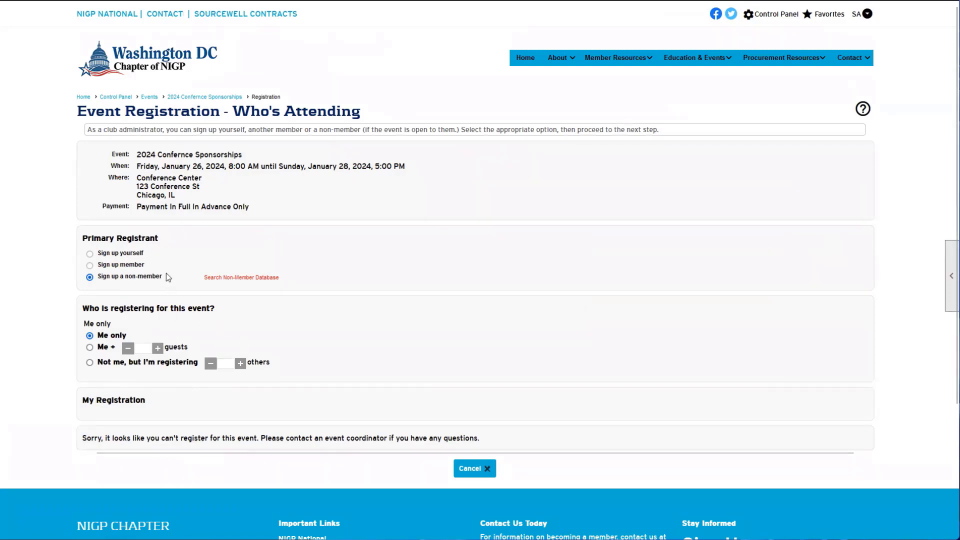
{"action": "left_click", "coordinate": [470, 469]}
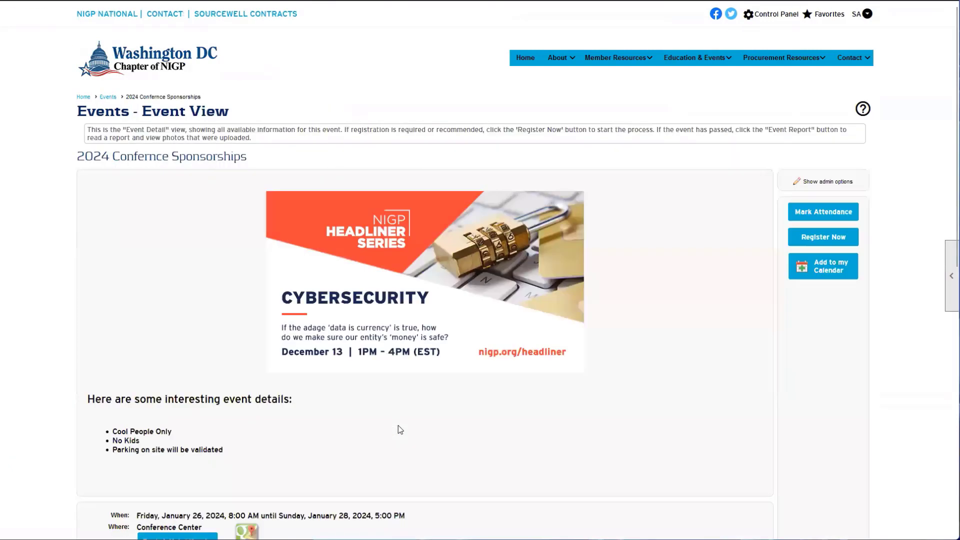
{"action": "left_click", "coordinate": [823, 238]}
{"action": "left_click", "coordinate": [227, 280]}
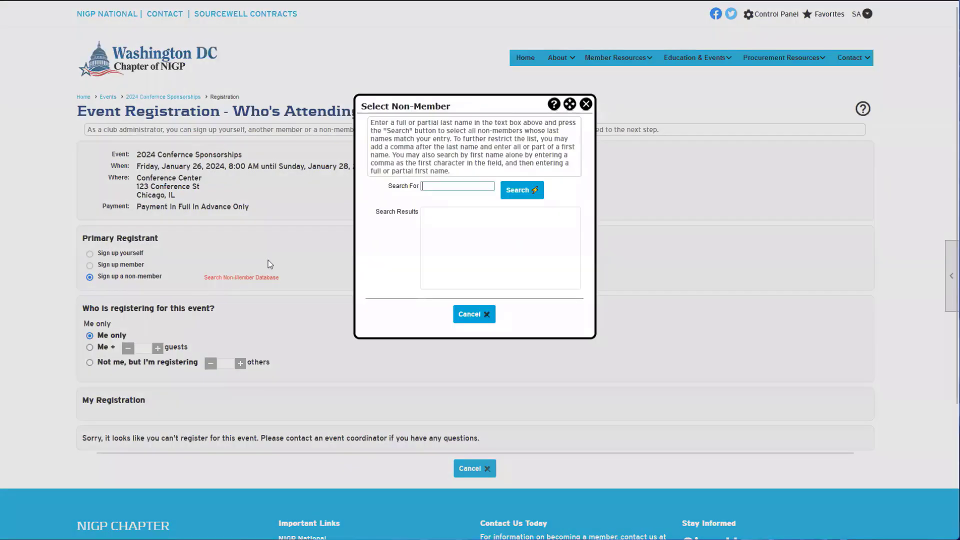
{"action": "left_click", "coordinate": [528, 194]}
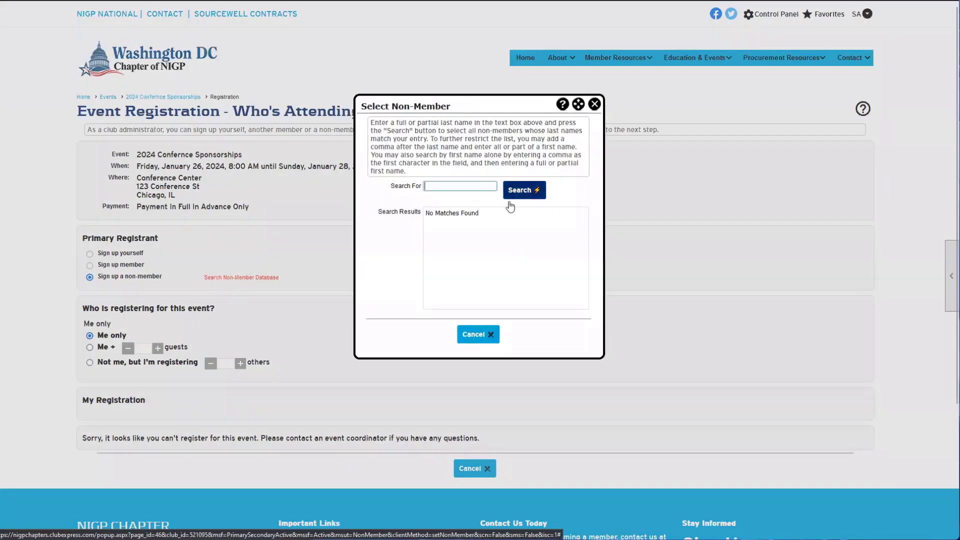
{"action": "left_click", "coordinate": [482, 178]}
{"action": "type", "text": "pe"}
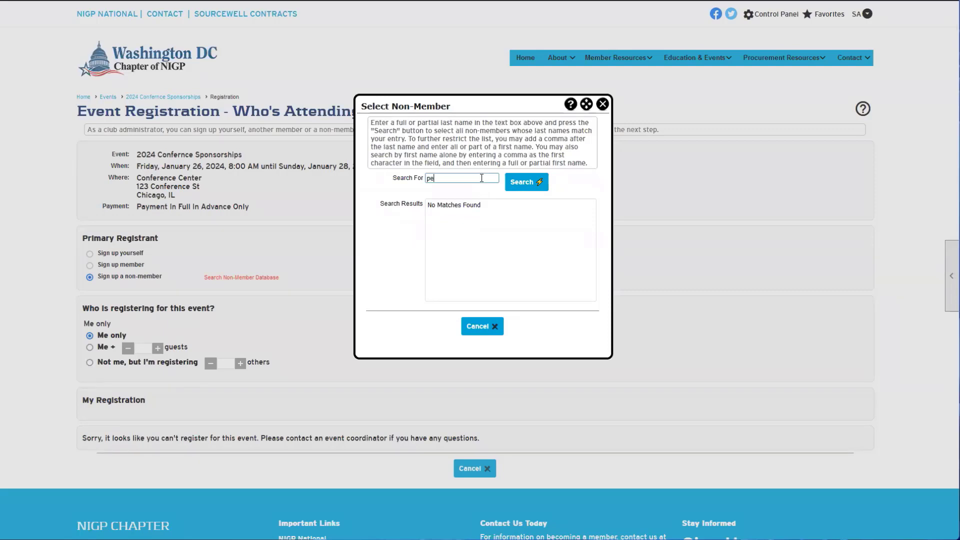
{"action": "type", "text": "r"}
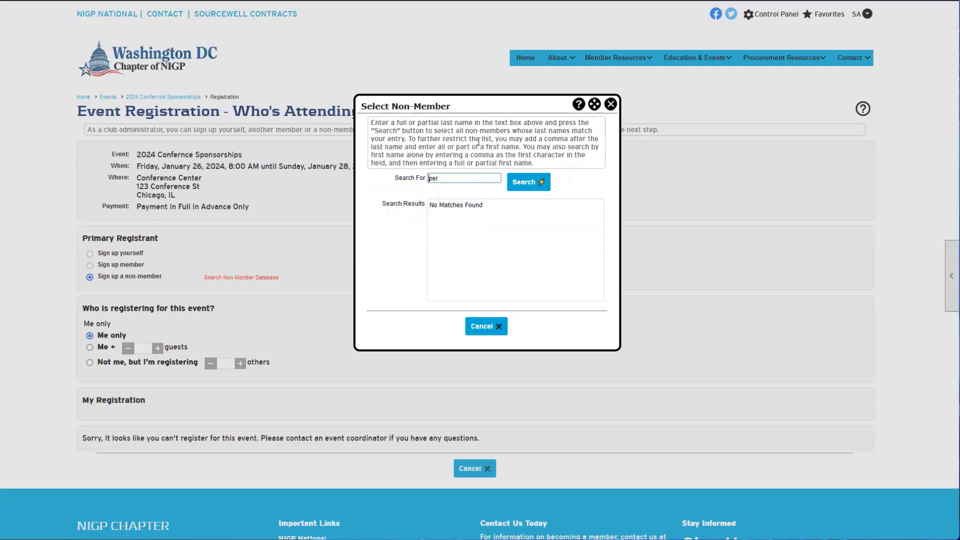
{"action": "left_click", "coordinate": [611, 104]}
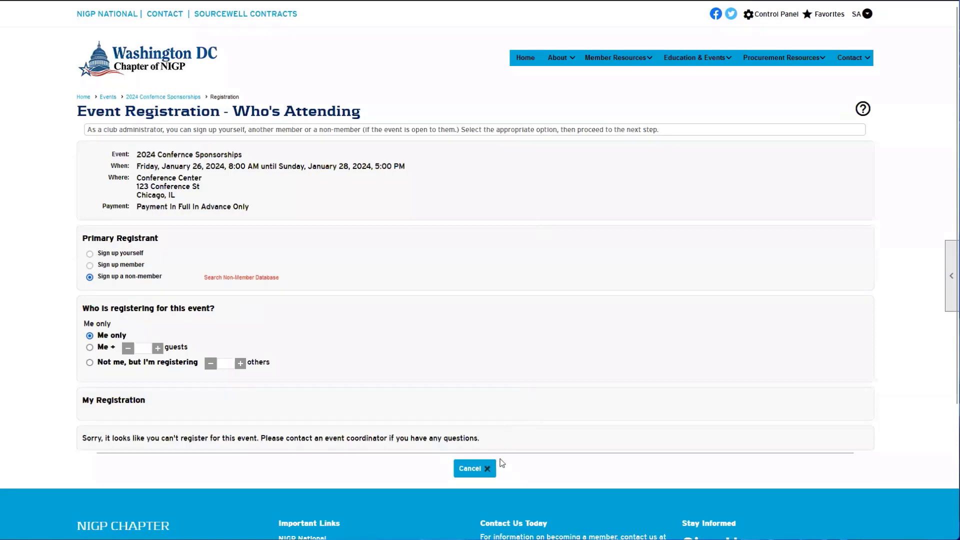
{"action": "left_click", "coordinate": [479, 470]}
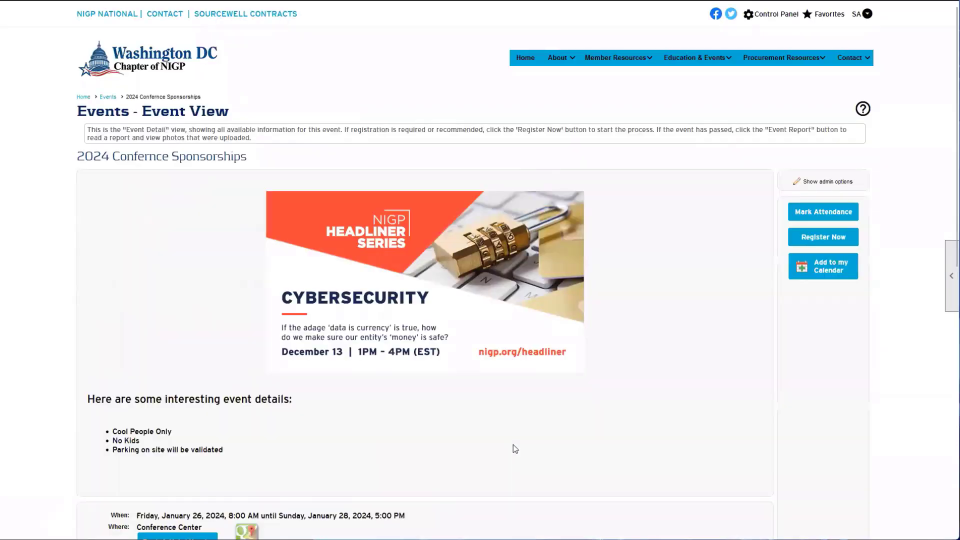
Step: Open the event's Who Can Register settings for editing from its admin options
{"action": "left_click", "coordinate": [828, 180]}
{"action": "scroll", "coordinate": [590, 274], "scroll_direction": "down", "scroll_amount": 3}
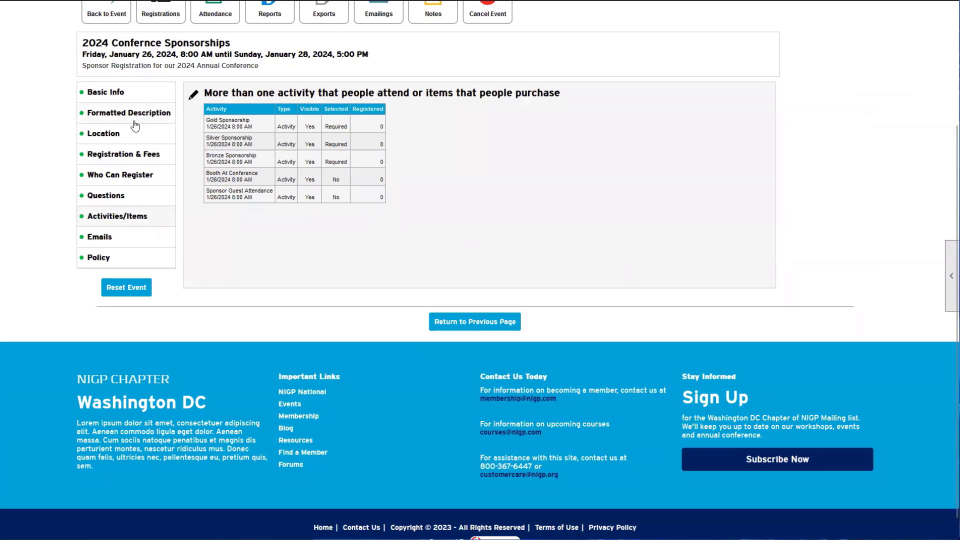
{"action": "left_click", "coordinate": [135, 175]}
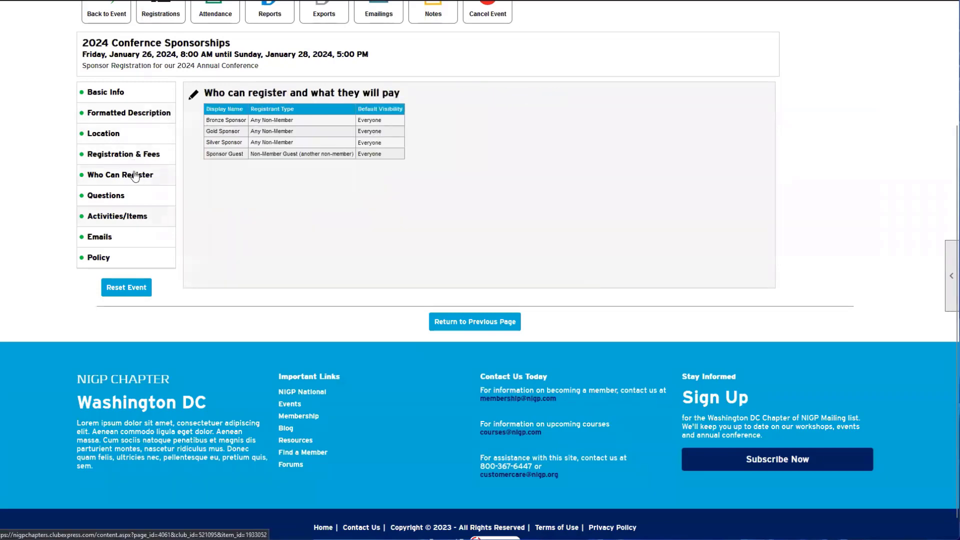
{"action": "left_click", "coordinate": [193, 96]}
{"action": "scroll", "coordinate": [432, 296], "scroll_direction": "down", "scroll_amount": 2}
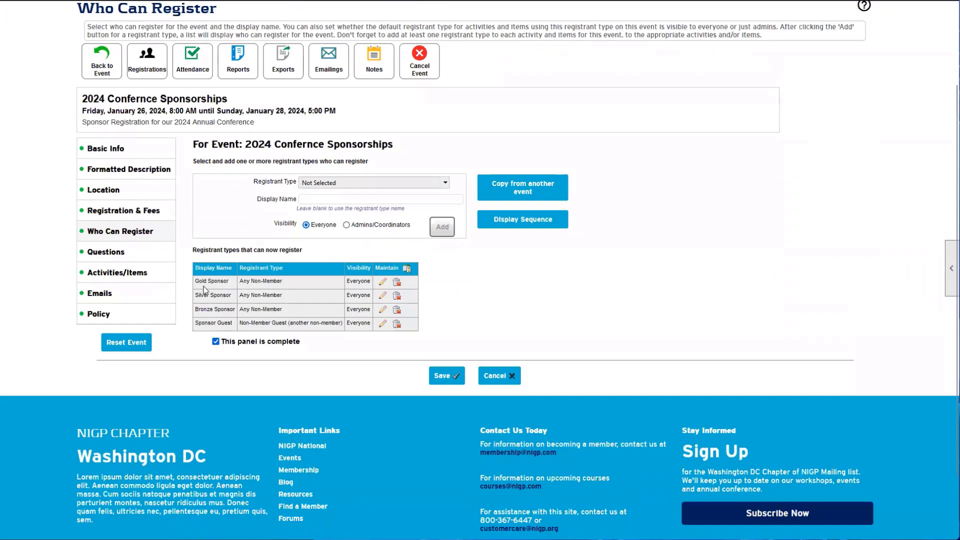
Step: Reset the 2024 Confernce Sponsorships event so its data is cleared and reloaded
{"action": "left_click", "coordinate": [106, 344]}
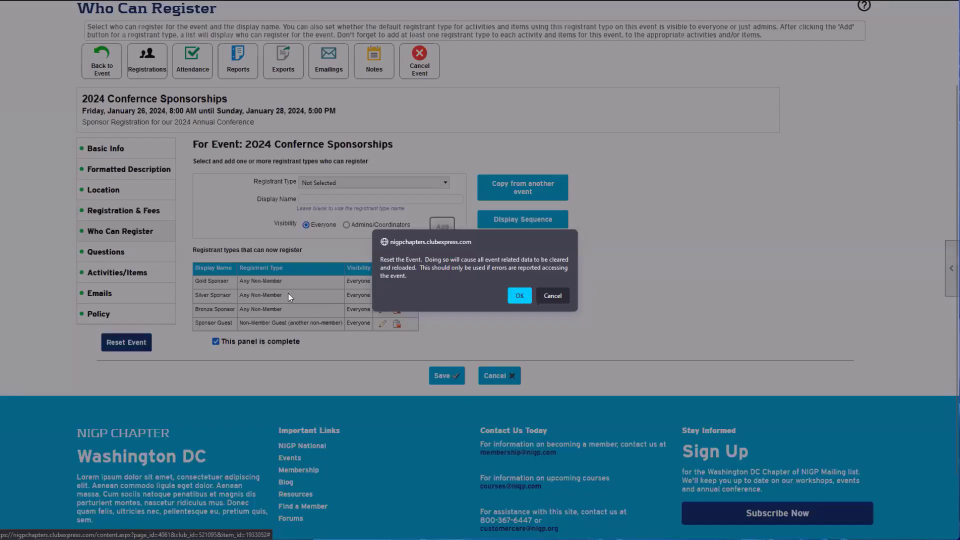
{"action": "left_click", "coordinate": [520, 300]}
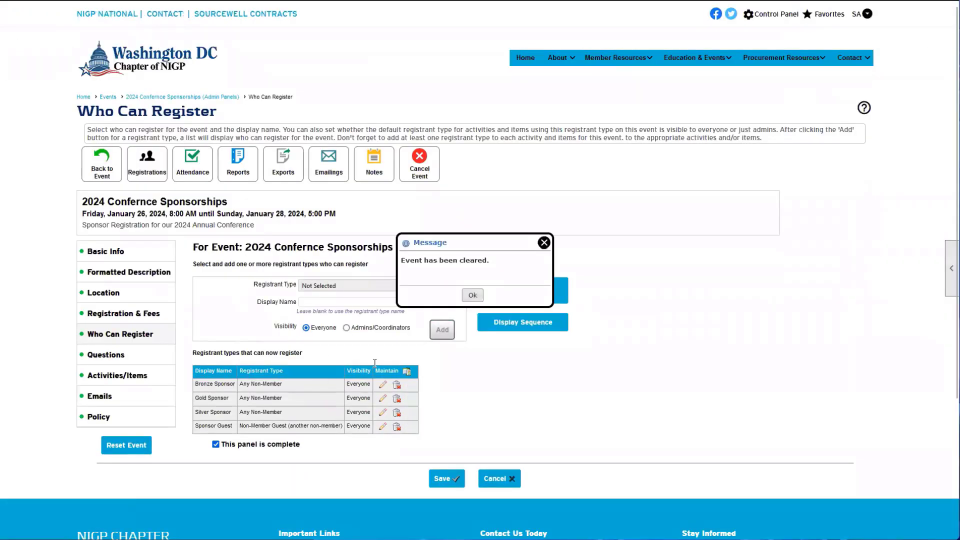
{"action": "left_click", "coordinate": [472, 295]}
Step: Reset the event once more and leave the Who Can Register settings without saving
{"action": "scroll", "coordinate": [463, 310], "scroll_direction": "down", "scroll_amount": 2}
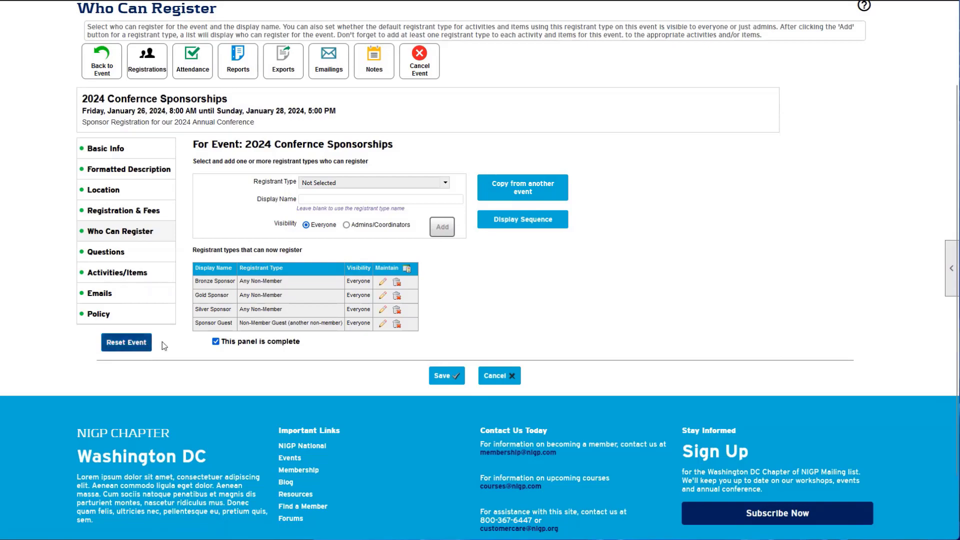
{"action": "left_click", "coordinate": [140, 344]}
{"action": "left_click", "coordinate": [520, 296]}
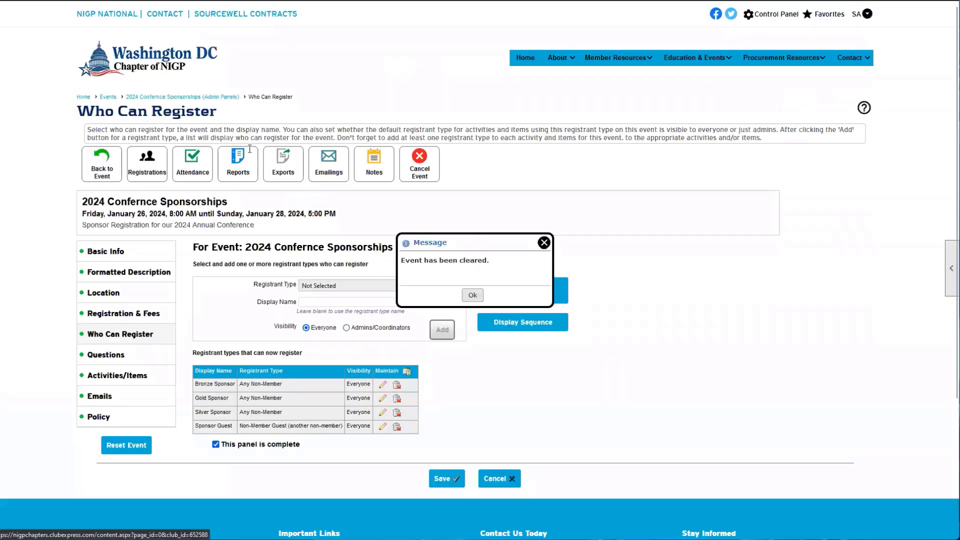
{"action": "left_click", "coordinate": [475, 295]}
{"action": "scroll", "coordinate": [502, 320], "scroll_direction": "down", "scroll_amount": 3}
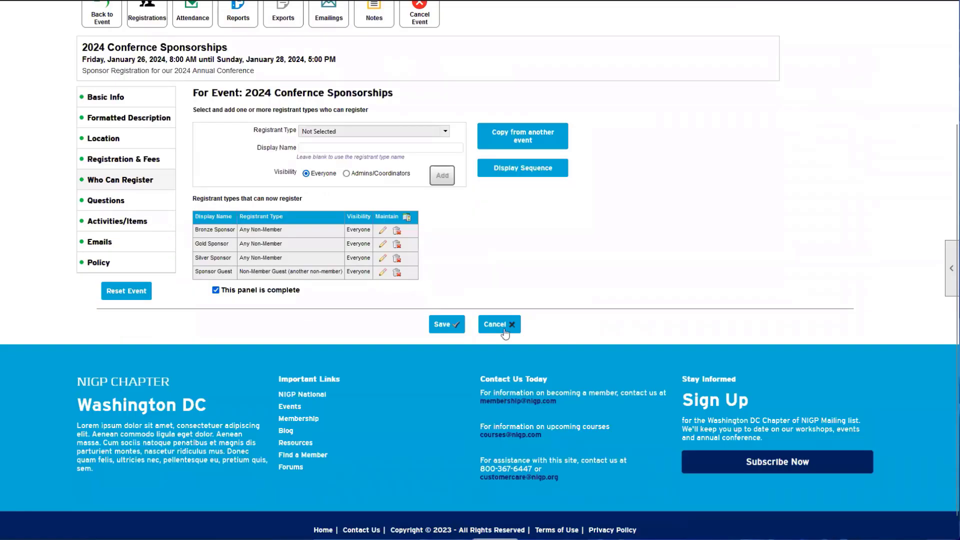
{"action": "left_click", "coordinate": [504, 330]}
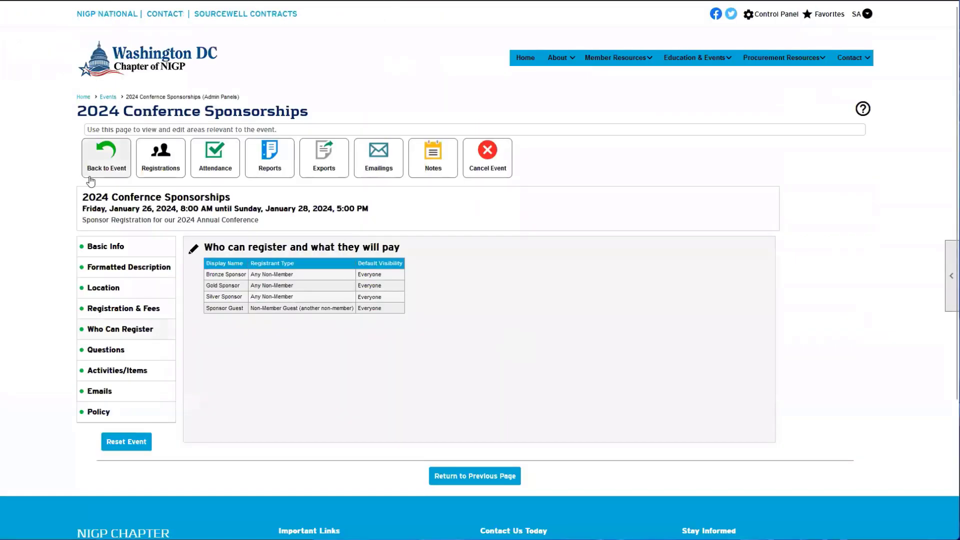
Step: Start a new registration for the event, search the non-member database, and choose to register 1 other person without the primary registrant
{"action": "left_click", "coordinate": [106, 170]}
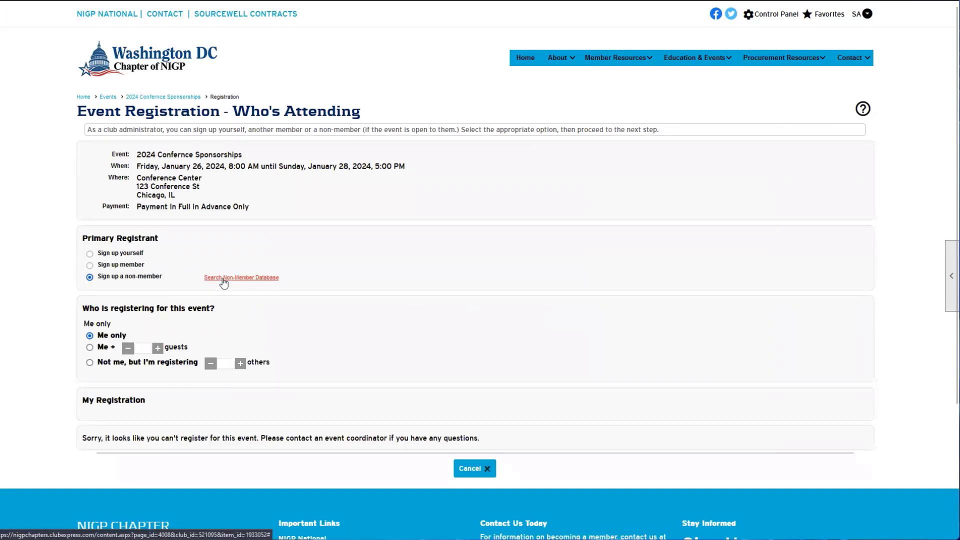
{"action": "left_click", "coordinate": [224, 280]}
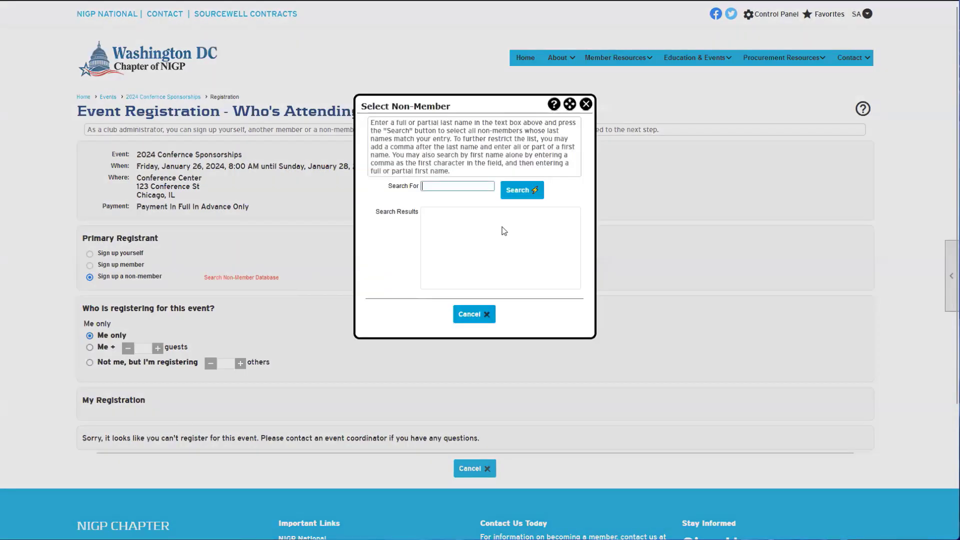
{"action": "left_click", "coordinate": [525, 197]}
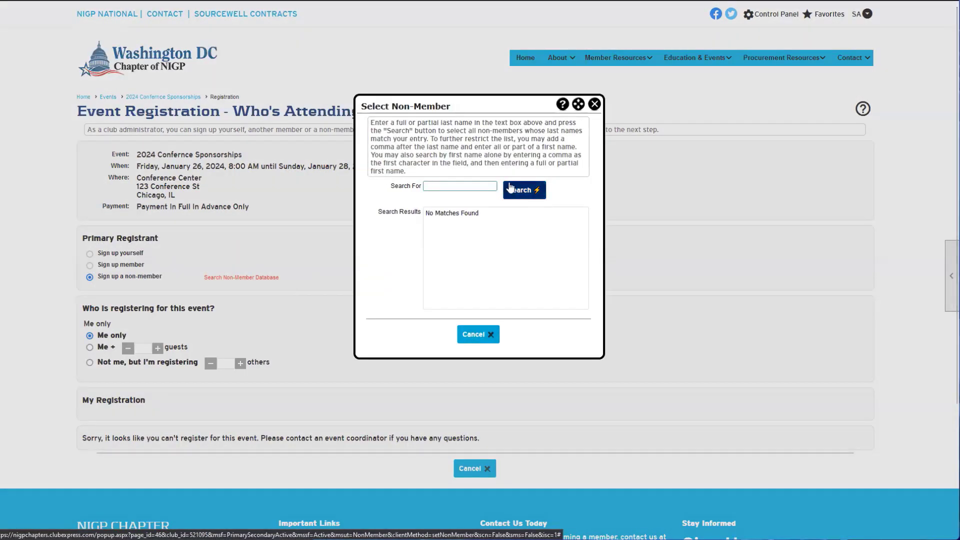
{"action": "left_click", "coordinate": [595, 104]}
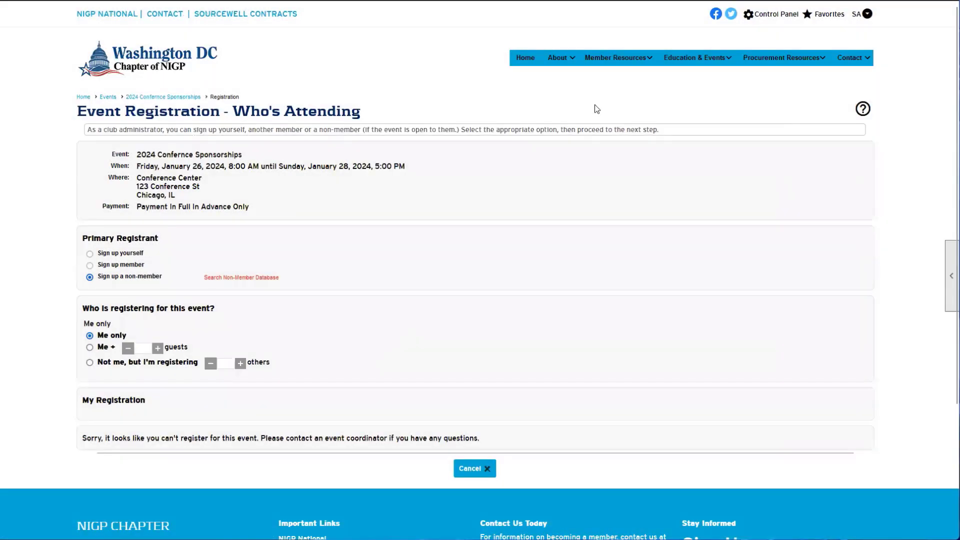
{"action": "left_click", "coordinate": [90, 362]}
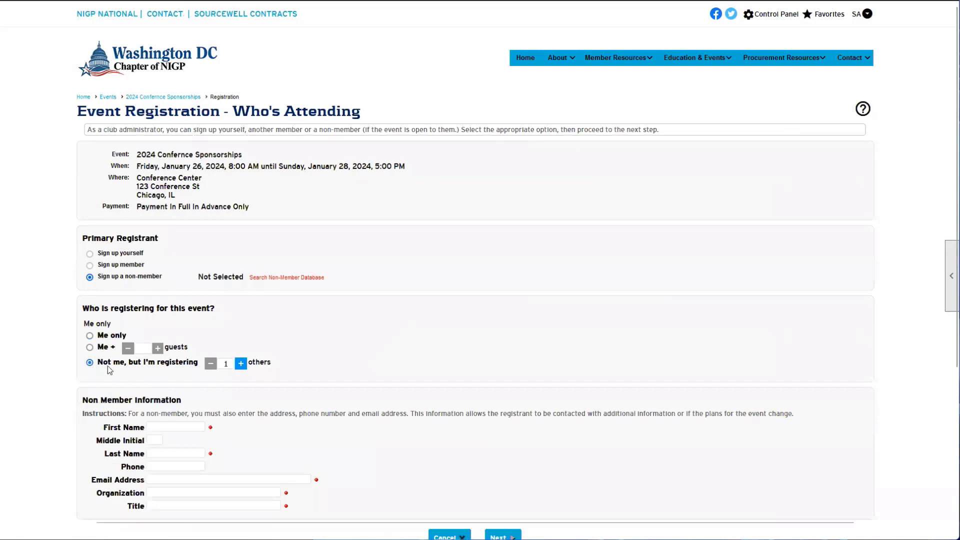
Step: Try registering the non-member plus 1 guest, and cancel the registration, leaving the page without saving
{"action": "scroll", "coordinate": [110, 370], "scroll_direction": "down", "scroll_amount": 2}
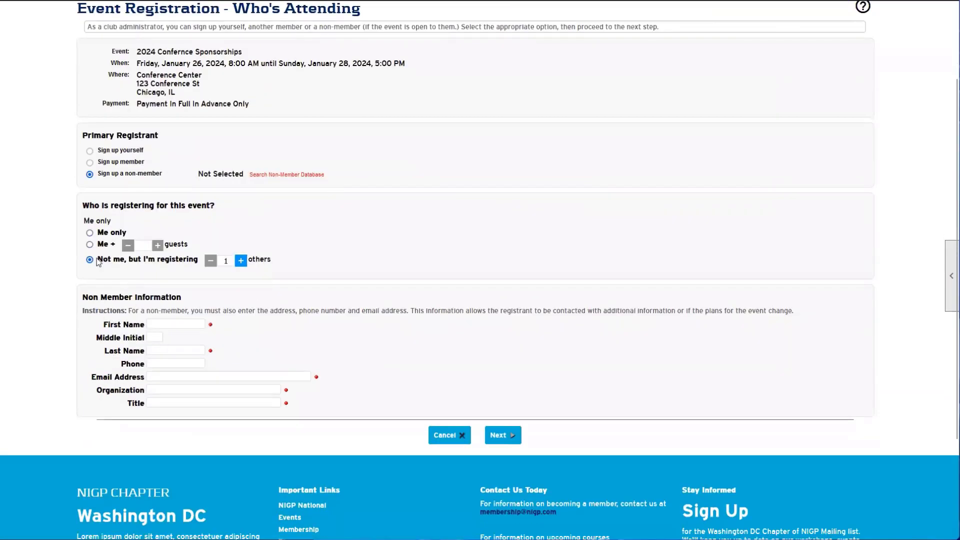
{"action": "left_click", "coordinate": [90, 245]}
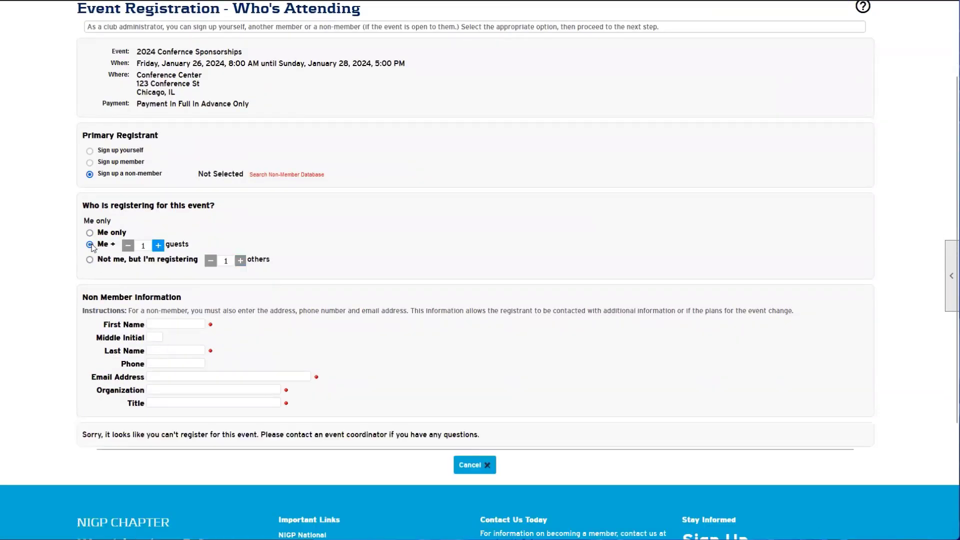
{"action": "left_click", "coordinate": [453, 465]}
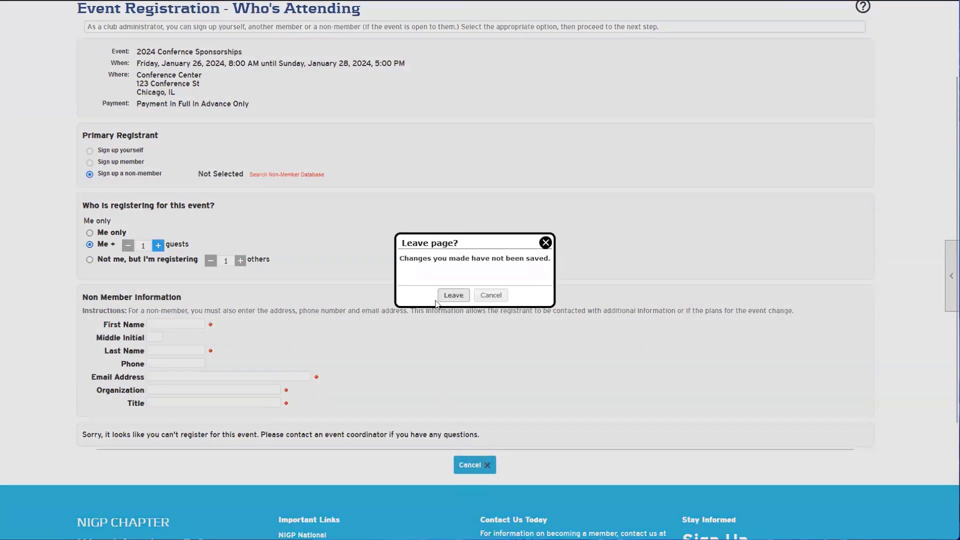
{"action": "left_click", "coordinate": [452, 295]}
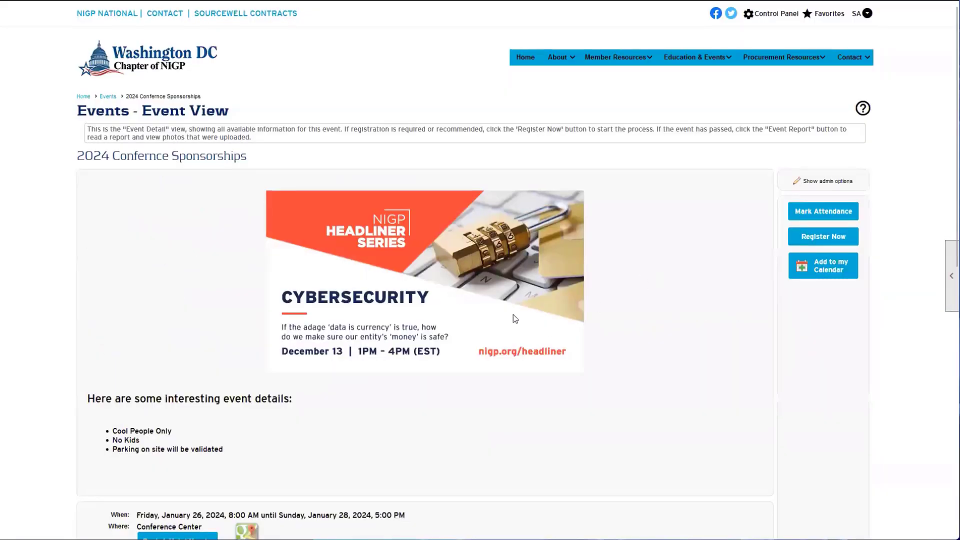
Step: Expand the Gold Sponsorship and Silver Sponsorship activities on the event page to review their capacities and fees
{"action": "scroll", "coordinate": [505, 311], "scroll_direction": "down", "scroll_amount": 7}
{"action": "scroll", "coordinate": [507, 315], "scroll_direction": "down", "scroll_amount": 3}
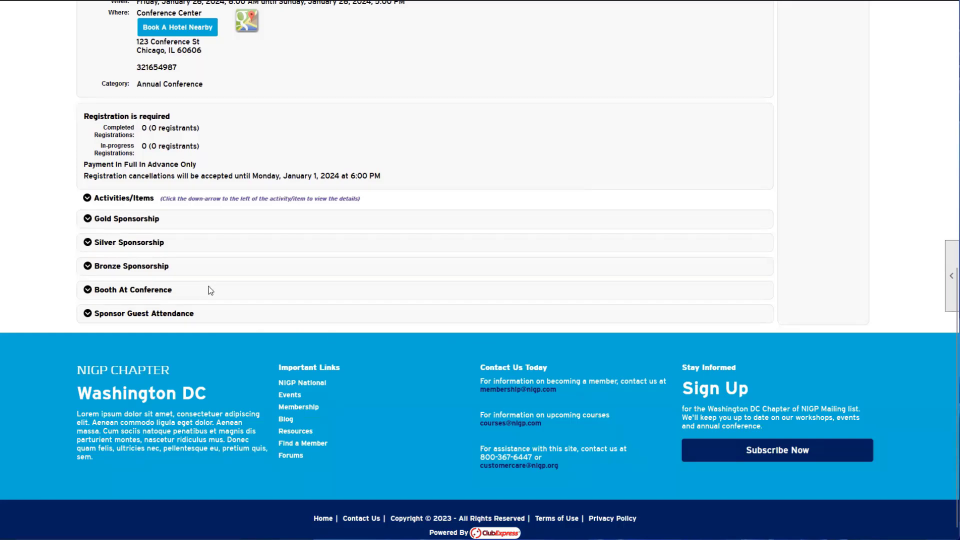
{"action": "left_click", "coordinate": [88, 218]}
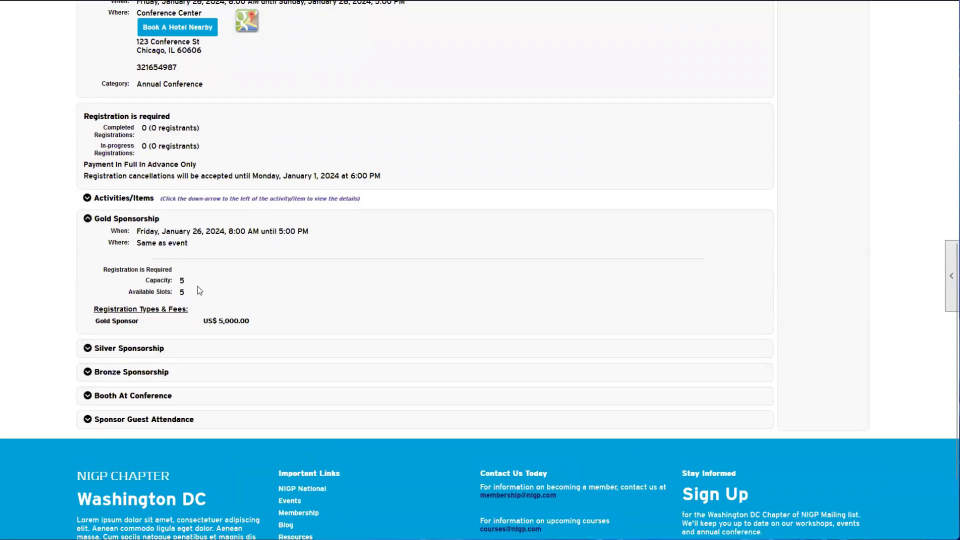
{"action": "scroll", "coordinate": [199, 290], "scroll_direction": "down", "scroll_amount": 1}
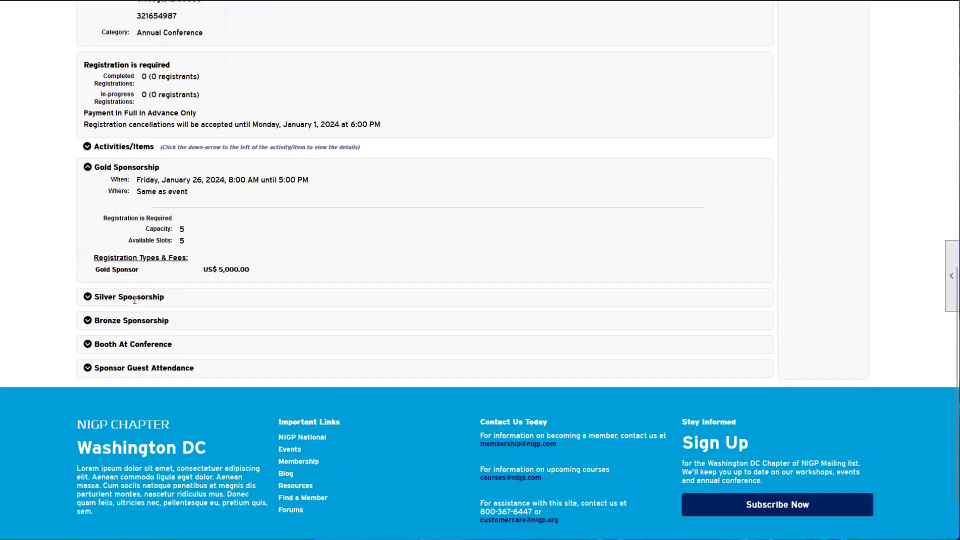
{"action": "left_click", "coordinate": [94, 298]}
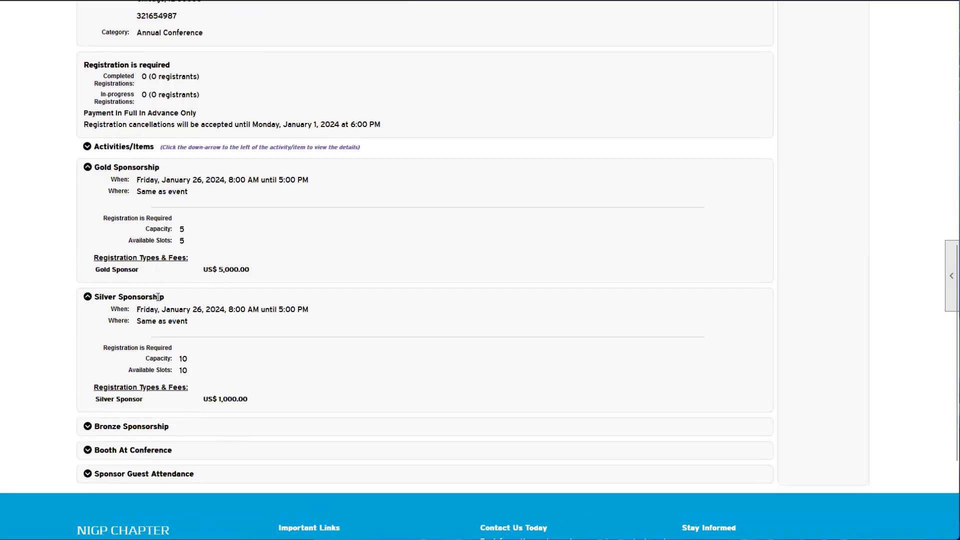
{"action": "scroll", "coordinate": [159, 295], "scroll_direction": "up", "scroll_amount": 10}
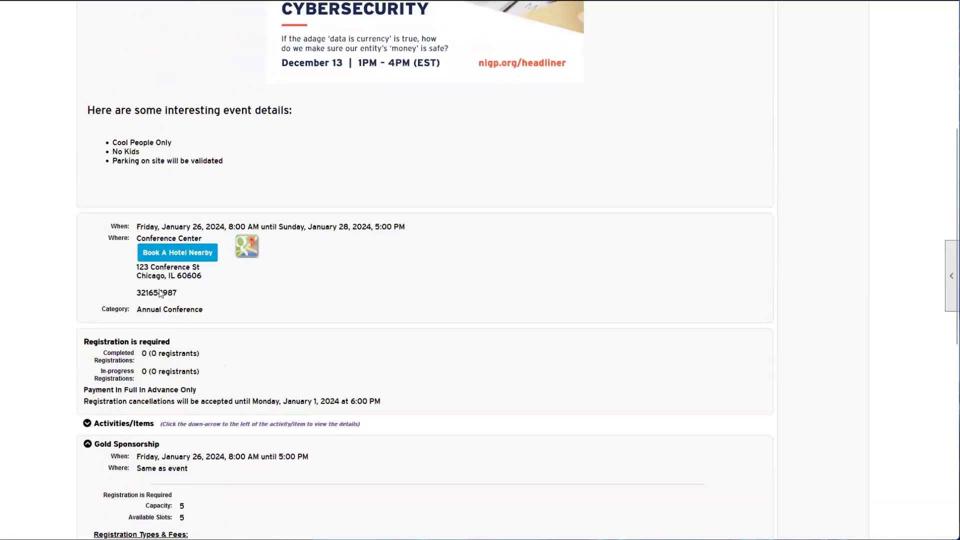
{"action": "scroll", "coordinate": [159, 288], "scroll_direction": "down", "scroll_amount": 5}
{"action": "scroll", "coordinate": [160, 291], "scroll_direction": "down", "scroll_amount": 6}
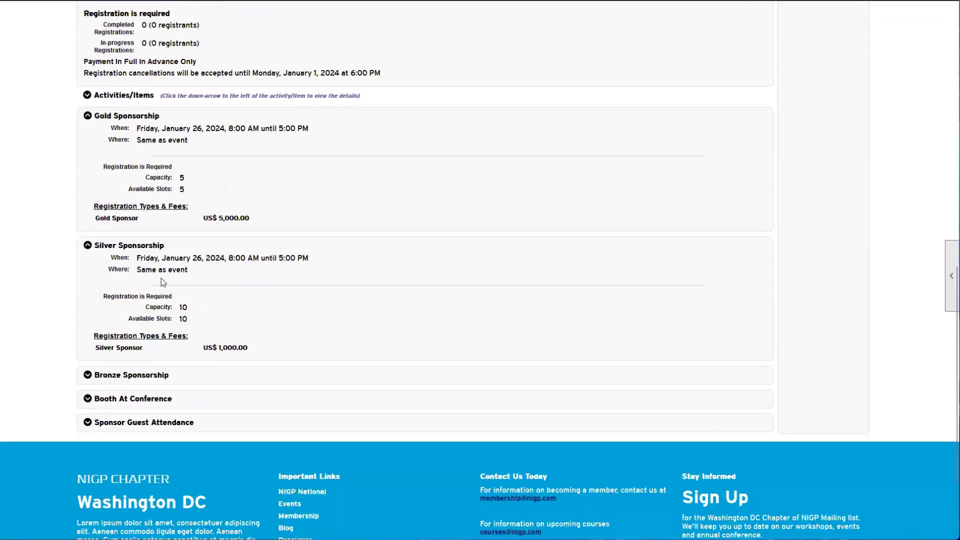
Step: Expand the Bronze Sponsorship activity as well and compare the capacities and fees of the three sponsorship levels
{"action": "scroll", "coordinate": [154, 285], "scroll_direction": "up", "scroll_amount": 9}
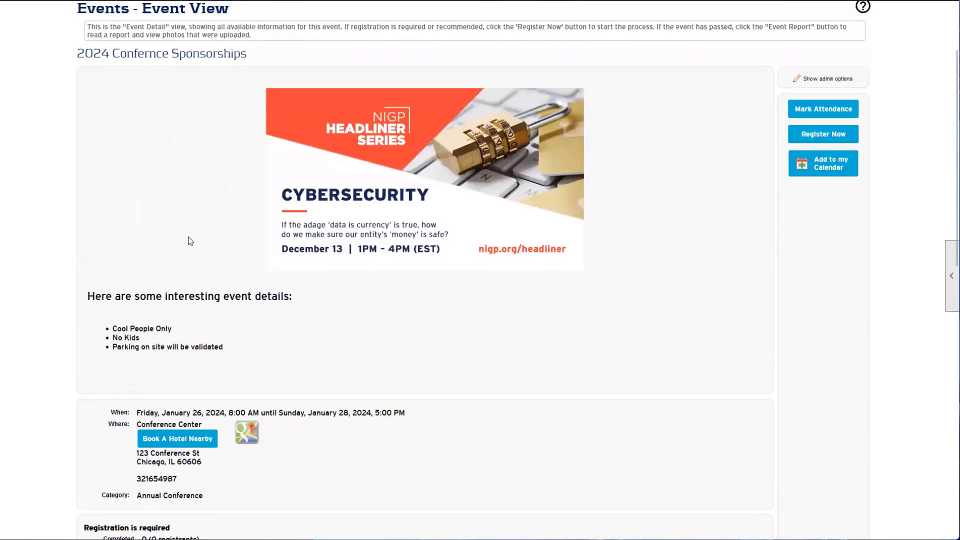
{"action": "scroll", "coordinate": [188, 247], "scroll_direction": "up", "scroll_amount": 1}
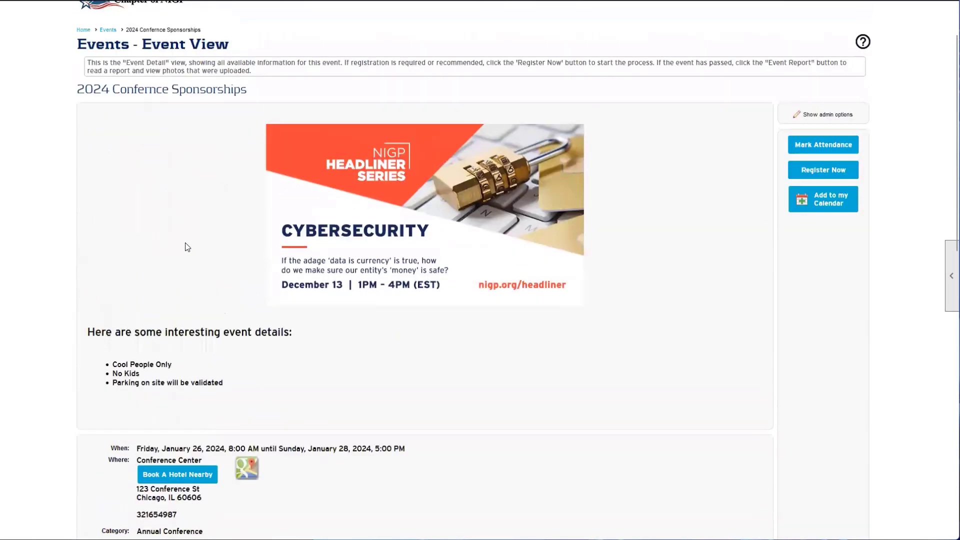
{"action": "scroll", "coordinate": [188, 247], "scroll_direction": "down", "scroll_amount": 6}
{"action": "scroll", "coordinate": [130, 365], "scroll_direction": "down", "scroll_amount": 3}
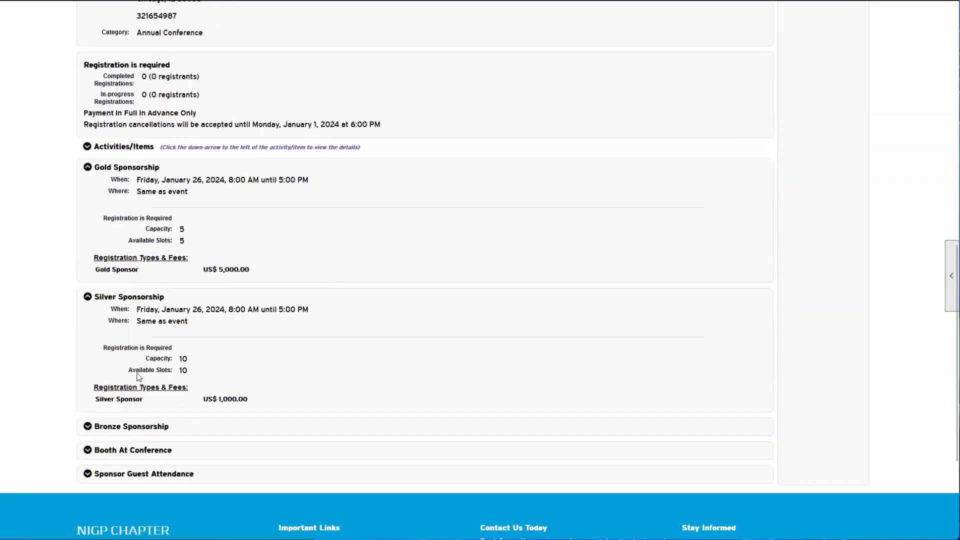
{"action": "left_click", "coordinate": [87, 426]}
{"action": "scroll", "coordinate": [134, 410], "scroll_direction": "down", "scroll_amount": 1}
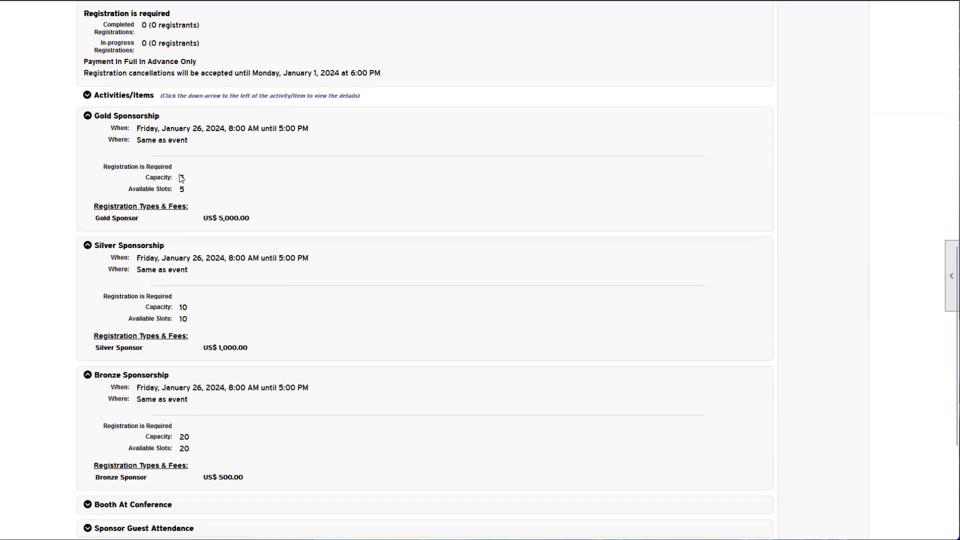
{"action": "scroll", "coordinate": [187, 403], "scroll_direction": "down", "scroll_amount": 2}
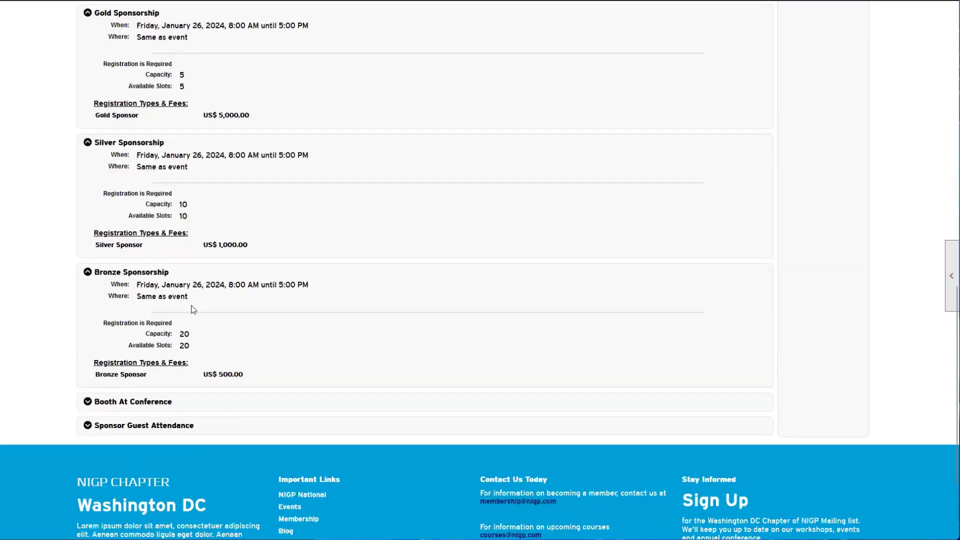
{"action": "scroll", "coordinate": [215, 261], "scroll_direction": "up", "scroll_amount": 2}
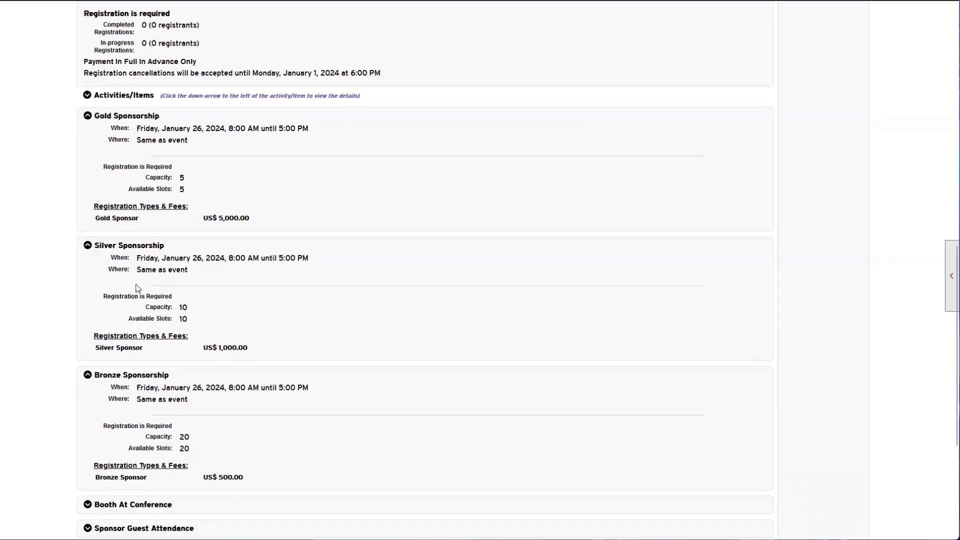
{"action": "scroll", "coordinate": [204, 340], "scroll_direction": "down", "scroll_amount": 2}
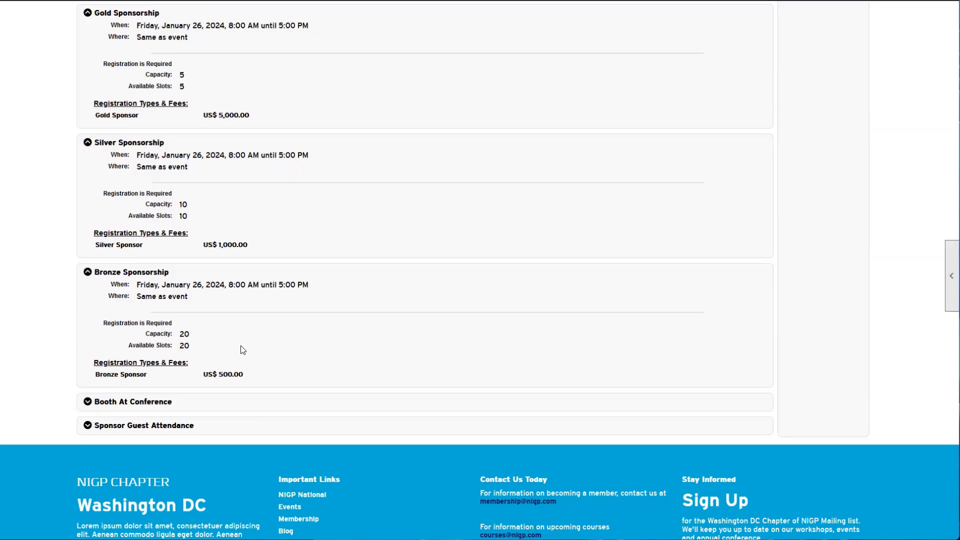
{"action": "scroll", "coordinate": [256, 293], "scroll_direction": "up", "scroll_amount": 3}
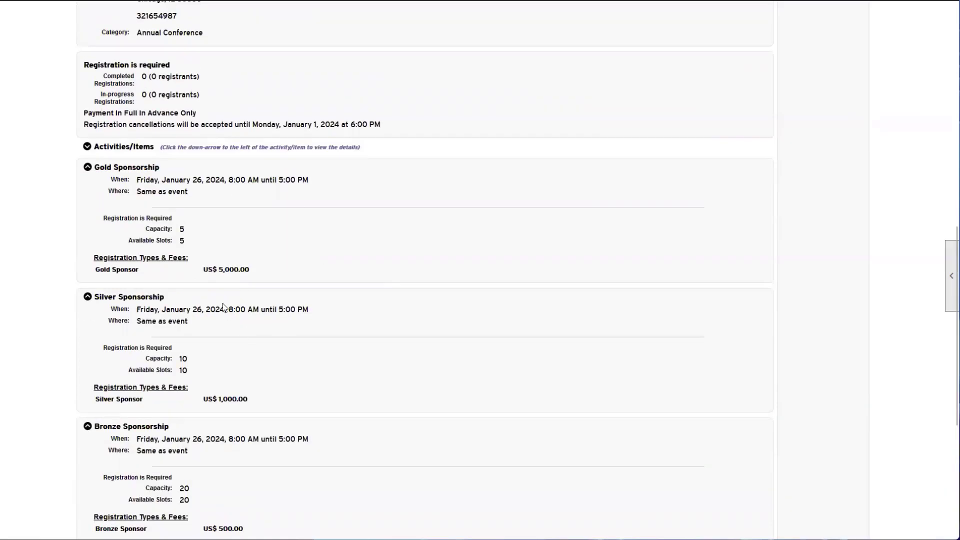
Step: Leave the sponsorships event for the future events list and open the 2024 Confernce Registration event's activities overview in its admin options
{"action": "scroll", "coordinate": [215, 368], "scroll_direction": "up", "scroll_amount": 9}
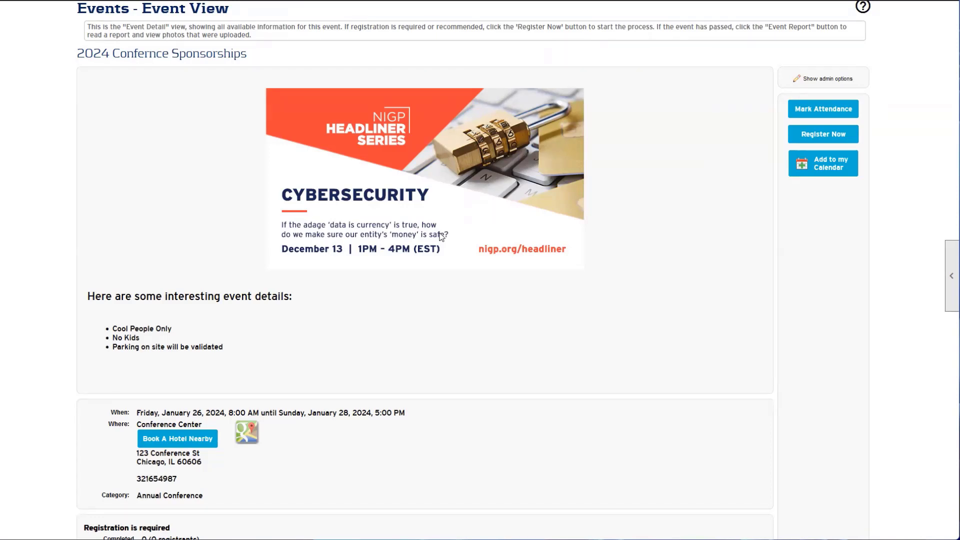
{"action": "left_click", "coordinate": [818, 81]}
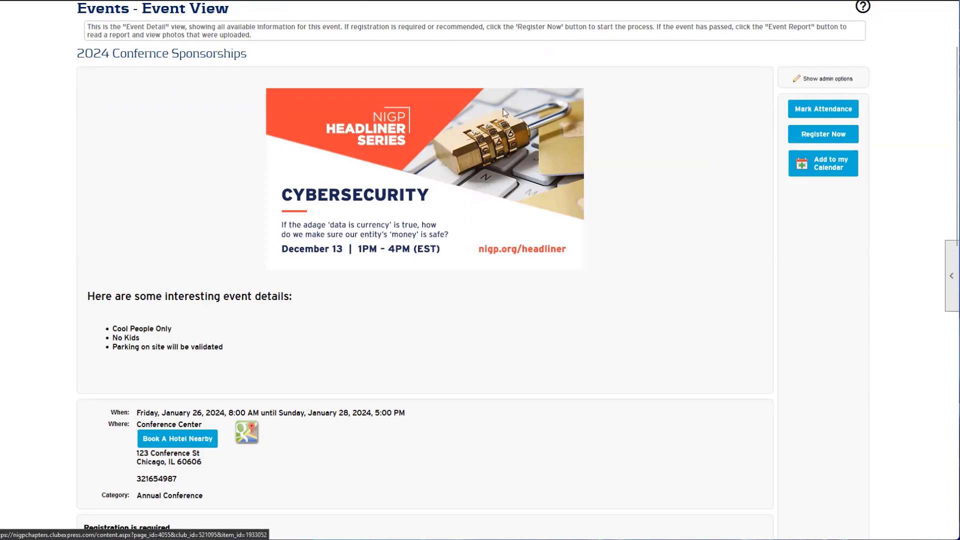
{"action": "scroll", "coordinate": [449, 385], "scroll_direction": "down", "scroll_amount": 2}
{"action": "left_click", "coordinate": [449, 382]}
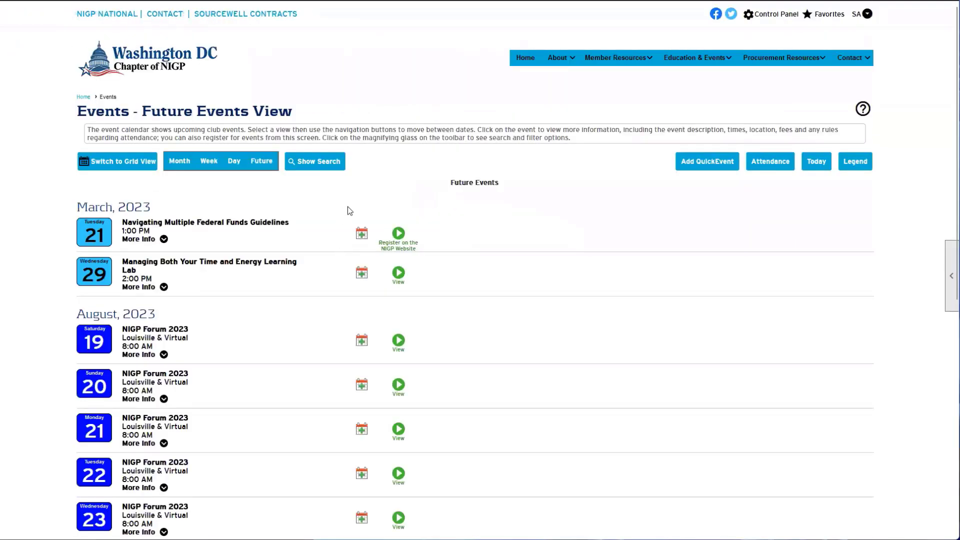
{"action": "scroll", "coordinate": [347, 206], "scroll_direction": "down", "scroll_amount": 2}
{"action": "scroll", "coordinate": [430, 250], "scroll_direction": "down", "scroll_amount": 6}
{"action": "scroll", "coordinate": [445, 300], "scroll_direction": "up", "scroll_amount": 4}
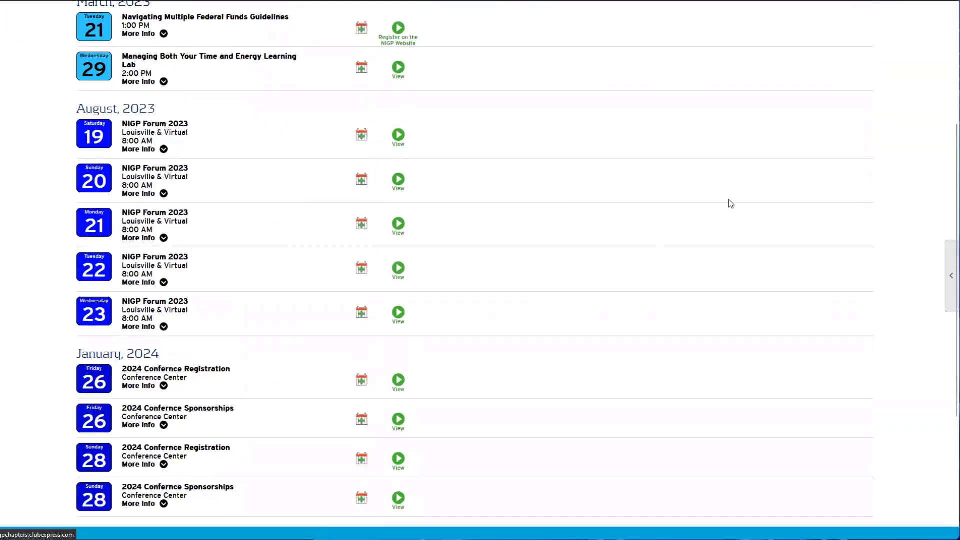
{"action": "left_click", "coordinate": [803, 189]}
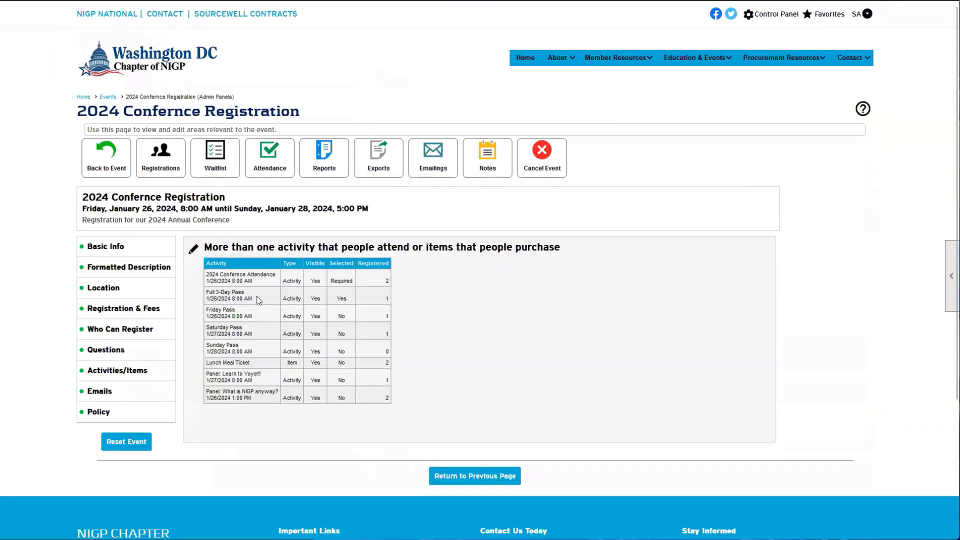
Step: Open the Registration & Fees settings of the 2024 Confernce Attendance activity for editing and enter a capacity of 95
{"action": "left_click", "coordinate": [194, 254]}
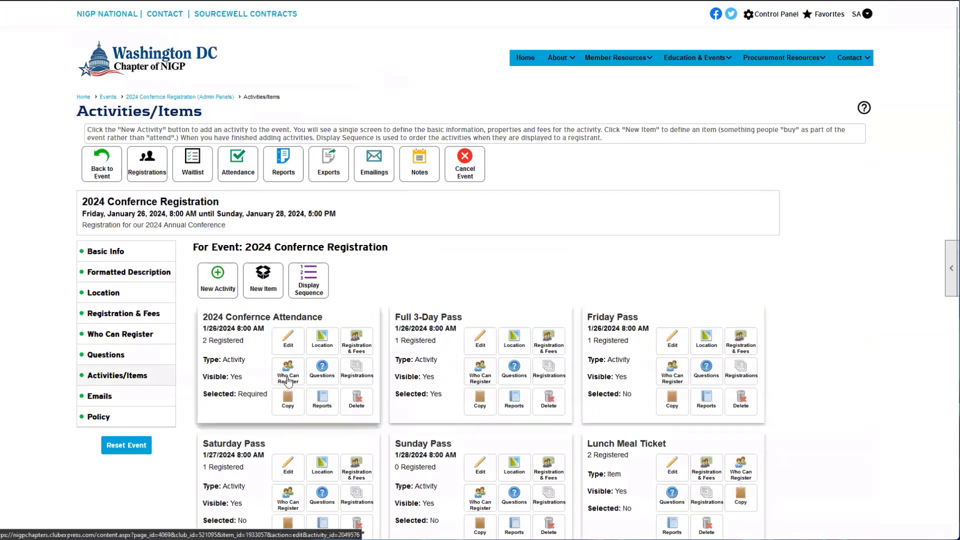
{"action": "left_click", "coordinate": [356, 343]}
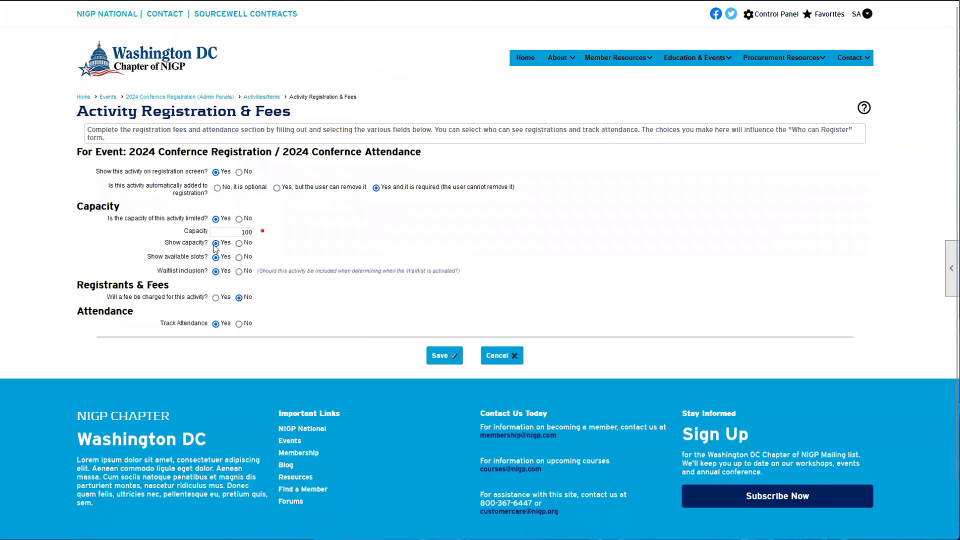
{"action": "double_click", "coordinate": [235, 232]}
{"action": "type", "text": "95"}
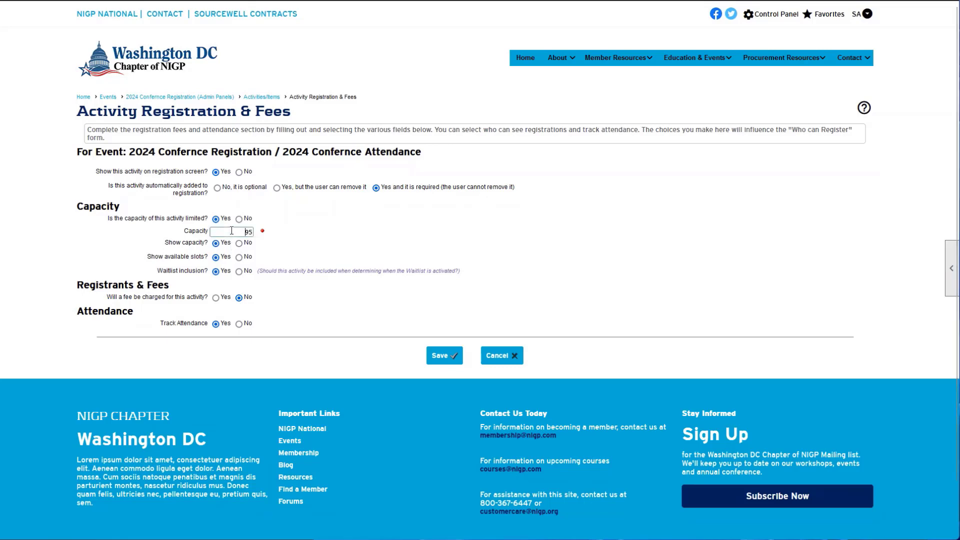
{"action": "key", "text": "BackSpace"}
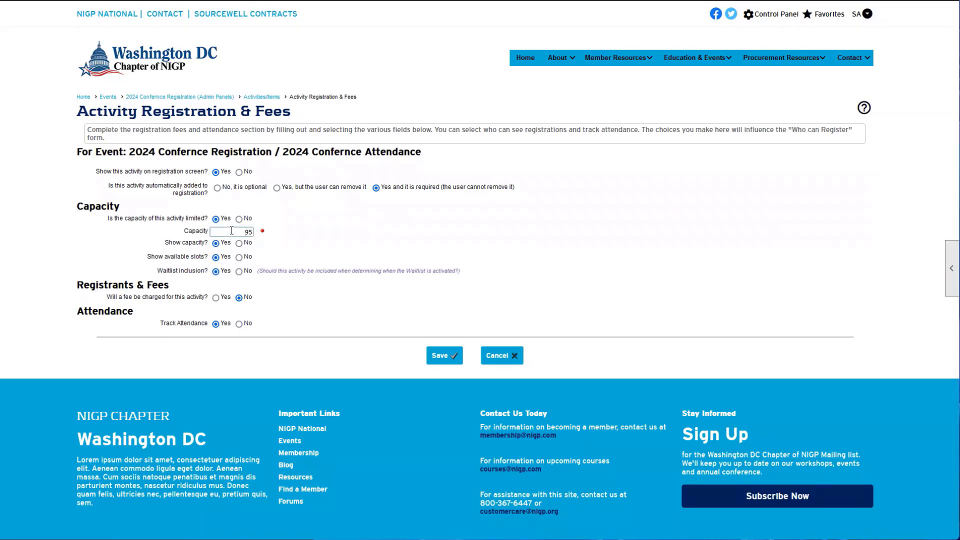
Step: Replace the attendance activity's capacity with 990 and leave its Registration & Fees settings without saving
{"action": "left_click", "coordinate": [304, 225]}
{"action": "left_click_drag", "start_coordinate": [233, 234], "coordinate": [308, 232]}
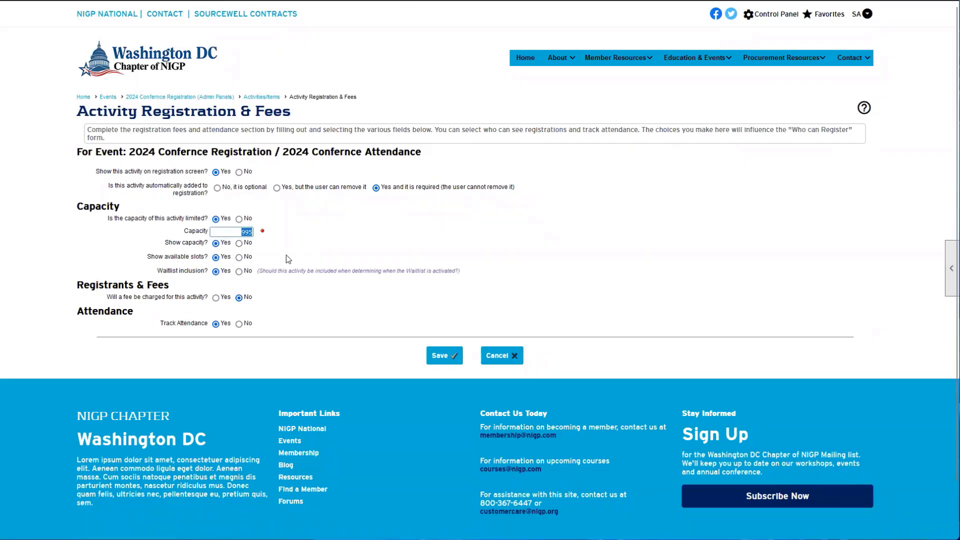
{"action": "left_click", "coordinate": [238, 232]}
{"action": "left_click_drag", "start_coordinate": [238, 232], "coordinate": [262, 232]}
{"action": "type", "text": "90"}
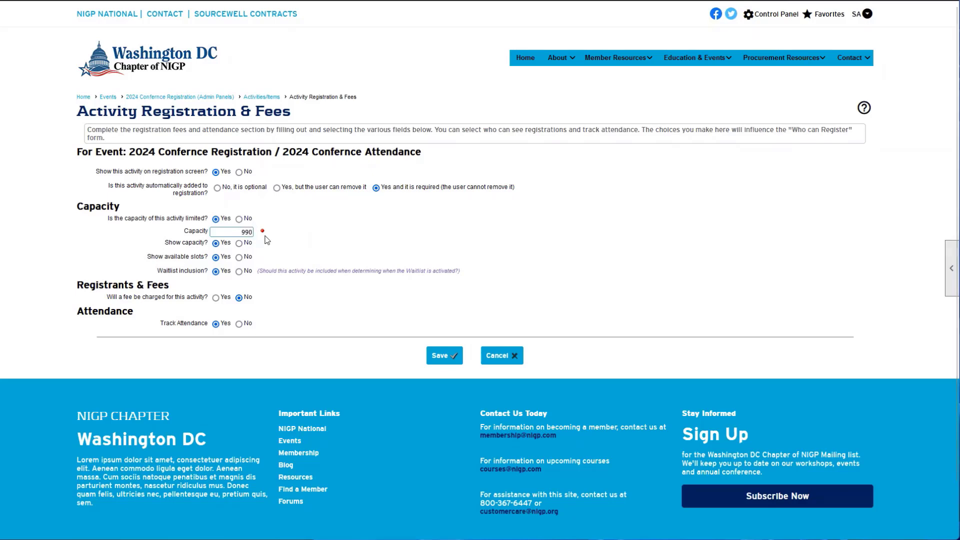
{"action": "left_click", "coordinate": [283, 248]}
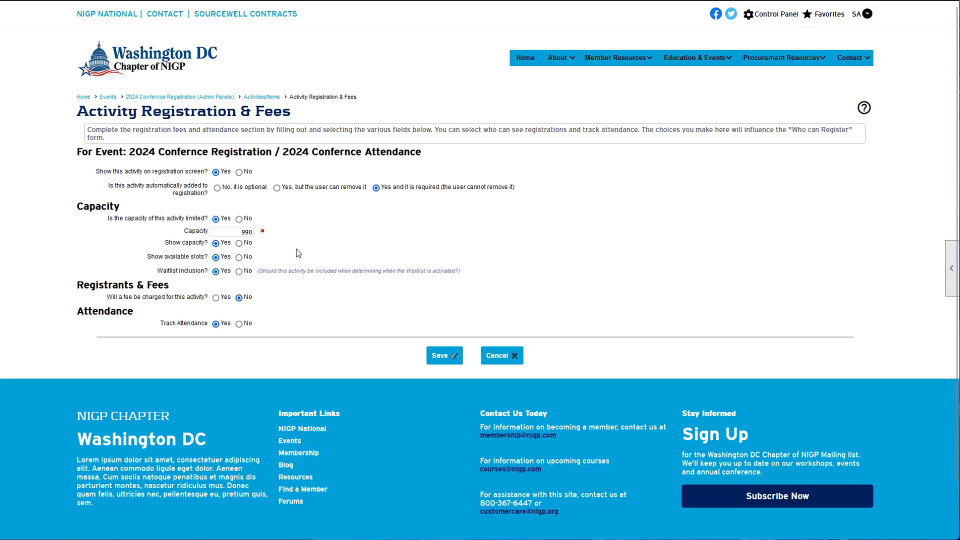
{"action": "left_click", "coordinate": [501, 356]}
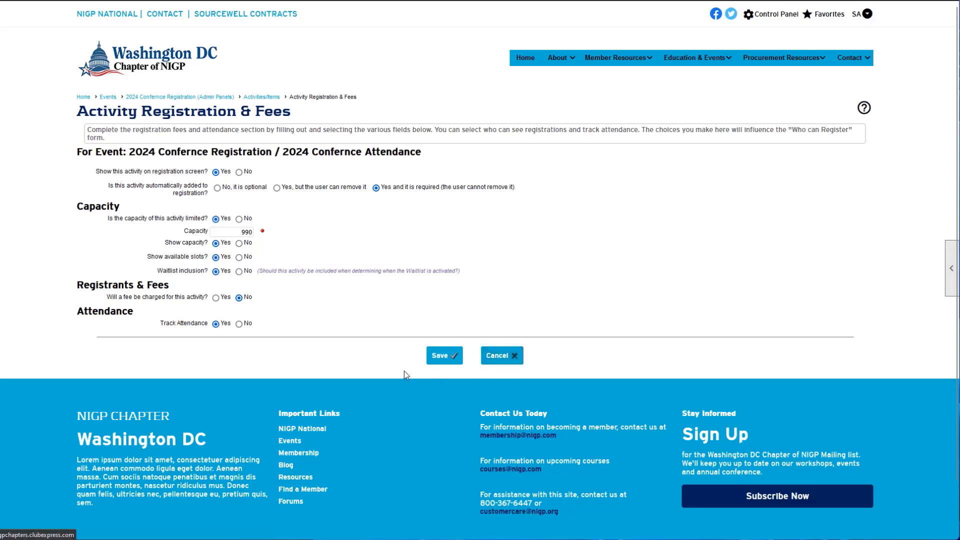
Step: Return from the 2024 Confernce Registration event's activities to its admin overview and back to the future events list
{"action": "scroll", "coordinate": [395, 363], "scroll_direction": "down", "scroll_amount": 1}
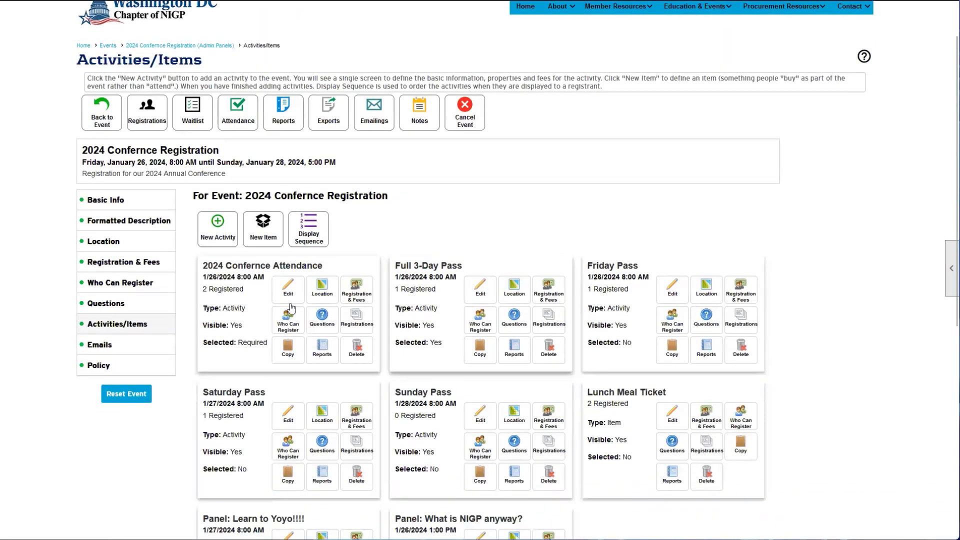
{"action": "scroll", "coordinate": [227, 69], "scroll_direction": "up", "scroll_amount": 1}
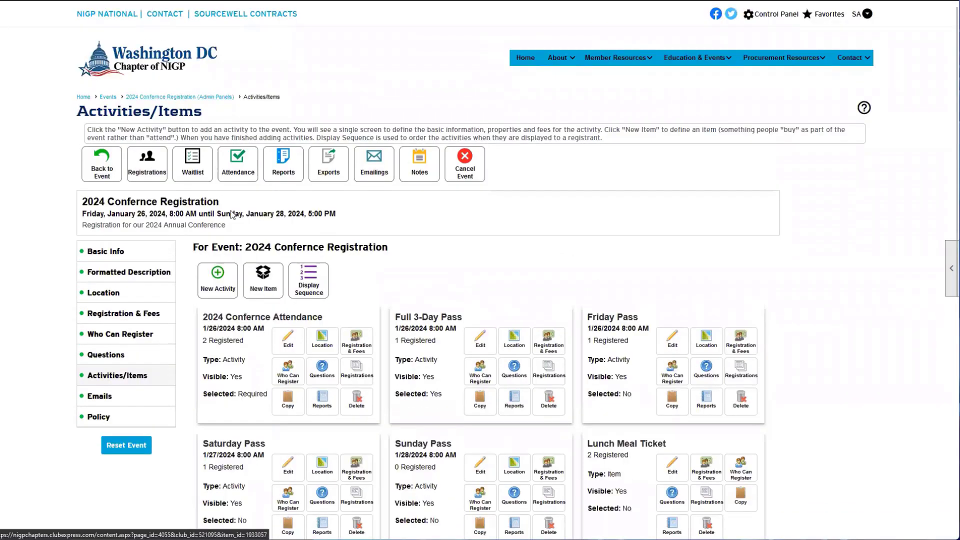
{"action": "left_click", "coordinate": [180, 98]}
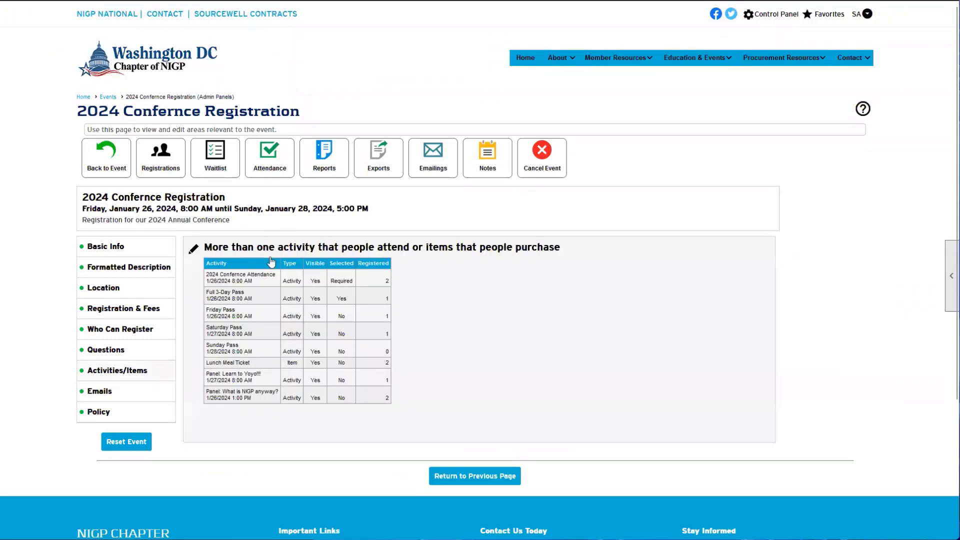
{"action": "left_click", "coordinate": [453, 476]}
{"action": "scroll", "coordinate": [697, 197], "scroll_direction": "down", "scroll_amount": 1}
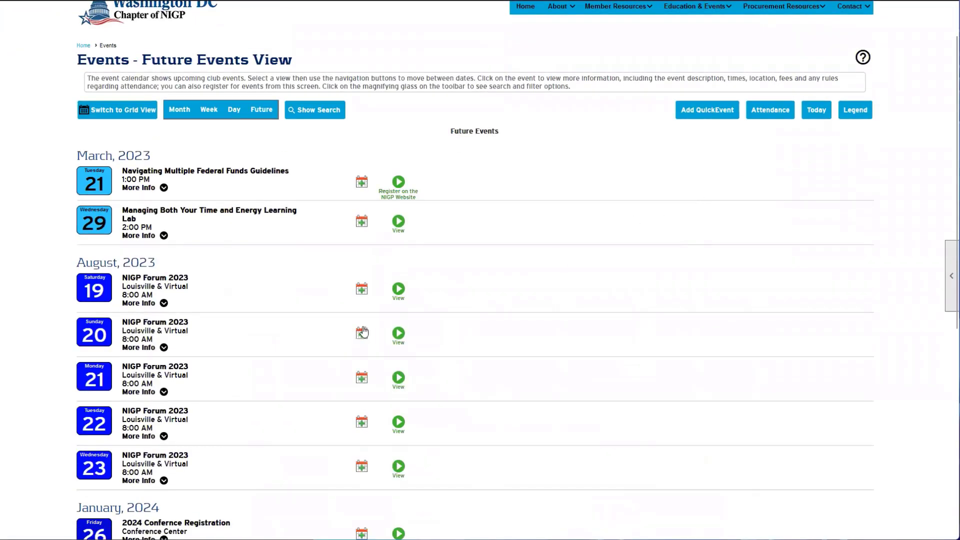
Step: Open the 2024 Confernce Sponsorships event's admin options and bring up its Activities/Items for editing
{"action": "scroll", "coordinate": [240, 413], "scroll_direction": "down", "scroll_amount": 3}
{"action": "left_click", "coordinate": [228, 409]}
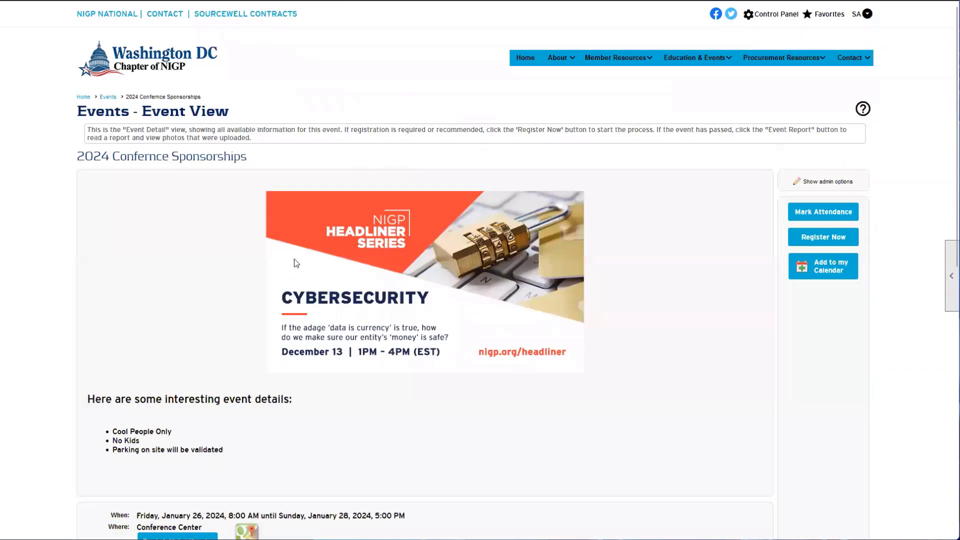
{"action": "left_click", "coordinate": [820, 181]}
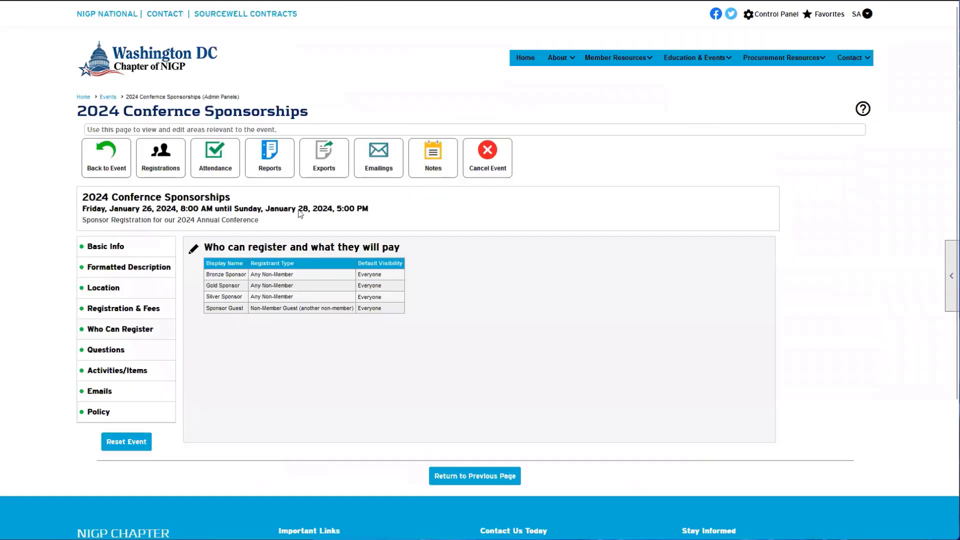
{"action": "left_click", "coordinate": [118, 372]}
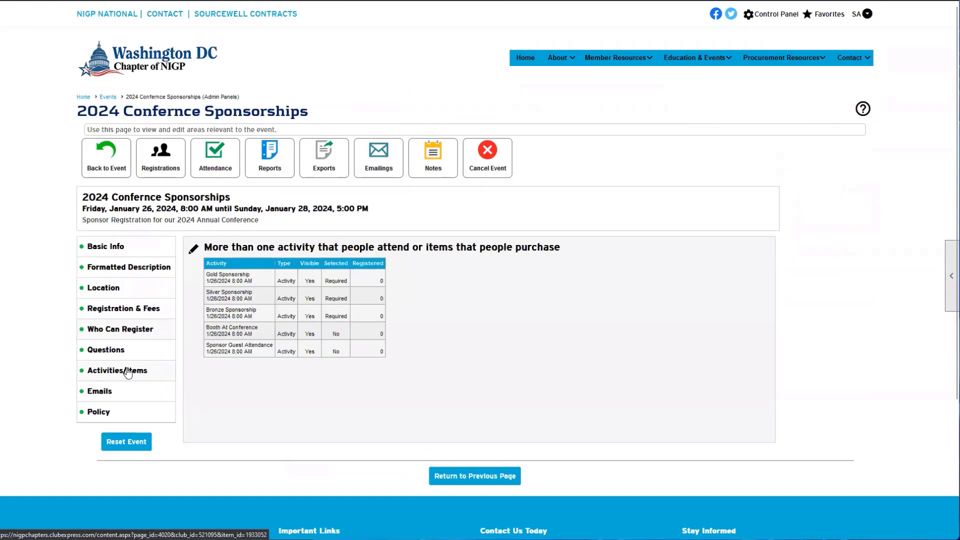
{"action": "left_click", "coordinate": [194, 250]}
{"action": "scroll", "coordinate": [258, 306], "scroll_direction": "down", "scroll_amount": 1}
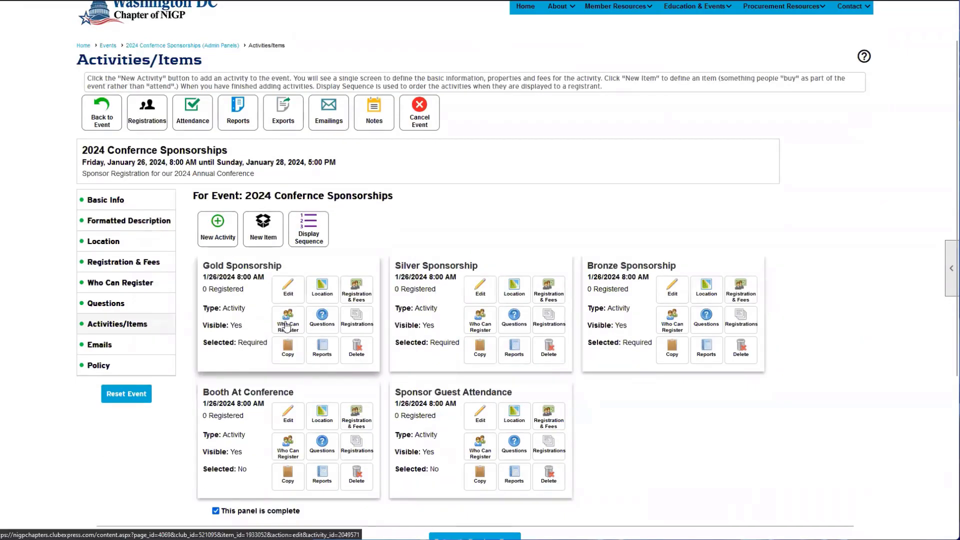
Step: Open the Gold Sponsorship activity's basic info and enter "INcludes Confree" as its description
{"action": "left_click_drag", "start_coordinate": [202, 265], "coordinate": [251, 270]}
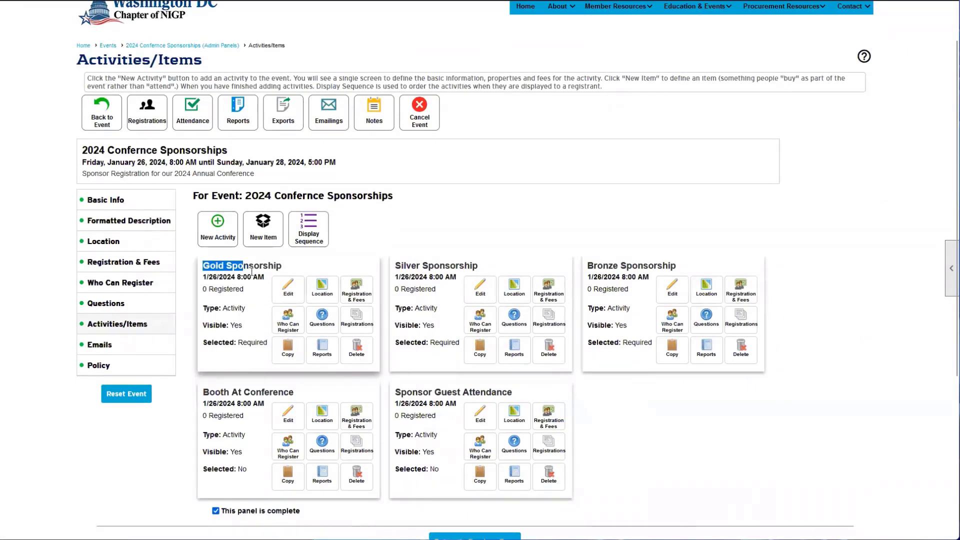
{"action": "left_click", "coordinate": [288, 290]}
{"action": "left_click", "coordinate": [214, 201]}
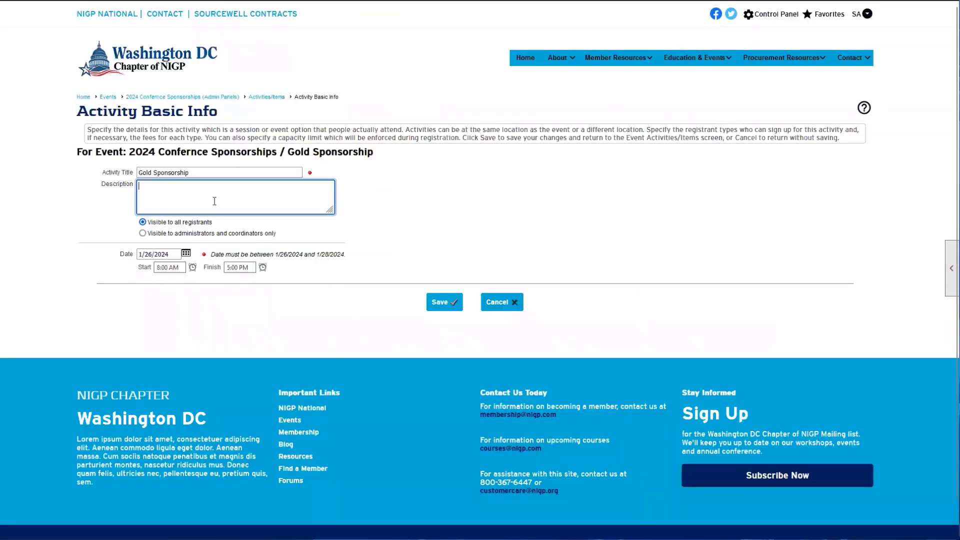
{"action": "type", "text": "INcludes Confree"}
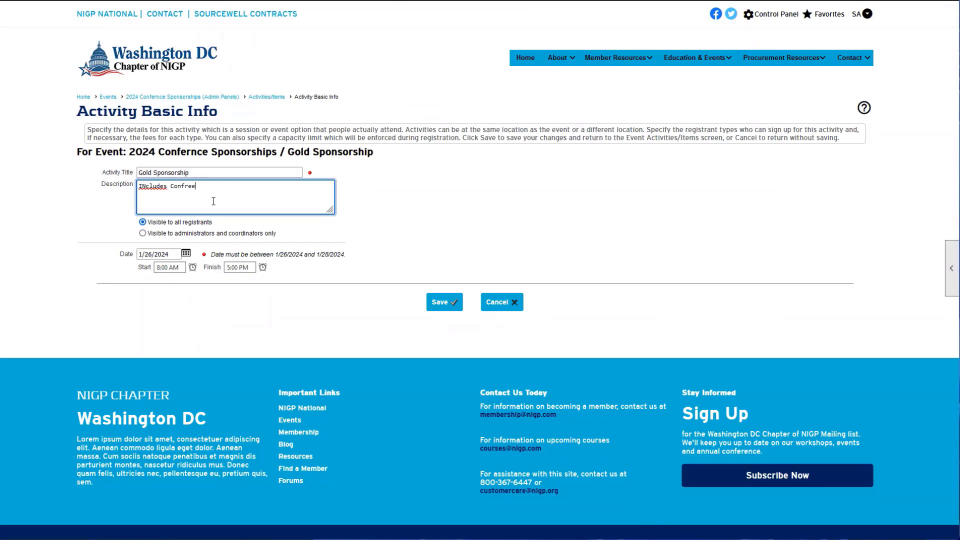
Step: Clear the Gold Sponsorship description and leave the activity's basic info without saving
{"action": "key", "text": "BackSpace"}
{"action": "key", "text": "BackSpace"}
{"action": "key", "text": "BackSpace"}
{"action": "key", "text": "BackSpace"}
{"action": "key", "text": "BackSpace"}
{"action": "key", "text": "BackSpace"}
{"action": "key", "text": "BackSpace"}
{"action": "key", "text": "BackSpace"}
{"action": "key", "text": "BackSpace"}
{"action": "key", "text": "BackSpace"}
{"action": "key", "text": "BackSpace"}
{"action": "key", "text": "BackSpace"}
{"action": "key", "text": "BackSpace"}
{"action": "key", "text": "BackSpace"}
{"action": "key", "text": "BackSpace"}
{"action": "key", "text": "BackSpace"}
{"action": "left_click_drag", "start_coordinate": [222, 173], "coordinate": [139, 173]}
{"action": "left_click", "coordinate": [140, 193]}
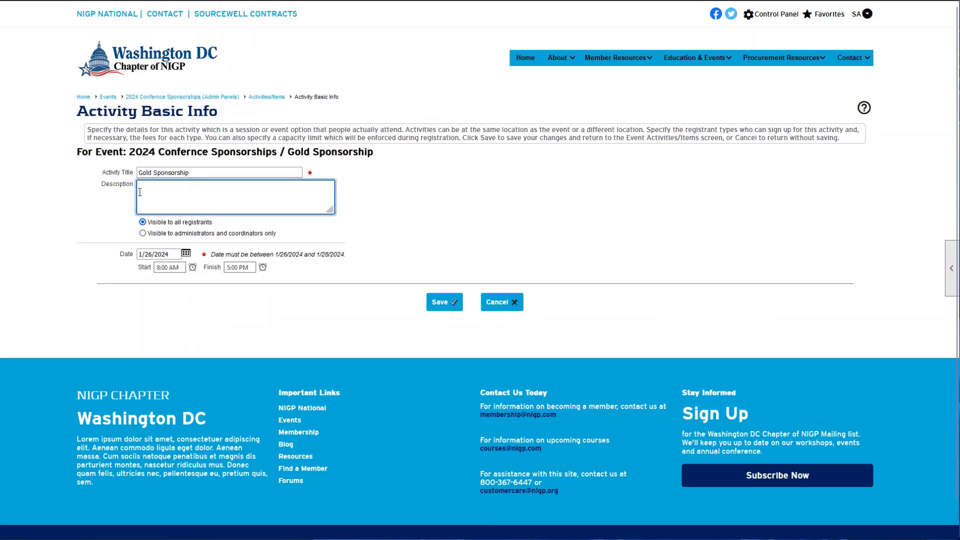
{"action": "left_click", "coordinate": [509, 311]}
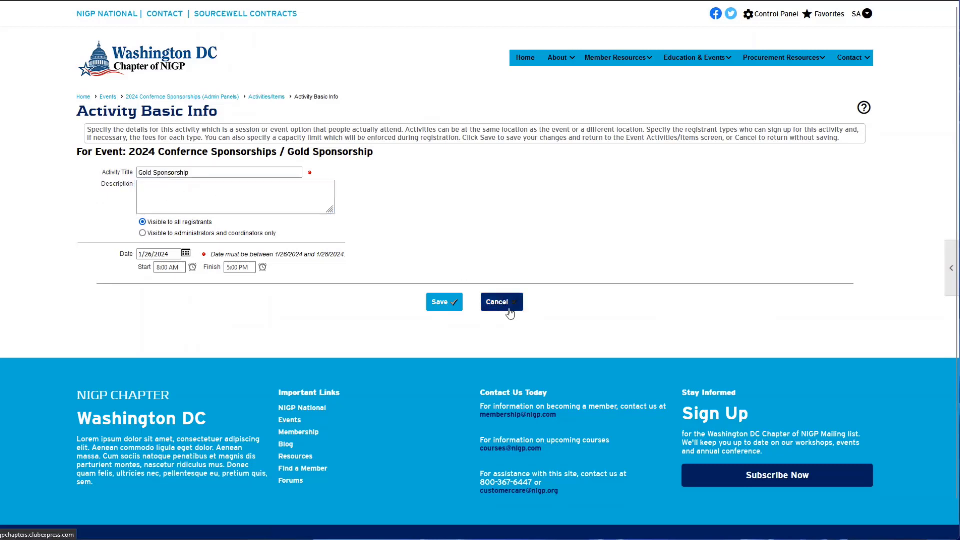
Step: Open the sponsorships event's Formatted Description for editing and replace the bulleted details with "Gold sponsor:" followed by an empty bullet
{"action": "mouse_move", "coordinate": [158, 276]}
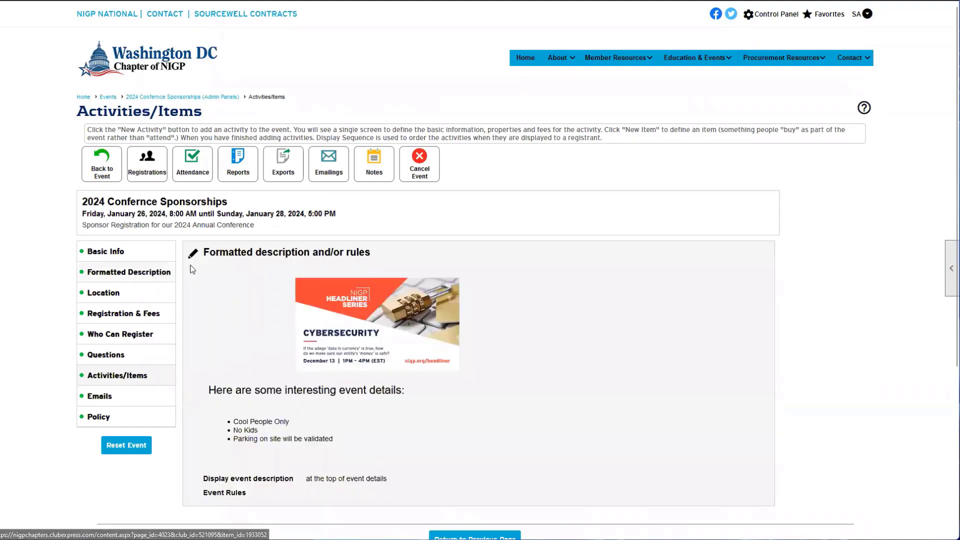
{"action": "left_click", "coordinate": [221, 258]}
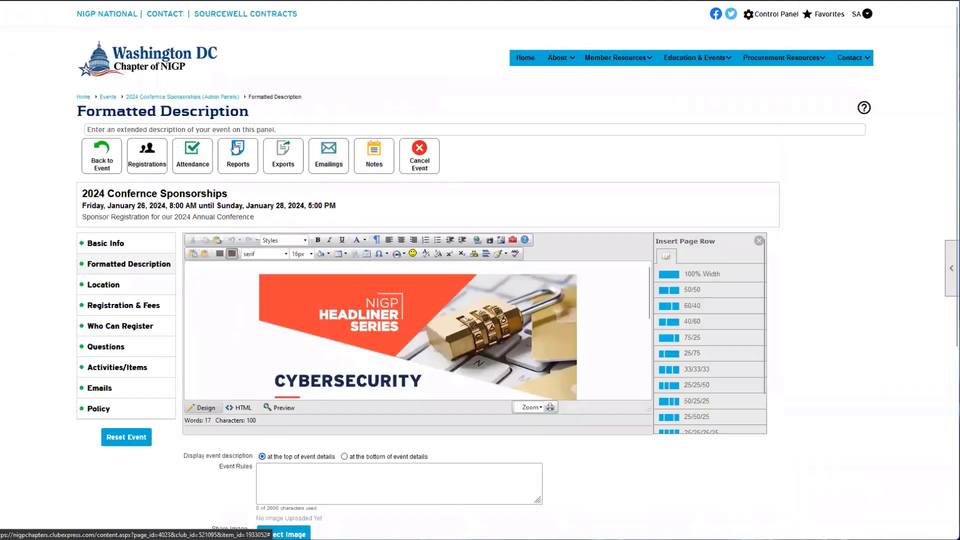
{"action": "scroll", "coordinate": [330, 299], "scroll_direction": "down", "scroll_amount": 2}
{"action": "left_click_drag", "start_coordinate": [352, 253], "coordinate": [212, 228]}
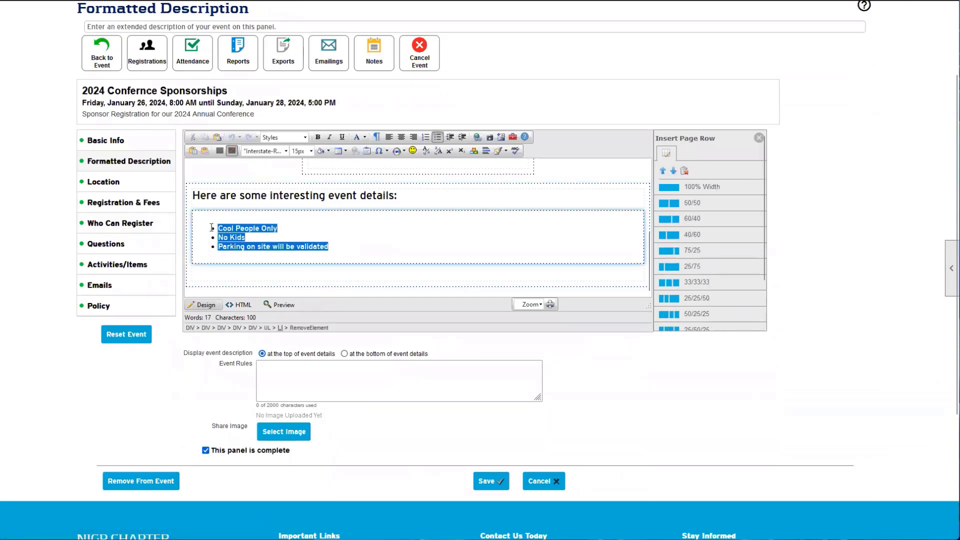
{"action": "key", "text": "Delete"}
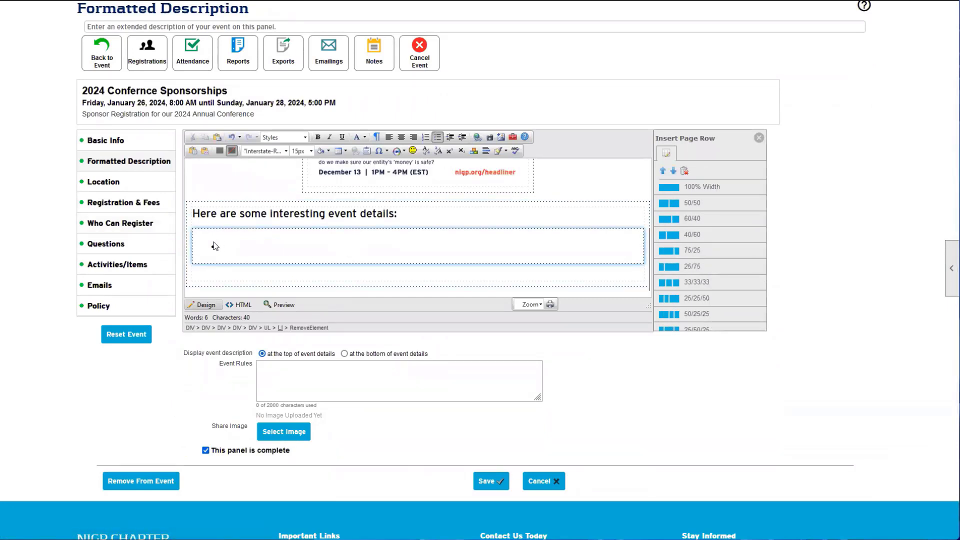
{"action": "type", "text": "Gold sponsor:"}
{"action": "key", "text": "Return"}
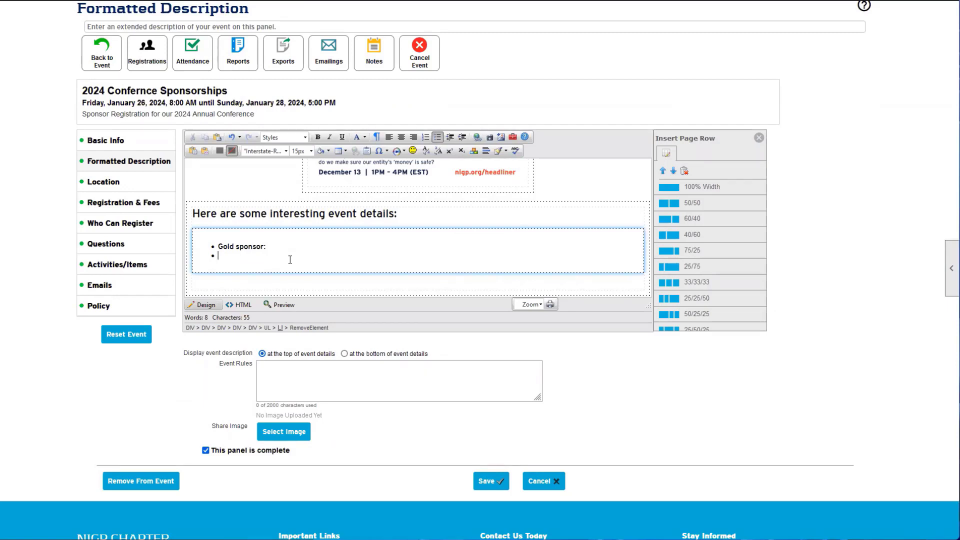
{"action": "left_click", "coordinate": [540, 482]}
{"action": "left_click", "coordinate": [553, 294]}
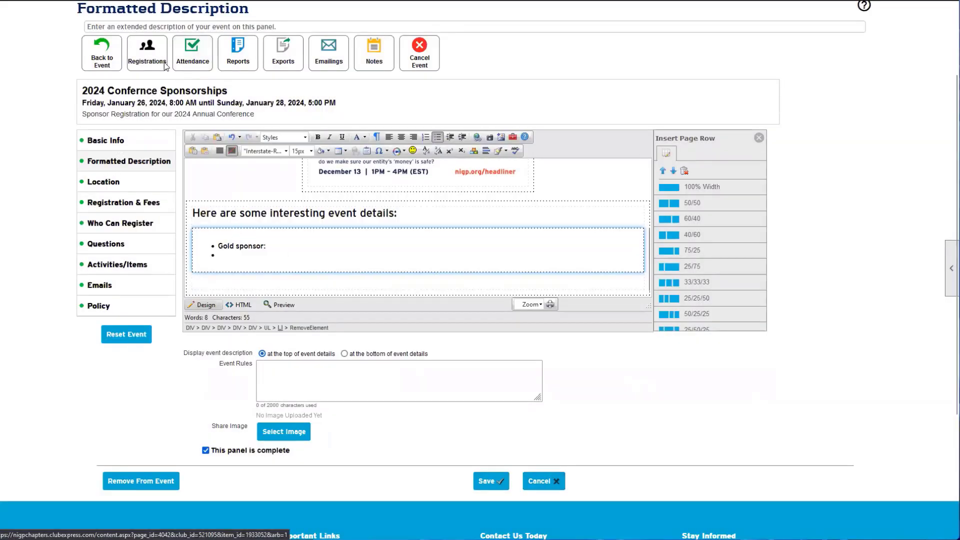
{"action": "scroll", "coordinate": [307, 204], "scroll_direction": "up", "scroll_amount": 6}
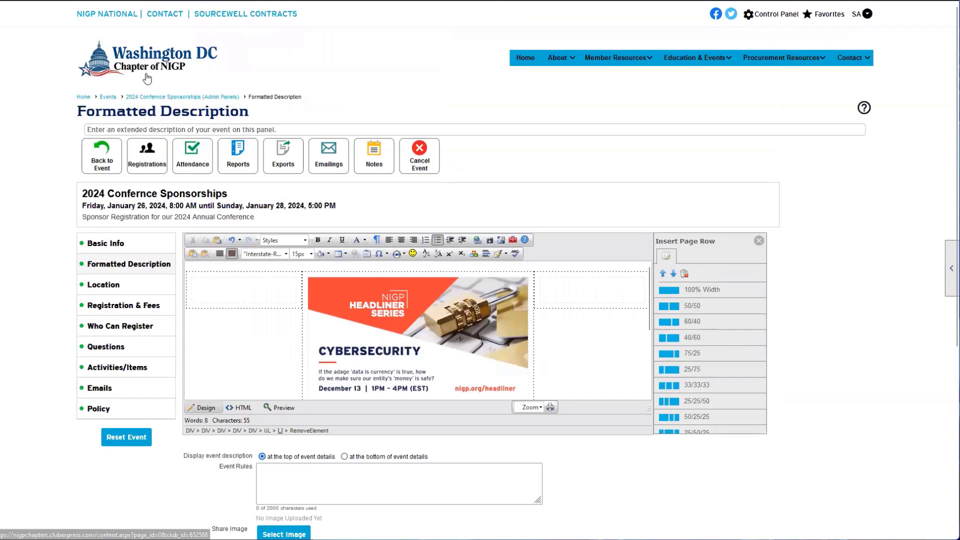
Step: Leave the description unsaved for the Events Manager and open the 2024 Confernce Registration event's Activities/Items for editing
{"action": "left_click", "coordinate": [775, 13]}
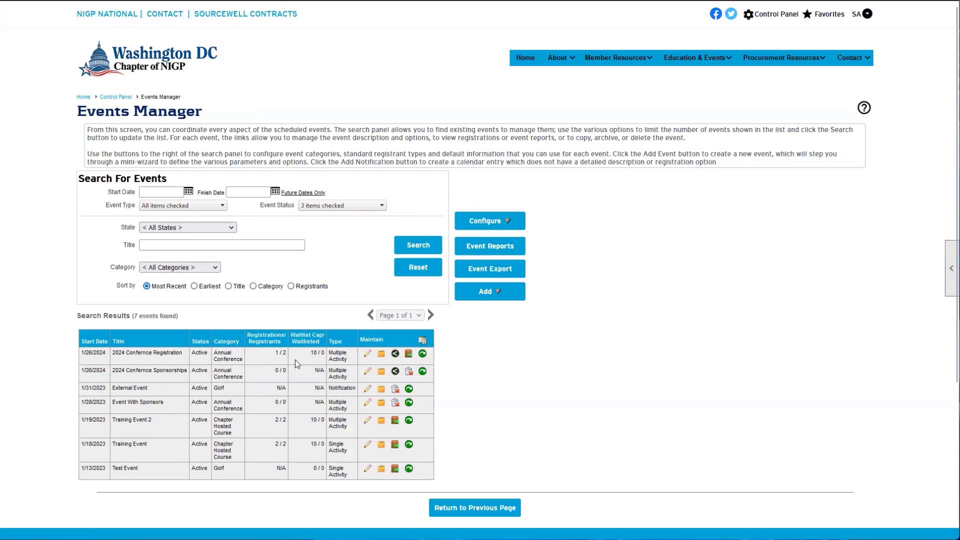
{"action": "left_click", "coordinate": [368, 357]}
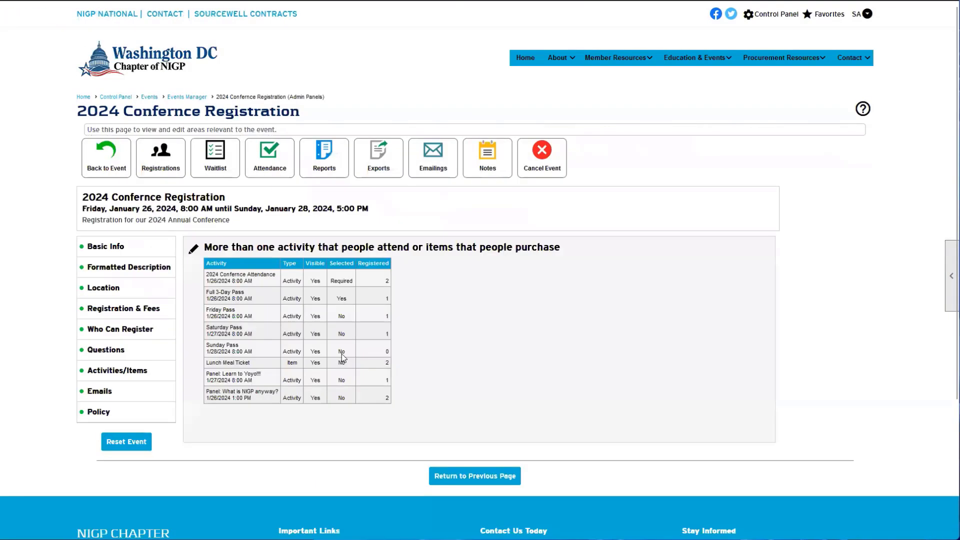
{"action": "scroll", "coordinate": [344, 356], "scroll_direction": "down", "scroll_amount": 1}
{"action": "left_click", "coordinate": [193, 203]}
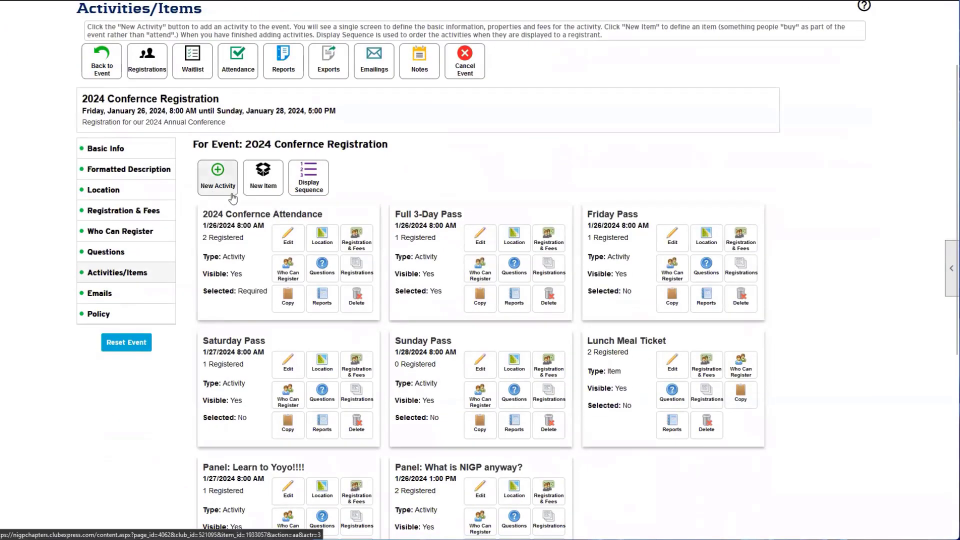
Step: Check the non-member guest registrant type under Who Can Register, then return to the registration event's activities and look through them
{"action": "left_click", "coordinate": [116, 231]}
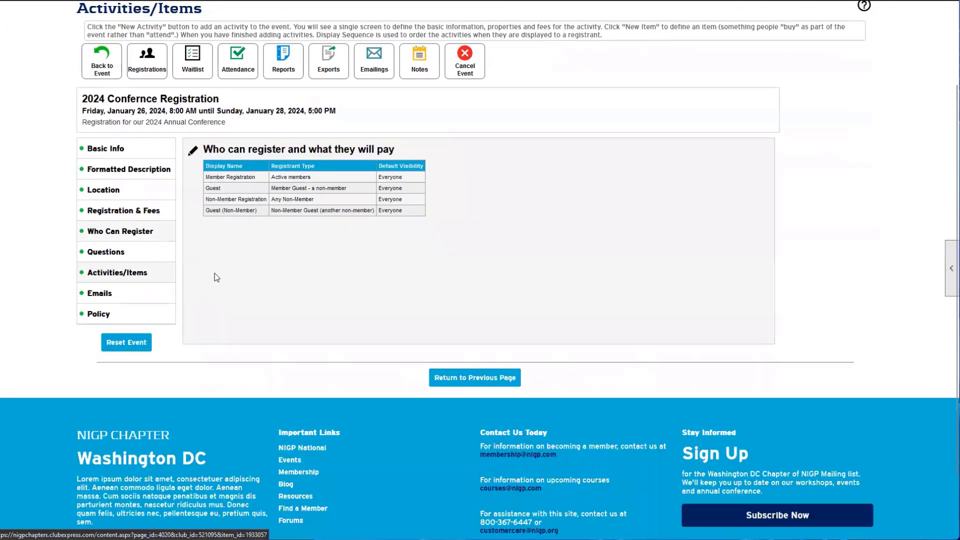
{"action": "triple_click", "coordinate": [244, 210]}
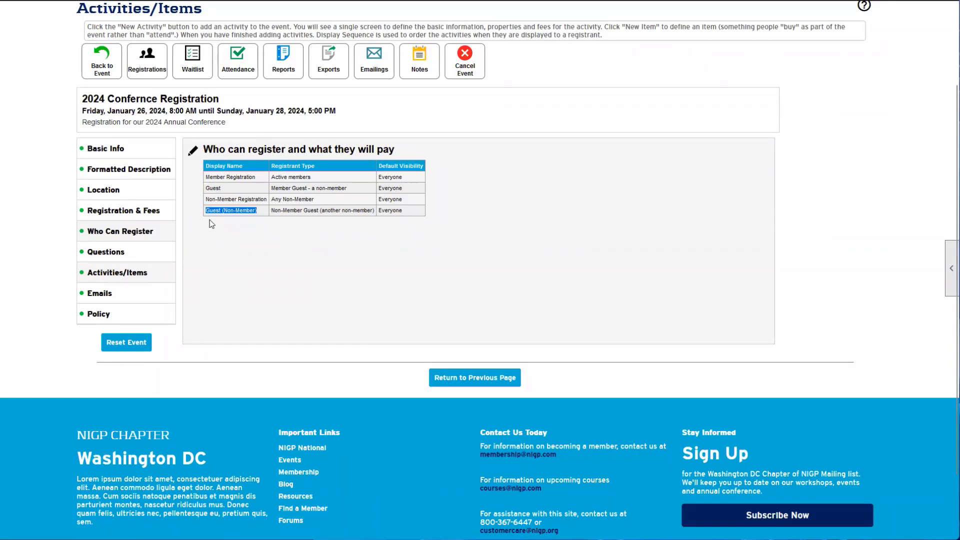
{"action": "left_click", "coordinate": [142, 274]}
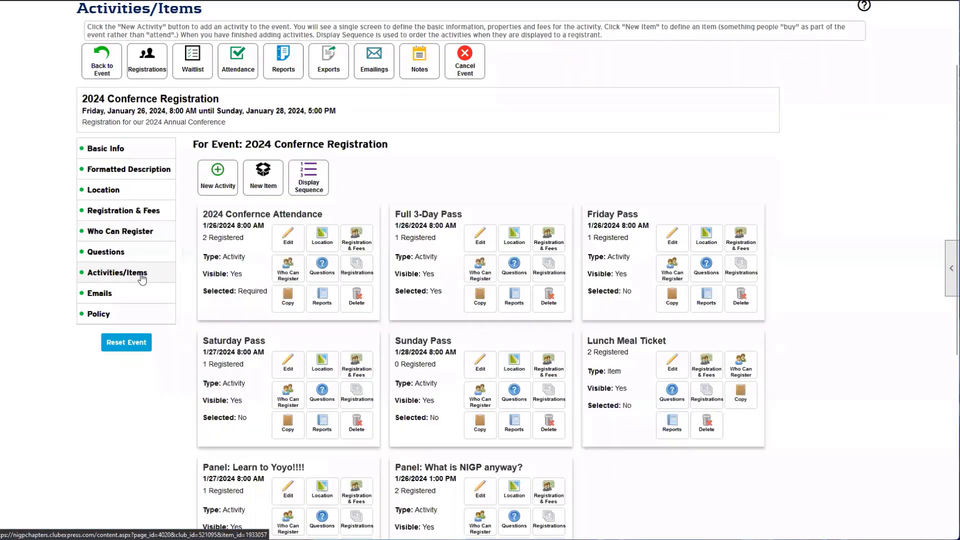
{"action": "scroll", "coordinate": [288, 313], "scroll_direction": "down", "scroll_amount": 3}
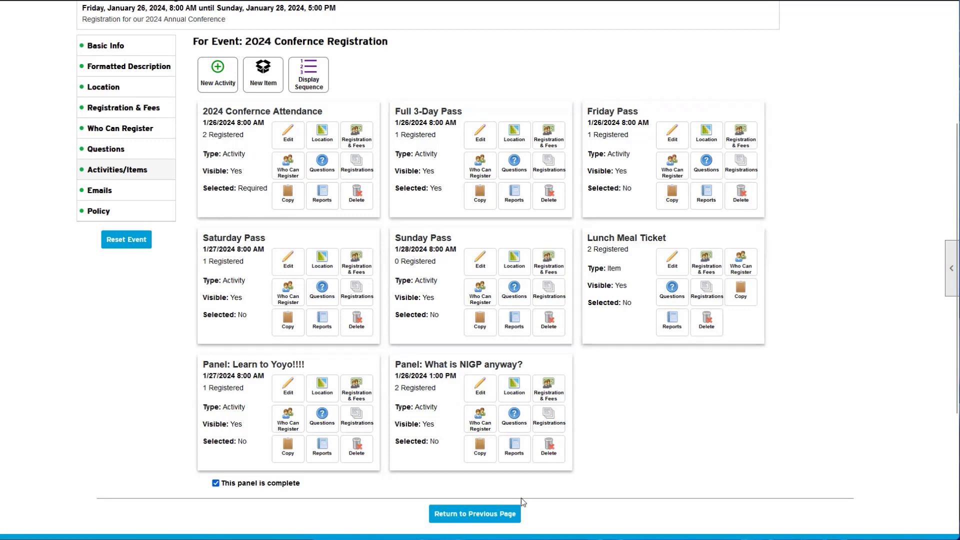
Step: Return to the future events list and open the 2024 Confernce Sponsorships event's admin options
{"action": "left_click", "coordinate": [475, 514]}
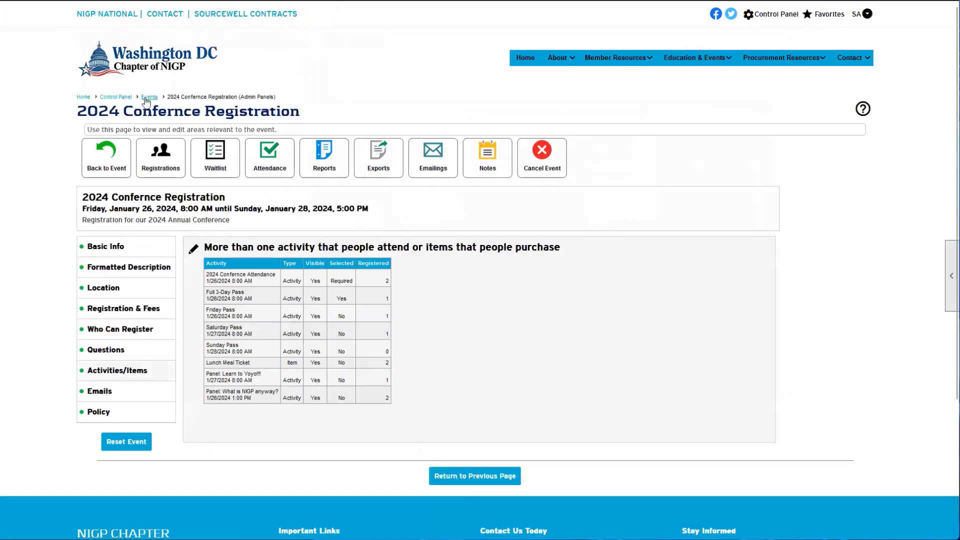
{"action": "left_click", "coordinate": [146, 98]}
{"action": "scroll", "coordinate": [333, 264], "scroll_direction": "down", "scroll_amount": 4}
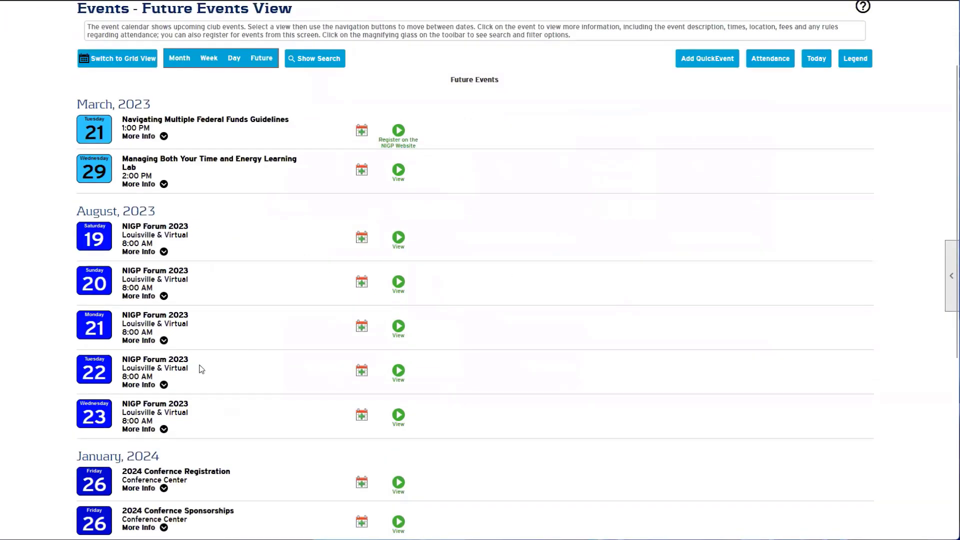
{"action": "left_click", "coordinate": [188, 409]}
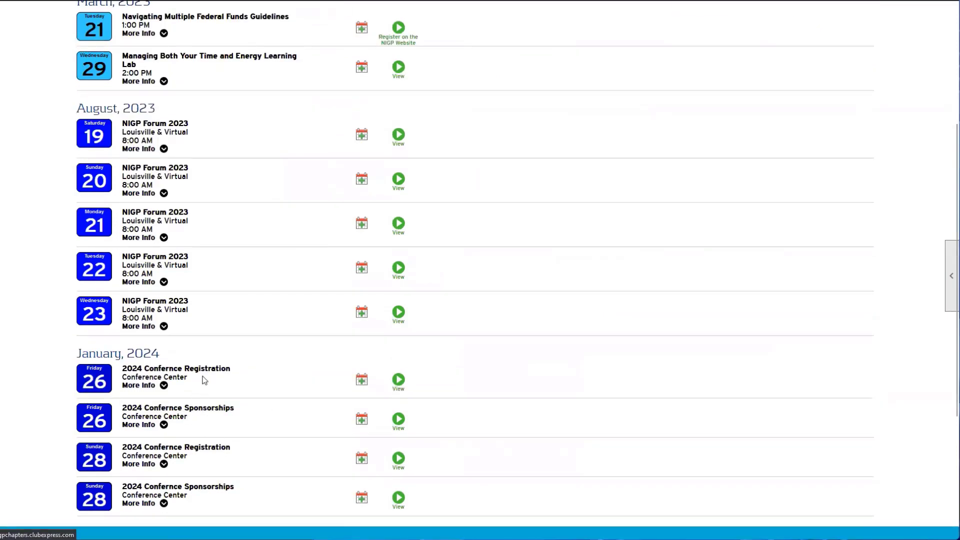
{"action": "scroll", "coordinate": [621, 263], "scroll_direction": "down", "scroll_amount": 1}
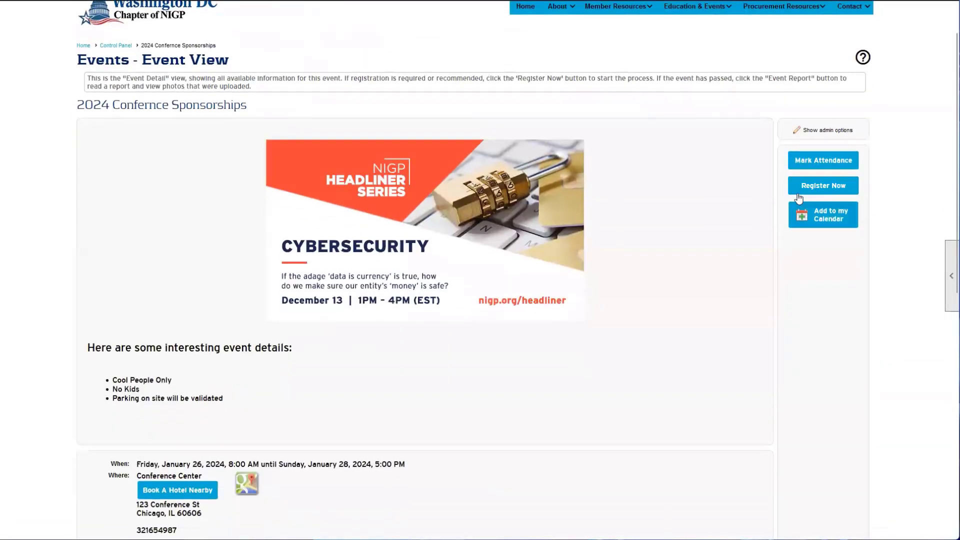
{"action": "left_click", "coordinate": [816, 132]}
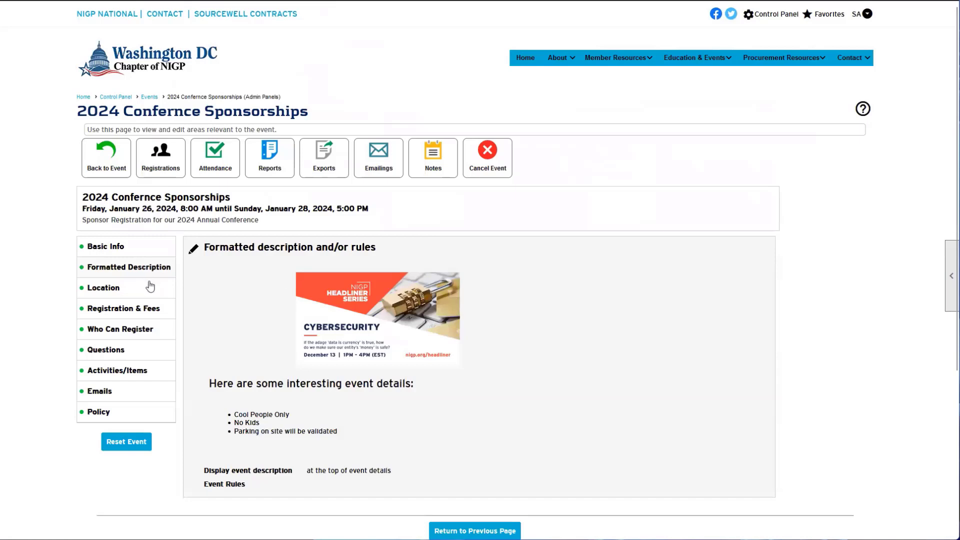
Step: Open the sponsorships event's Registration & Fees settings for editing and set Registrant List Visibility to Public
{"action": "left_click", "coordinate": [126, 314]}
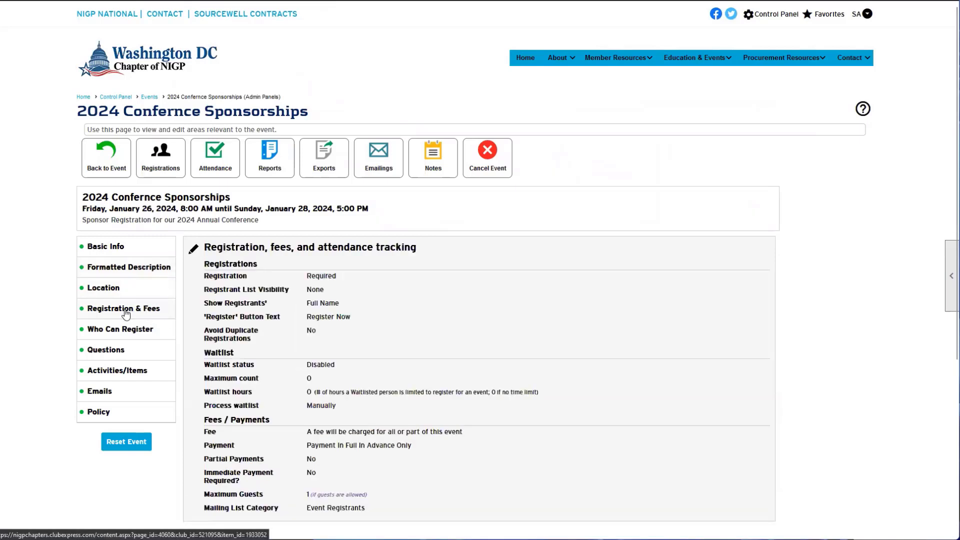
{"action": "left_click", "coordinate": [240, 252]}
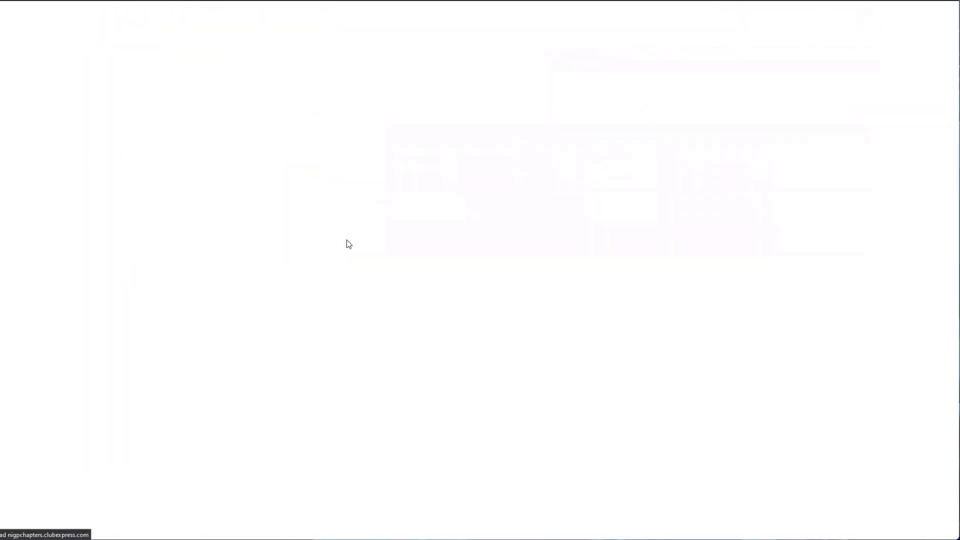
{"action": "left_click_drag", "start_coordinate": [229, 242], "coordinate": [306, 244]}
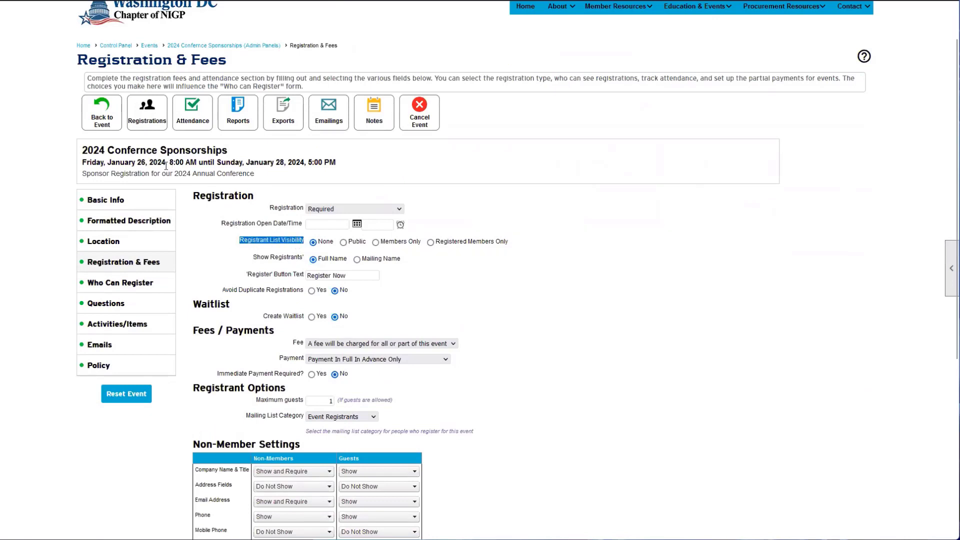
{"action": "left_click_drag", "start_coordinate": [93, 149], "coordinate": [227, 149]}
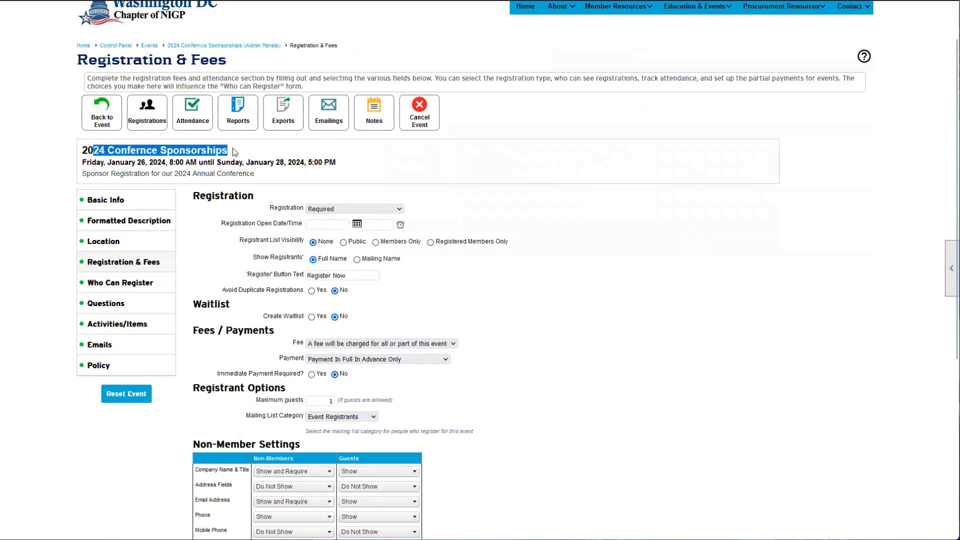
{"action": "left_click_drag", "start_coordinate": [247, 241], "coordinate": [297, 242]}
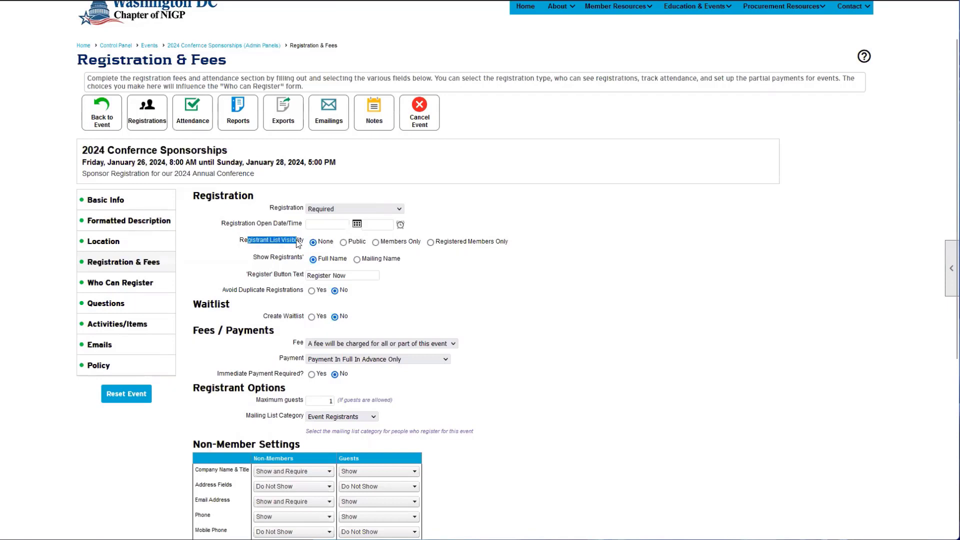
{"action": "left_click", "coordinate": [350, 243]}
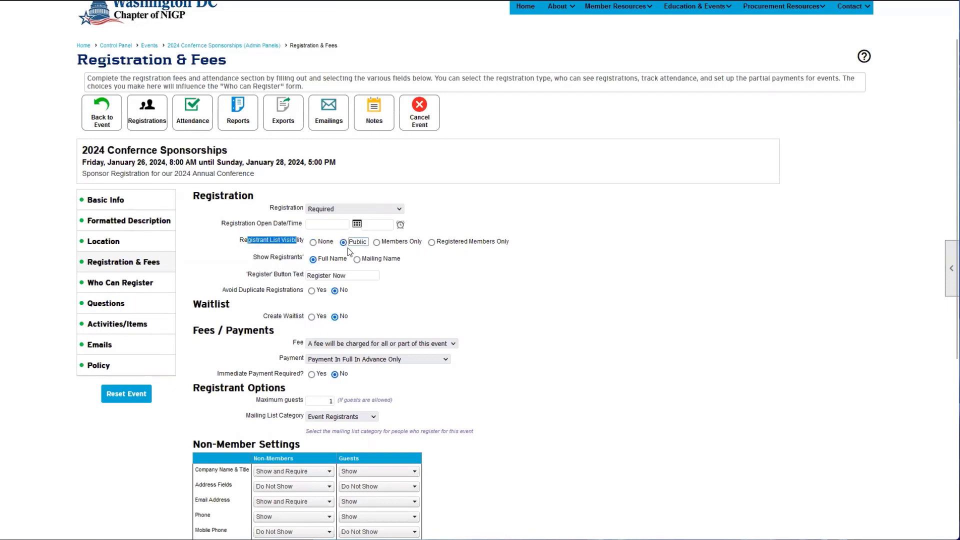
{"action": "left_click", "coordinate": [284, 262]}
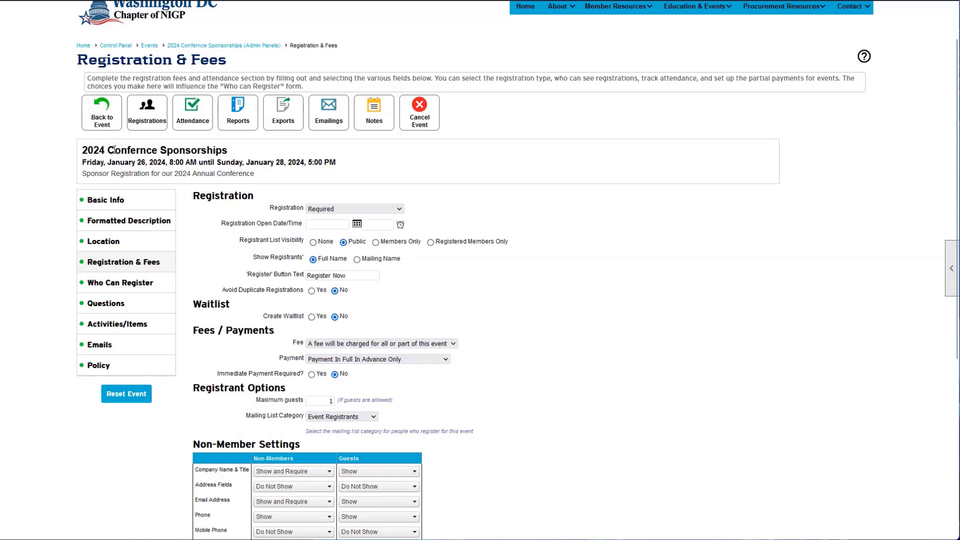
Step: Open the sponsorships event's formatted description for editing and replace the bullets under the event details heading with "List of sponsors:"
{"action": "left_click_drag", "start_coordinate": [106, 149], "coordinate": [256, 151]}
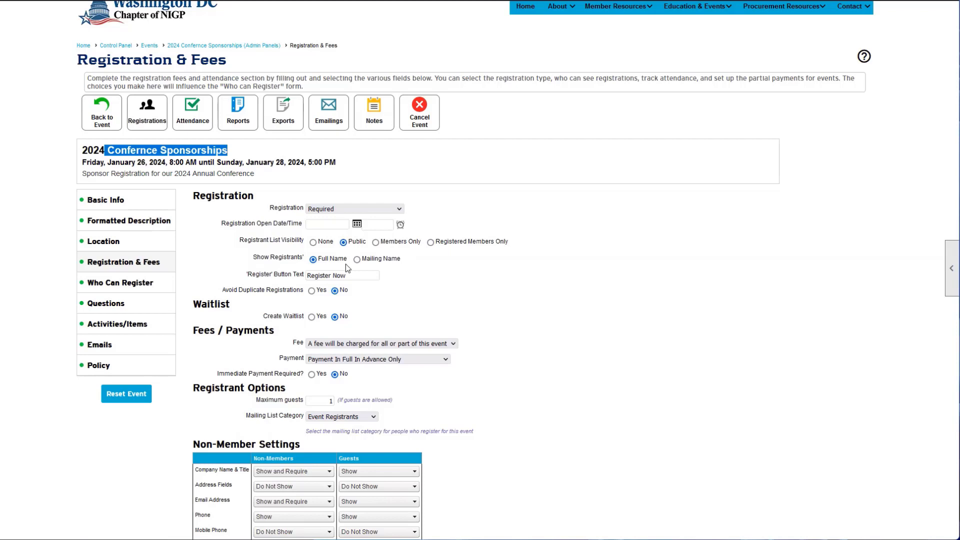
{"action": "left_click", "coordinate": [149, 226]}
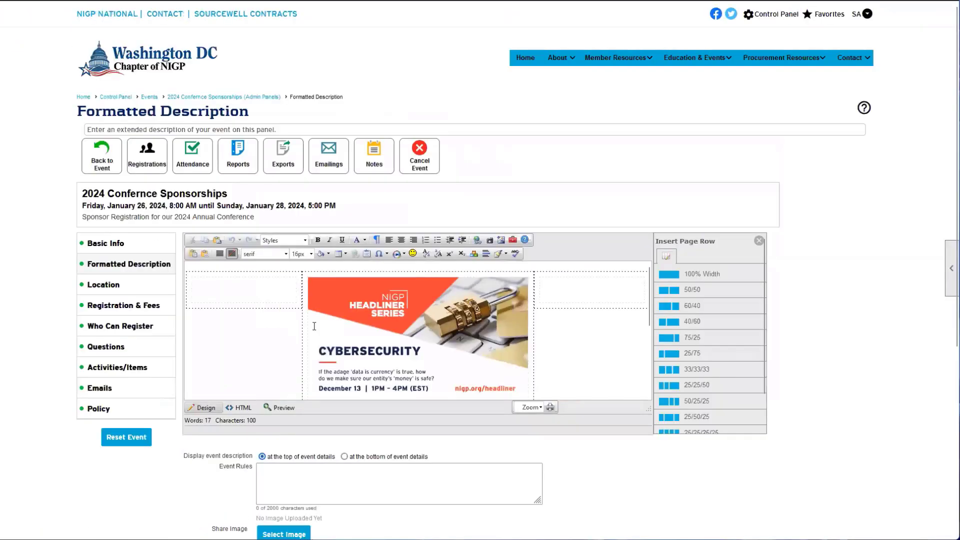
{"action": "scroll", "coordinate": [335, 310], "scroll_direction": "down", "scroll_amount": 1}
{"action": "left_click", "coordinate": [328, 350]}
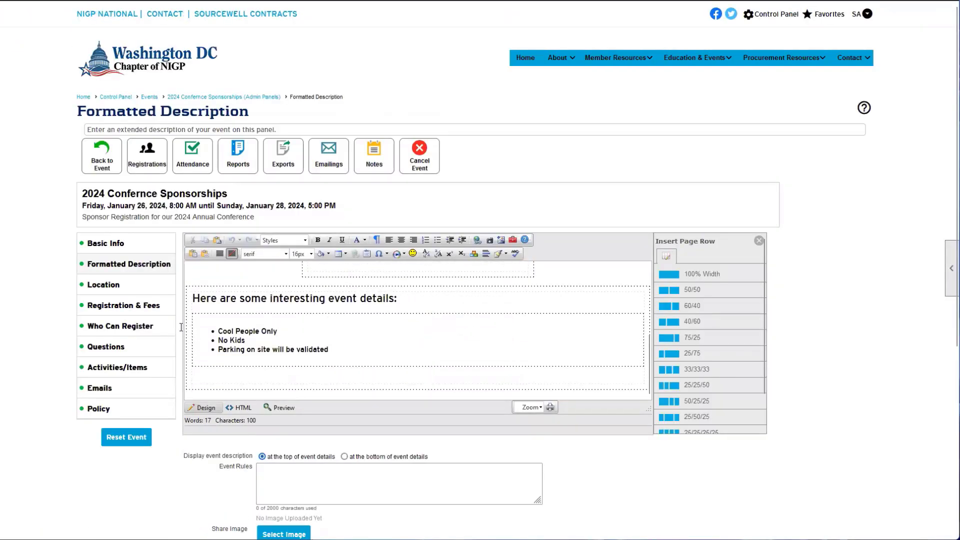
{"action": "left_click", "coordinate": [208, 328], "text": "shift"}
{"action": "type", "text": "List"}
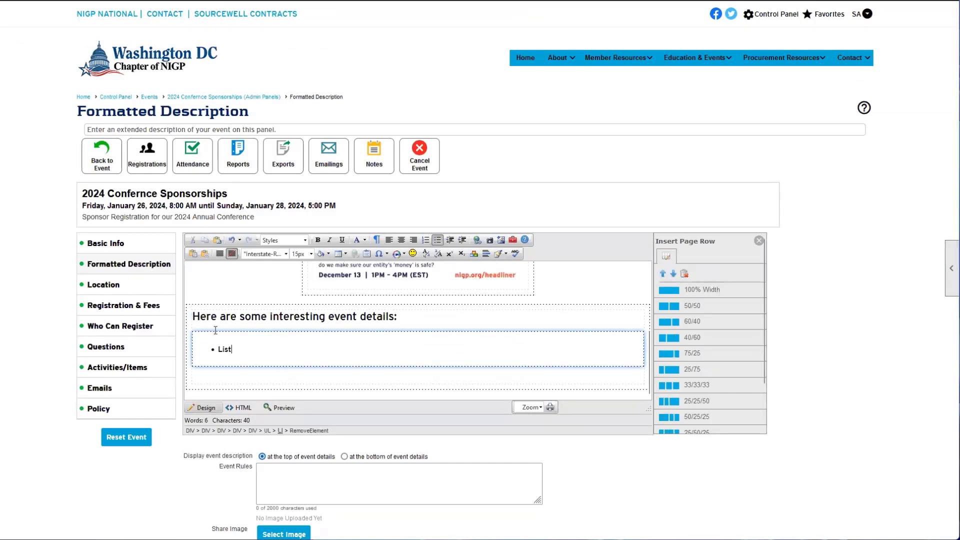
{"action": "type", "text": " of sponsors:"}
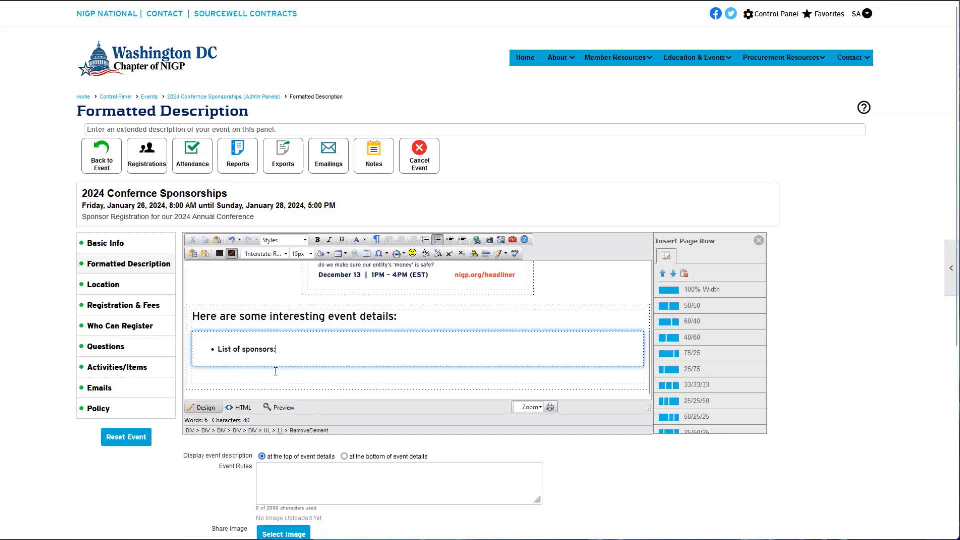
Step: Leave the formatted description without saving and review the event details section on the sponsorships event's public view
{"action": "scroll", "coordinate": [352, 330], "scroll_direction": "up", "scroll_amount": 2}
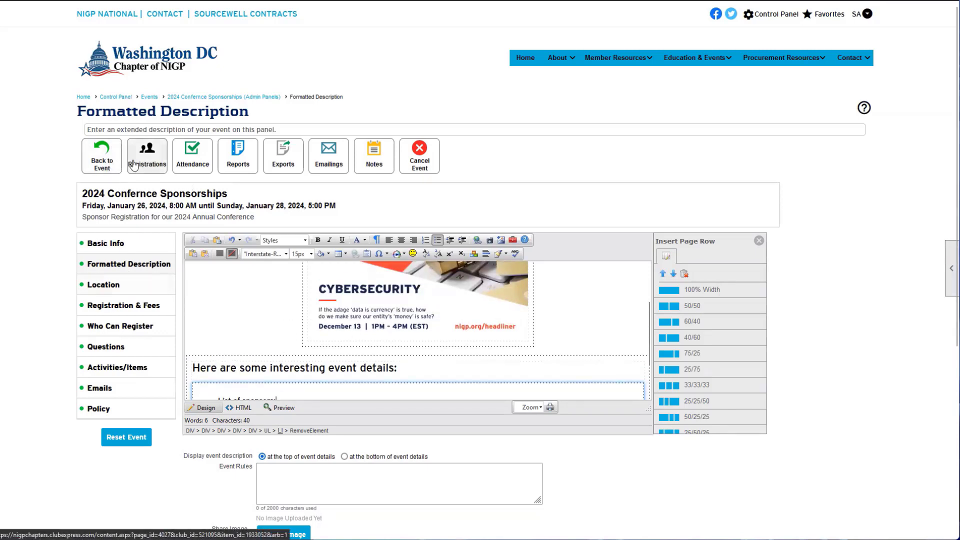
{"action": "left_click", "coordinate": [102, 170]}
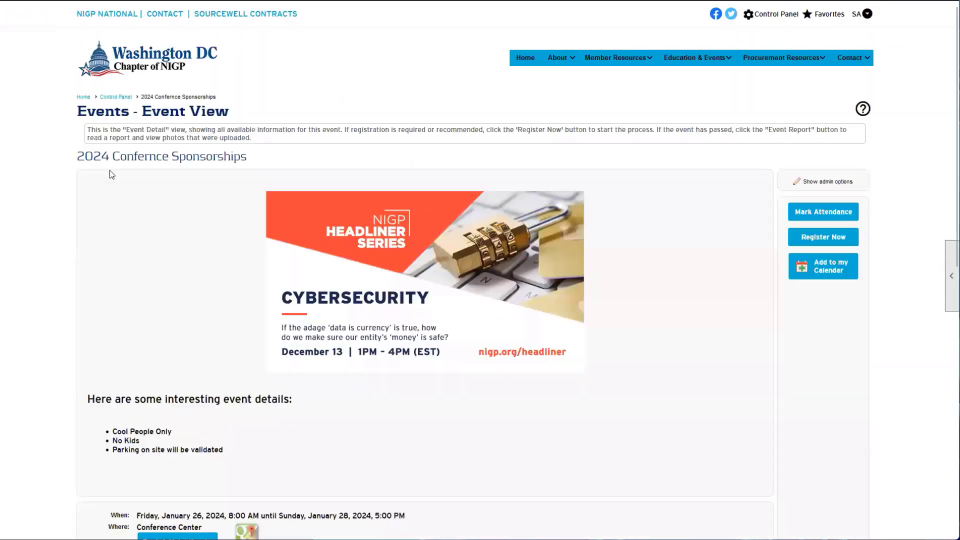
{"action": "scroll", "coordinate": [266, 280], "scroll_direction": "down", "scroll_amount": 1}
{"action": "left_click_drag", "start_coordinate": [140, 339], "coordinate": [273, 397]}
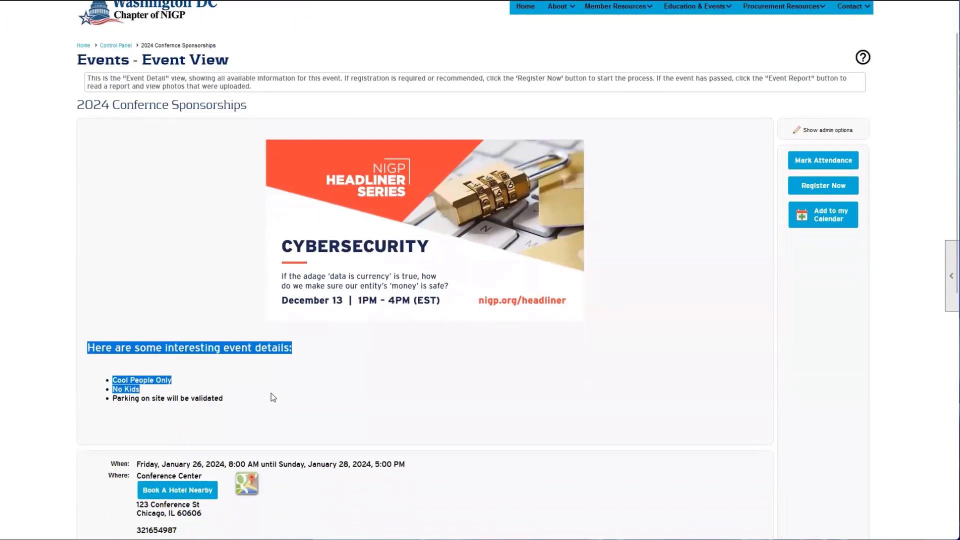
{"action": "scroll", "coordinate": [272, 395], "scroll_direction": "up", "scroll_amount": 1}
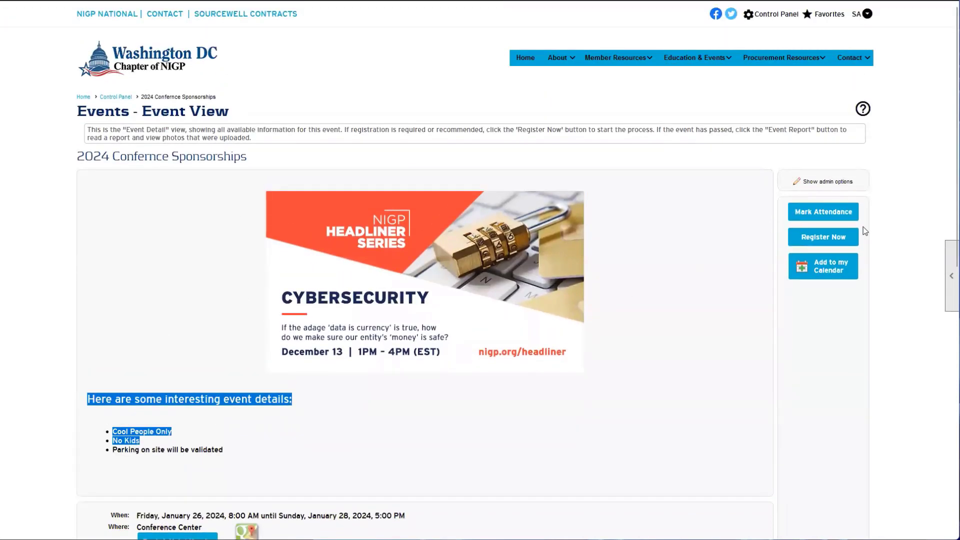
Step: Set Registrant List Visibility to Public in the sponsorships event's Registration & Fees settings and save the change
{"action": "left_click", "coordinate": [810, 183]}
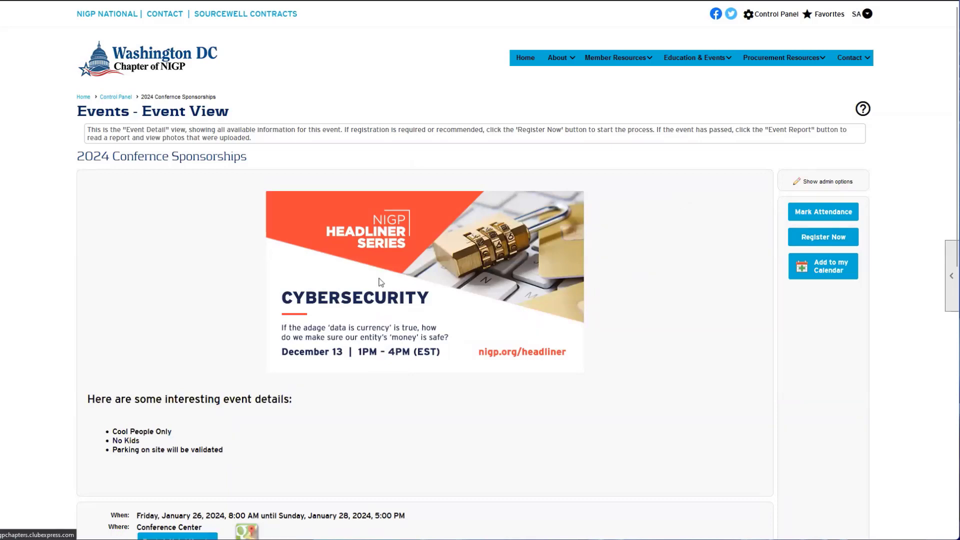
{"action": "left_click", "coordinate": [122, 310]}
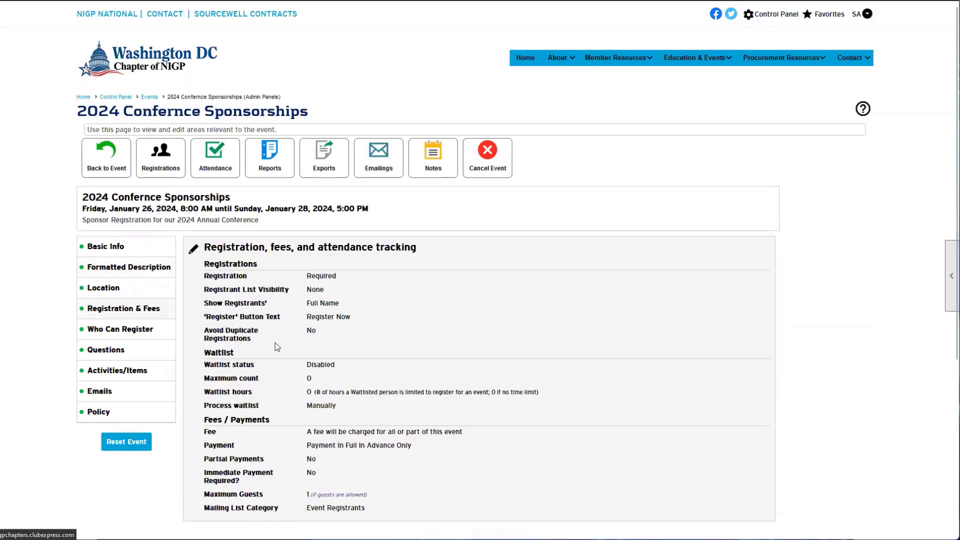
{"action": "left_click", "coordinate": [208, 273]}
{"action": "scroll", "coordinate": [334, 265], "scroll_direction": "down", "scroll_amount": 1}
{"action": "scroll", "coordinate": [334, 265], "scroll_direction": "down", "scroll_amount": 1}
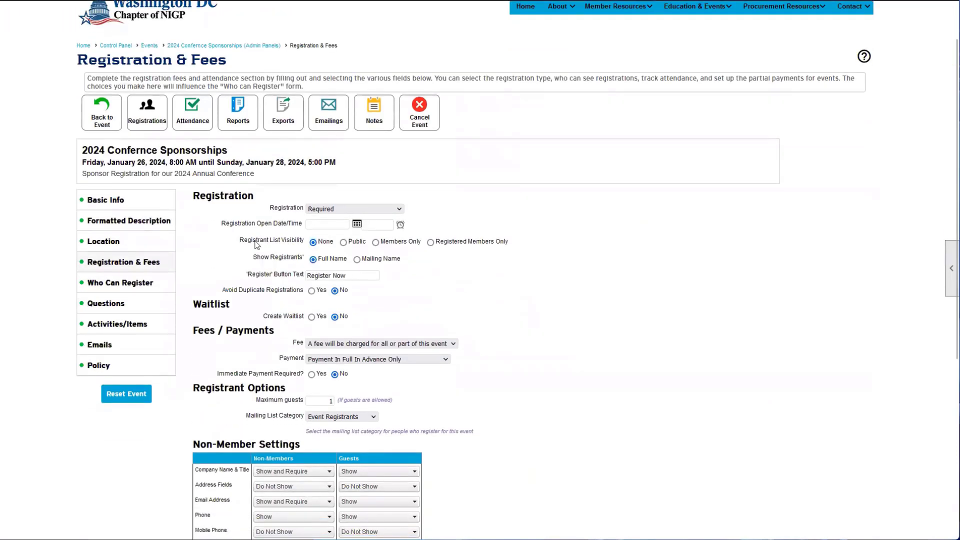
{"action": "left_click_drag", "start_coordinate": [248, 242], "coordinate": [307, 242]}
{"action": "left_click", "coordinate": [349, 246]}
{"action": "scroll", "coordinate": [346, 244], "scroll_direction": "down", "scroll_amount": 5}
{"action": "left_click", "coordinate": [493, 302]}
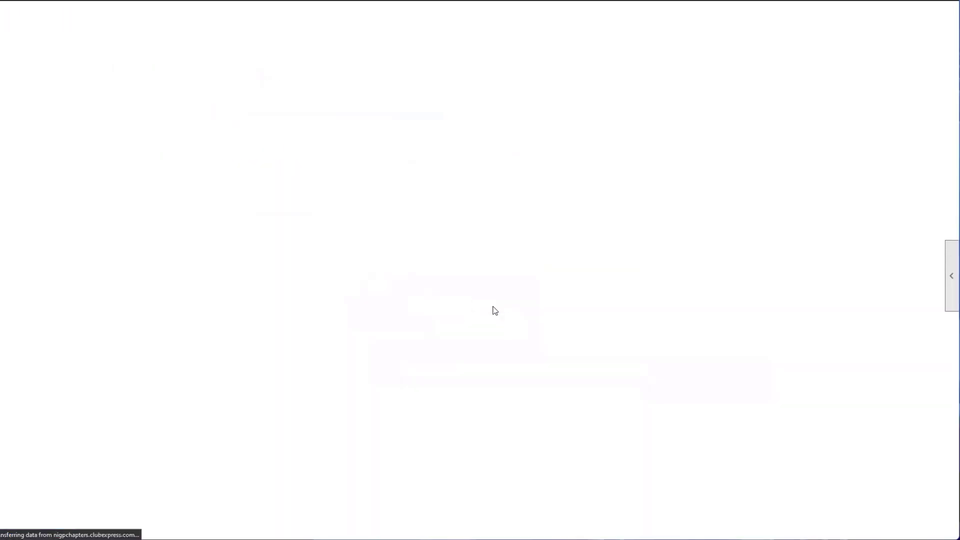
Step: Open the registrant list from the sponsorships event view, examine its Name and Type columns, and return to the event
{"action": "left_click", "coordinate": [116, 165]}
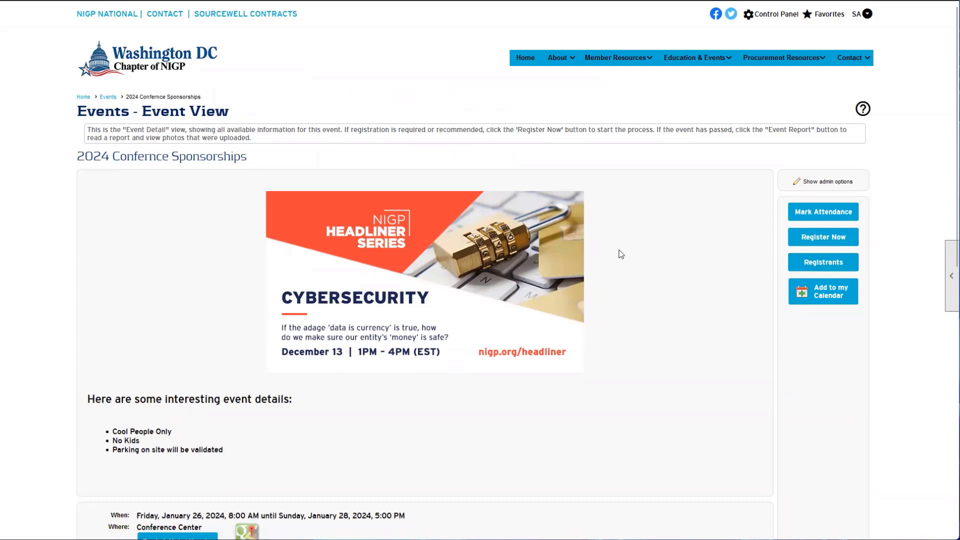
{"action": "left_click", "coordinate": [822, 267]}
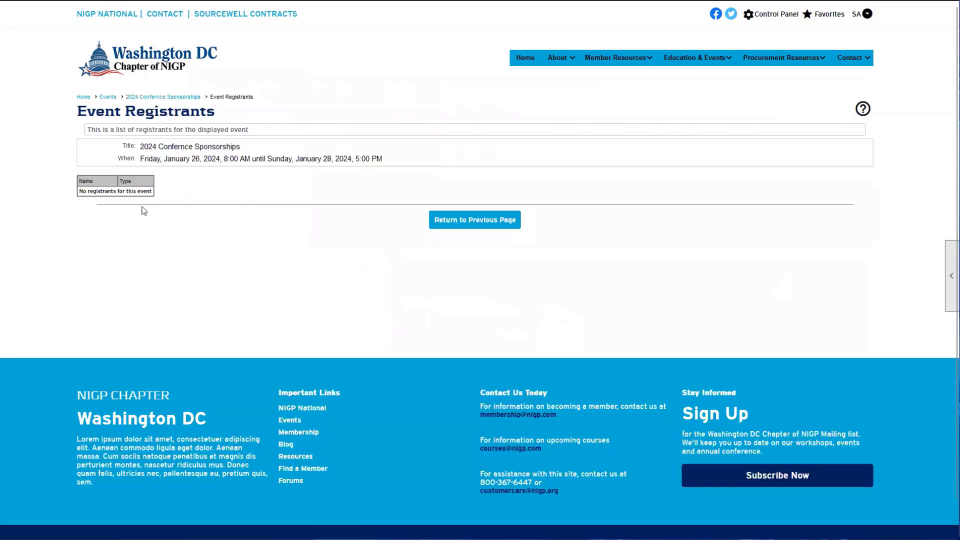
{"action": "left_click_drag", "start_coordinate": [83, 180], "coordinate": [150, 190]}
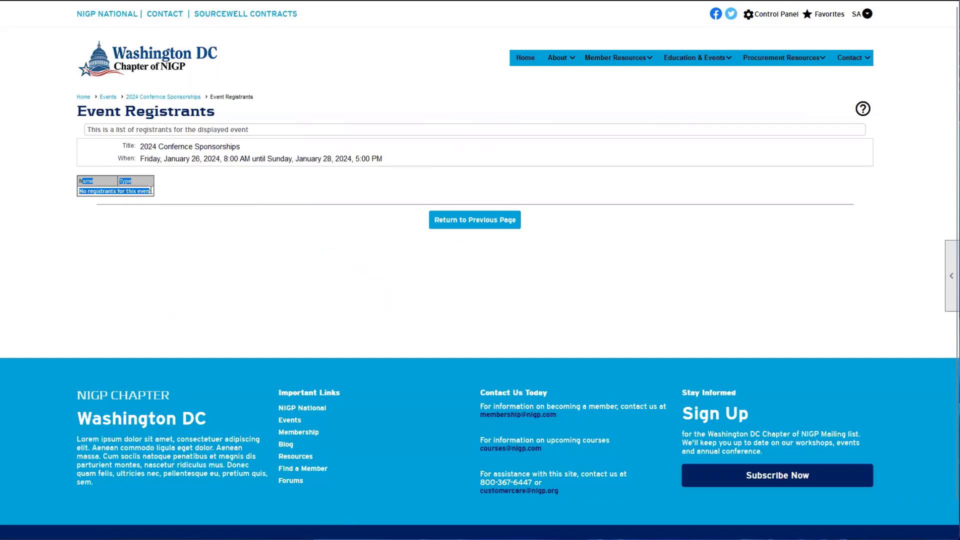
{"action": "left_click", "coordinate": [151, 191]}
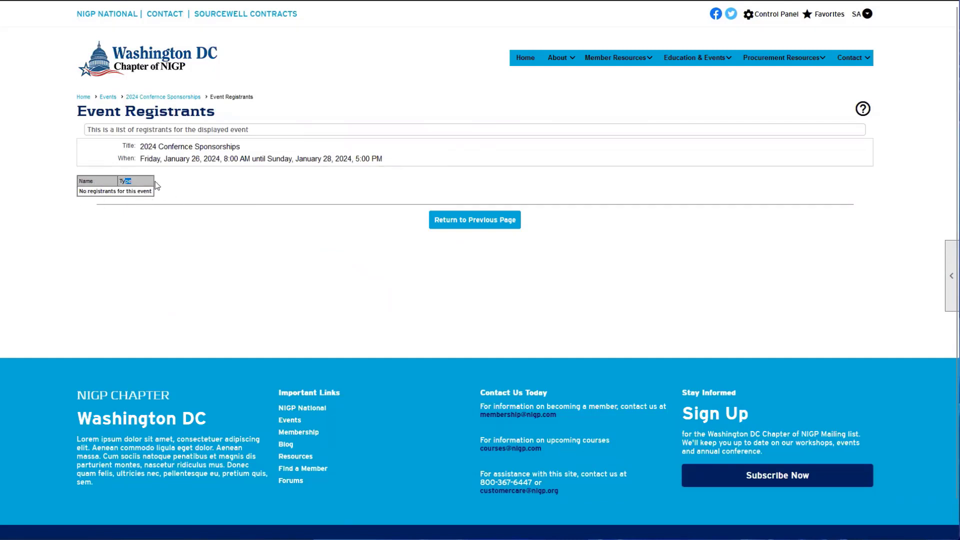
{"action": "left_click_drag", "start_coordinate": [122, 192], "coordinate": [161, 192]}
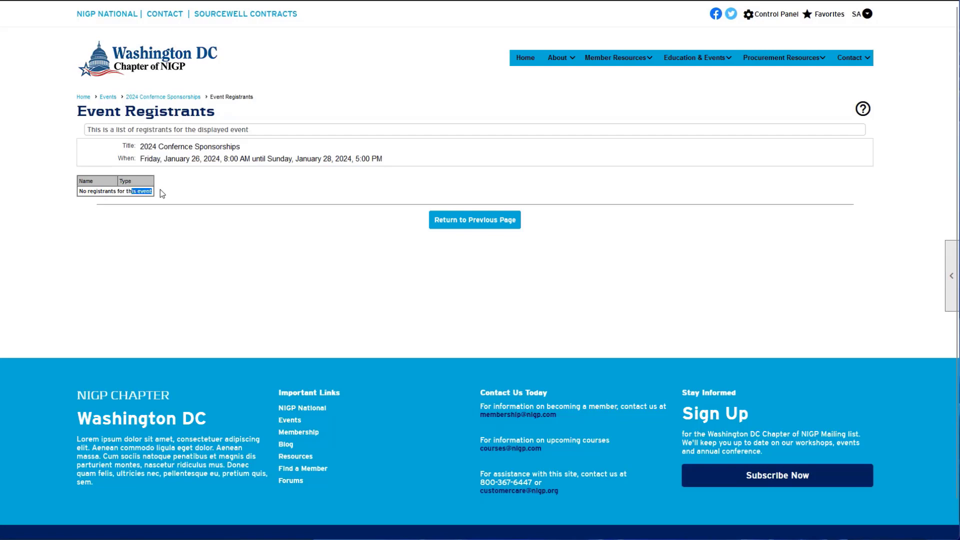
{"action": "double_click", "coordinate": [80, 184]}
{"action": "left_click", "coordinate": [440, 224]}
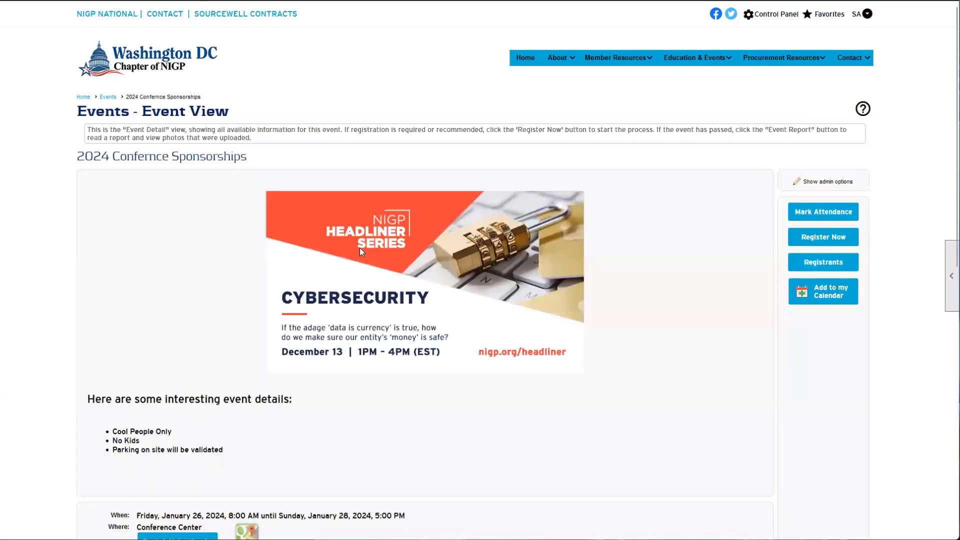
Step: Look over the event view and display the formatted description in the sponsorships event's admin options
{"action": "scroll", "coordinate": [255, 257], "scroll_direction": "down", "scroll_amount": 3}
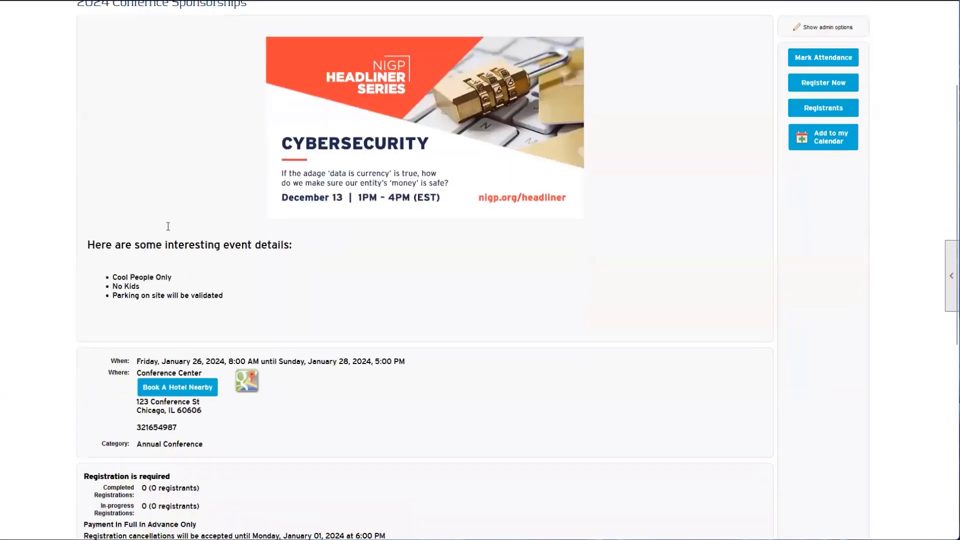
{"action": "left_click", "coordinate": [837, 29]}
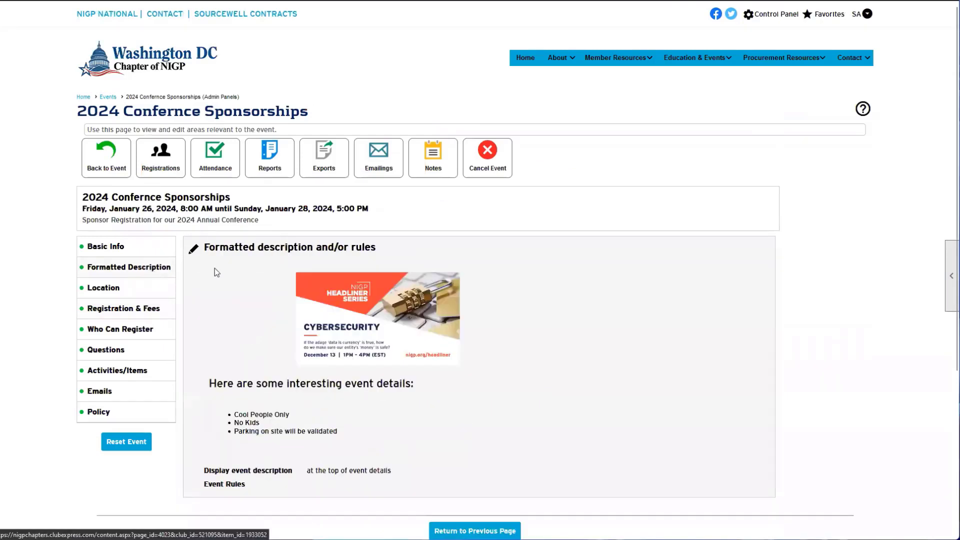
{"action": "left_click", "coordinate": [145, 271]}
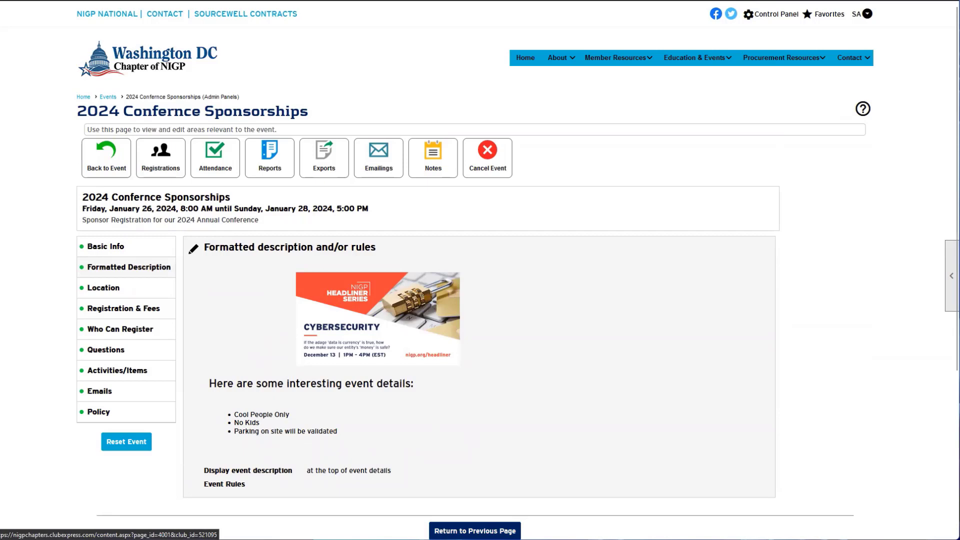
Step: Return to the future events list and bring the January 2024 conference events into view
{"action": "left_click", "coordinate": [475, 532]}
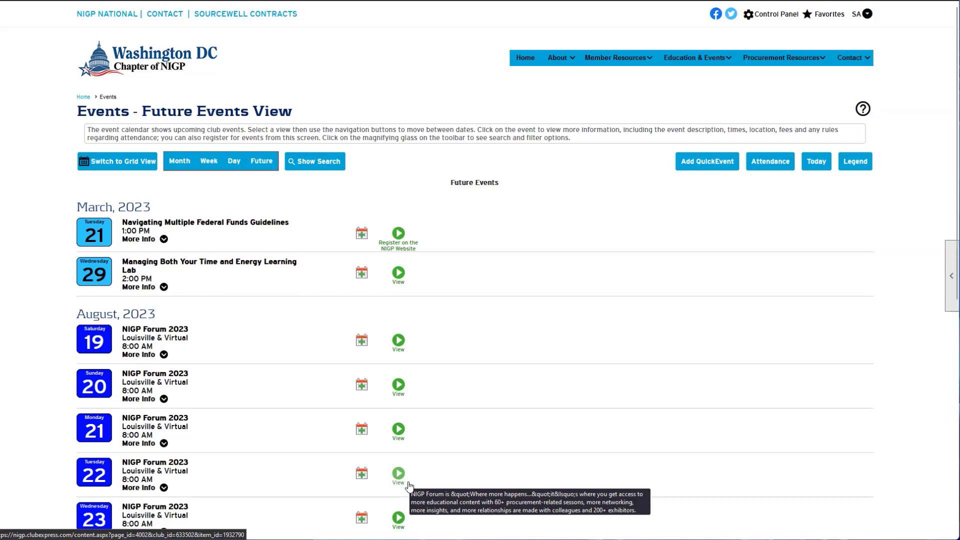
{"action": "scroll", "coordinate": [489, 458], "scroll_direction": "down", "scroll_amount": 1}
{"action": "scroll", "coordinate": [490, 458], "scroll_direction": "down", "scroll_amount": 1}
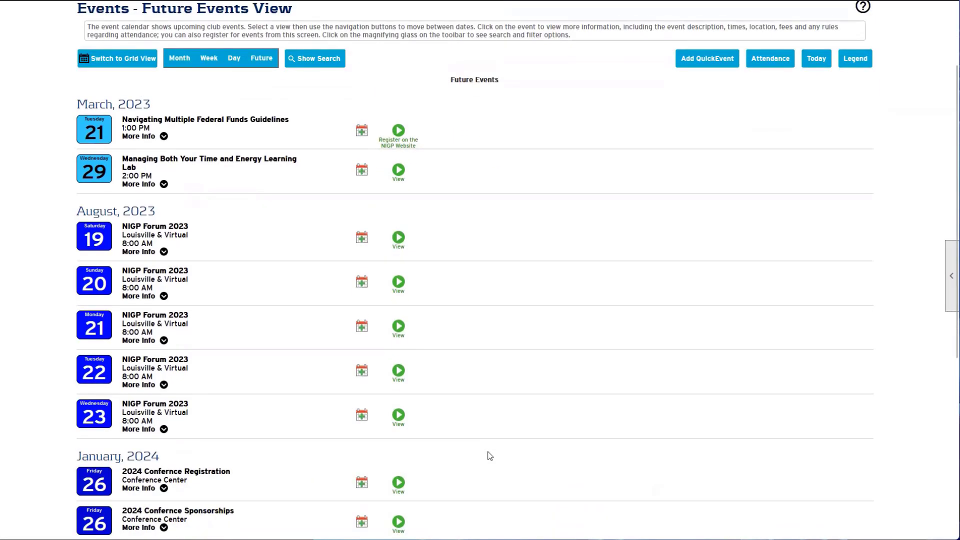